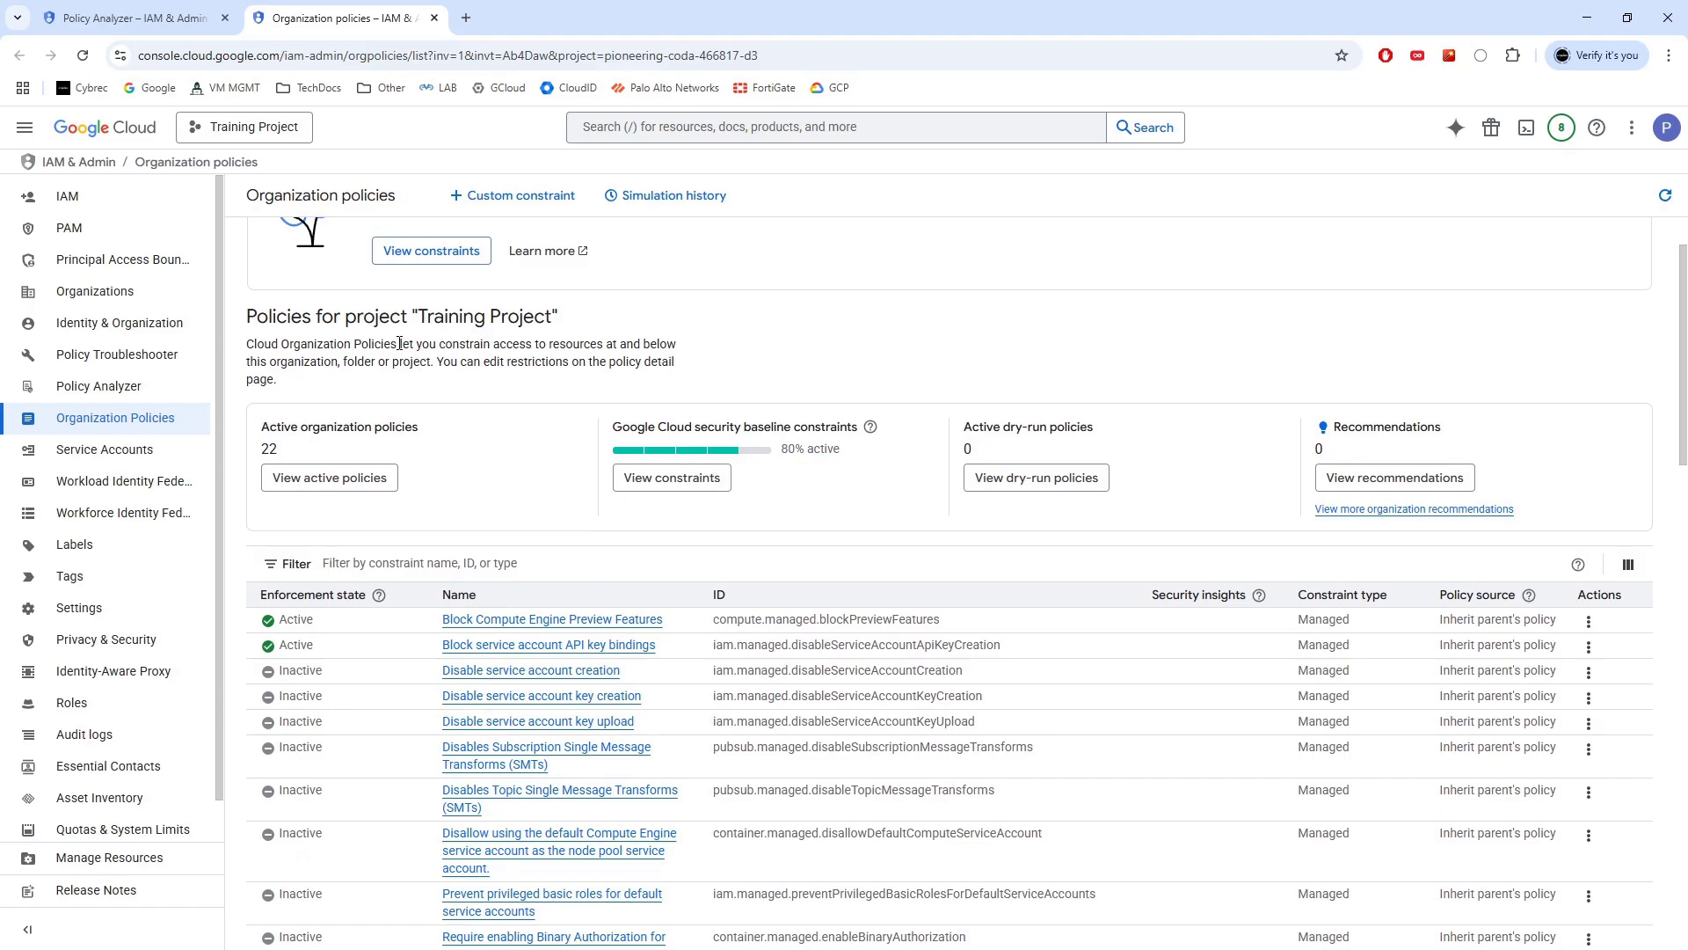
Review the organization policy description and constraints table, then return to the Policy Analyzer tab
left_click_drag(399, 344, 679, 350)
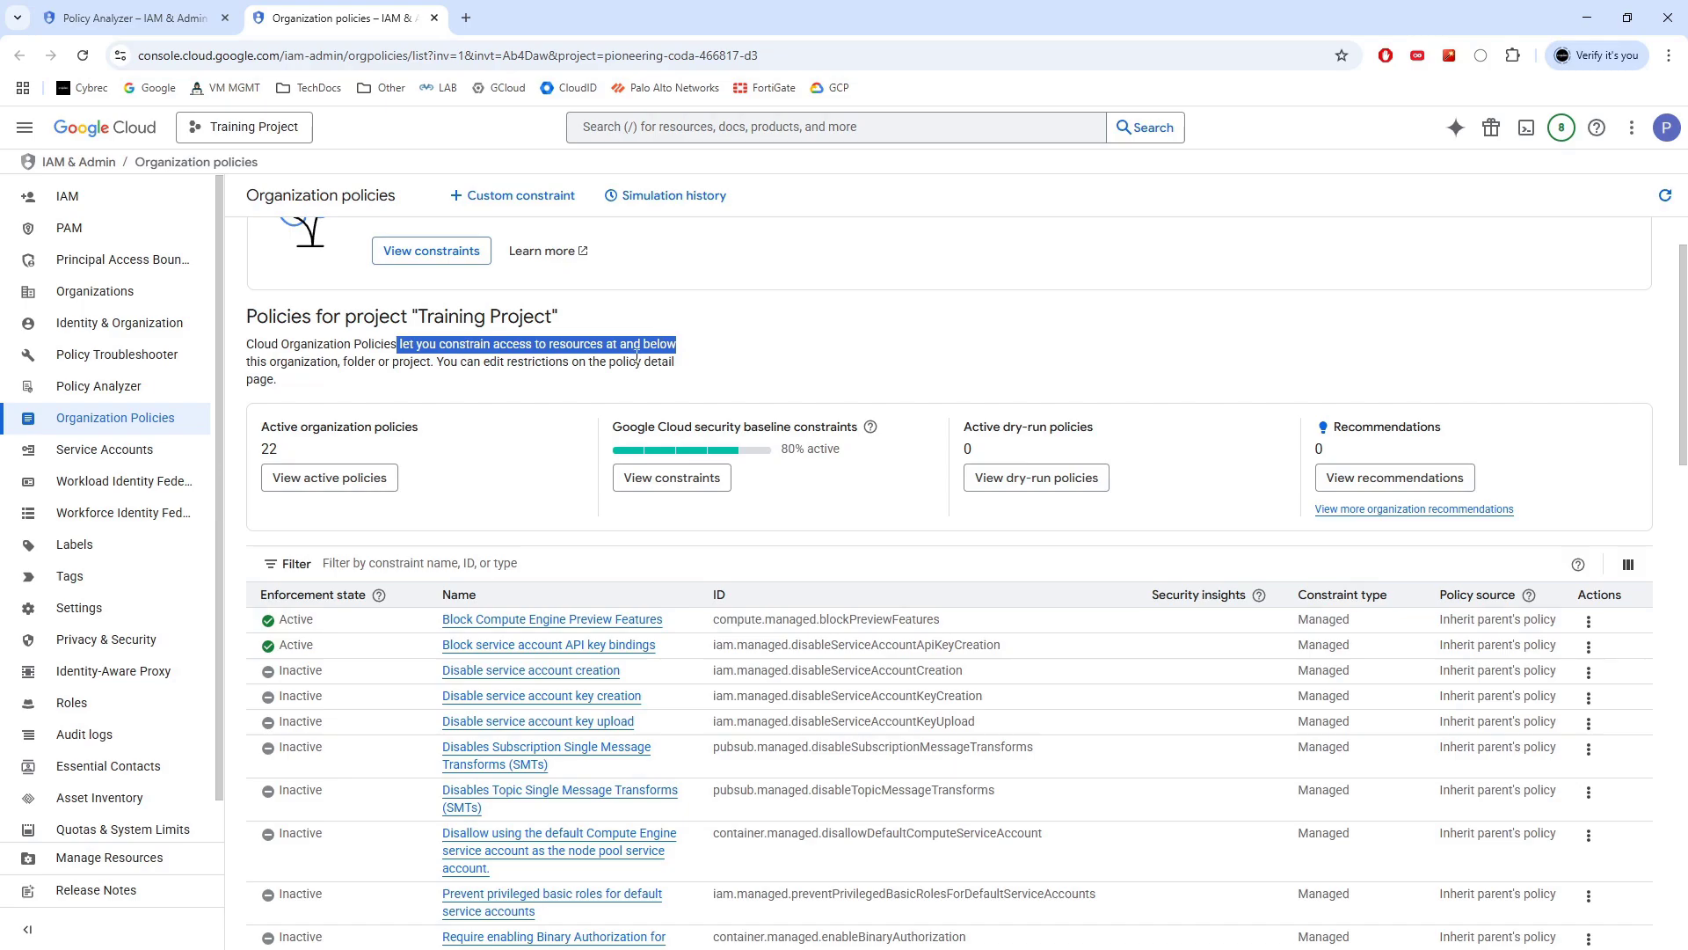
scroll(610, 420, "down", 1)
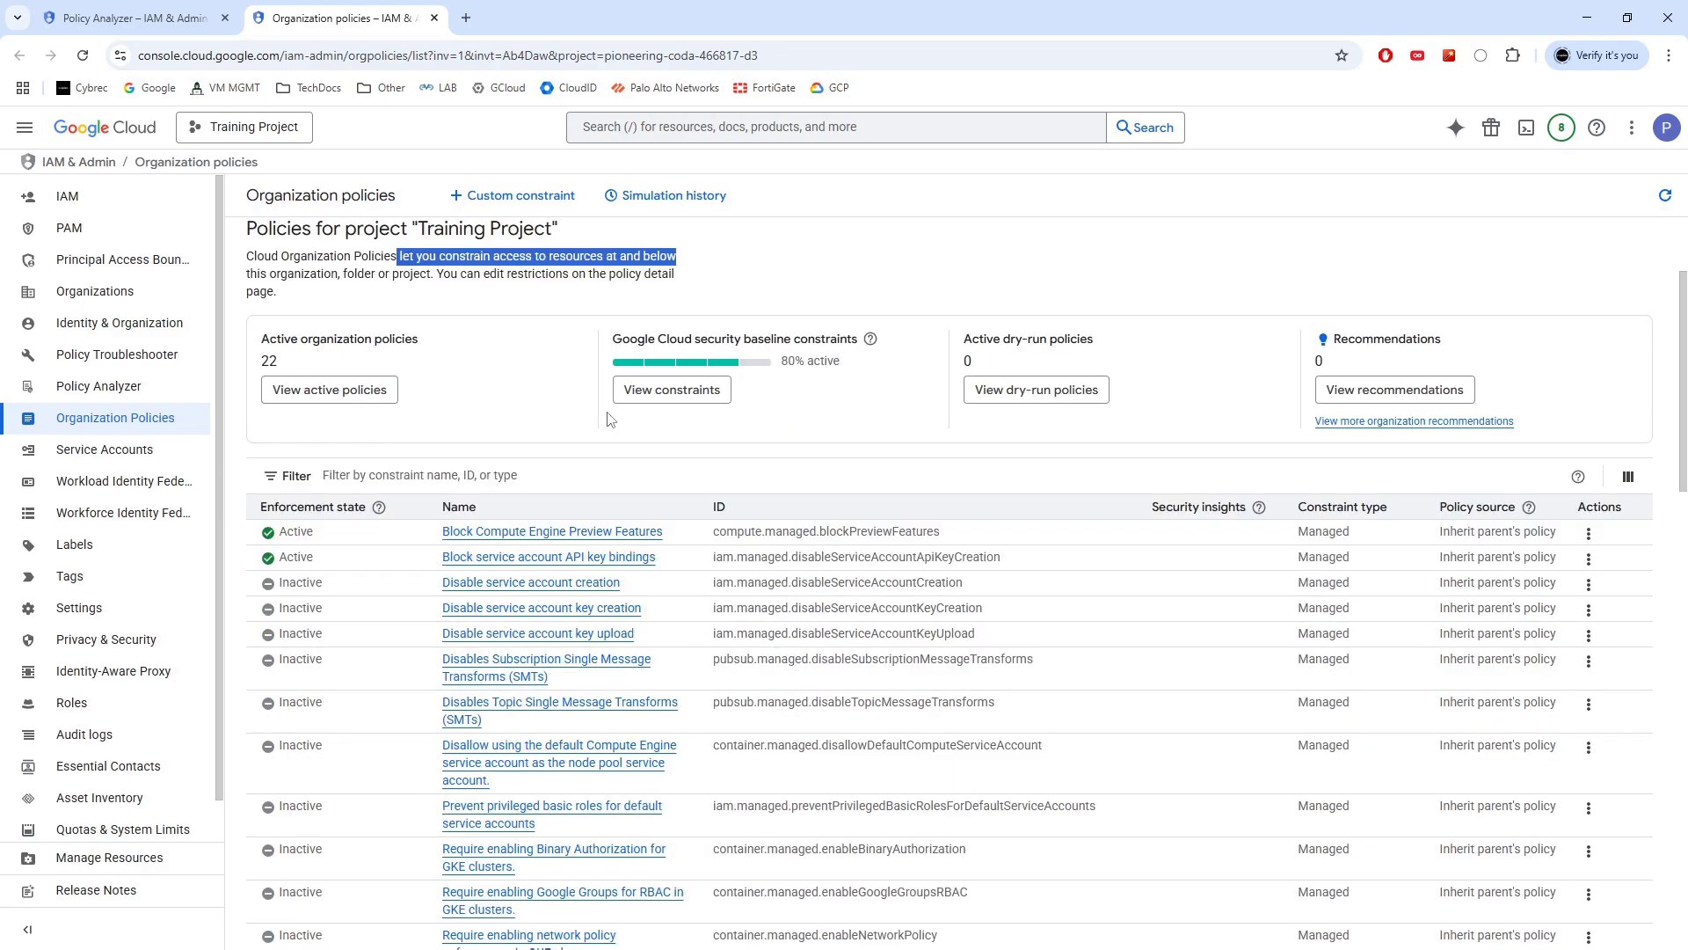
scroll(610, 420, "down", 1)
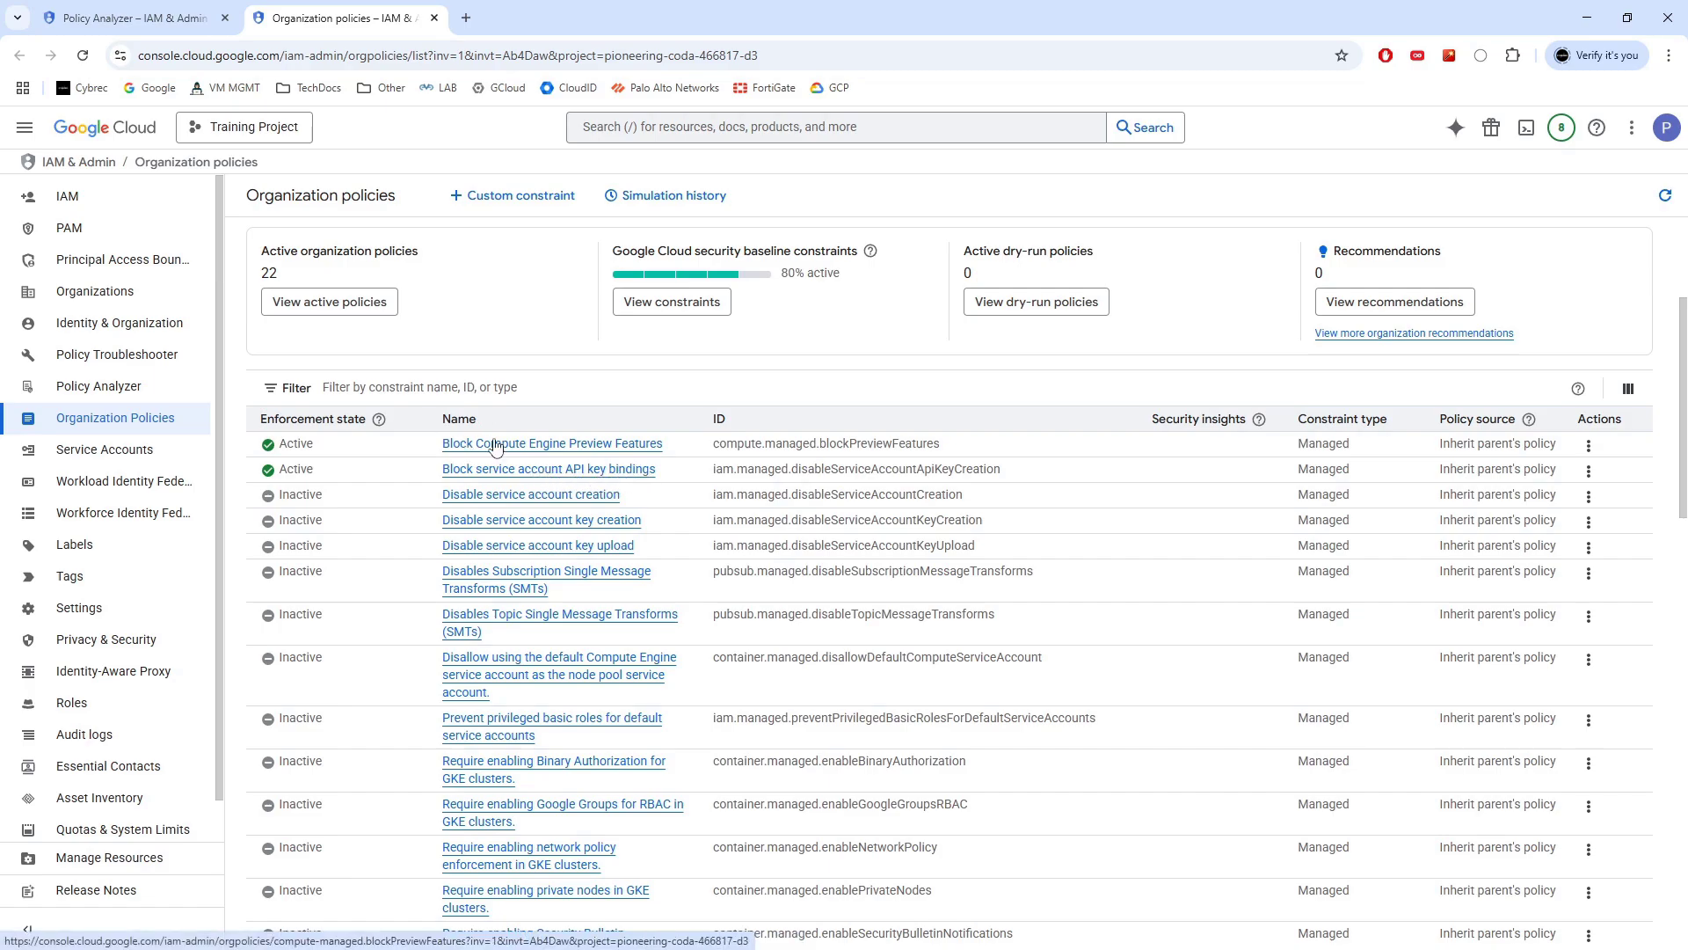
scroll(589, 453, "down", 5)
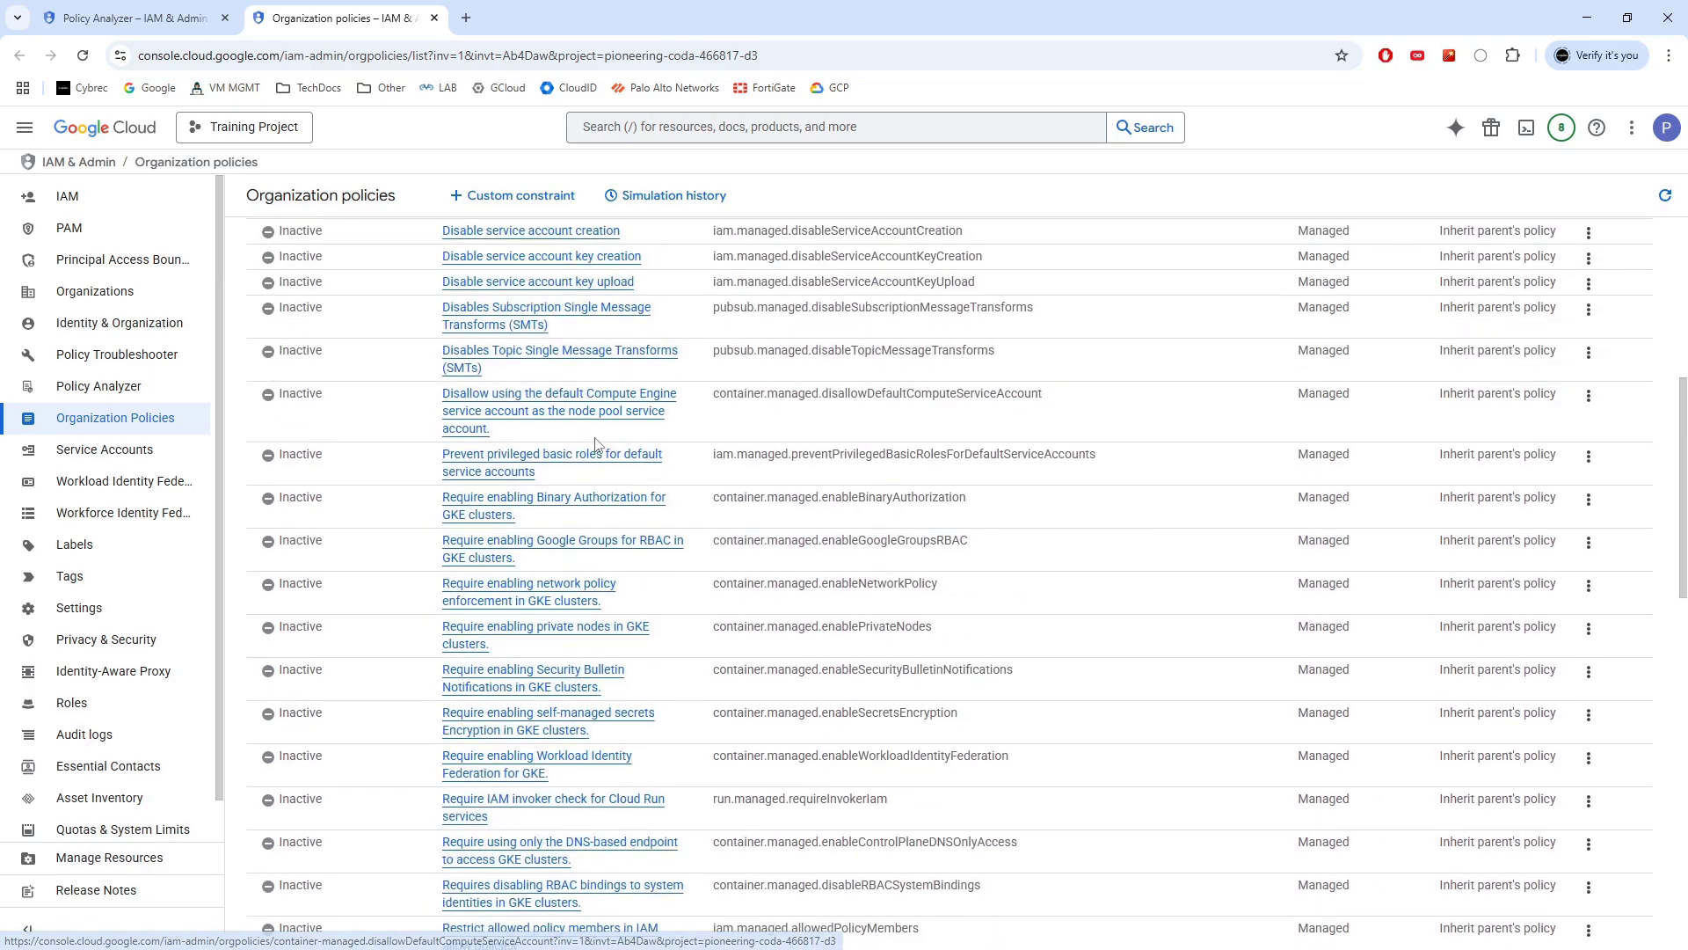
scroll(671, 441, "down", 10)
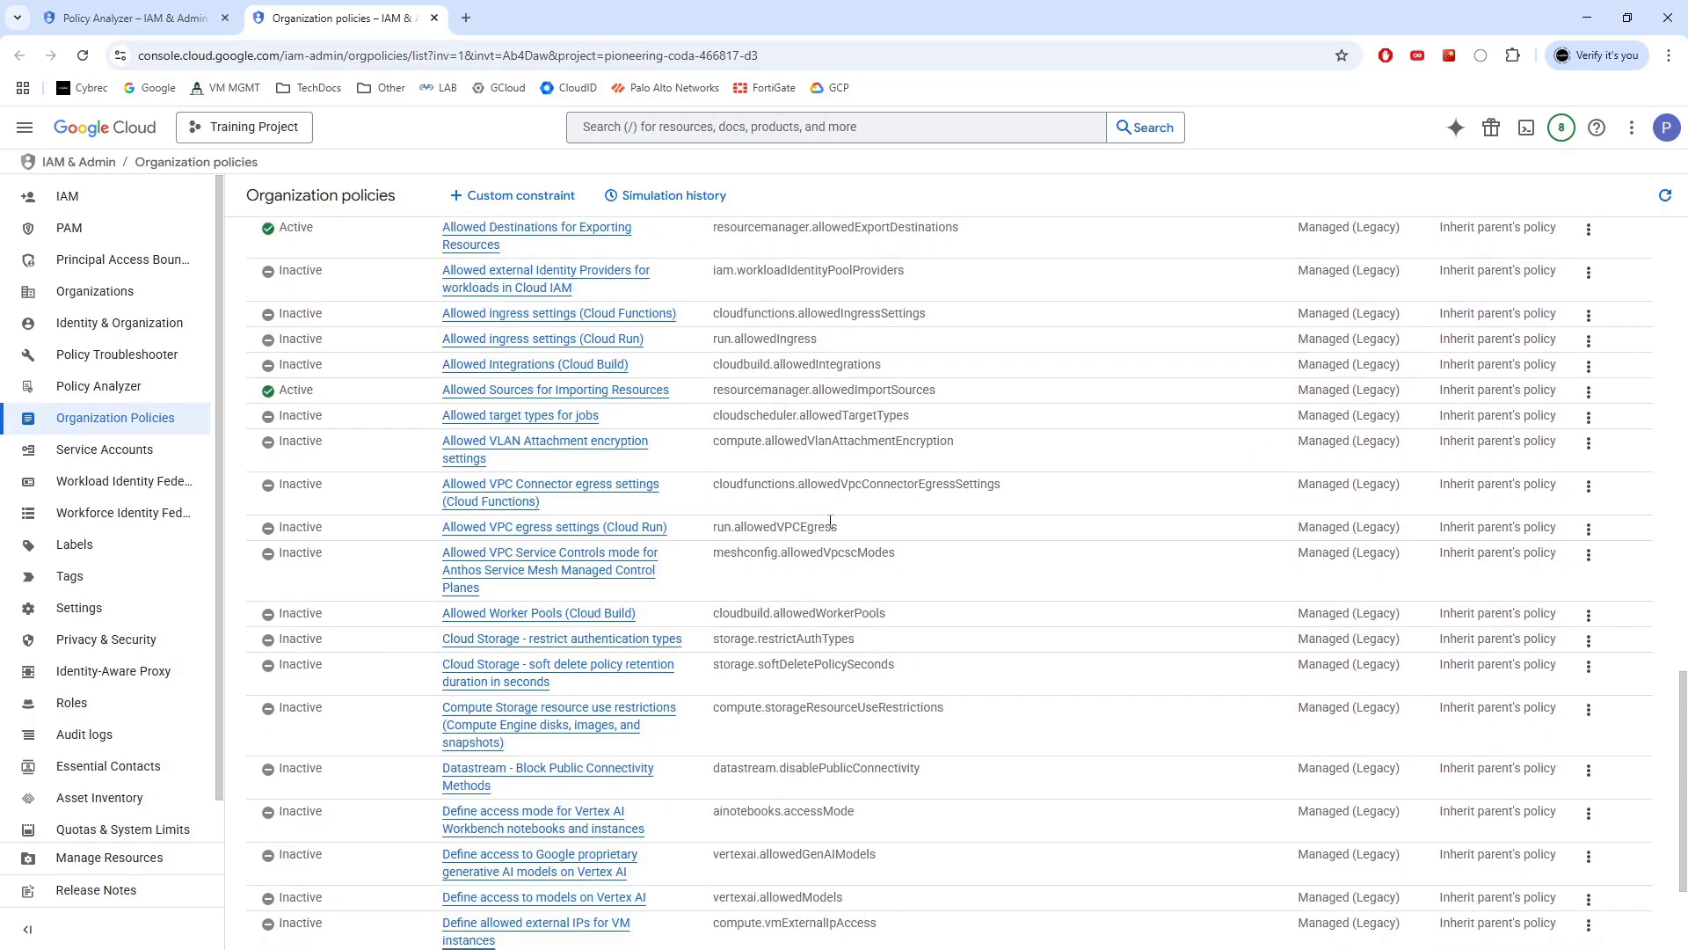
scroll(769, 492, "down", 3)
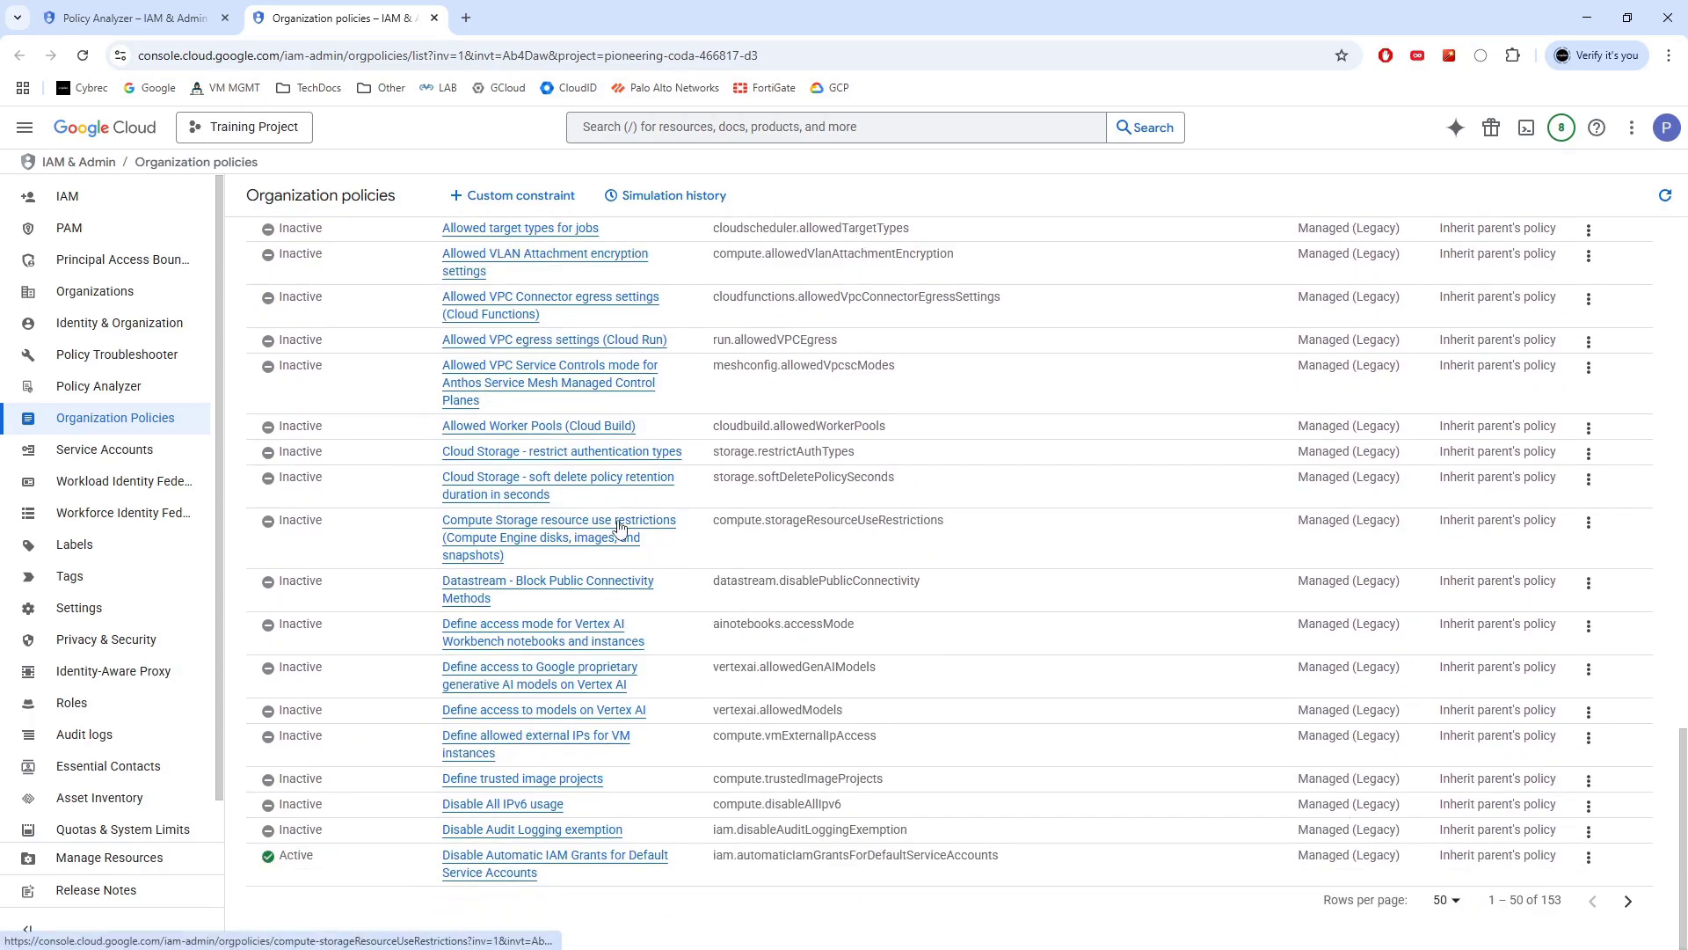
scroll(598, 485, "up", 6)
scroll(598, 485, "up", 12)
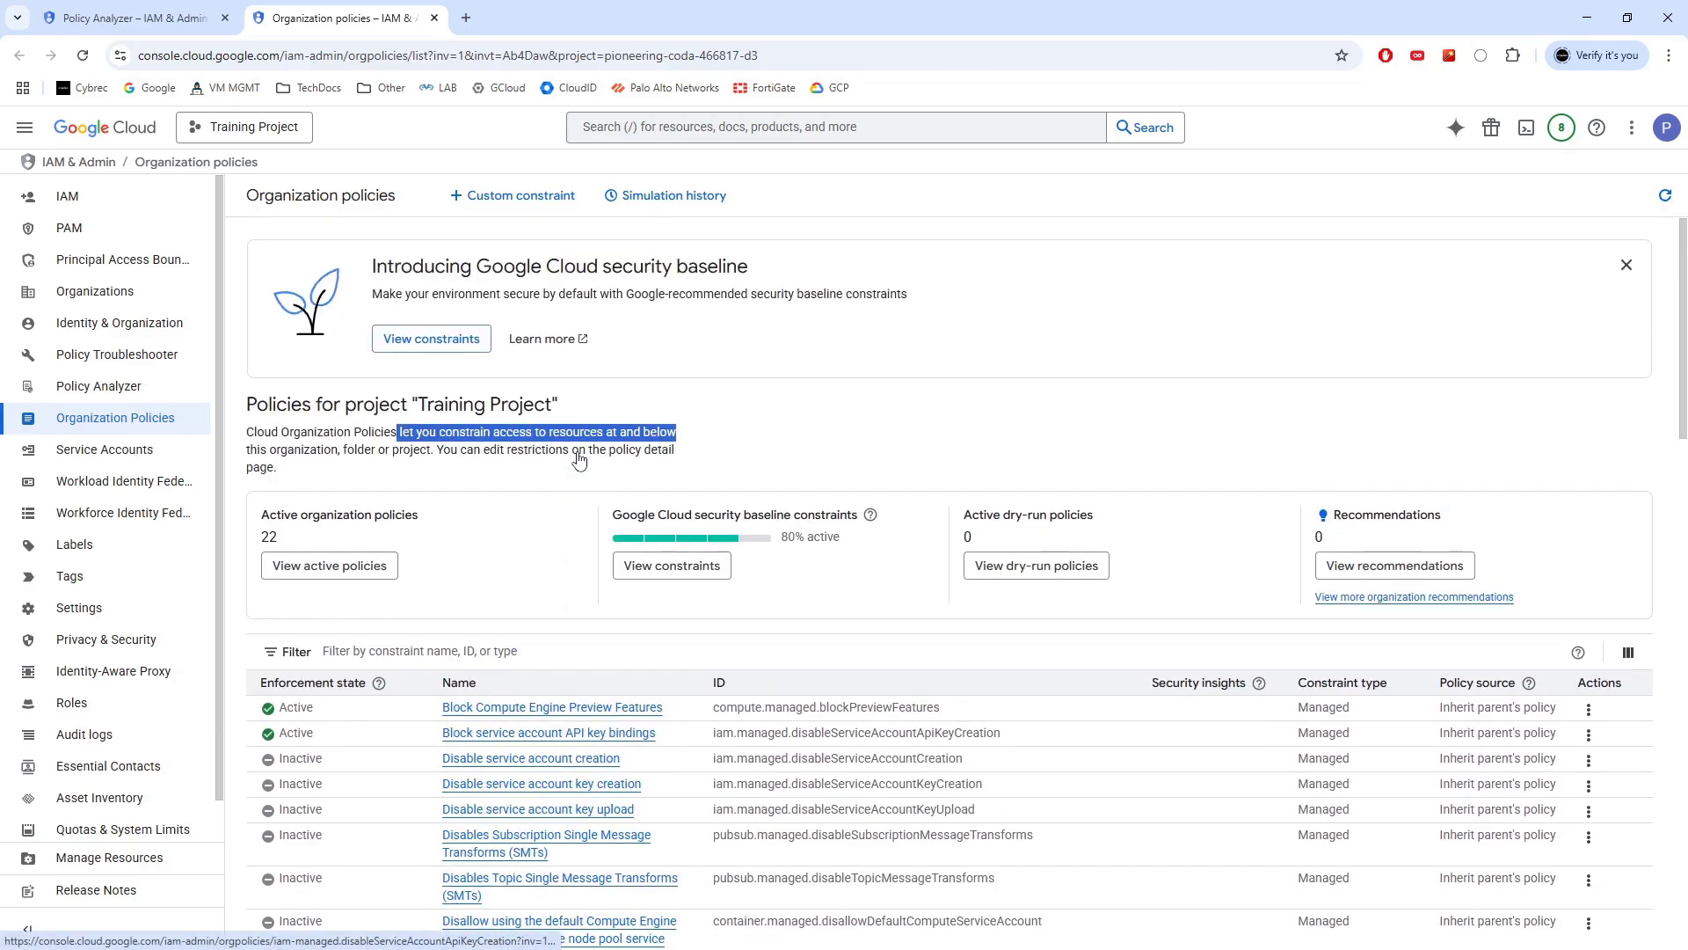
left_click(132, 17)
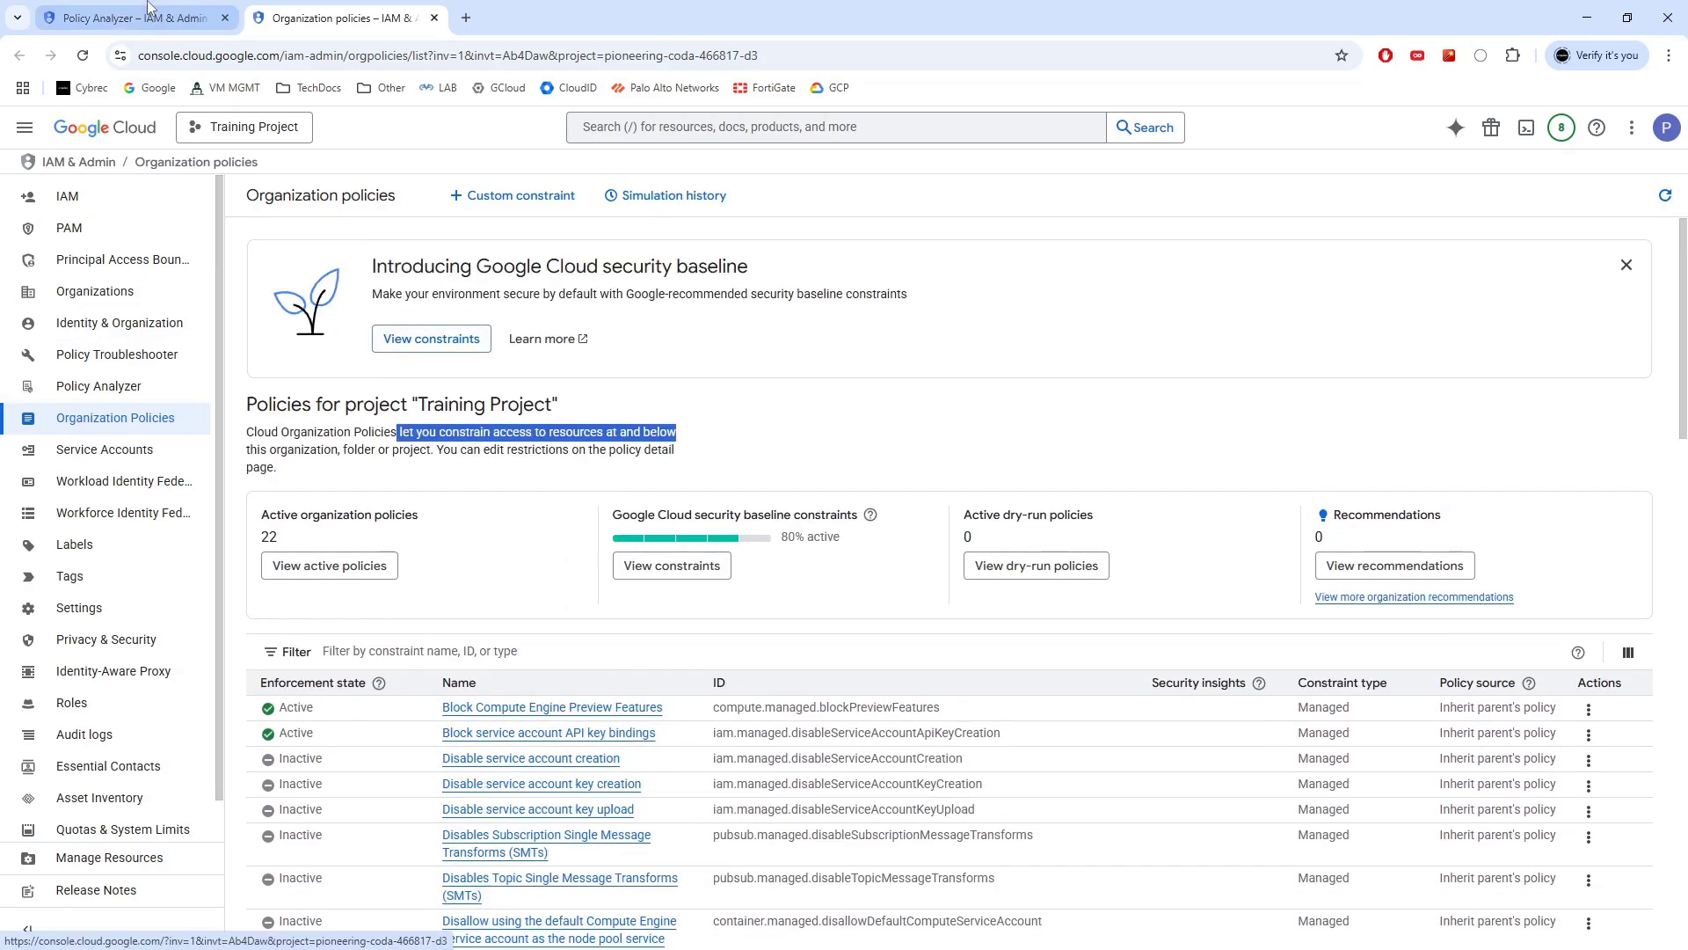
Highlight the Policy Analyzer notice about its limit of 20 queries per day
left_click(450, 350)
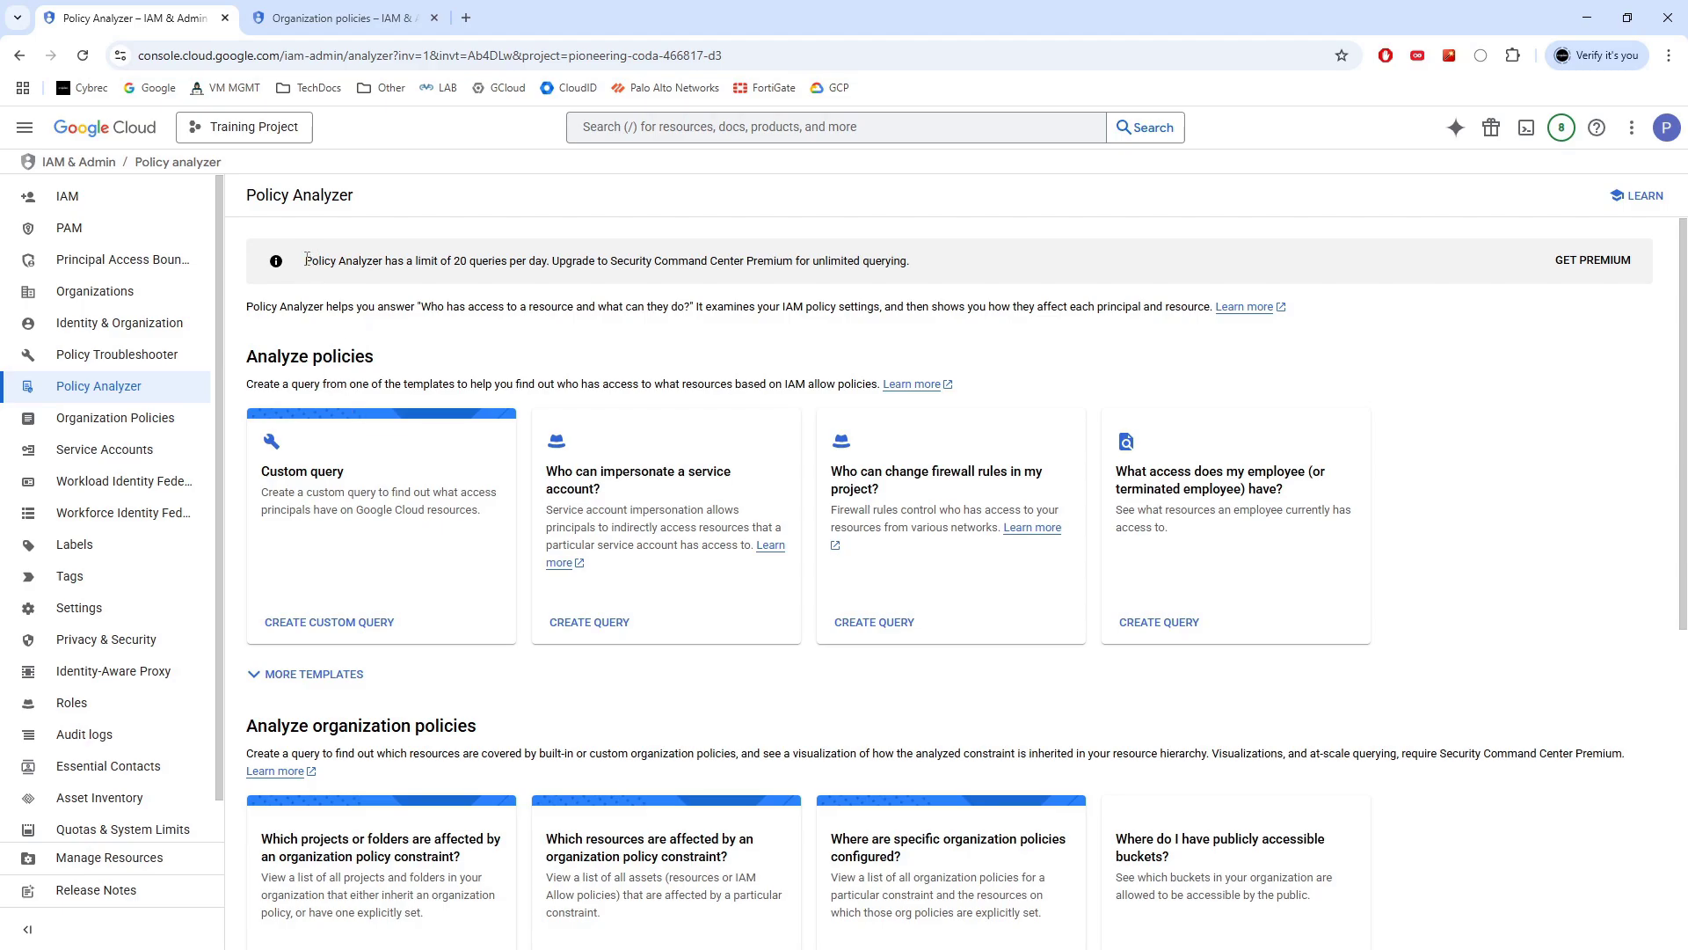
left_click_drag(306, 259, 928, 262)
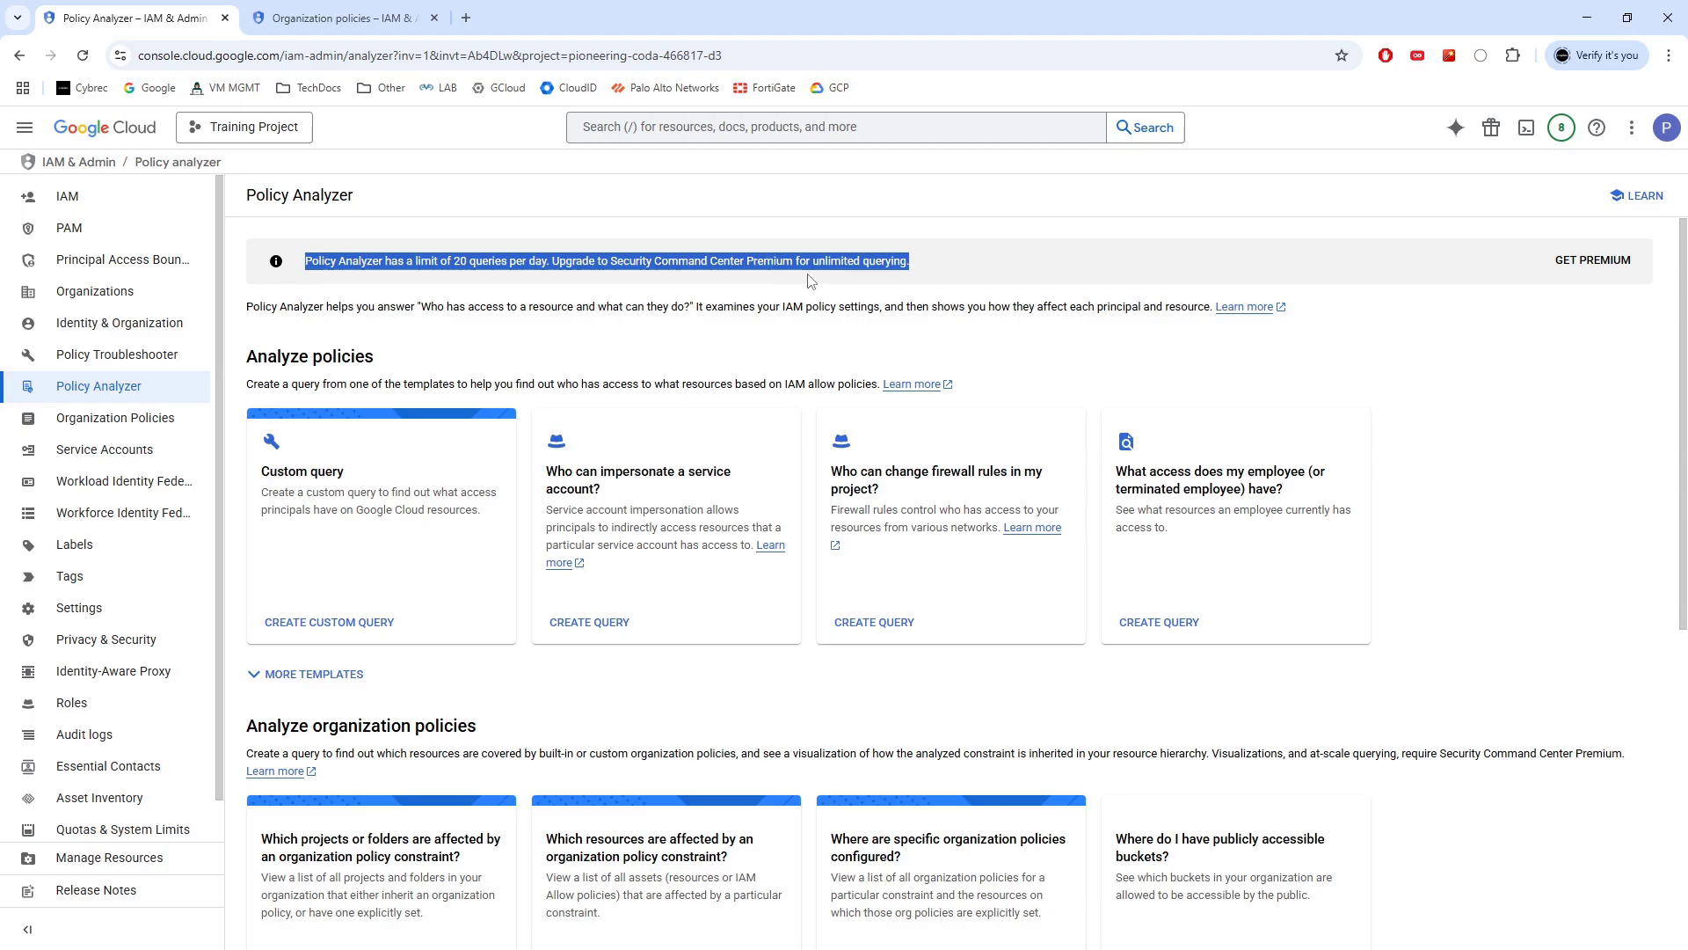
left_click(412, 277)
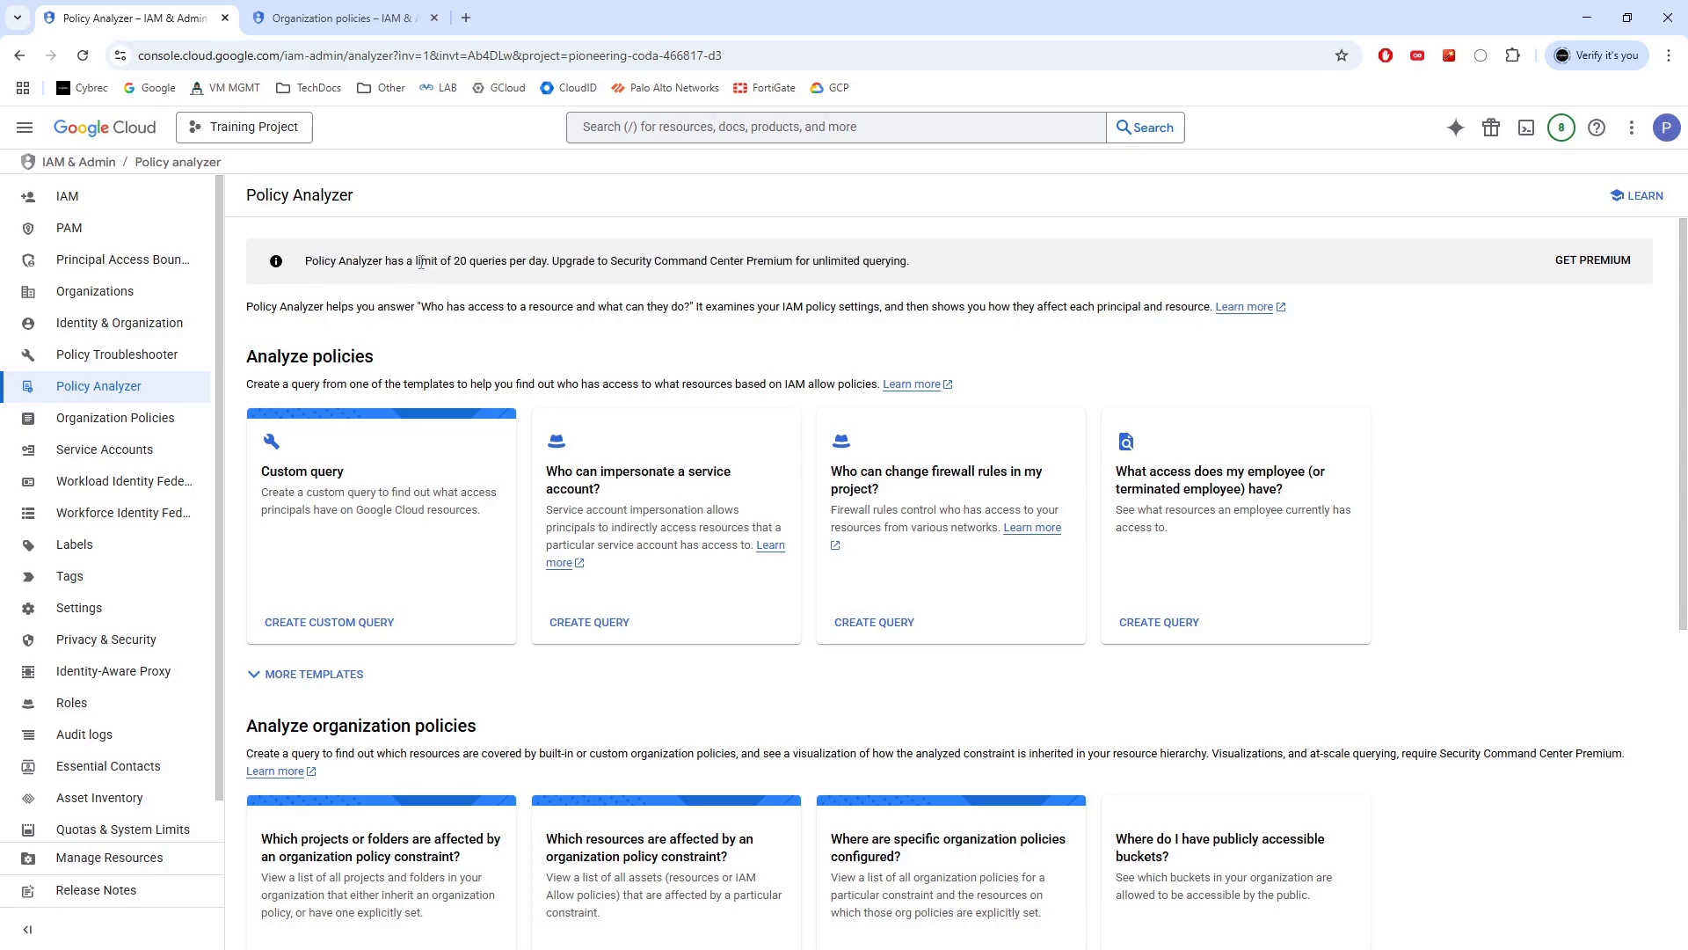
left_click_drag(450, 260, 555, 276)
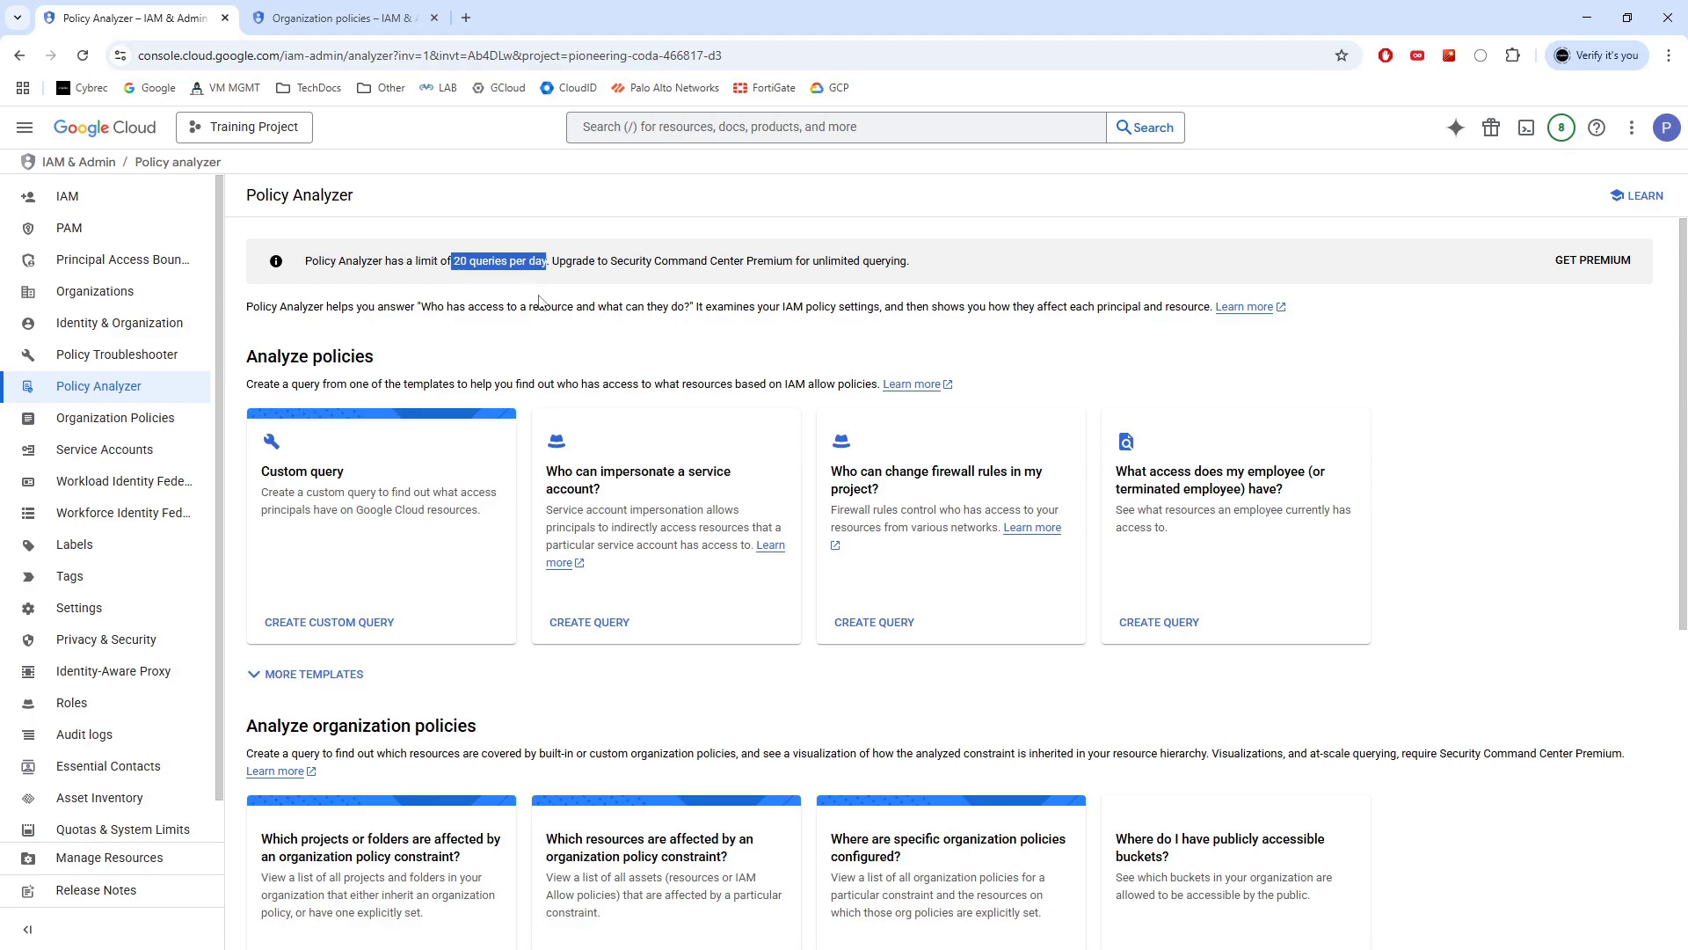
Expand the full list of Policy Analyzer query templates and scroll through them
left_click(260, 694)
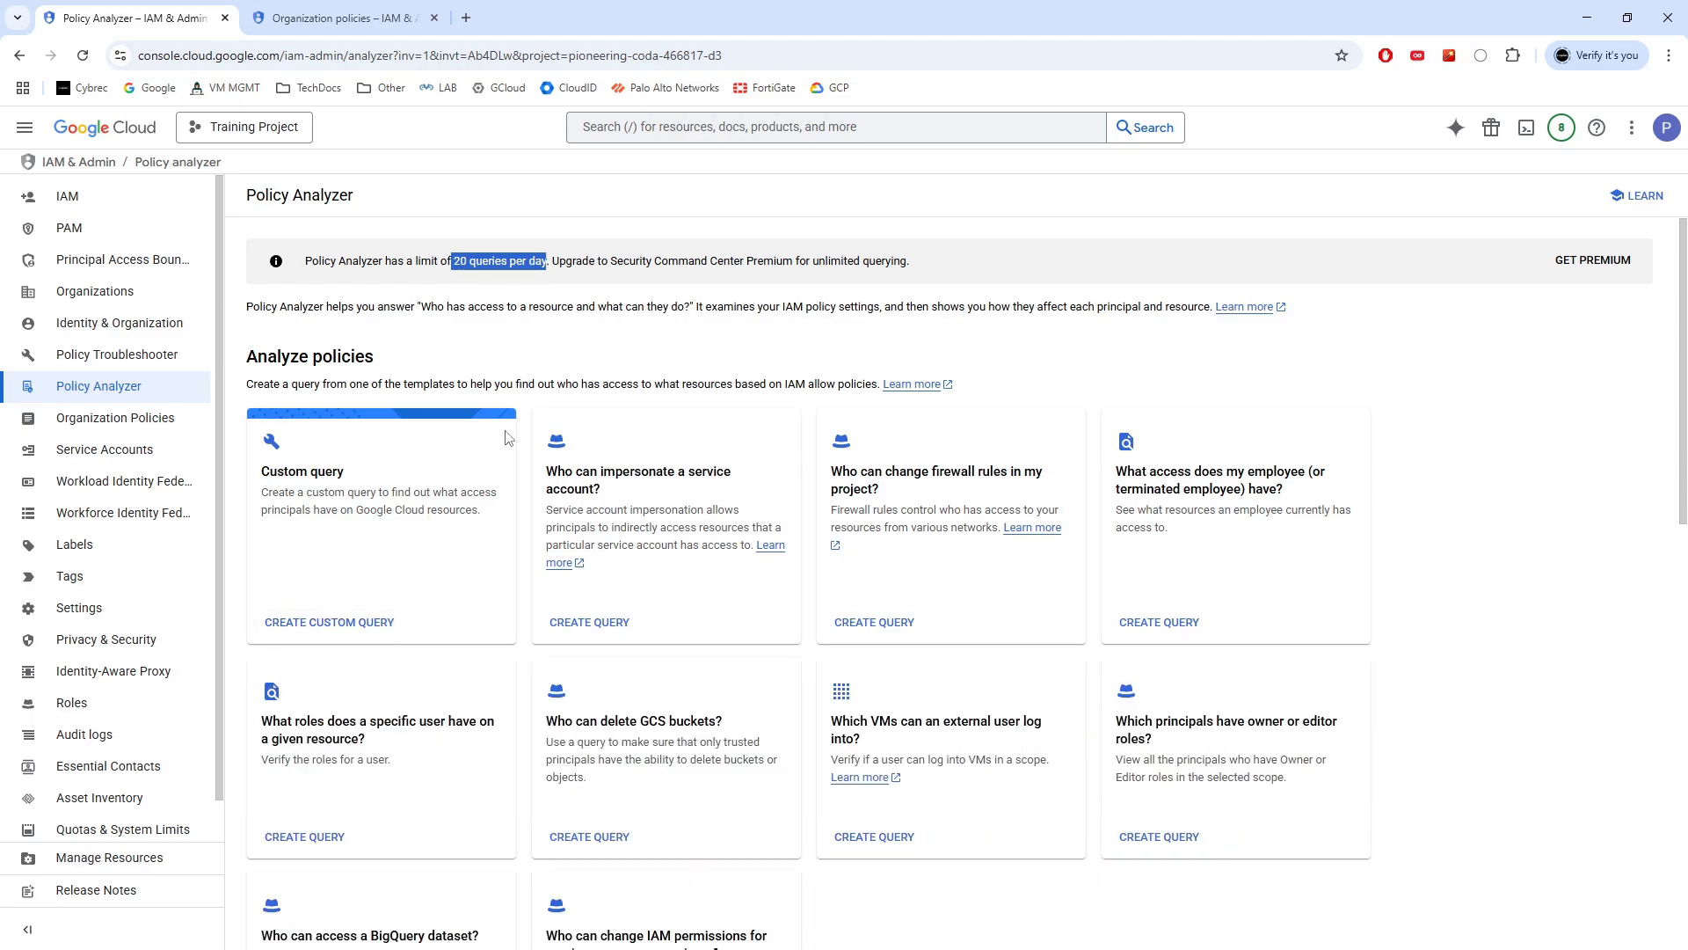
scroll(439, 365, "down", 3)
scroll(419, 376, "up", 2)
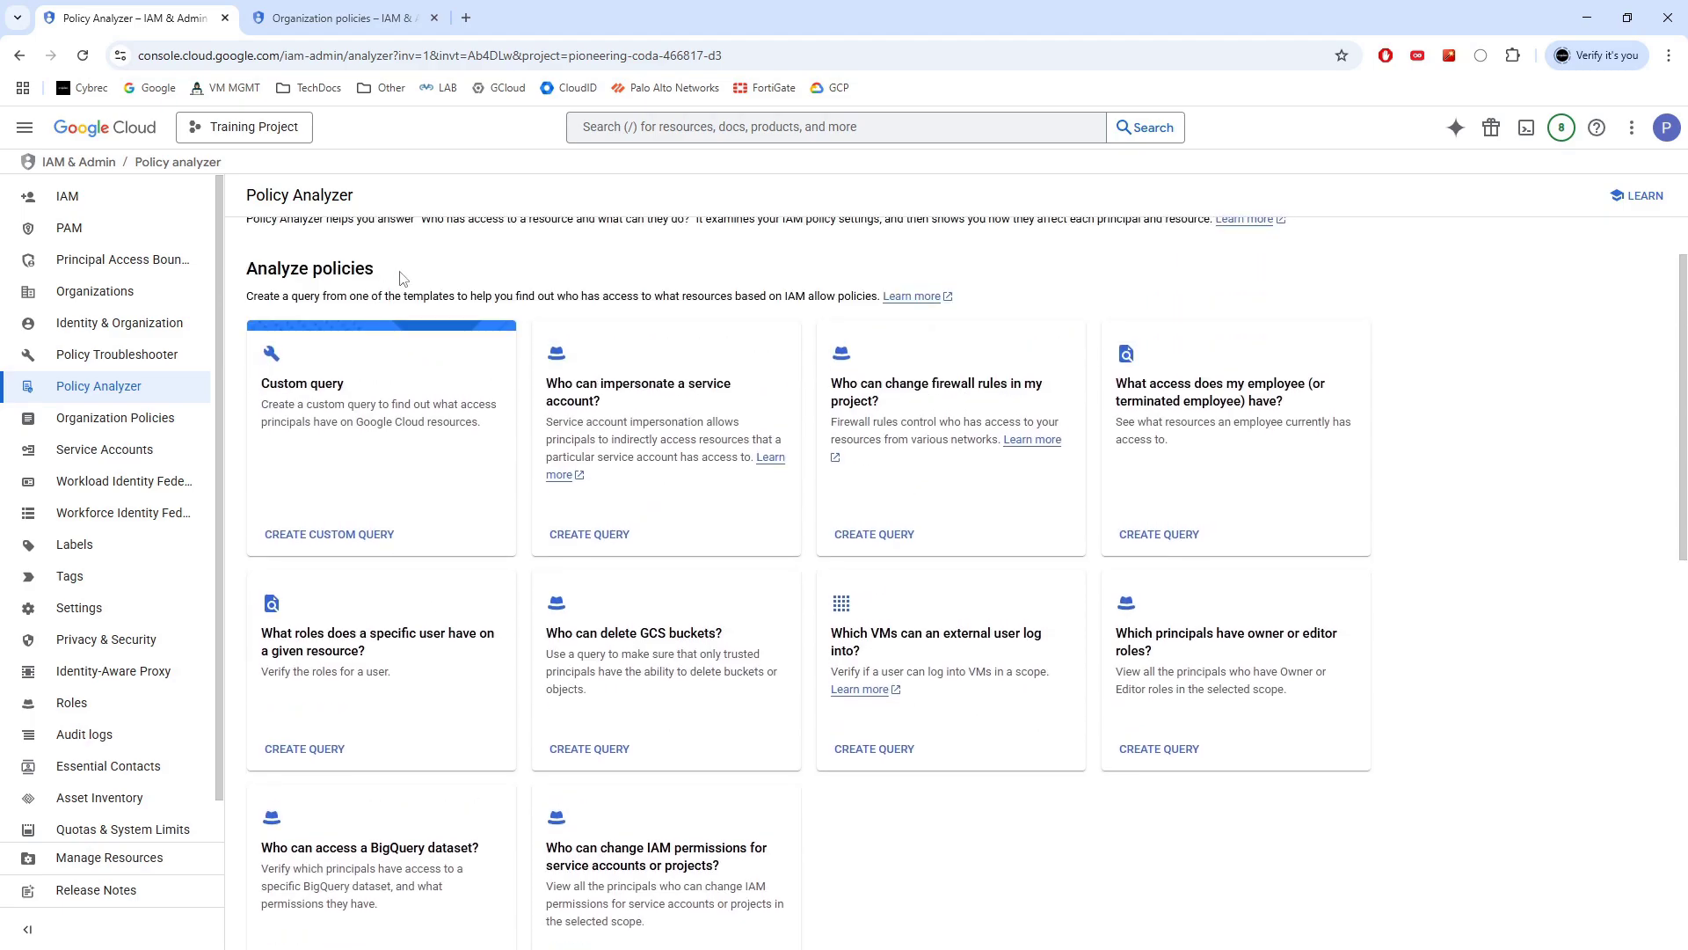
scroll(492, 303, "down", 3)
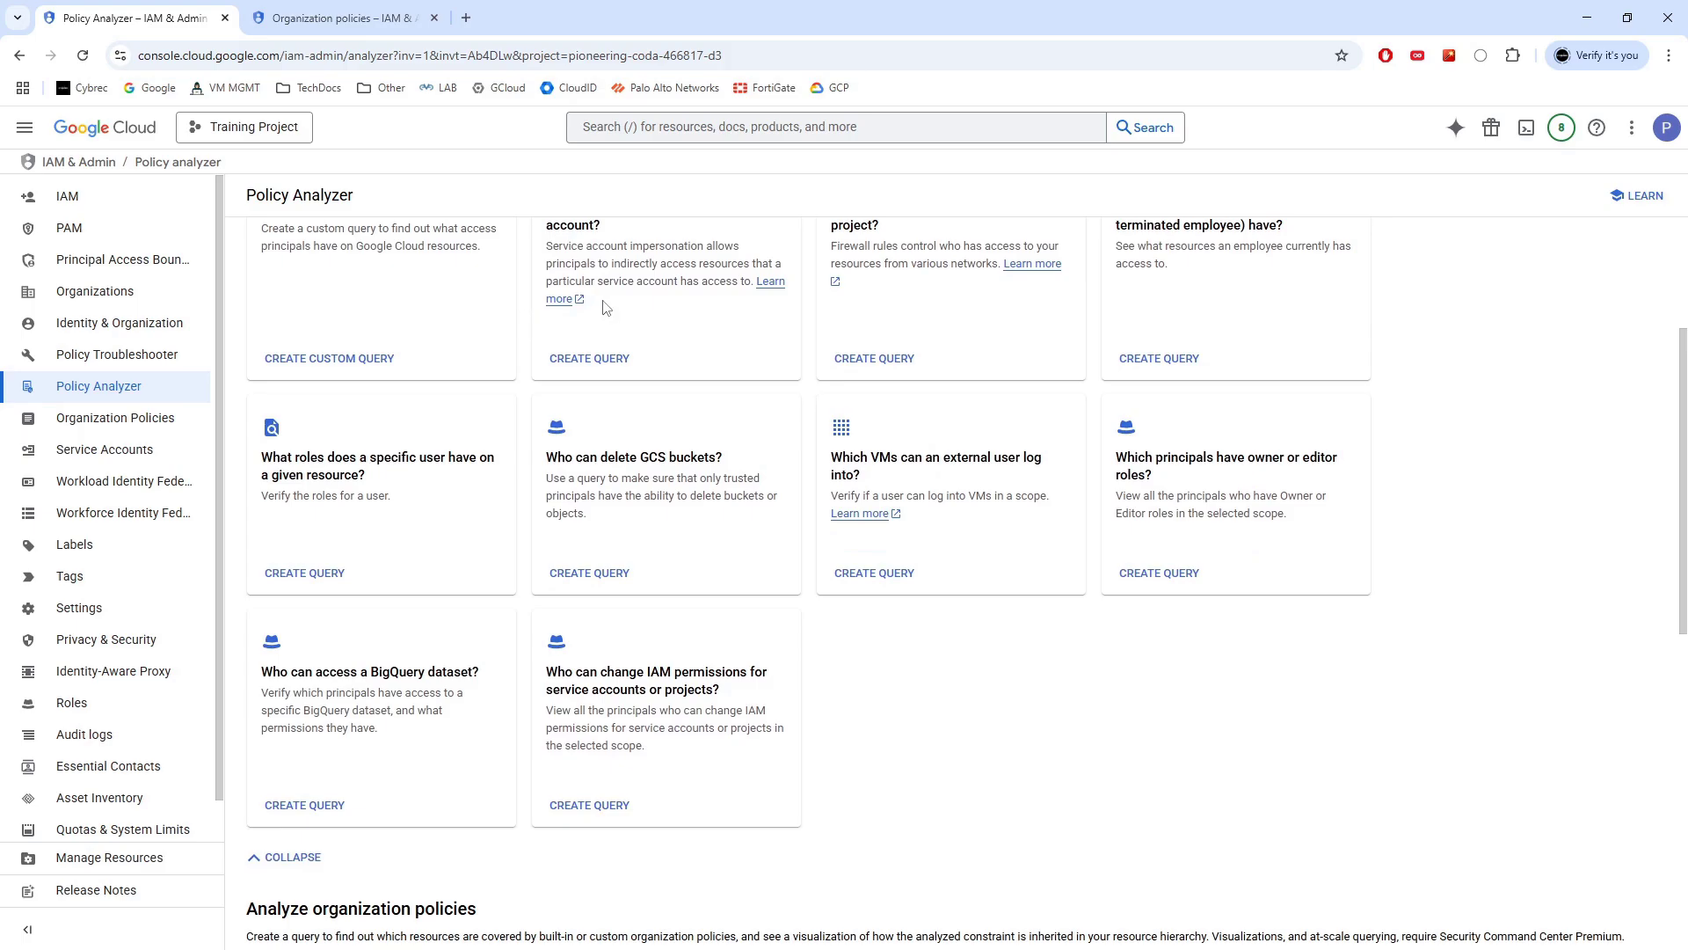
scroll(706, 458, "up", 2)
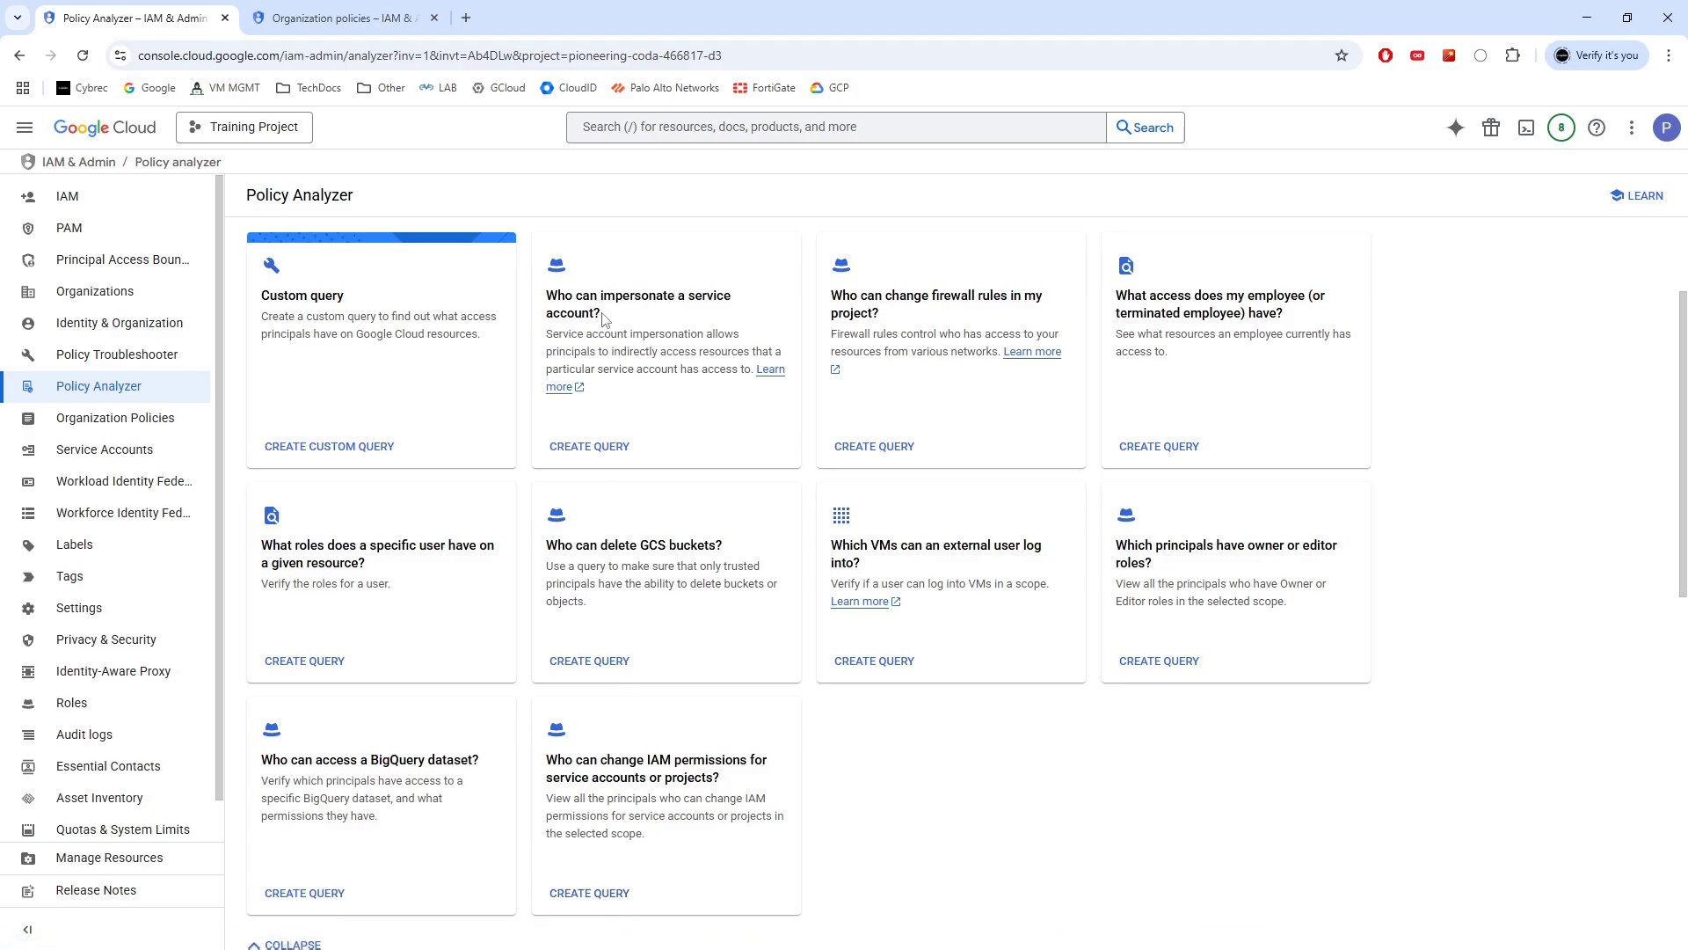
Highlight the 'Who can impersonate a service account?' template, then start a custom query
left_click_drag(603, 317, 547, 290)
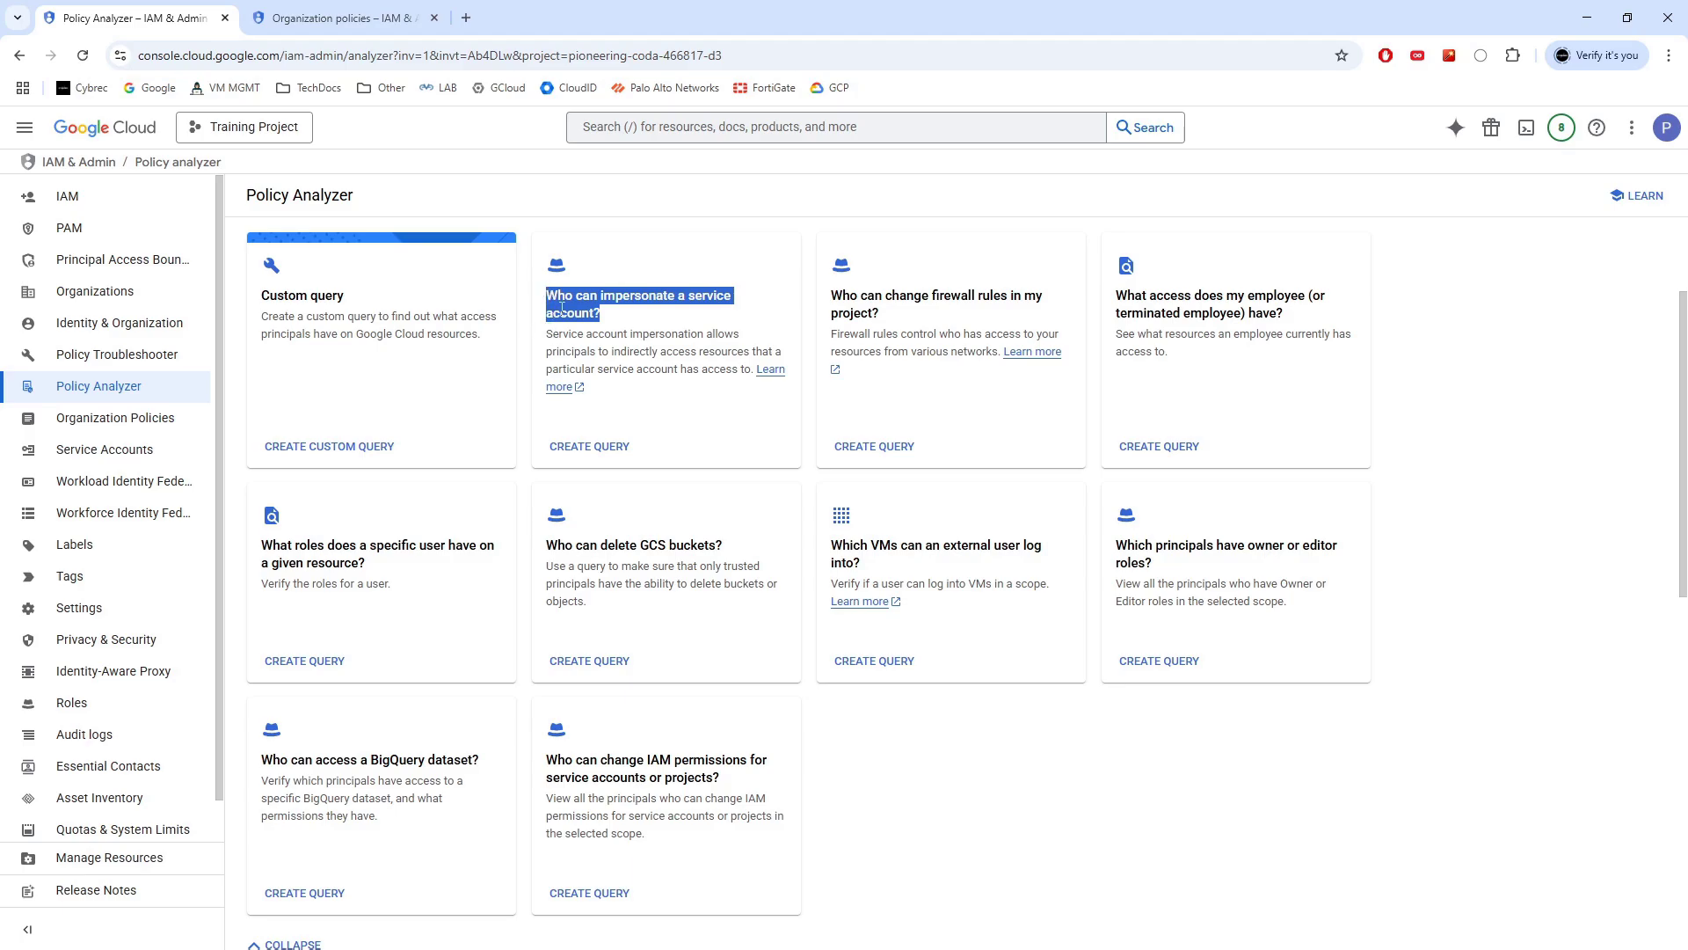
left_click(433, 498)
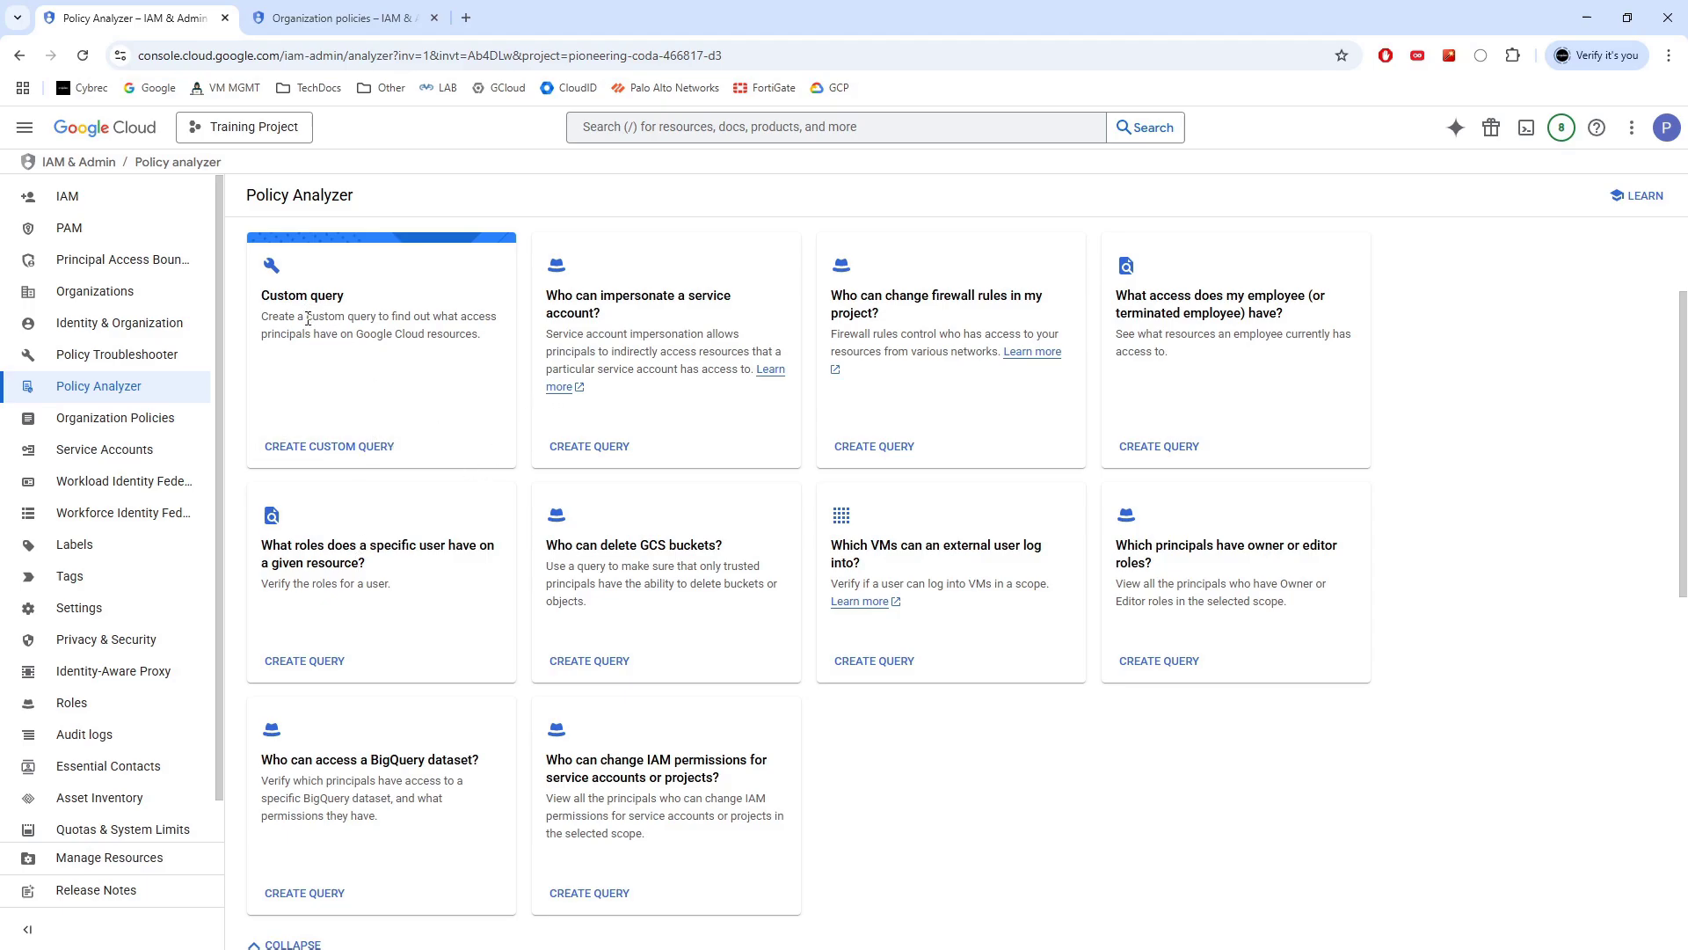
left_click(332, 445)
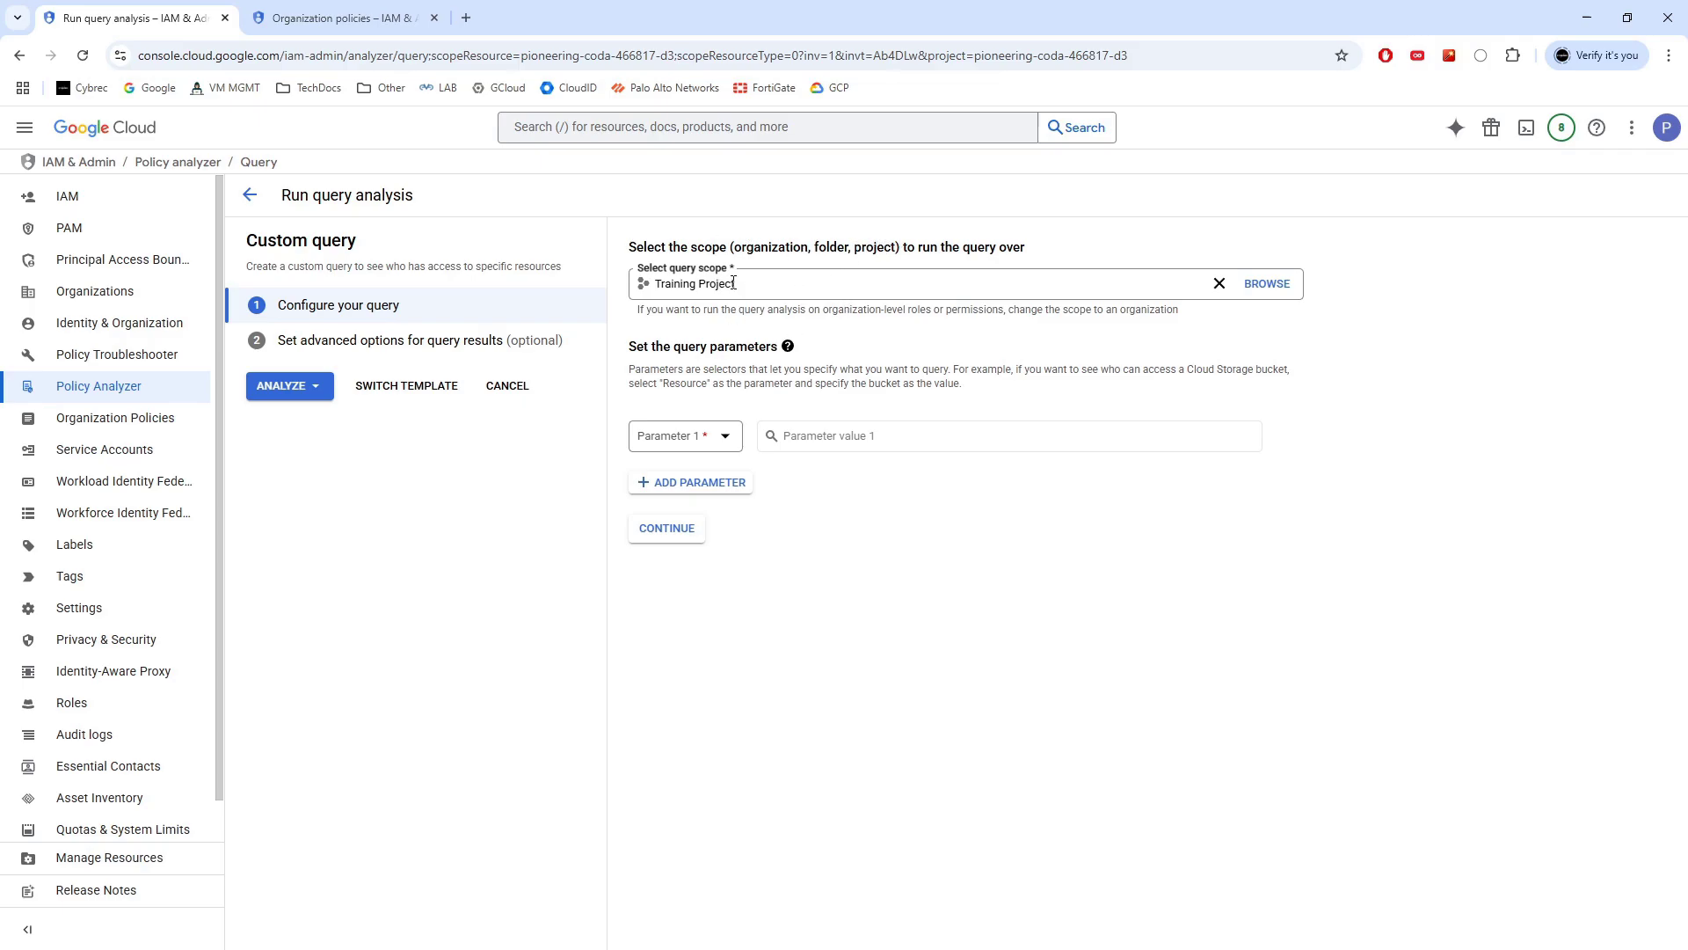
Add a Principal query parameter and enter the user's e-mail address
left_click(735, 439)
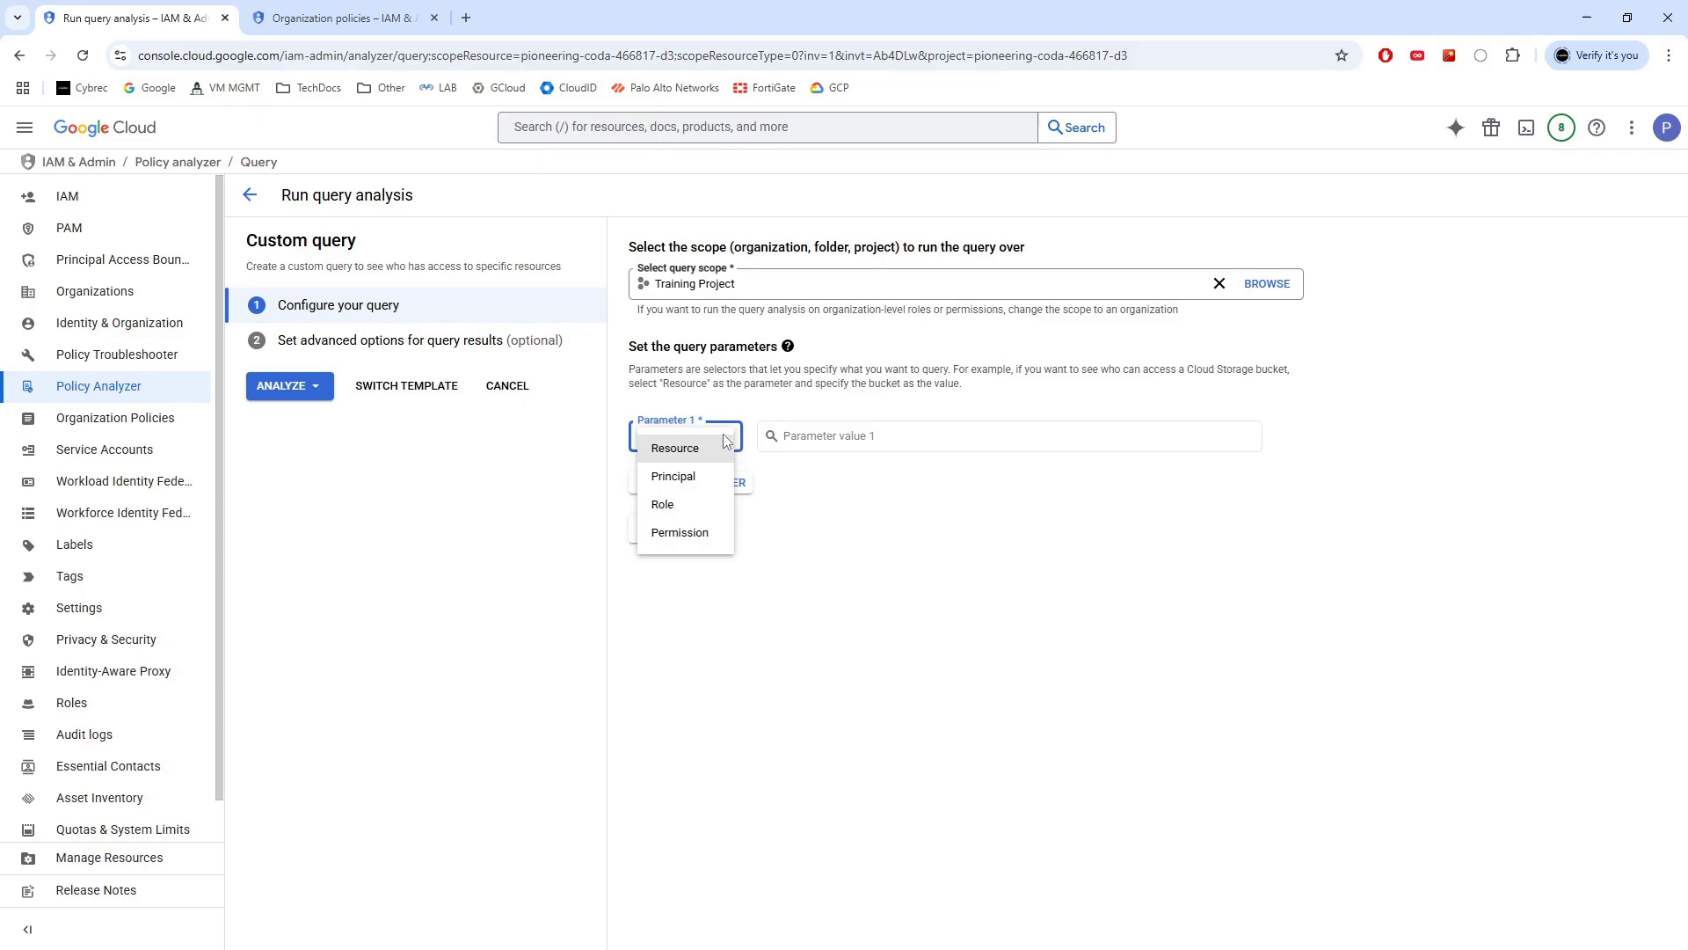
left_click(812, 584)
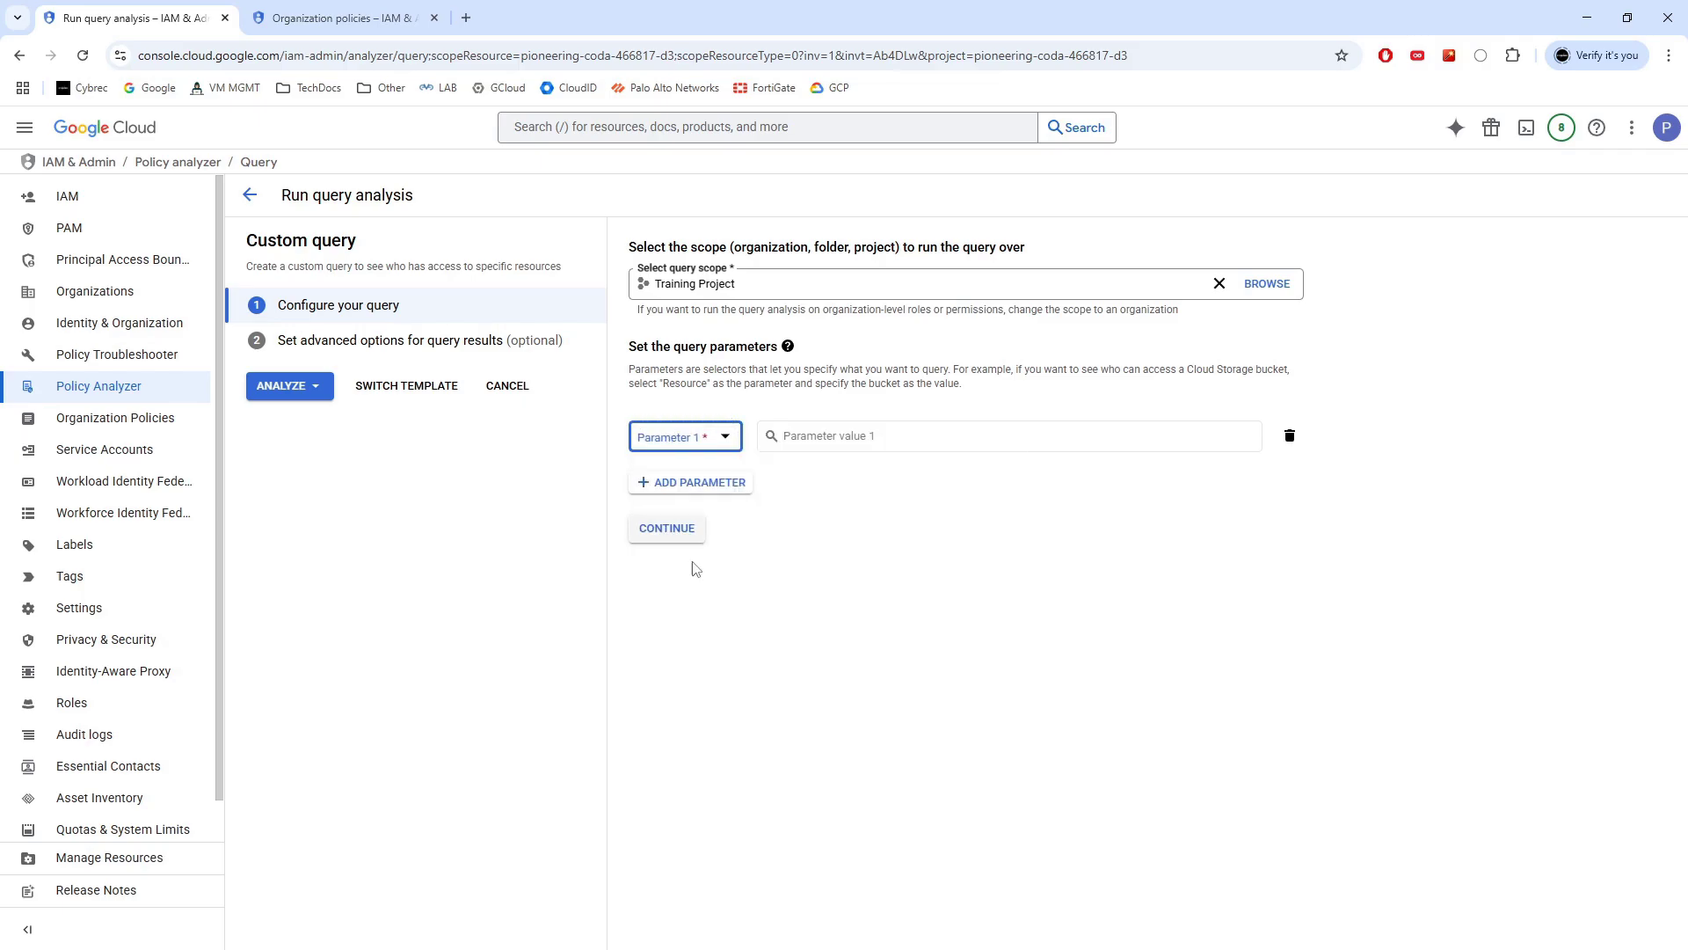
left_click(727, 437)
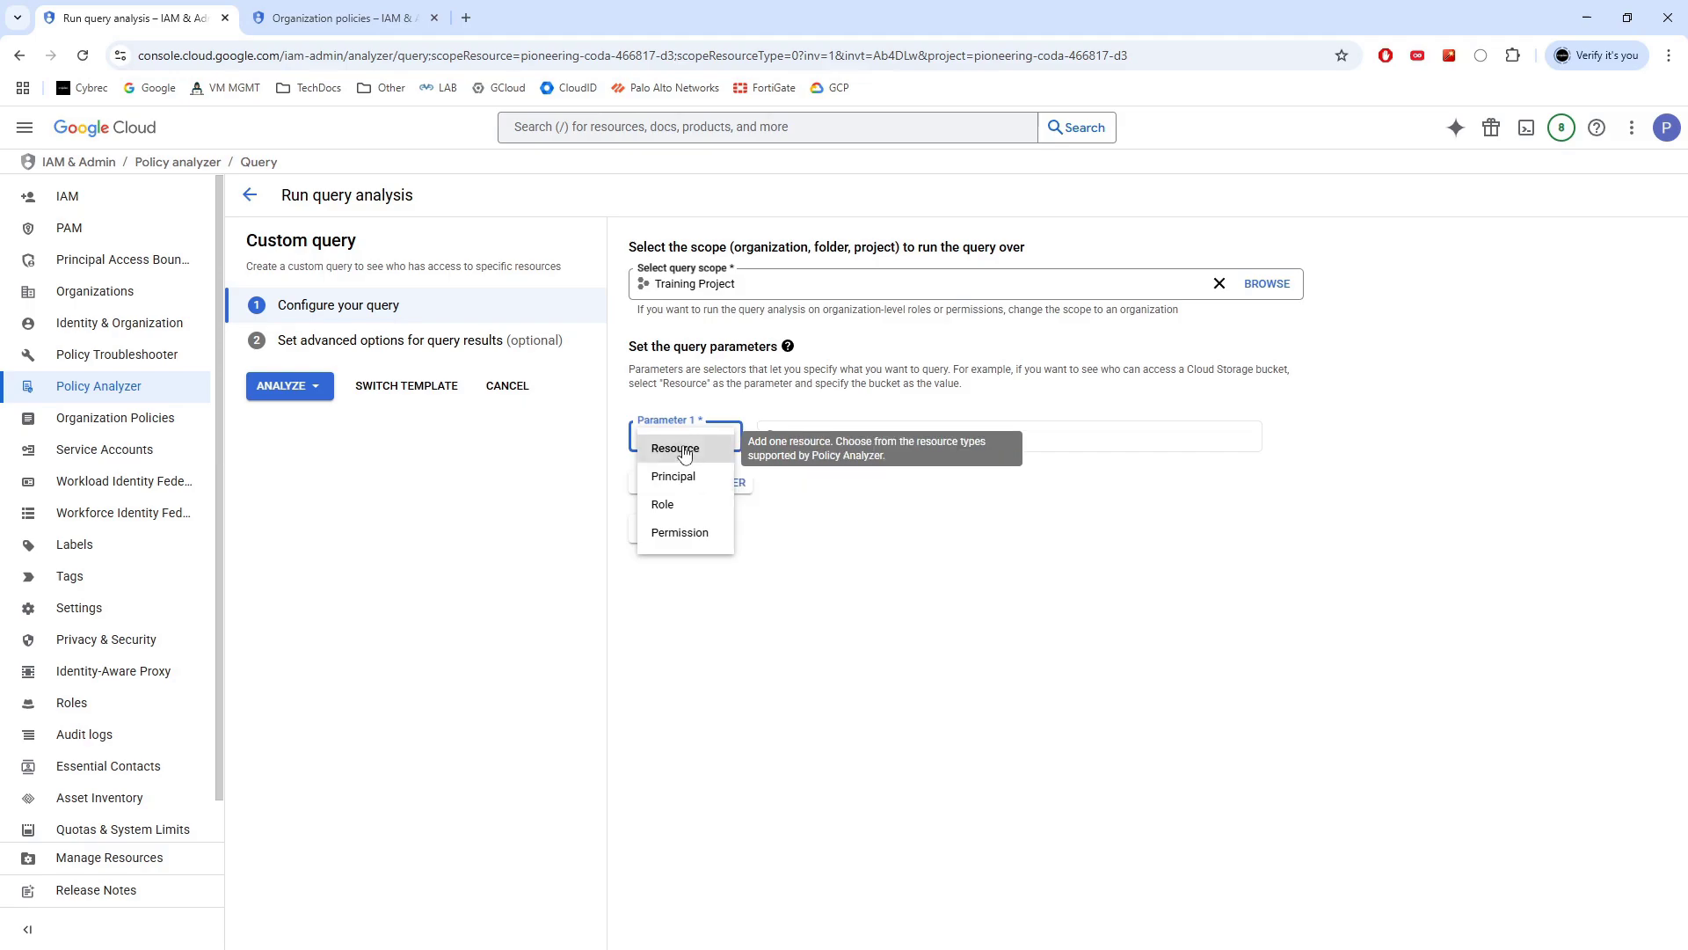
left_click(840, 550)
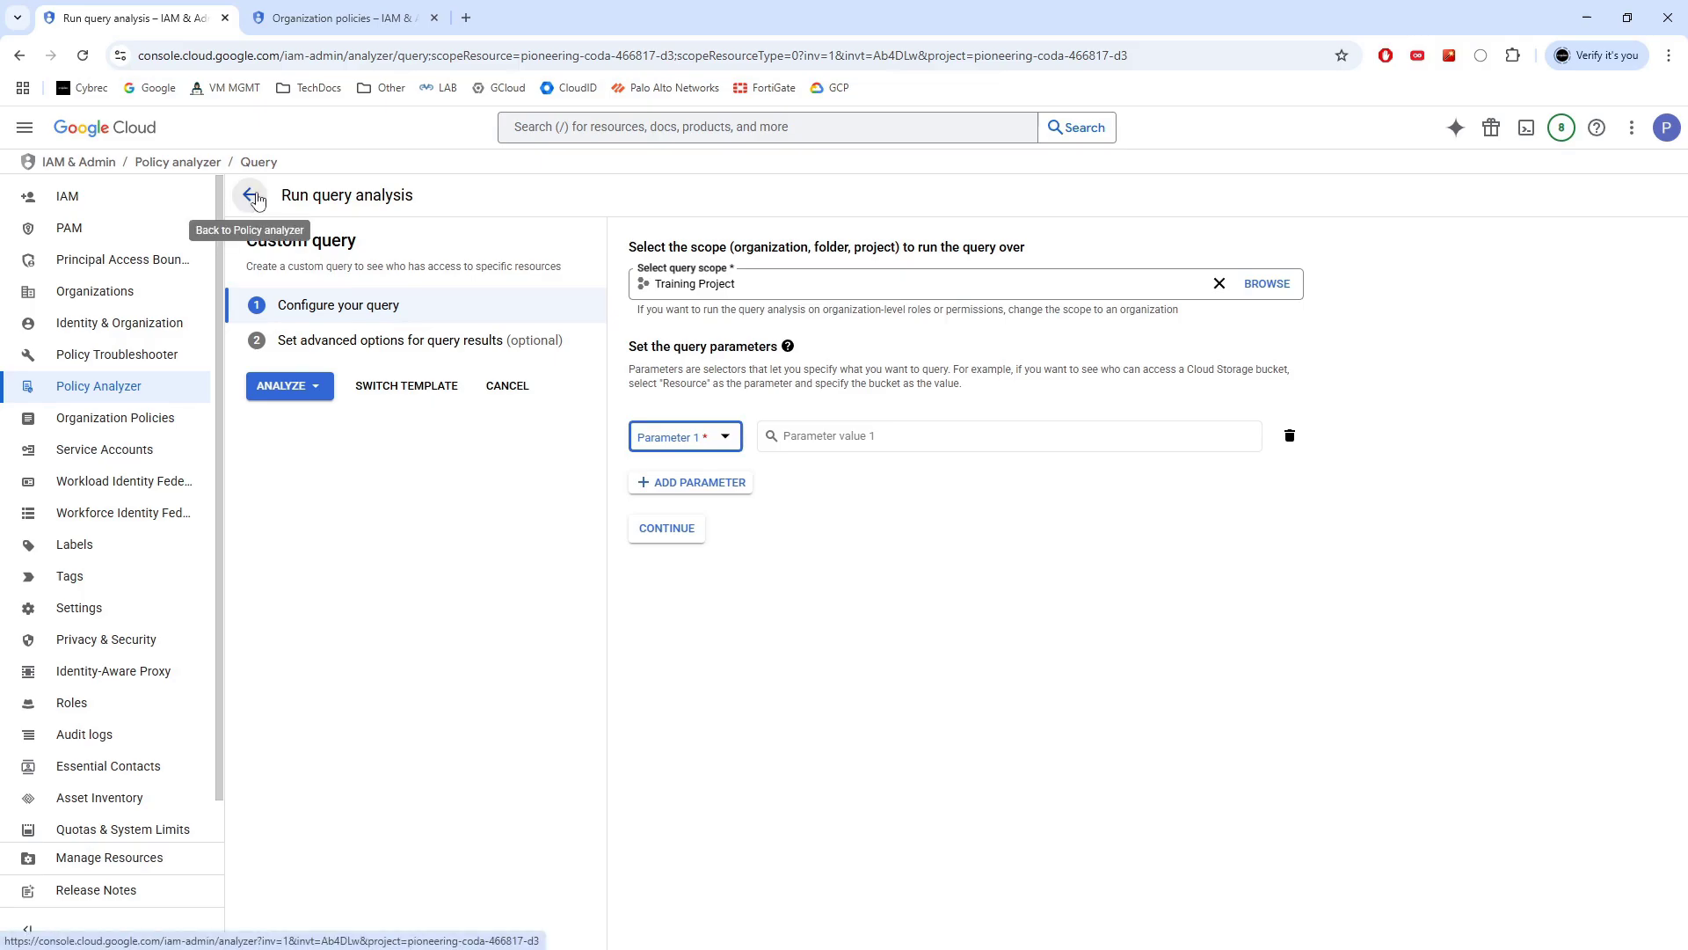
left_click(721, 438)
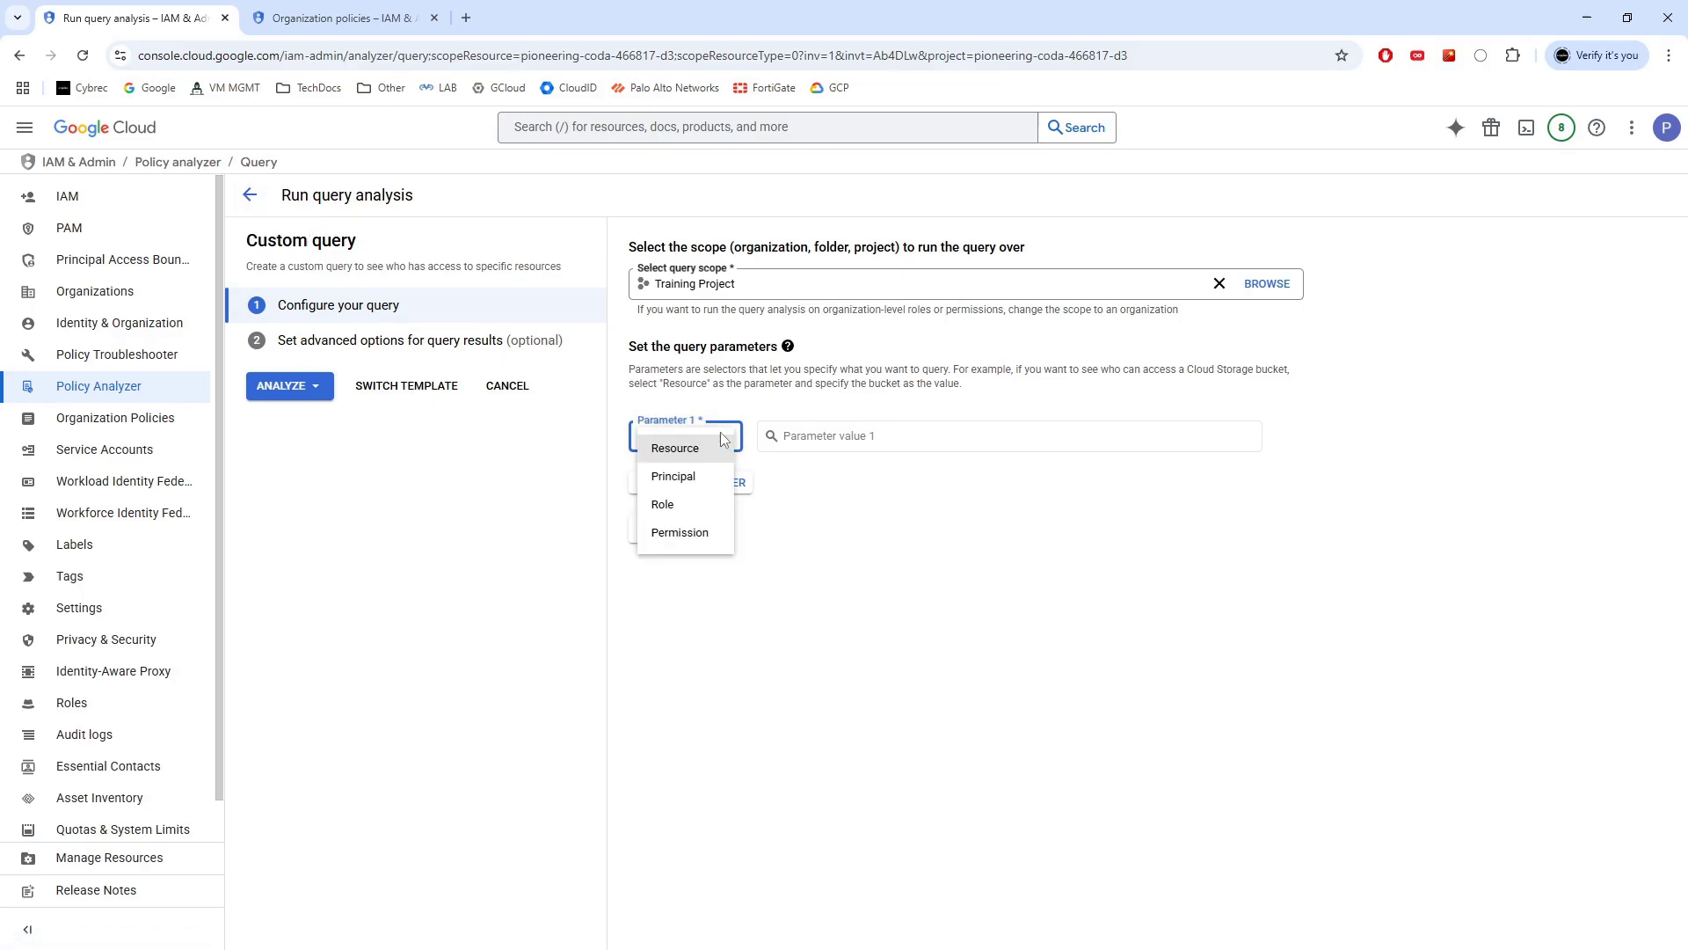
left_click(680, 480)
left_click(898, 482)
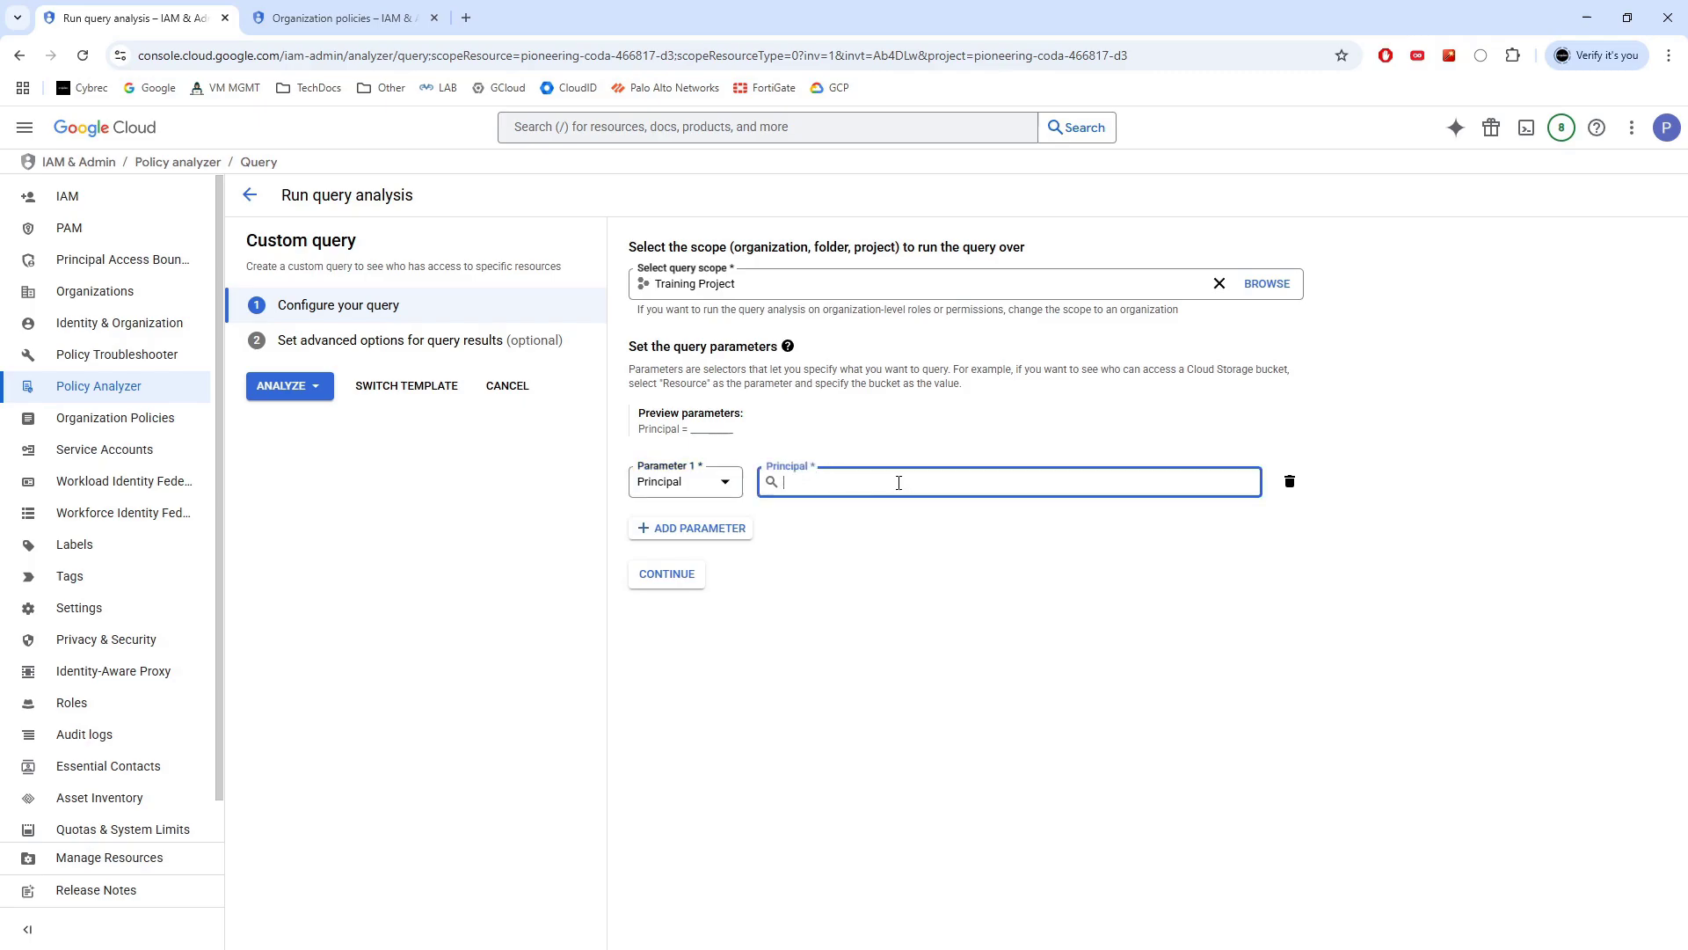
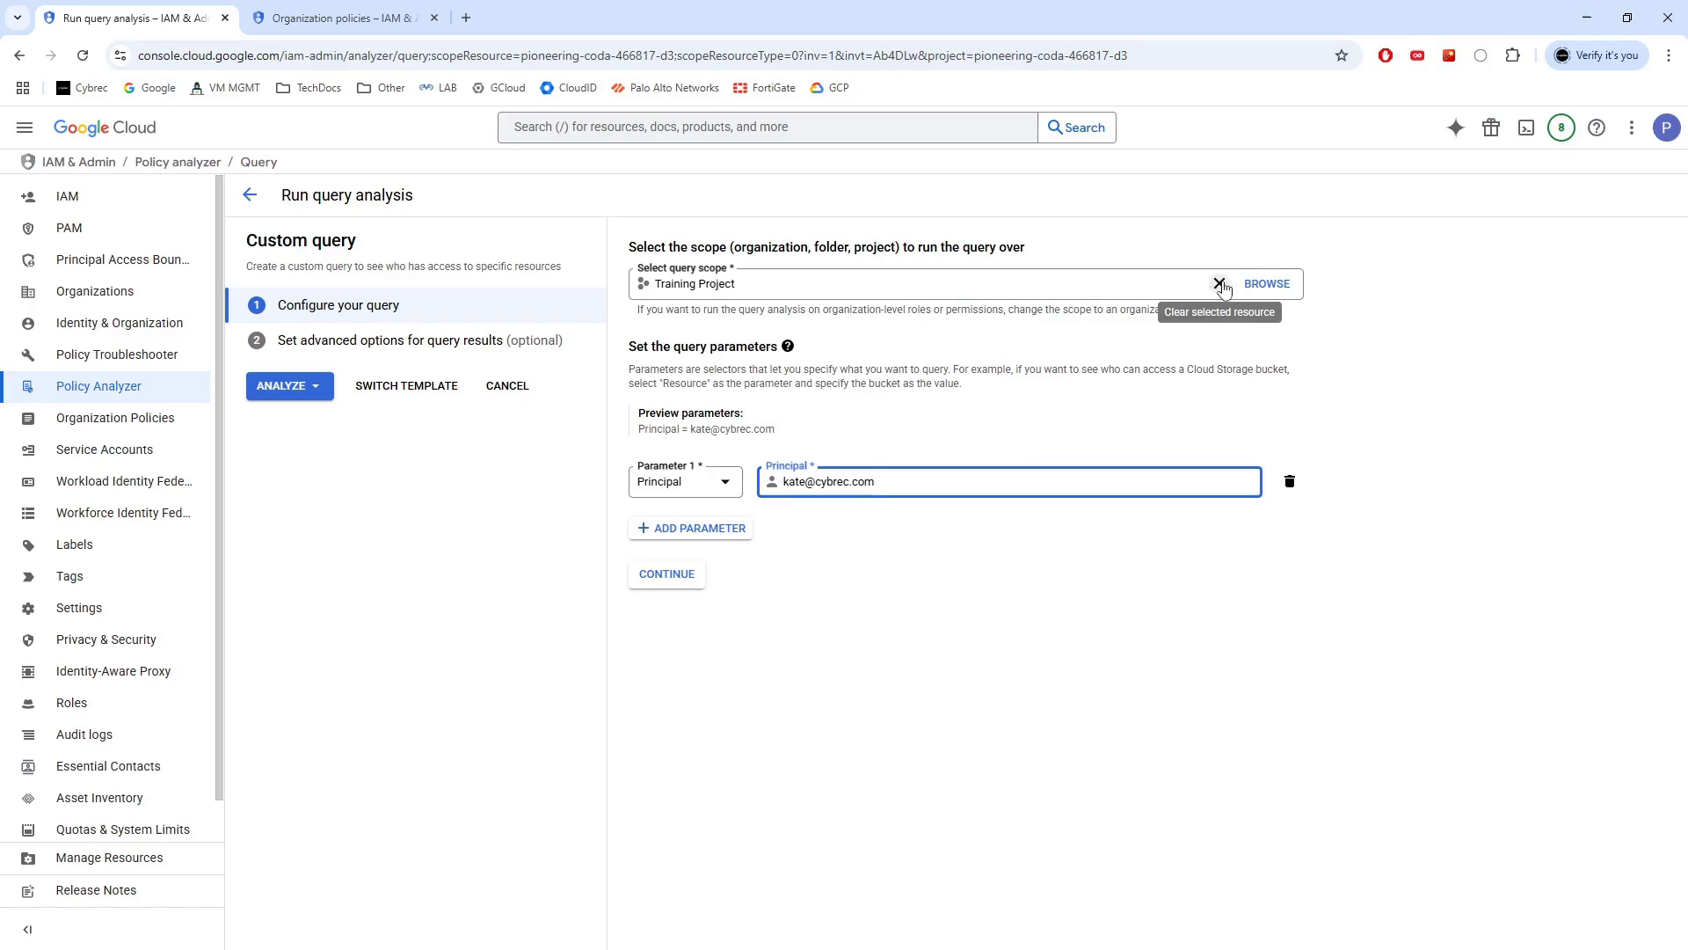
Change the query scope to Dev Project and continue to the advanced options
left_click(1266, 283)
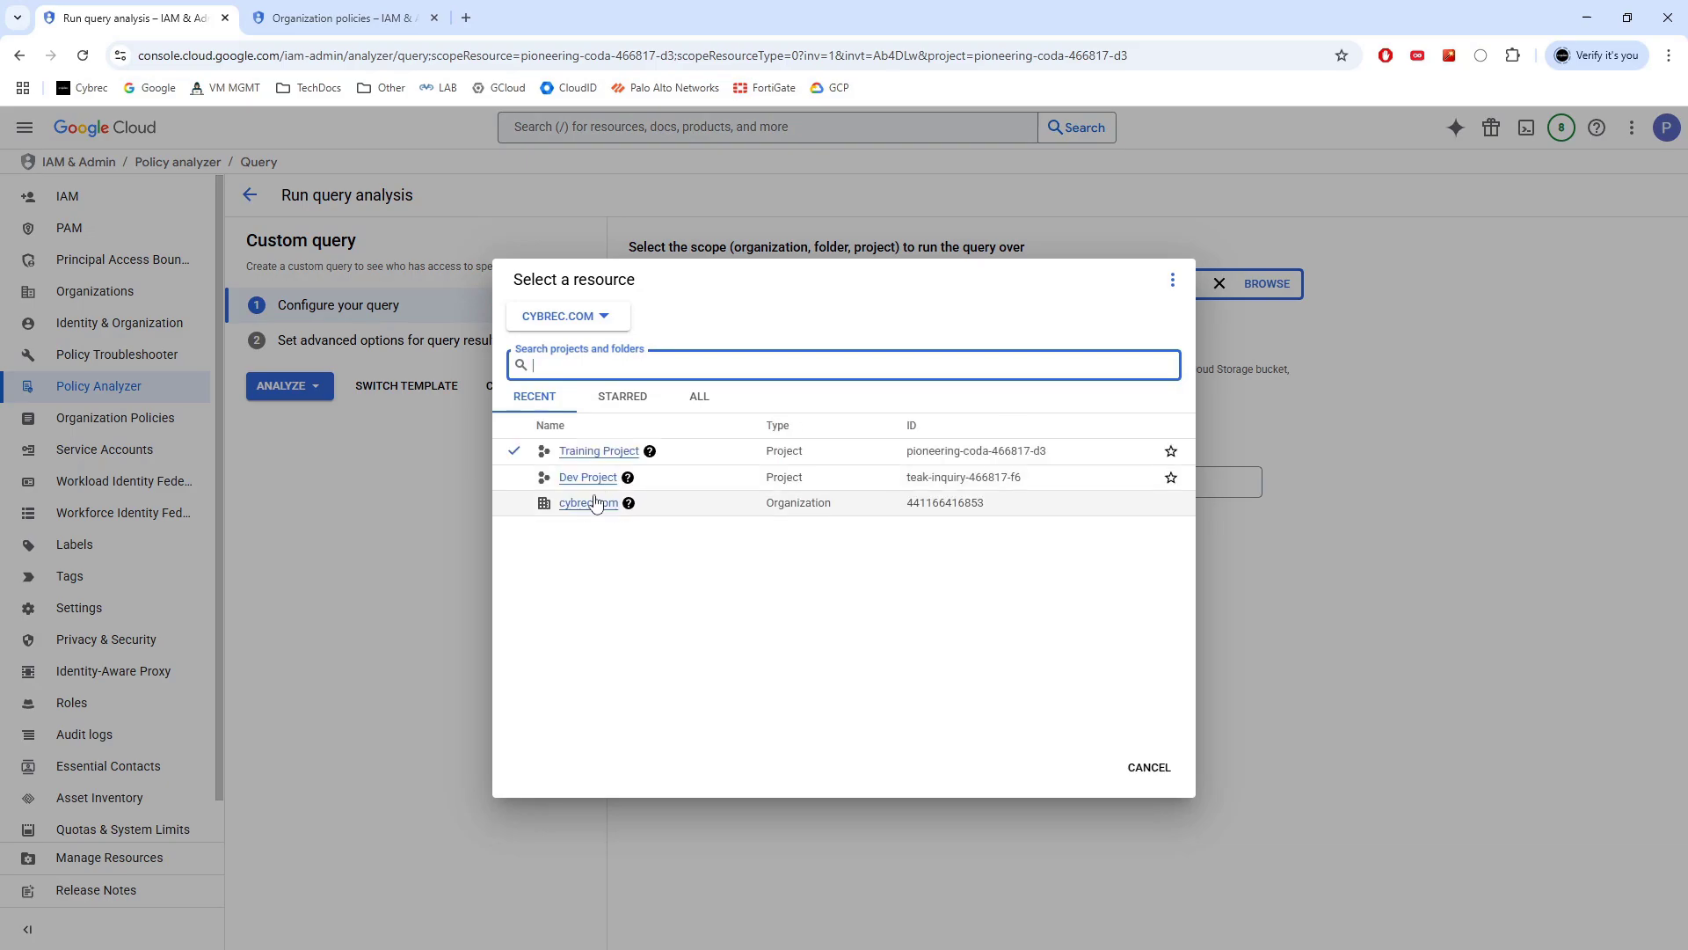
left_click(589, 482)
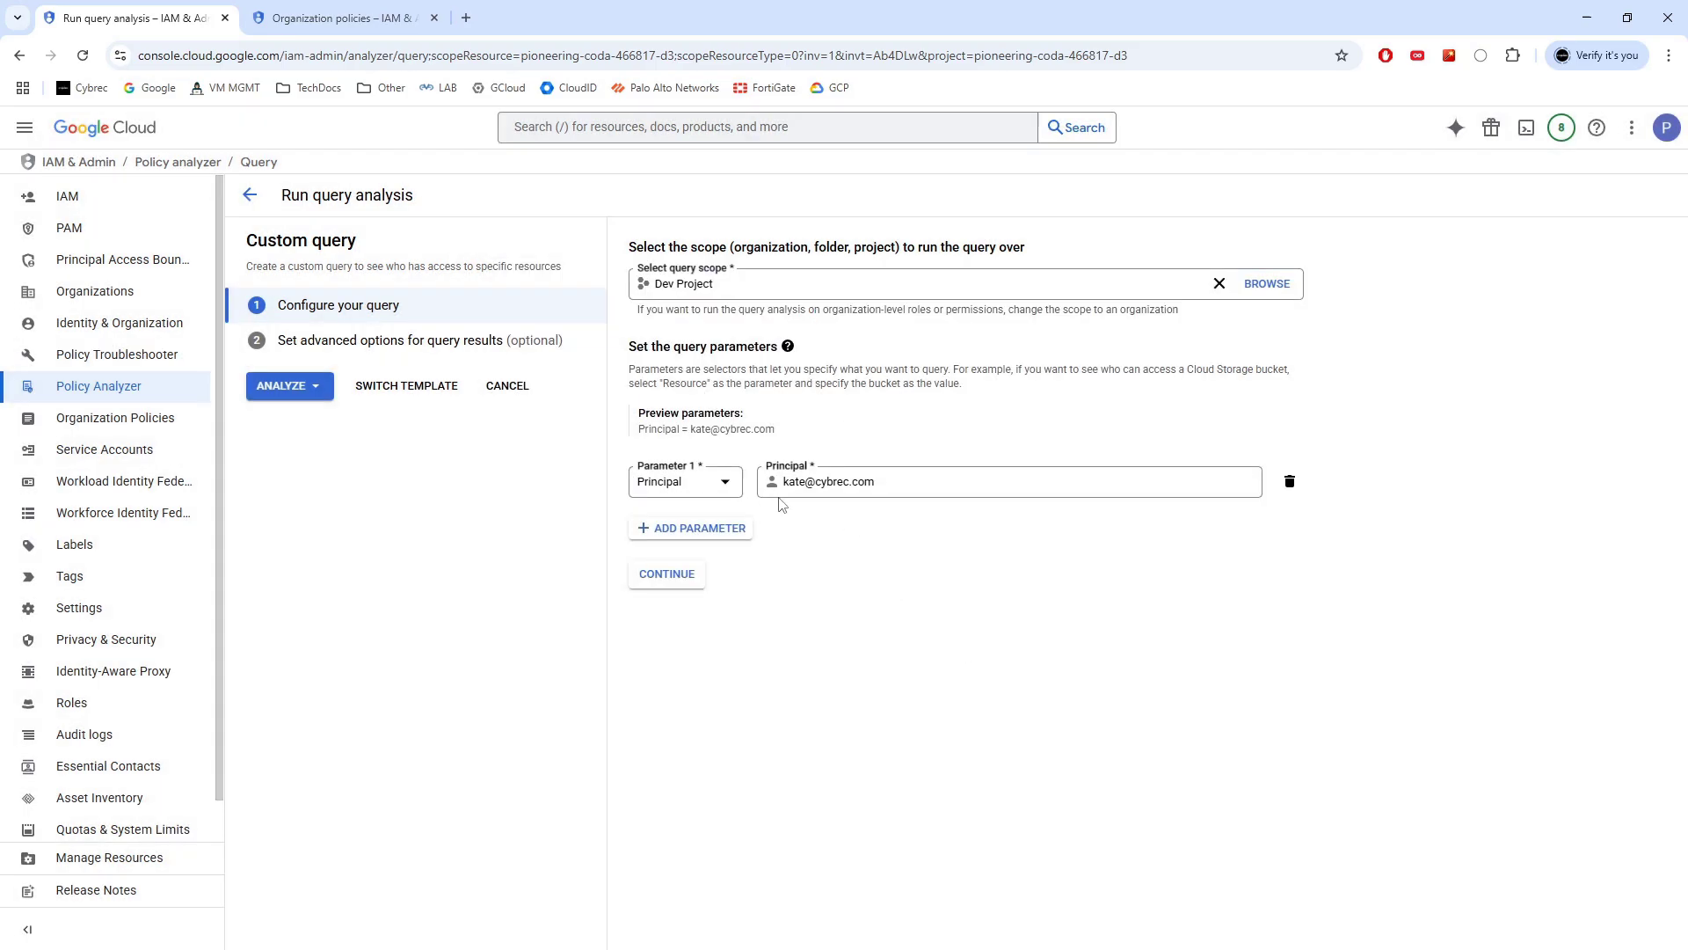
left_click(688, 577)
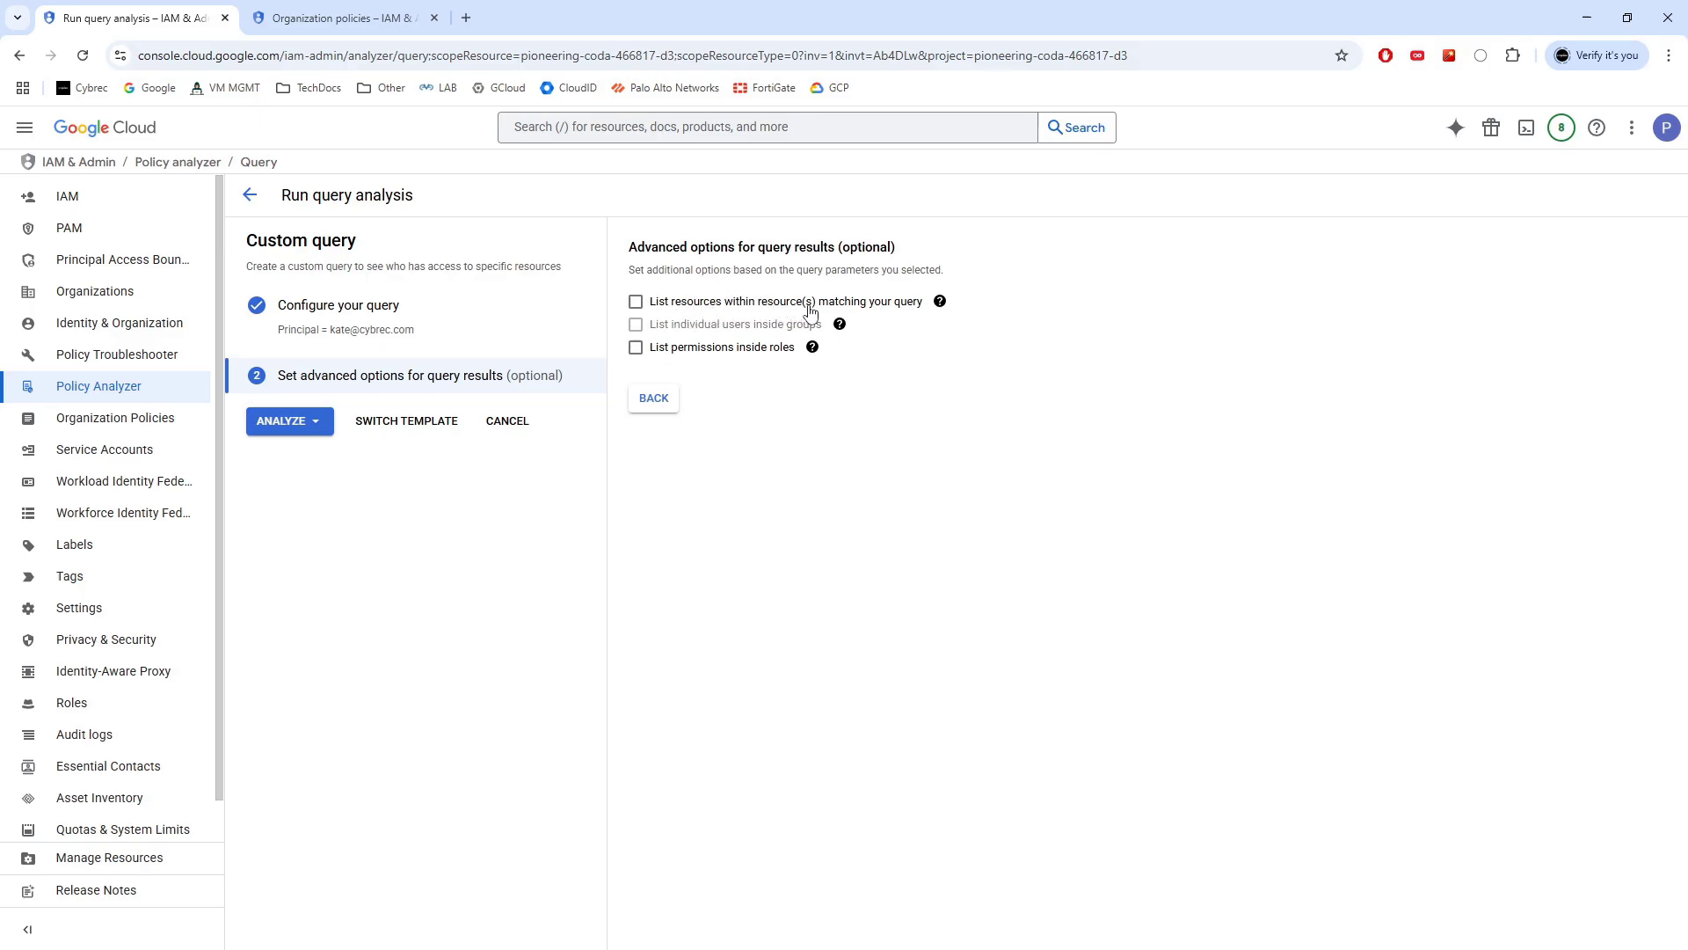
Run the custom query from the Analyze menu to report the user's Viewer role on Dev Project
mouse_move(940, 304)
mouse_move(810, 347)
mouse_move(804, 350)
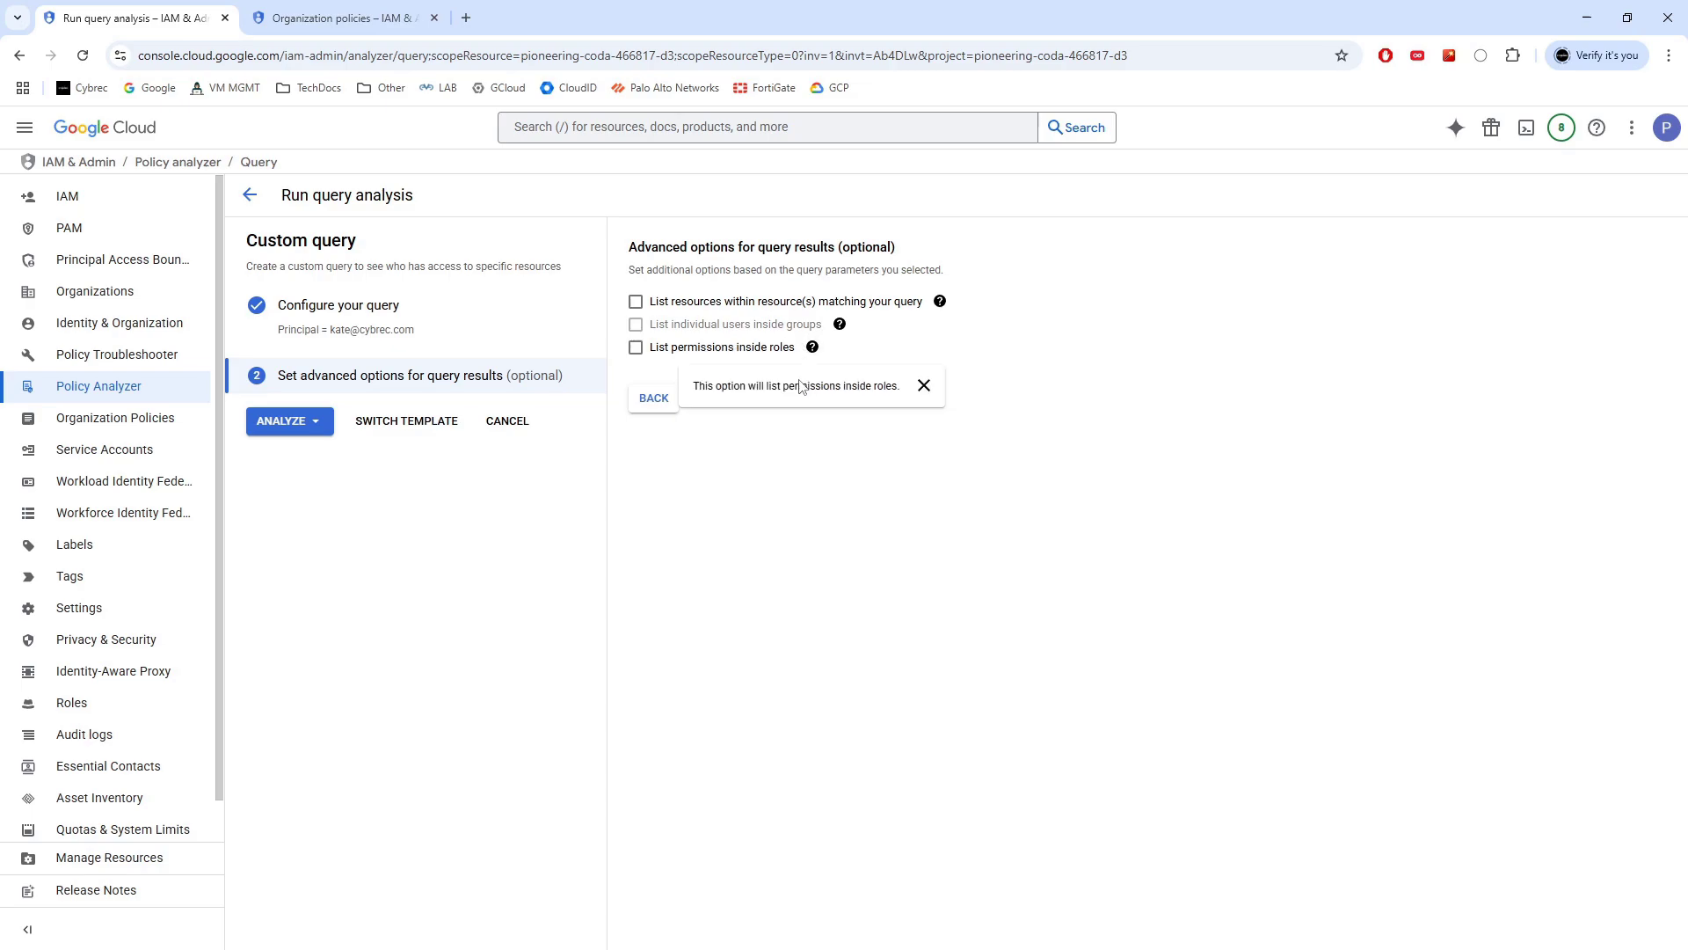
left_click(278, 423)
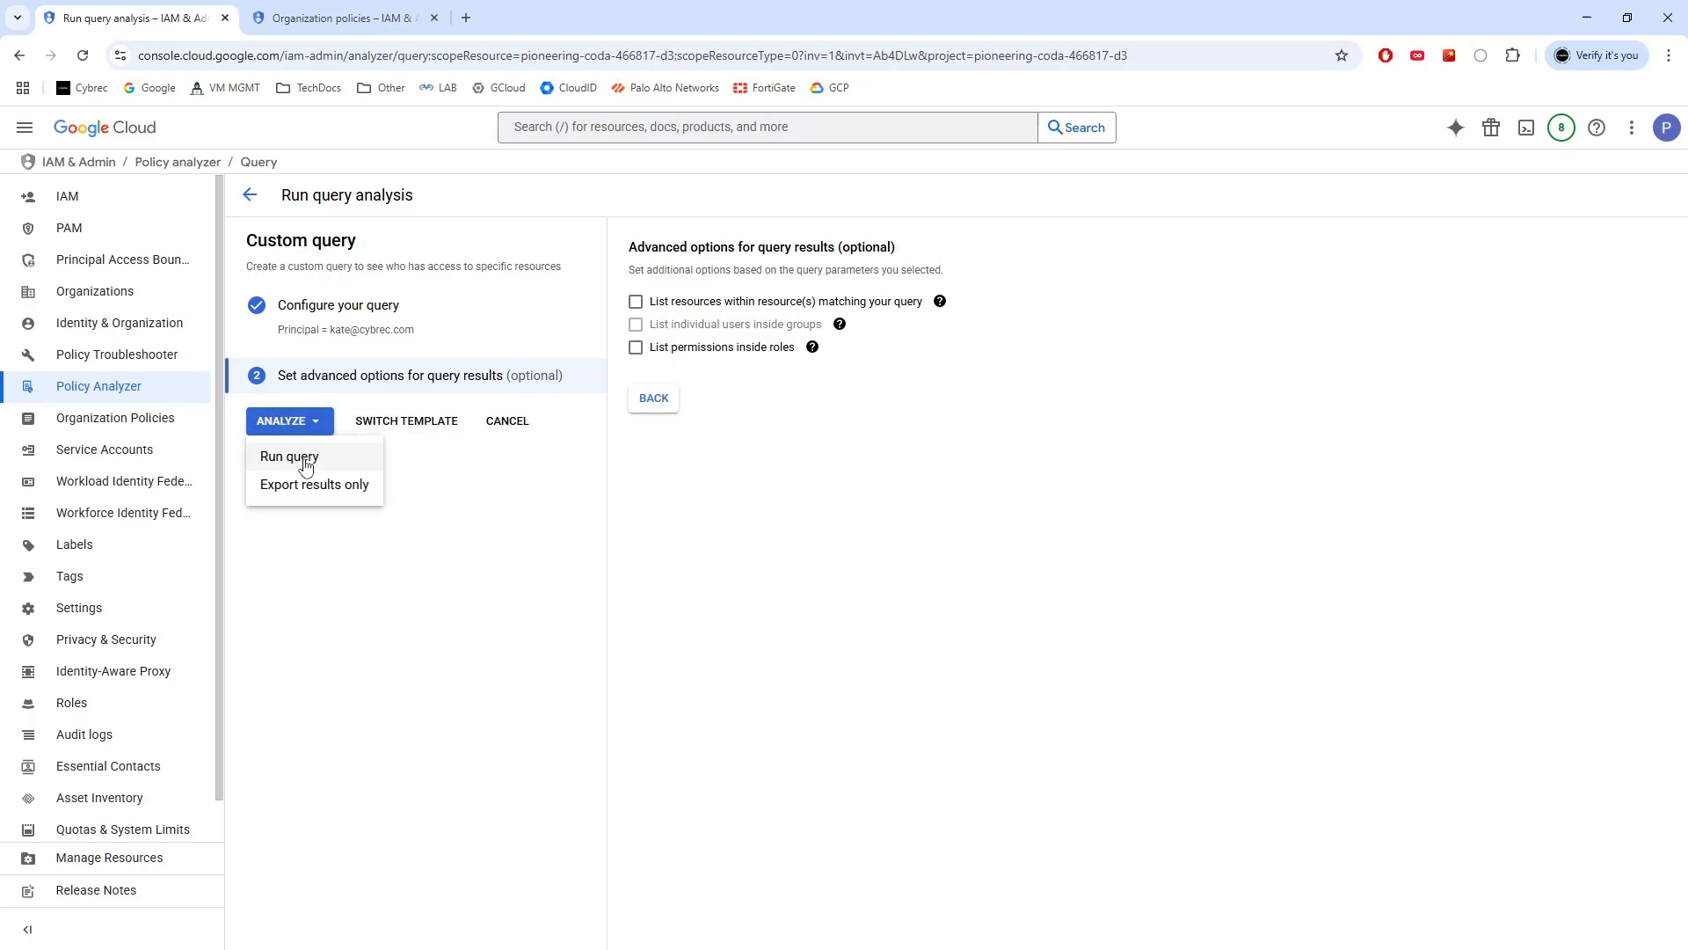
left_click(305, 457)
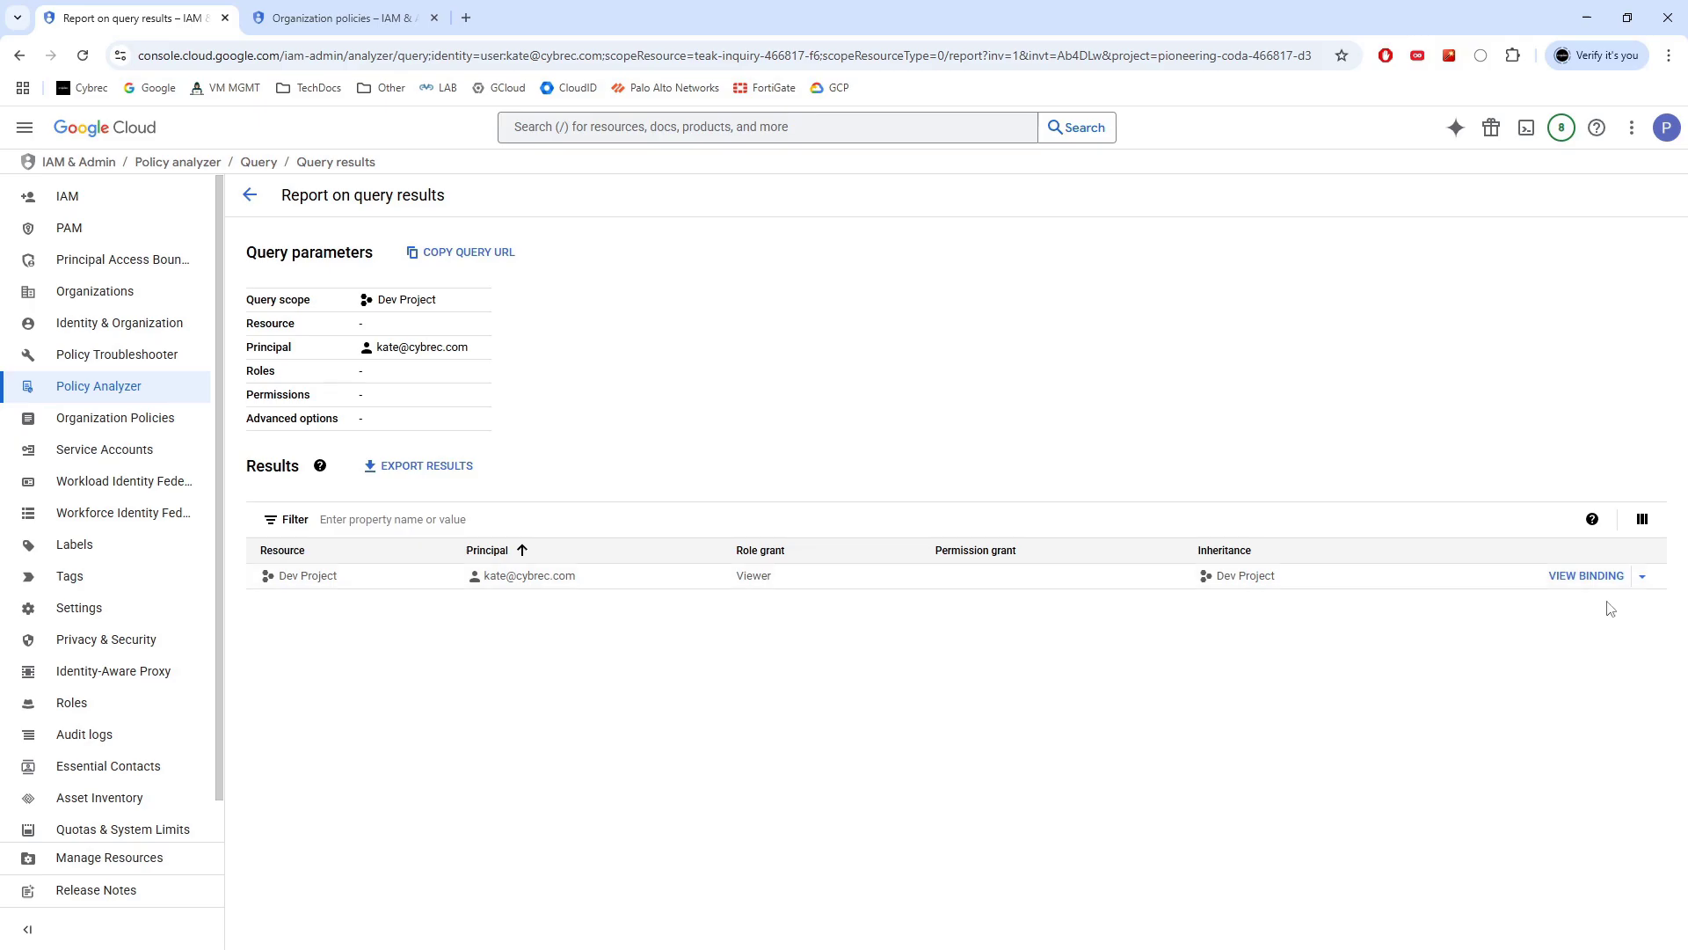
Open the Viewer result's binding and select its members entry and roles/viewer line
left_click(1587, 577)
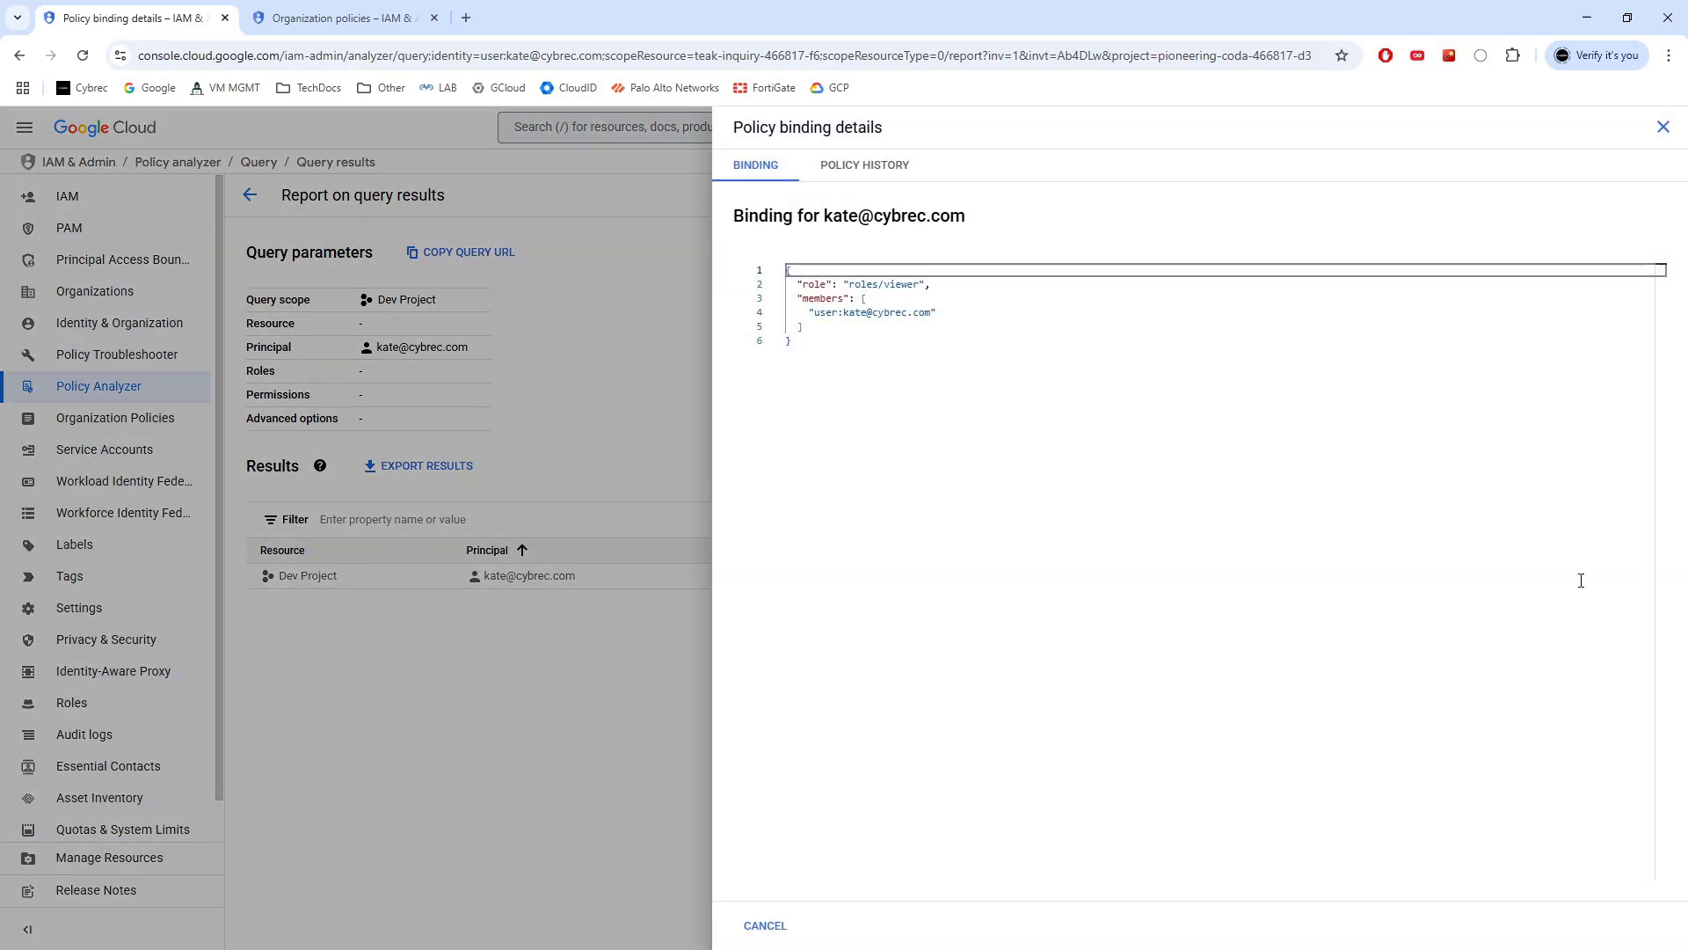
left_click_drag(936, 313, 796, 299)
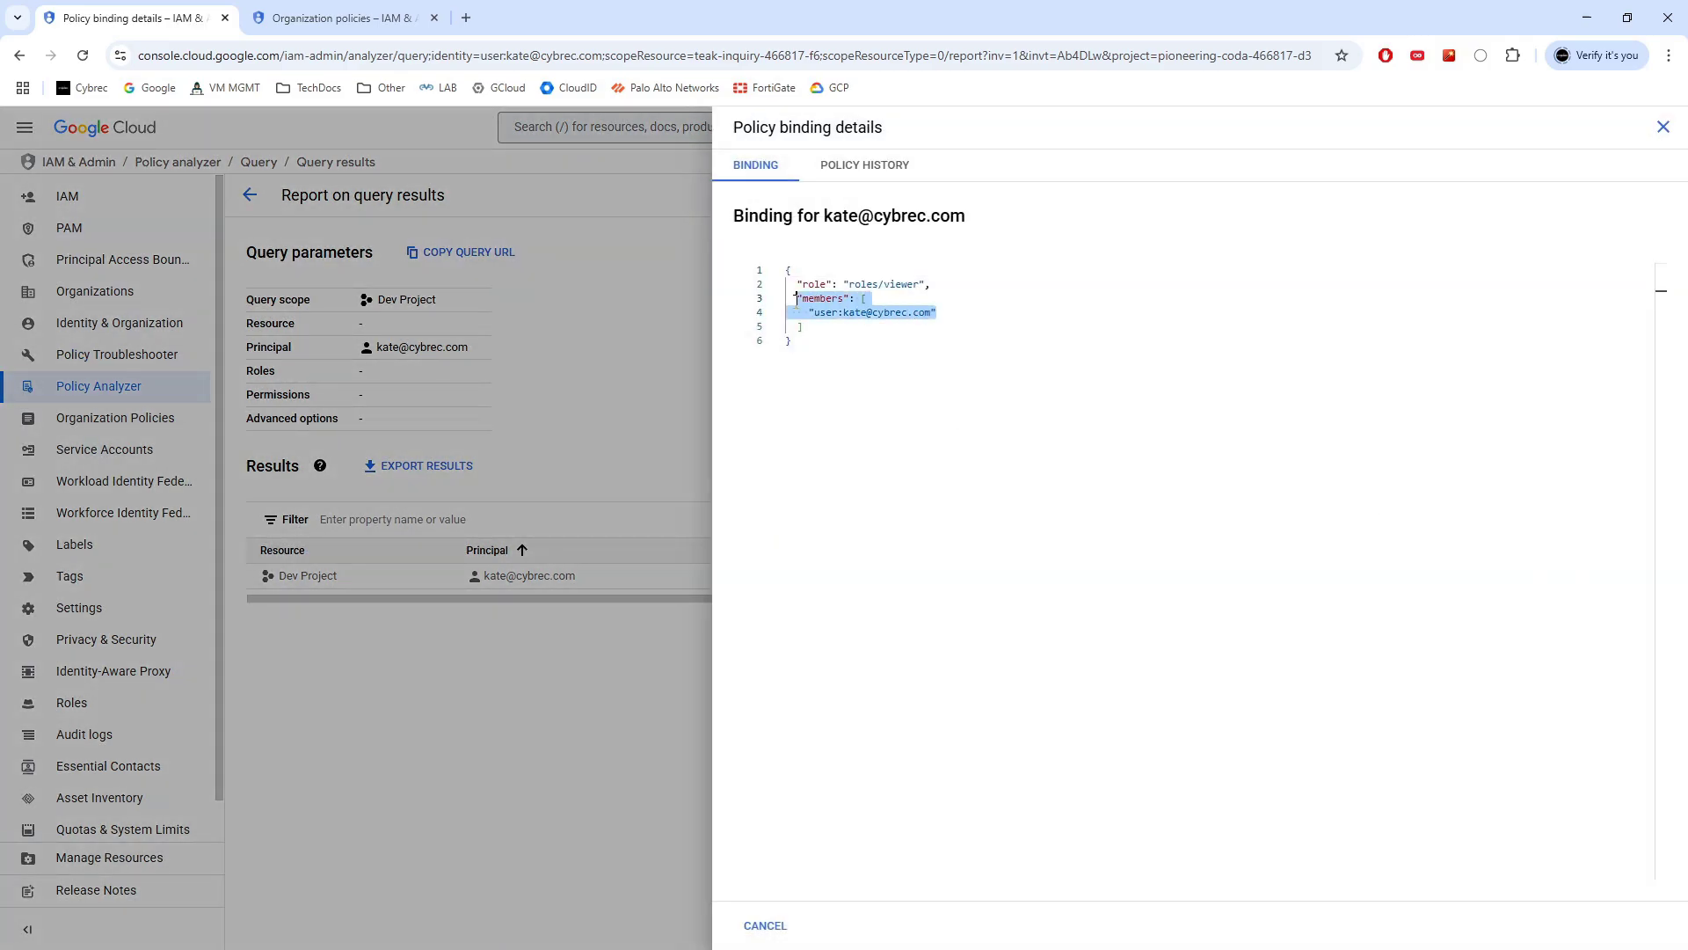
left_click_drag(934, 286, 791, 286)
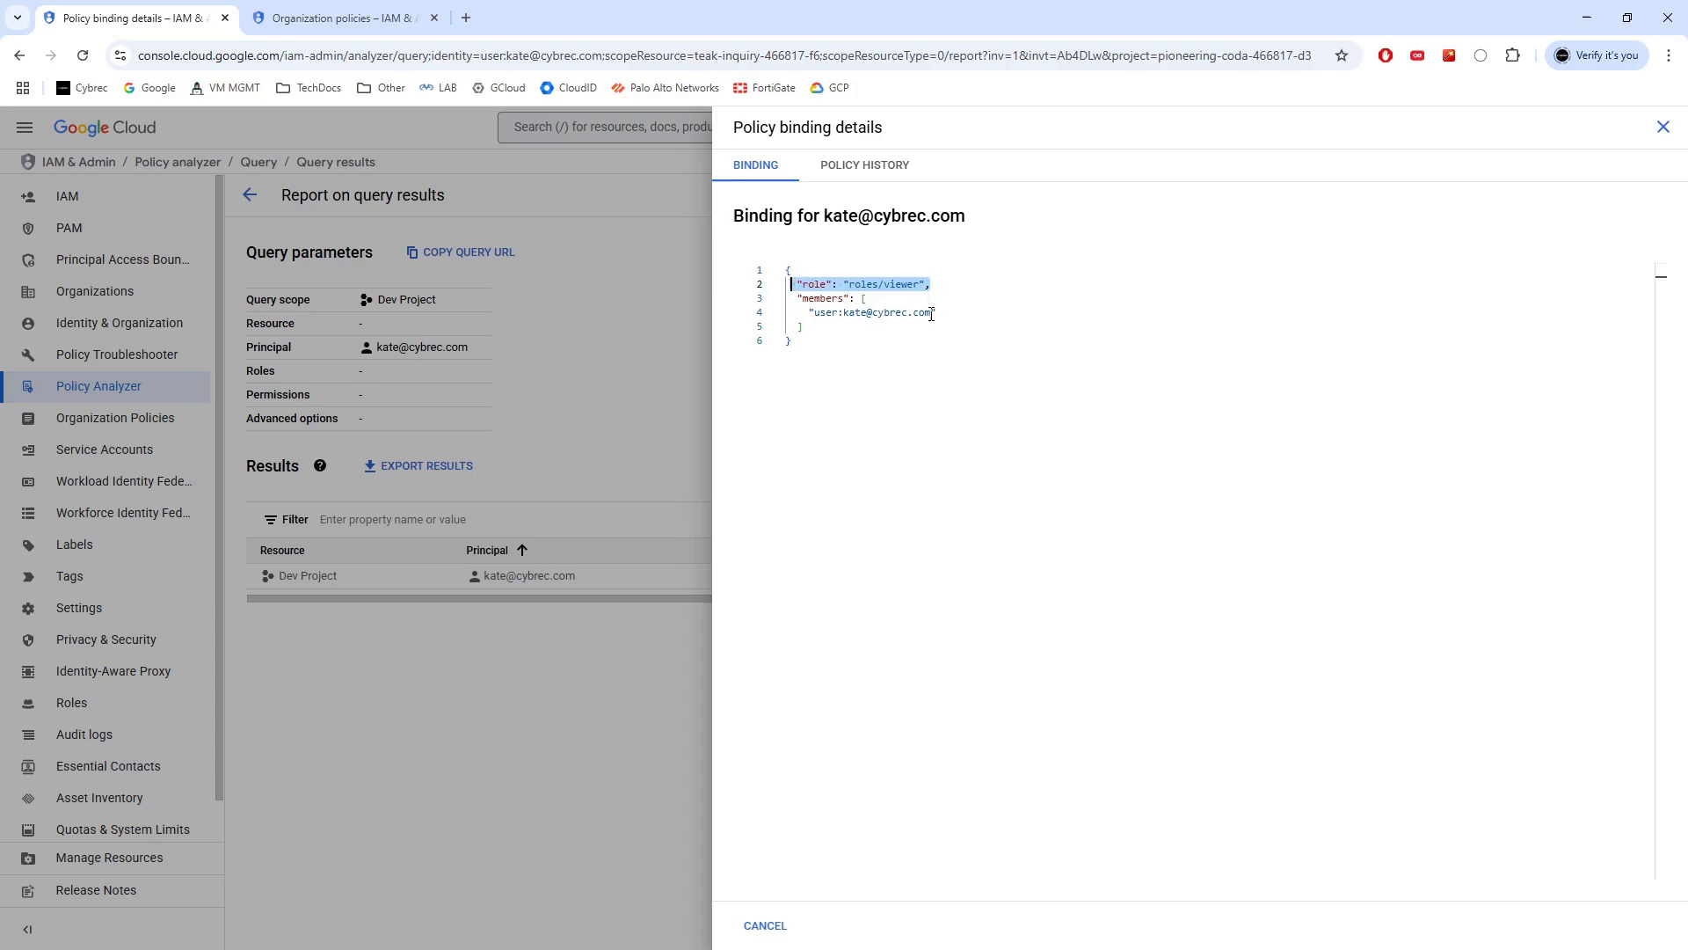
left_click_drag(934, 314, 786, 299)
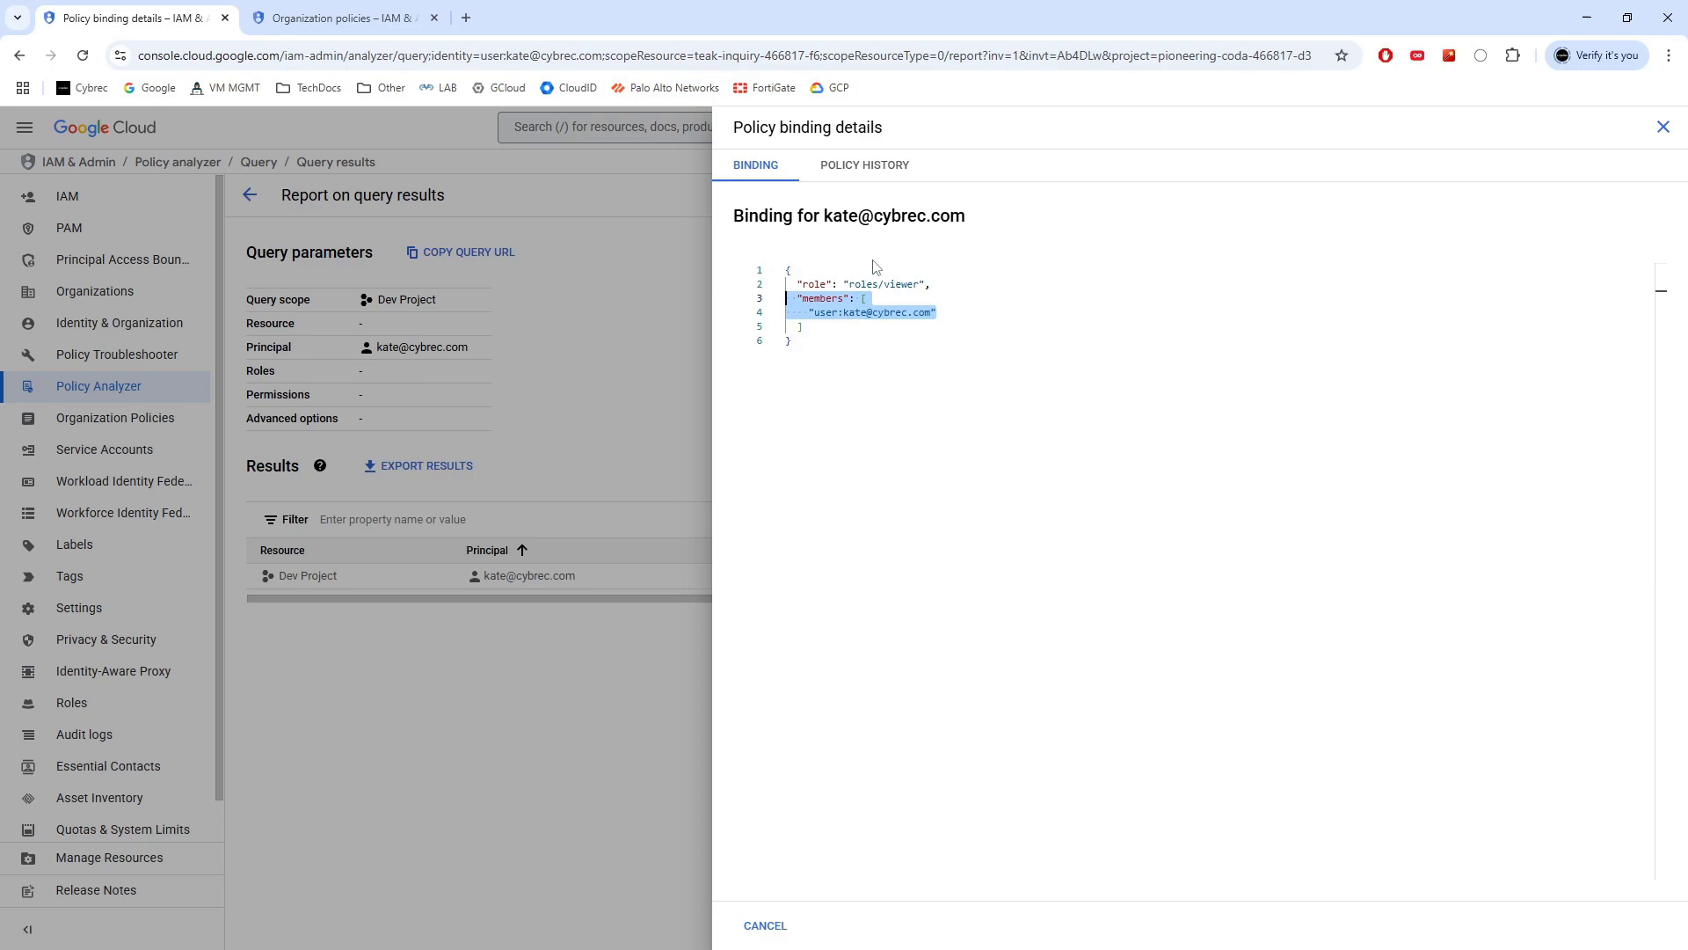
In Dev Project's policy history, compare the Jul 28 10:00:35 AM, Jul 26 2:05:42 PM and 12:32:20 PM versions
left_click(853, 175)
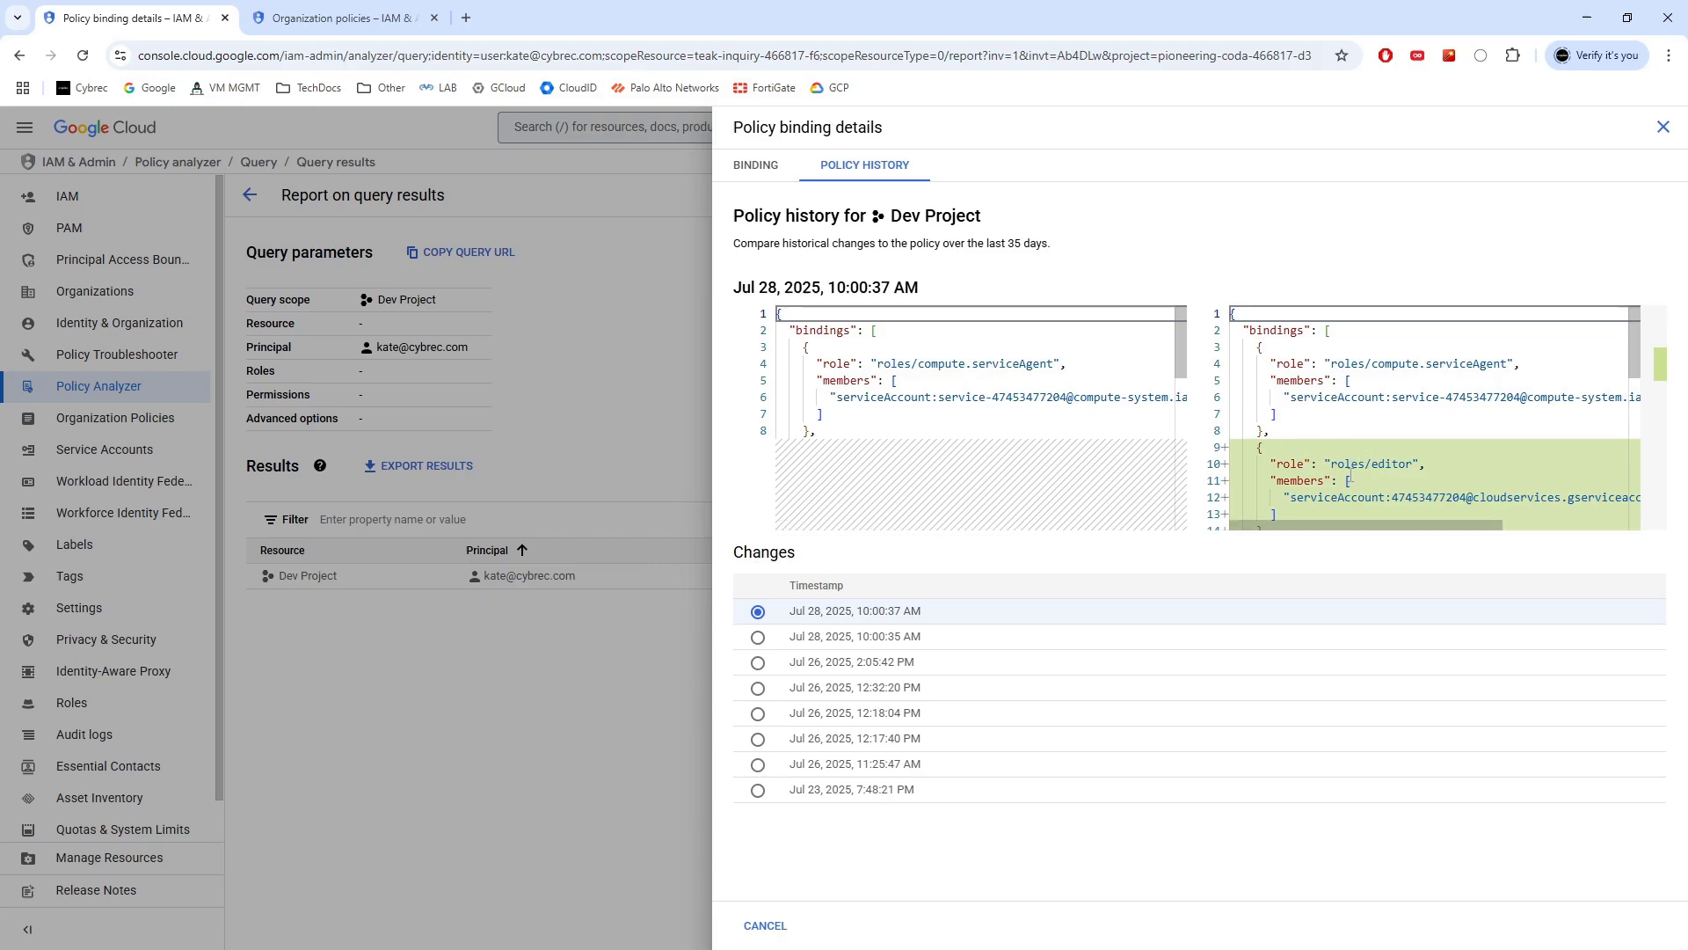
scroll(1337, 462, "down", 1)
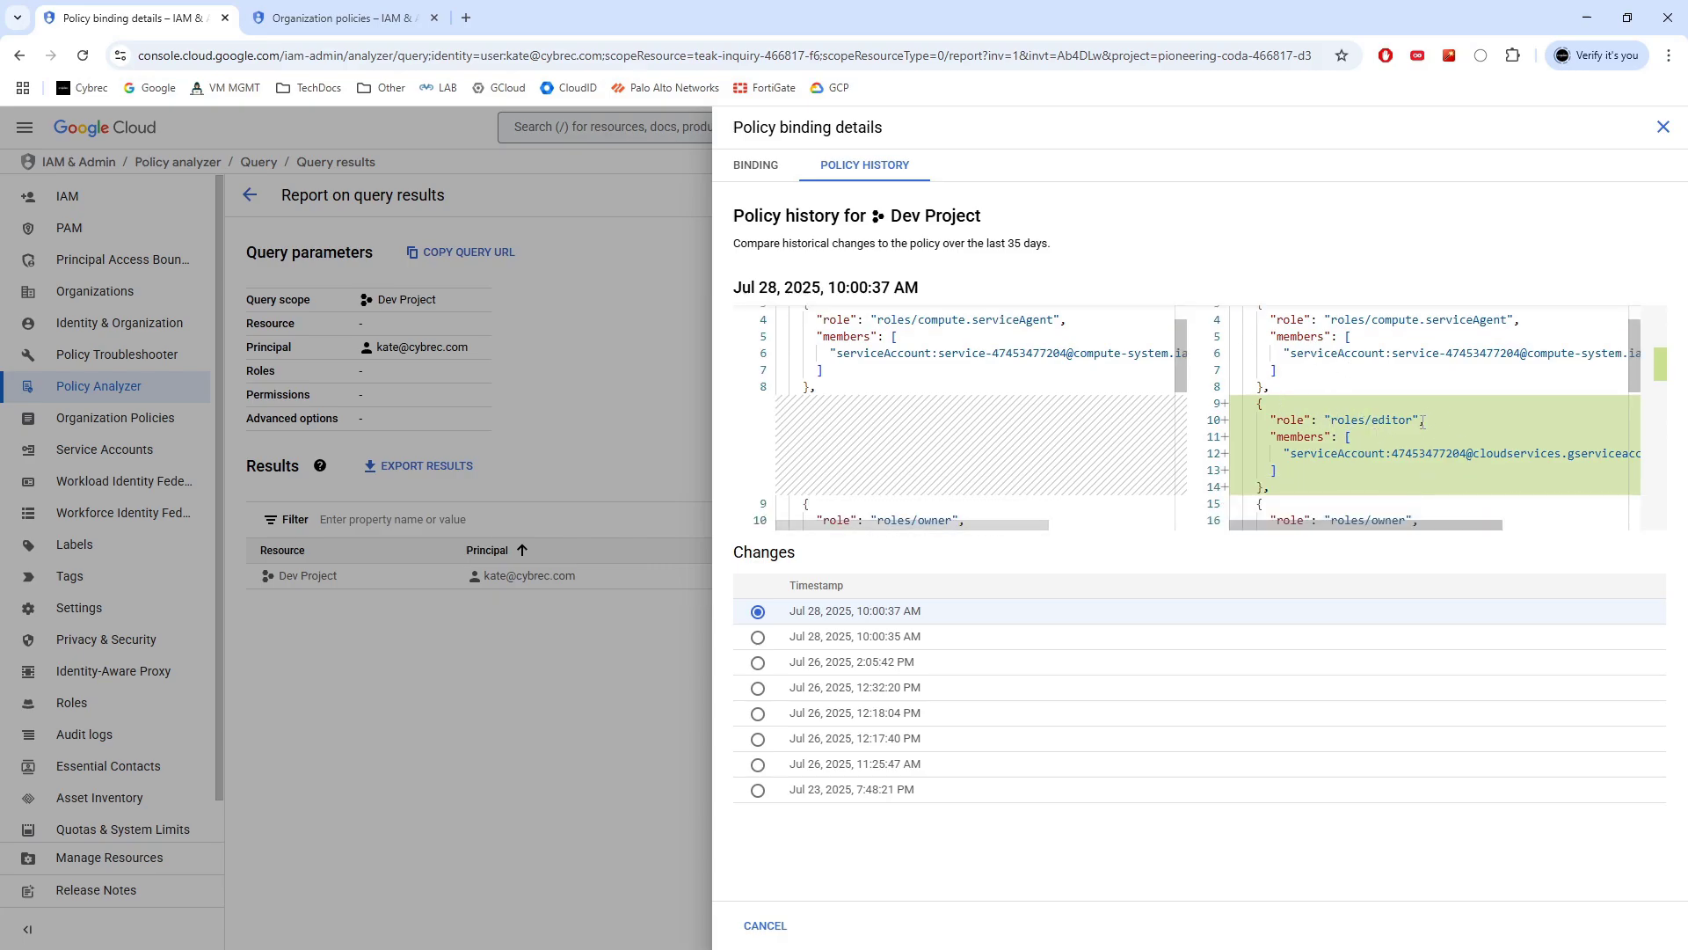
scroll(1328, 426, "down", 5)
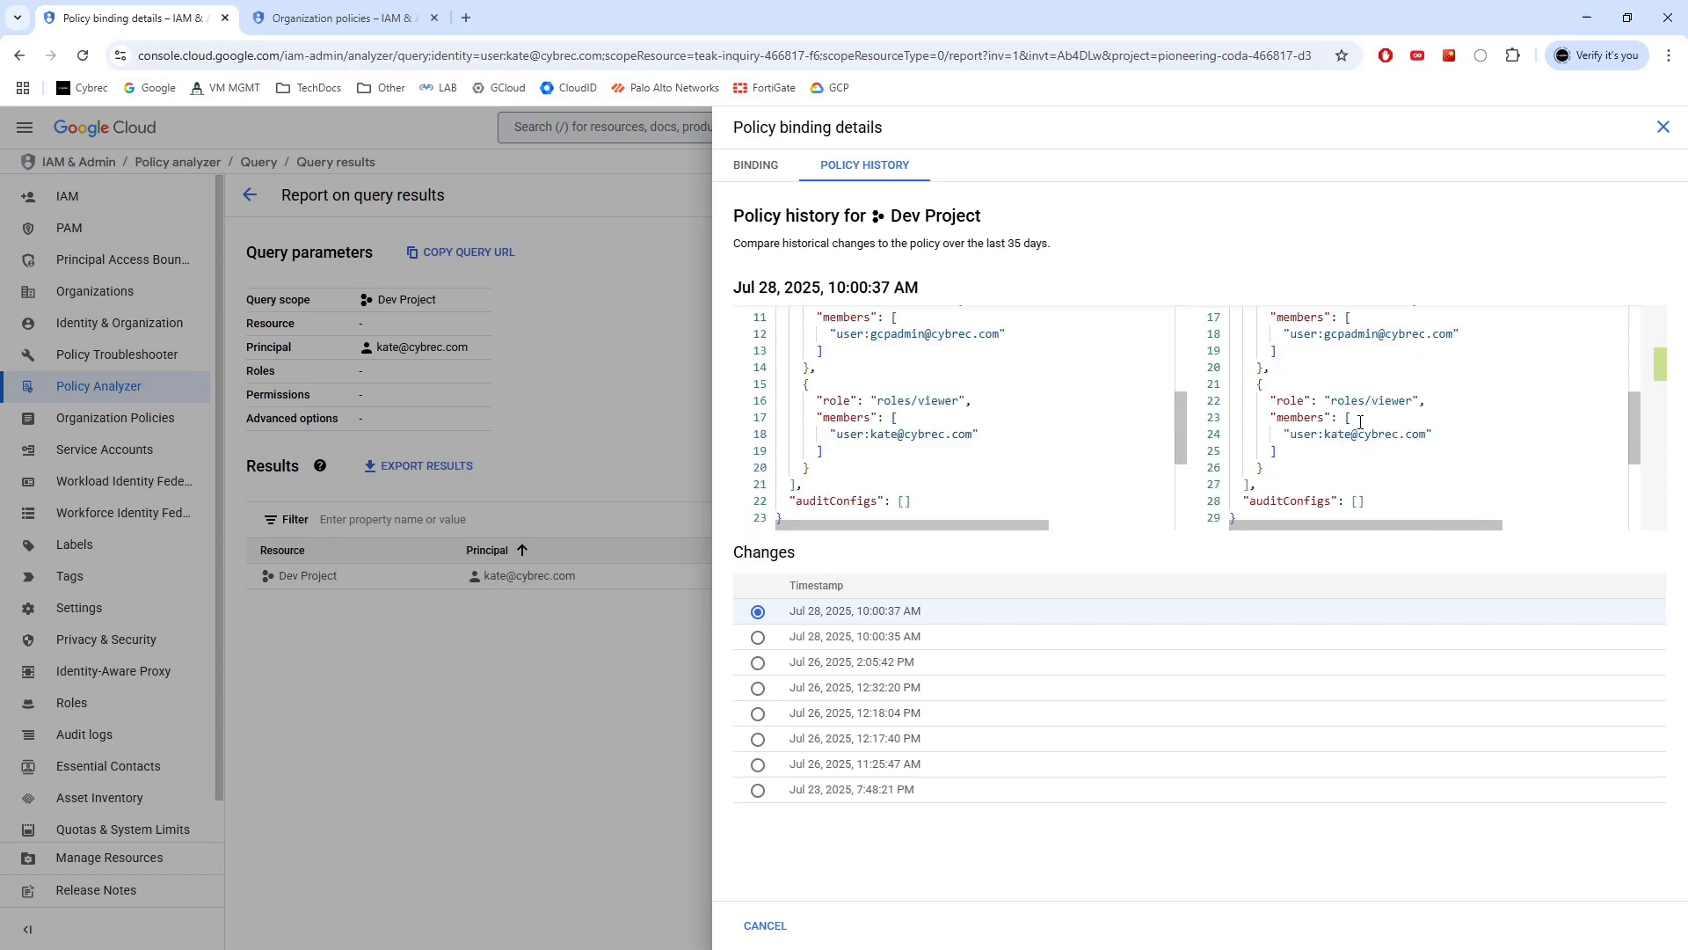
left_click(758, 637)
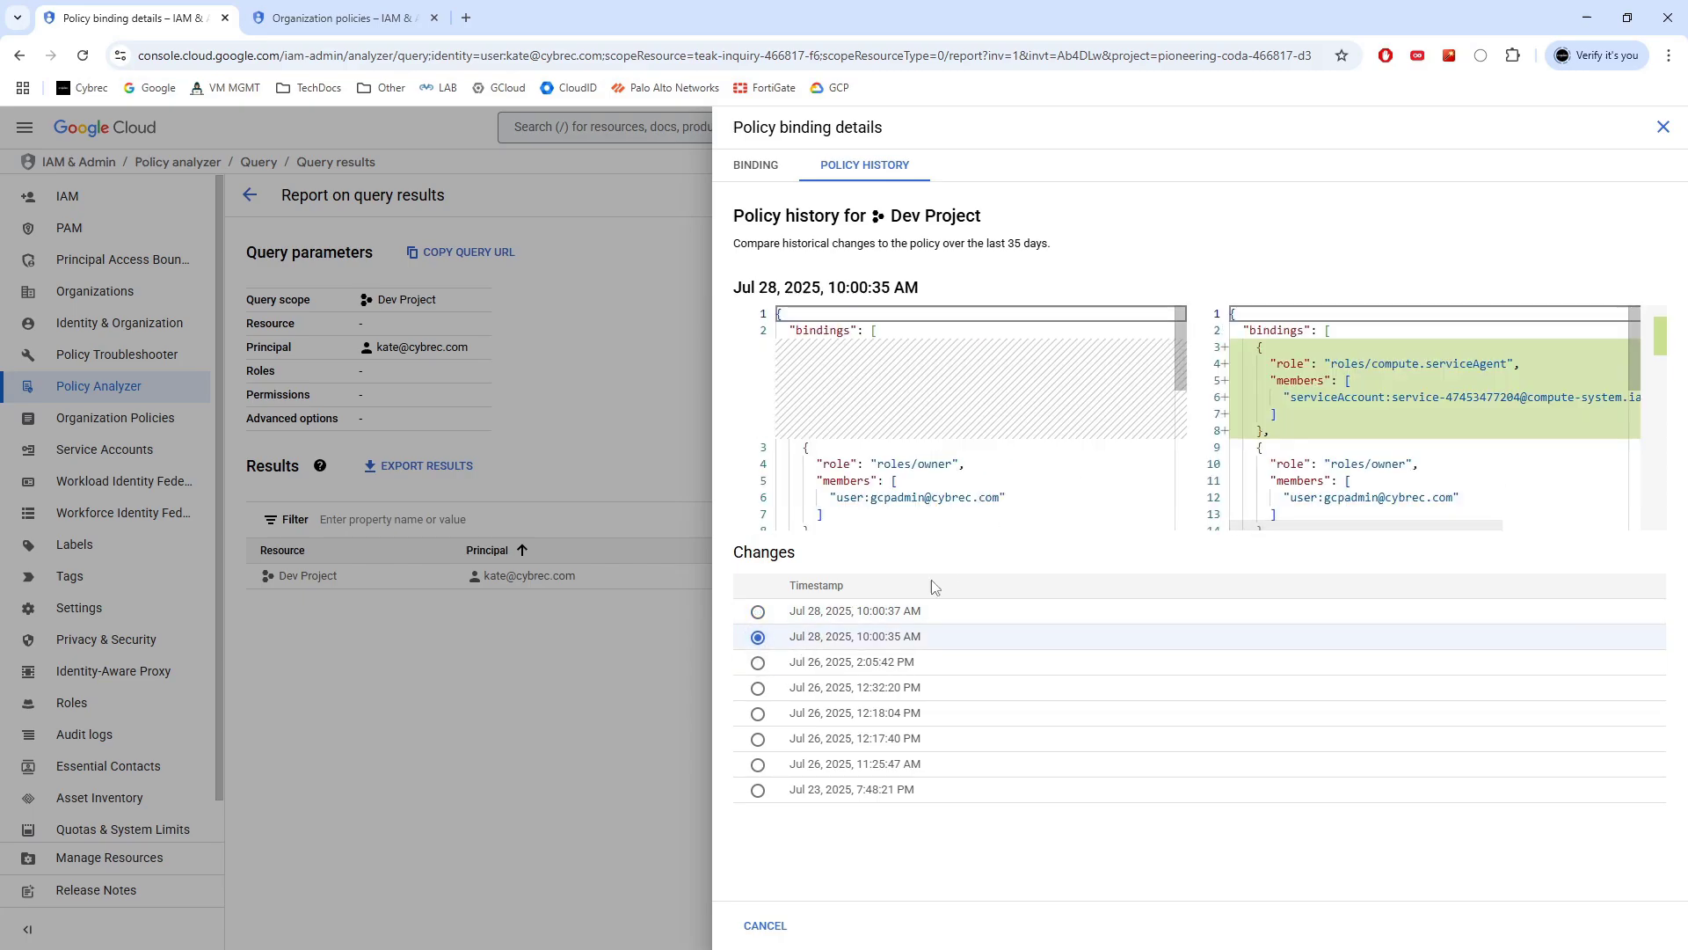
left_click(758, 662)
left_click(755, 691)
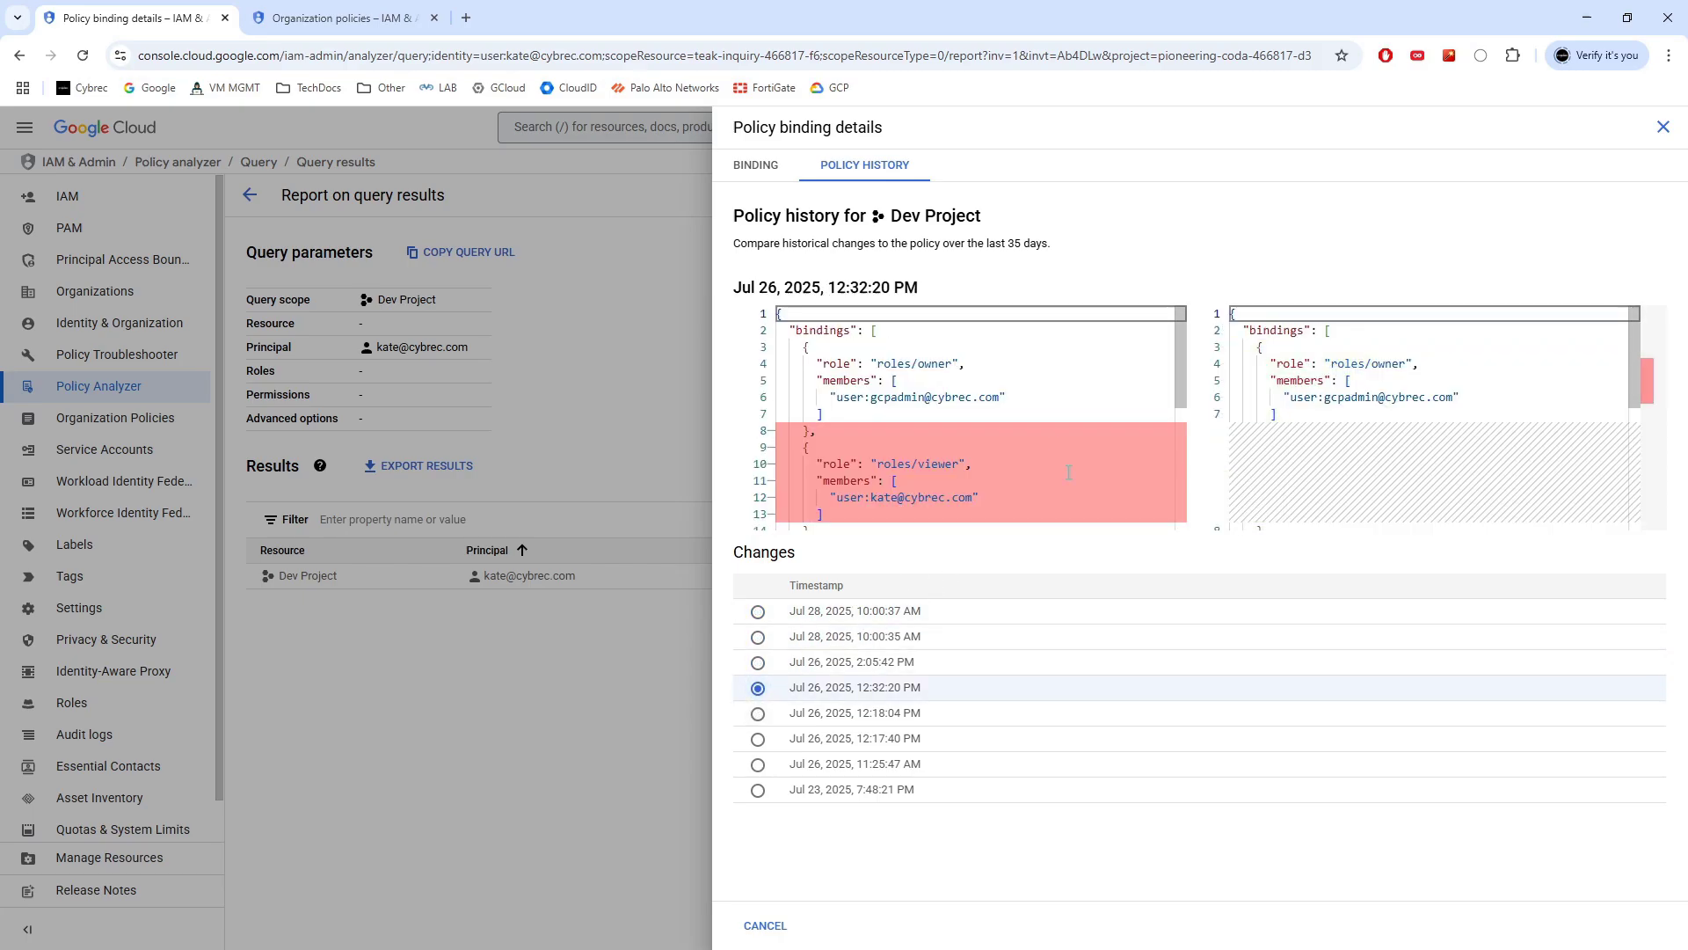
scroll(896, 450, "down", 1)
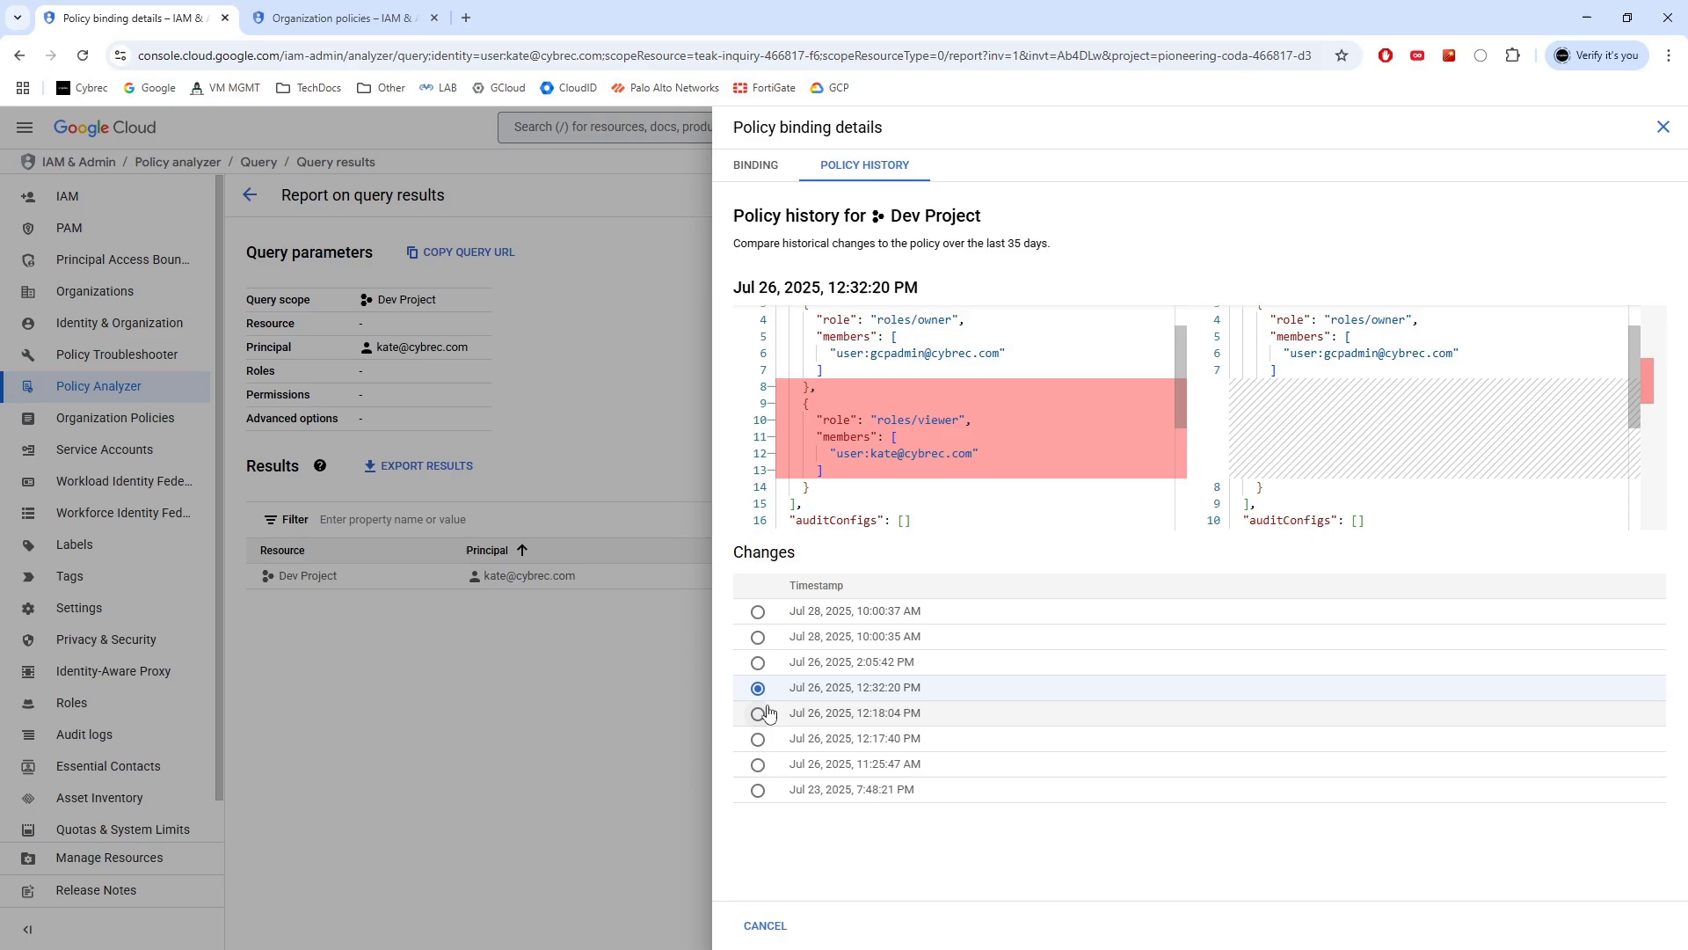
scroll(1057, 357, "down", 2)
scroll(1056, 357, "up", 3)
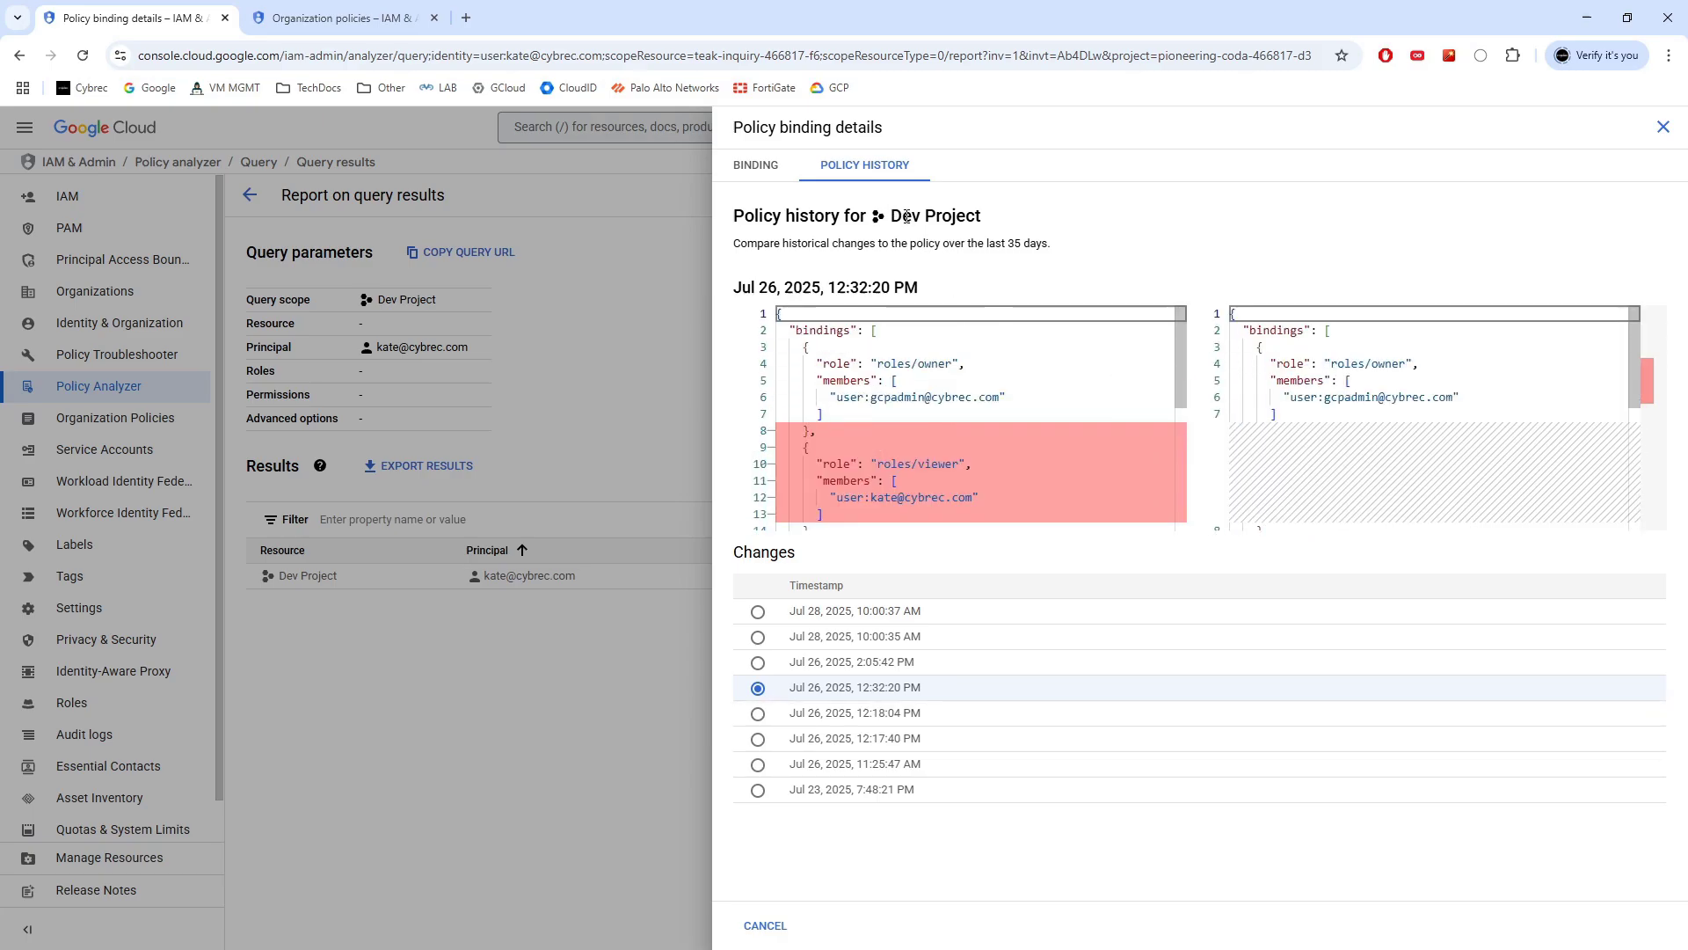
Close the binding details, return to Policy Analyzer and start the user-roles-on-a-resource template
left_click(1660, 127)
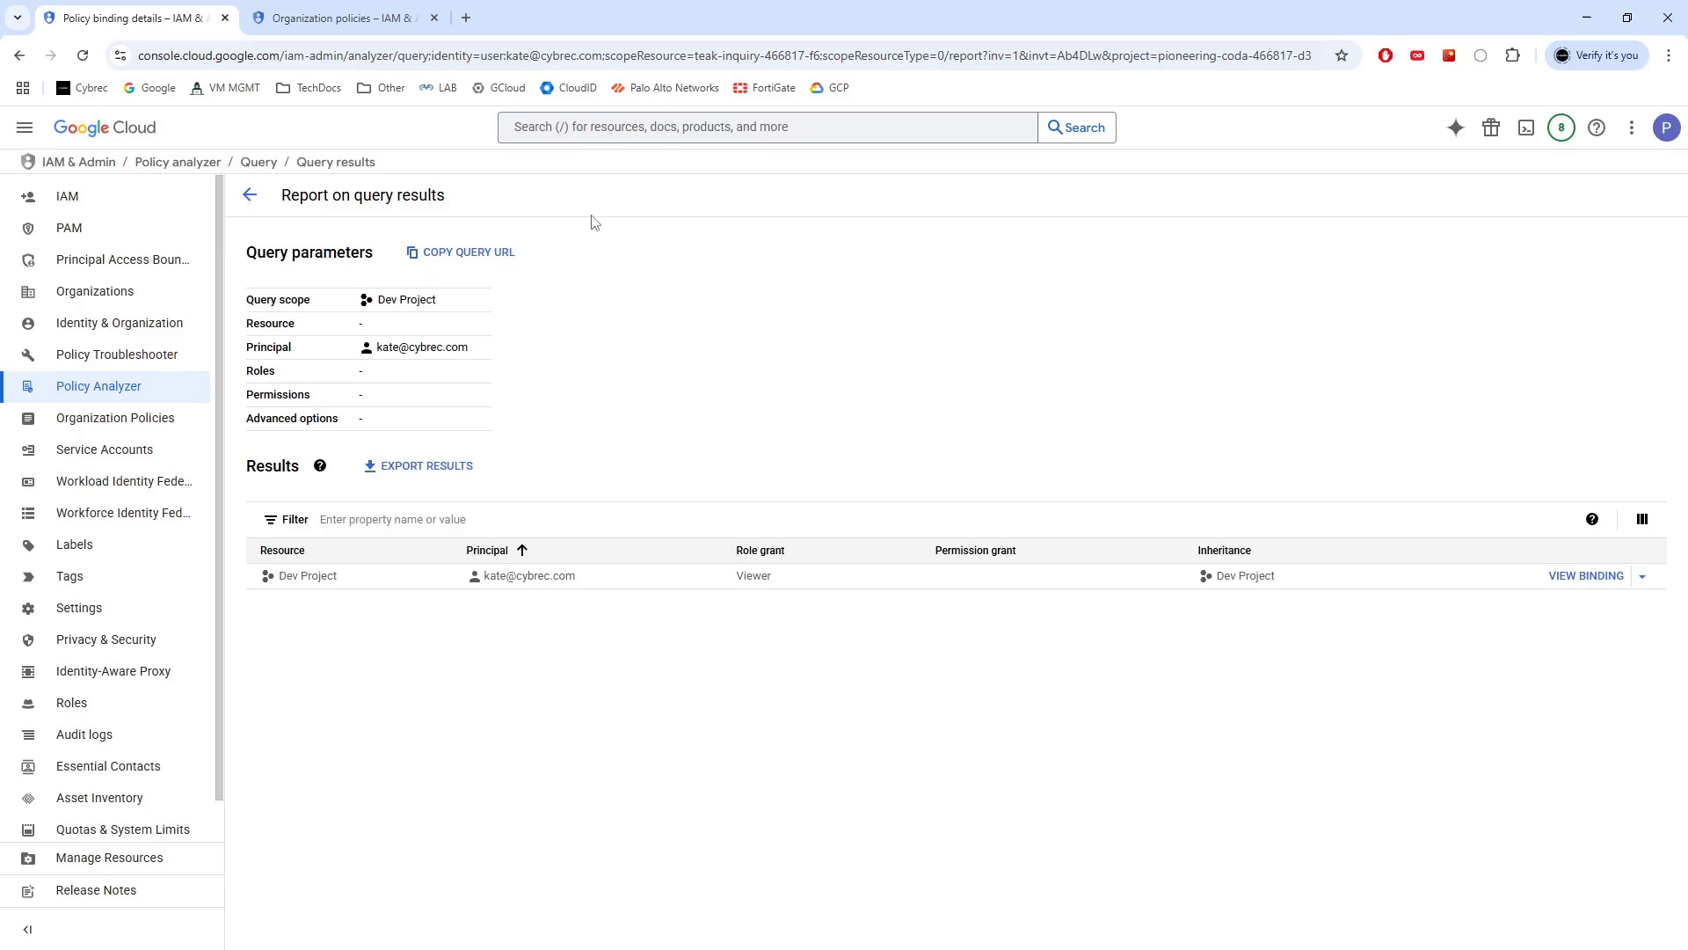
left_click(251, 194)
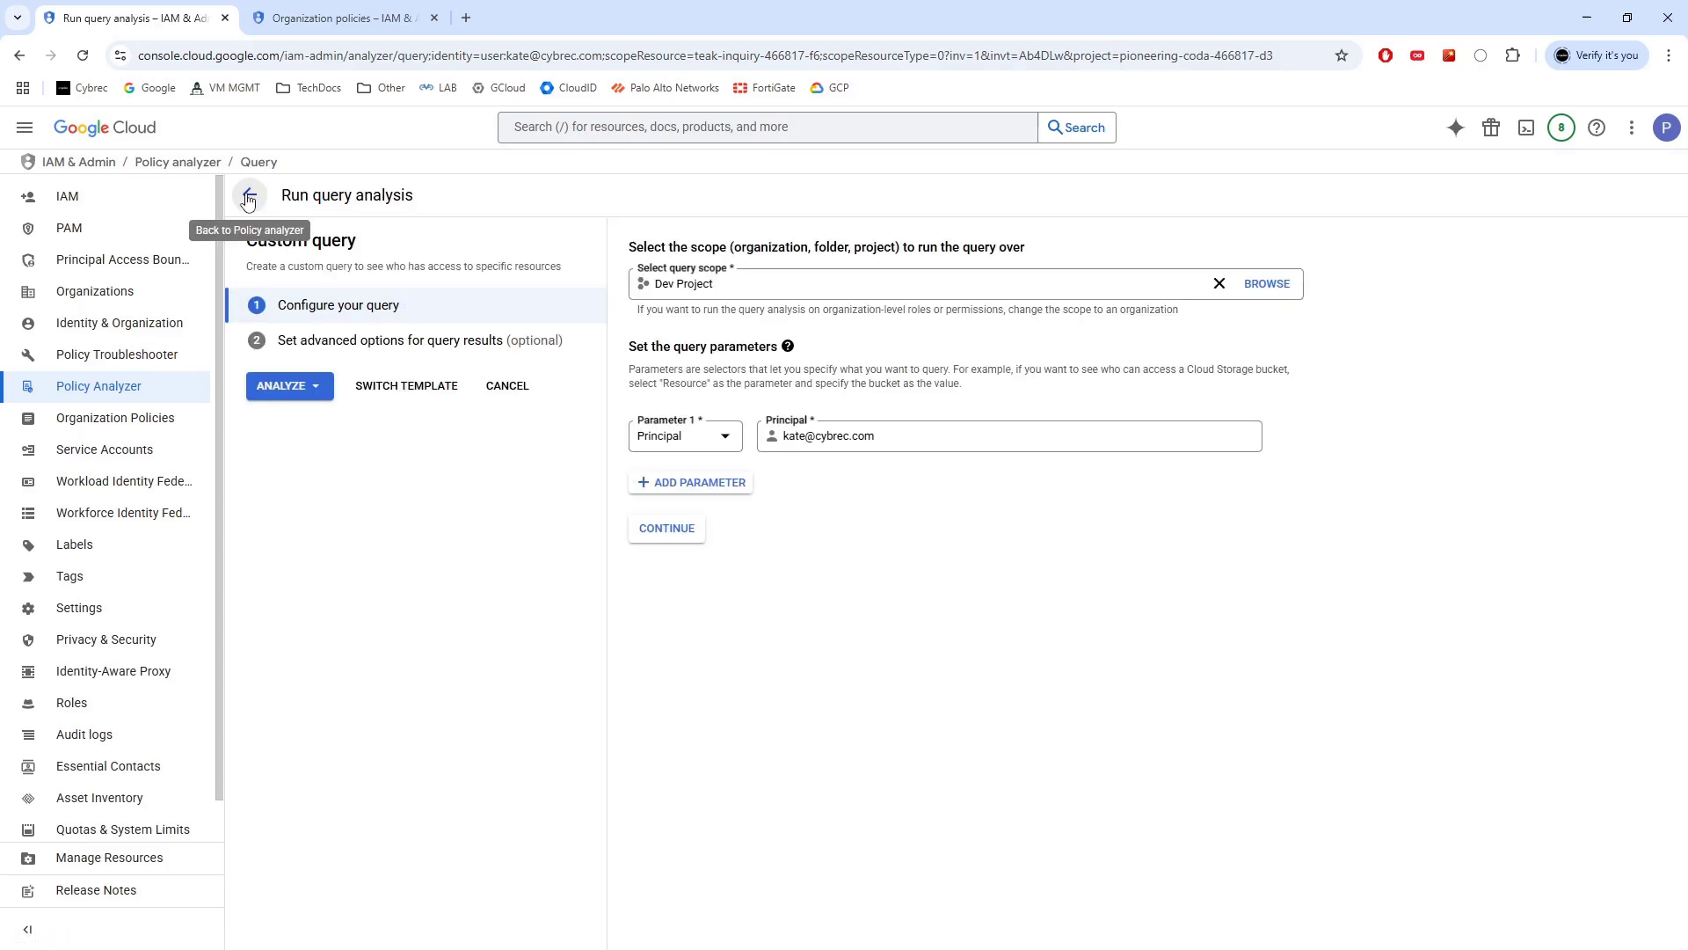
left_click(250, 195)
left_click(281, 673)
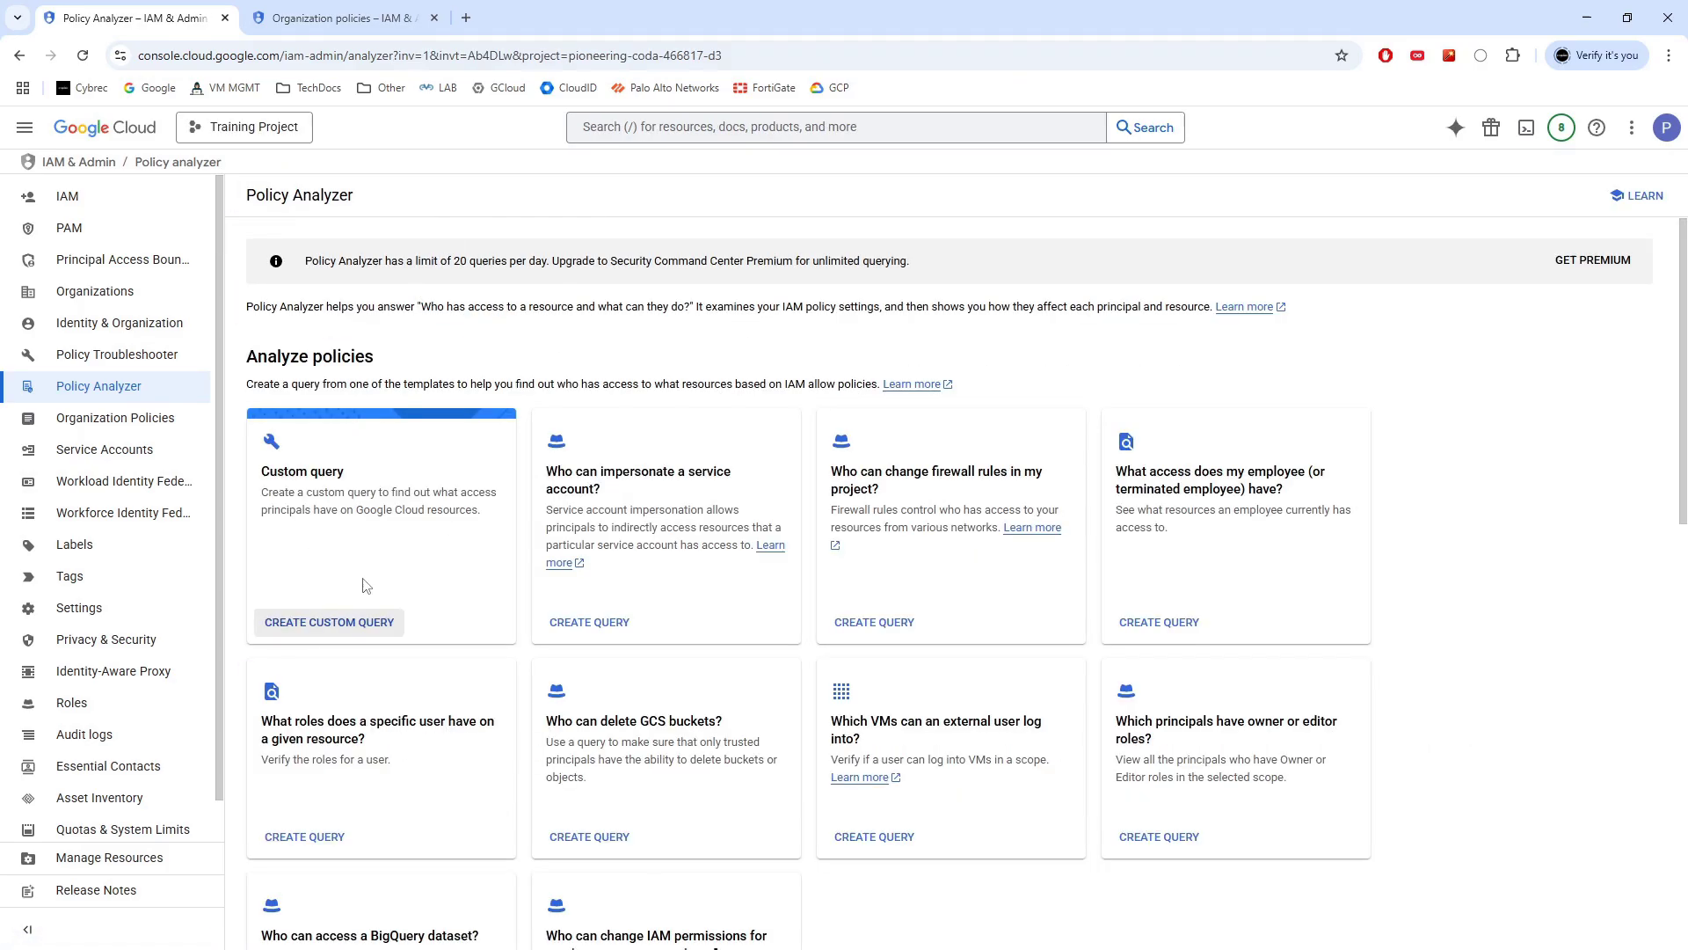
scroll(400, 571, "down", 2)
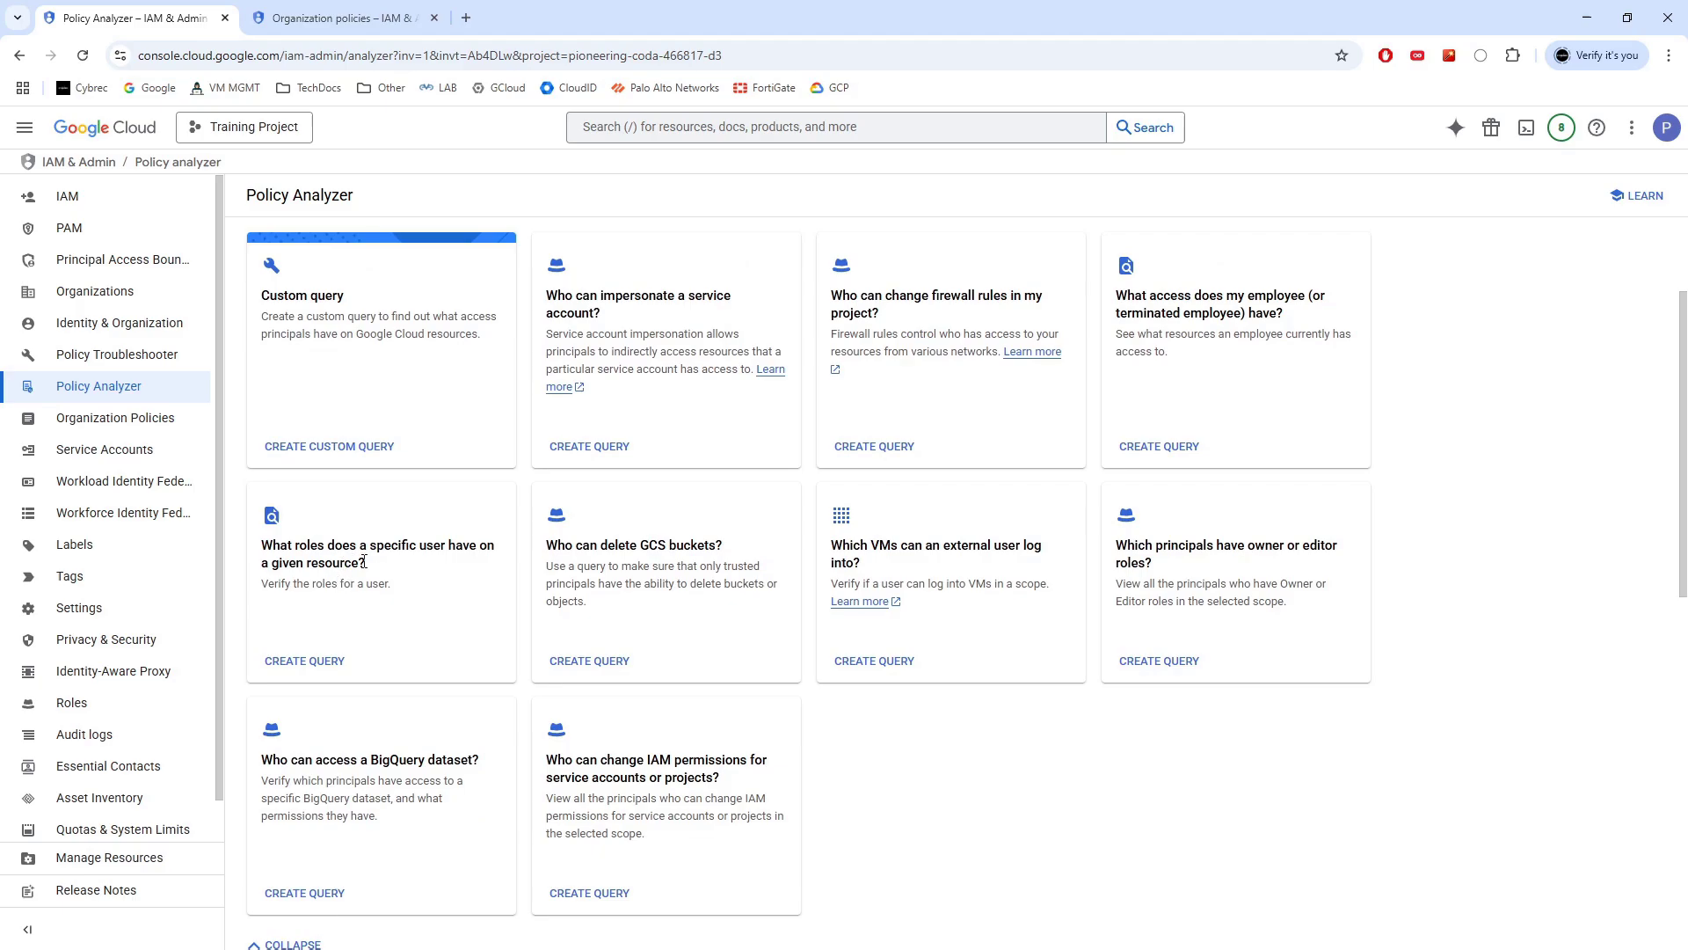
left_click(313, 666)
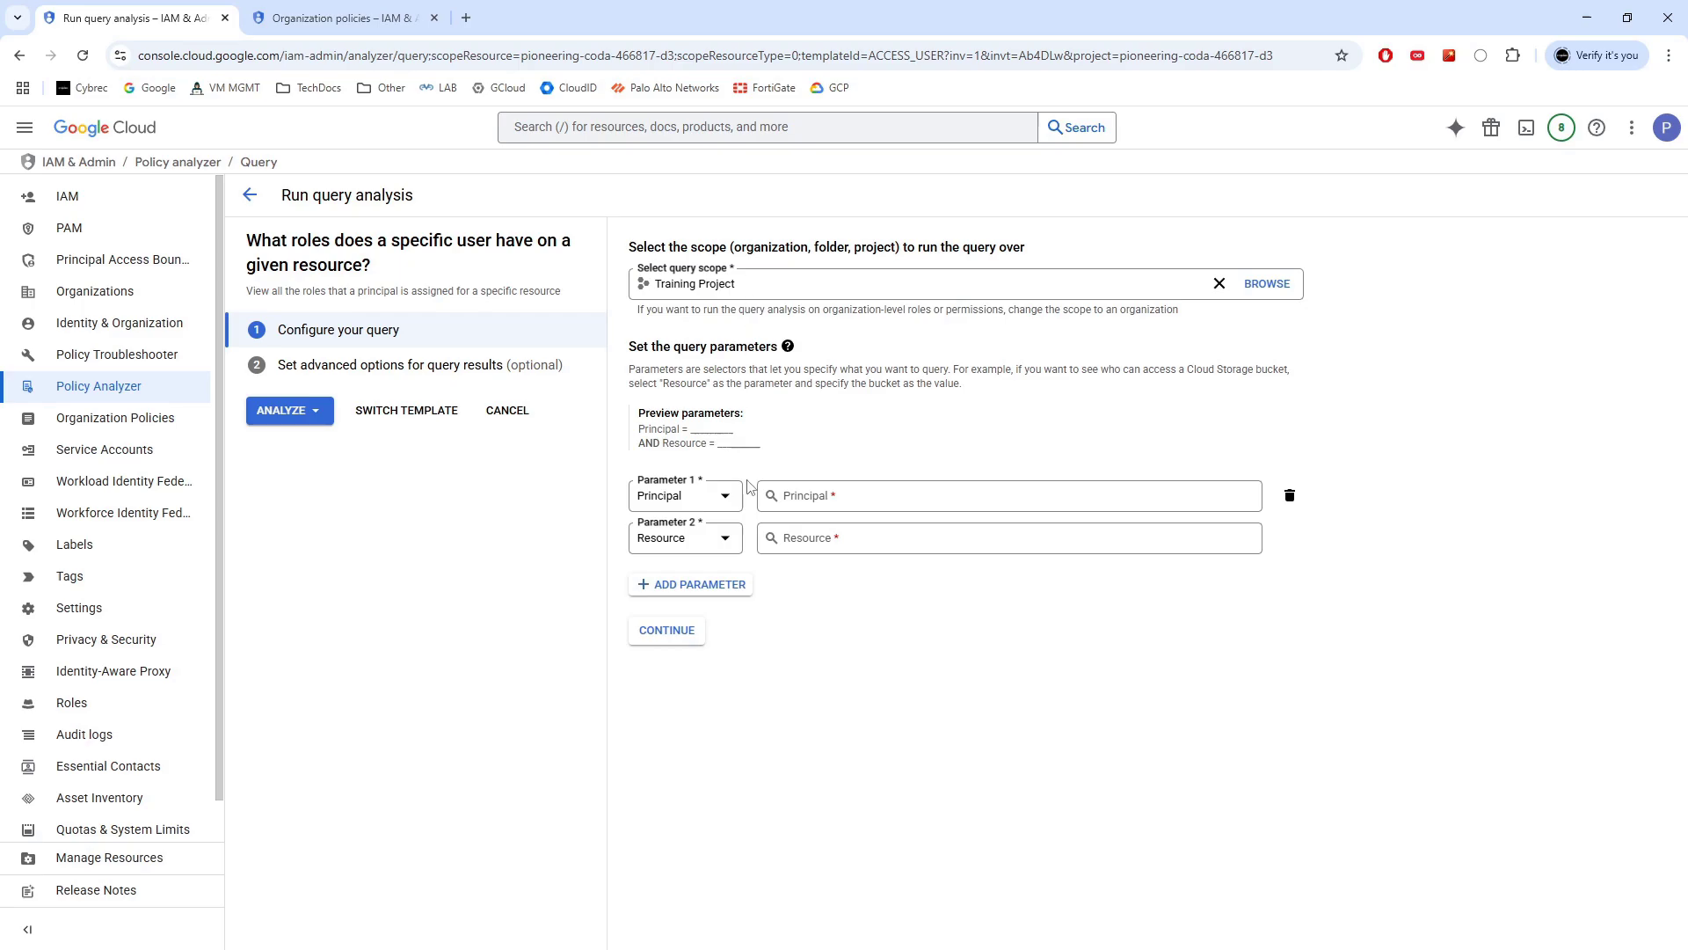
Enter the user's e-mail as principal and the training-instance-3 VM as resource
left_click(889, 499)
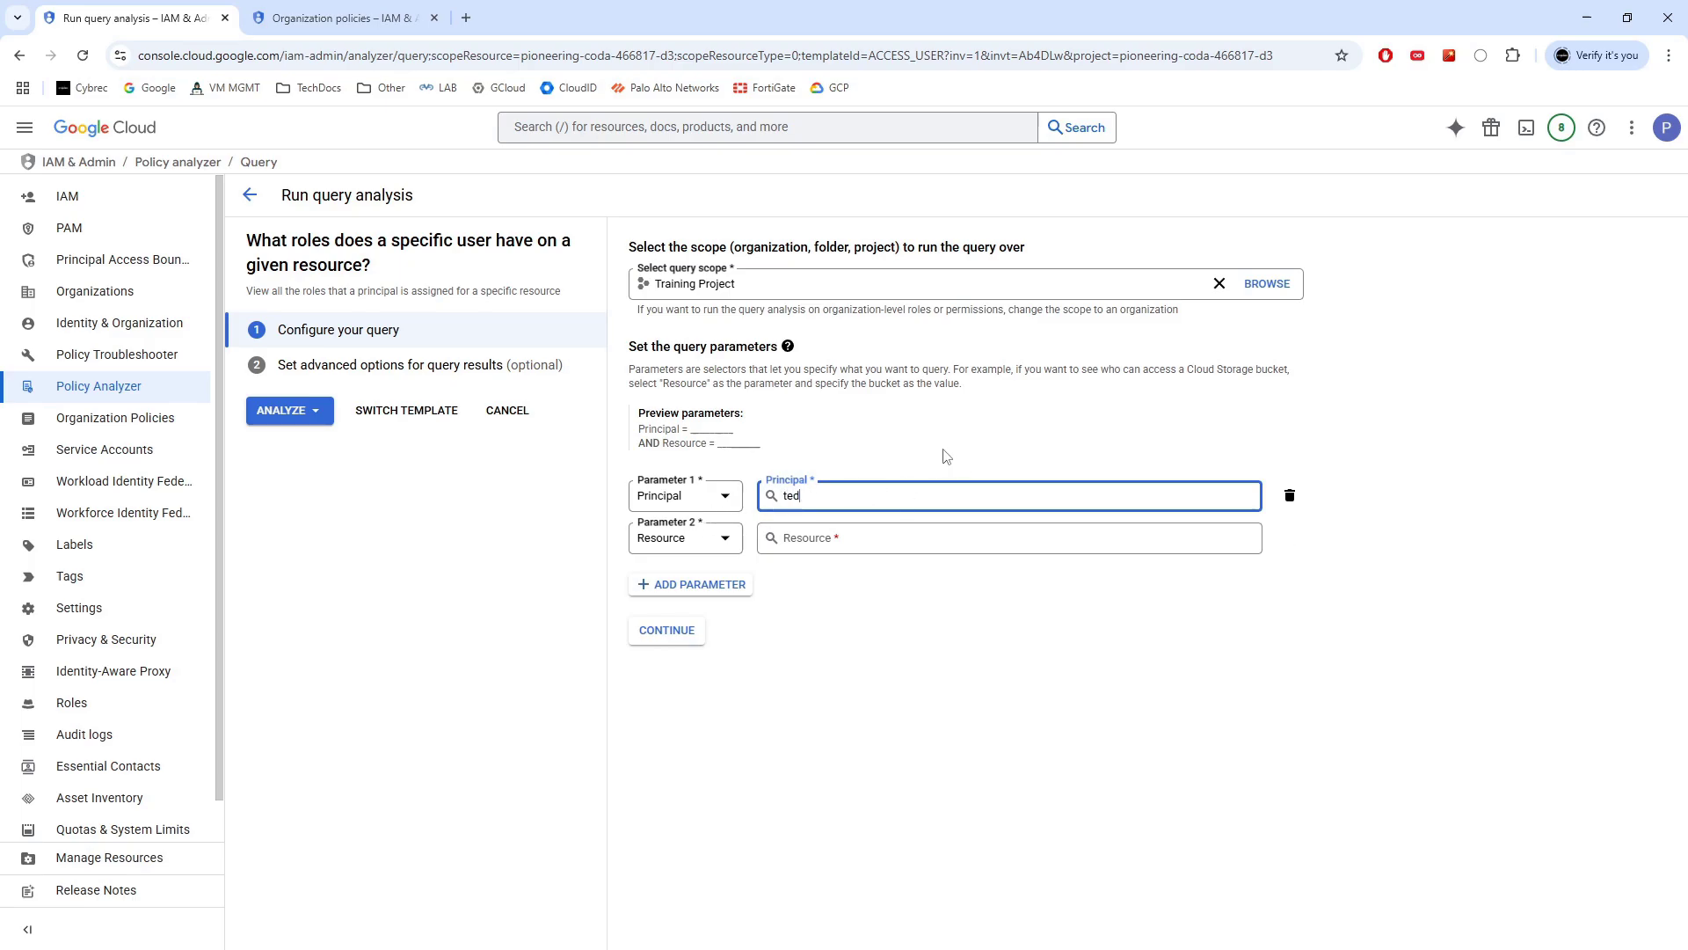
type("cybrec.com")
left_click(922, 539)
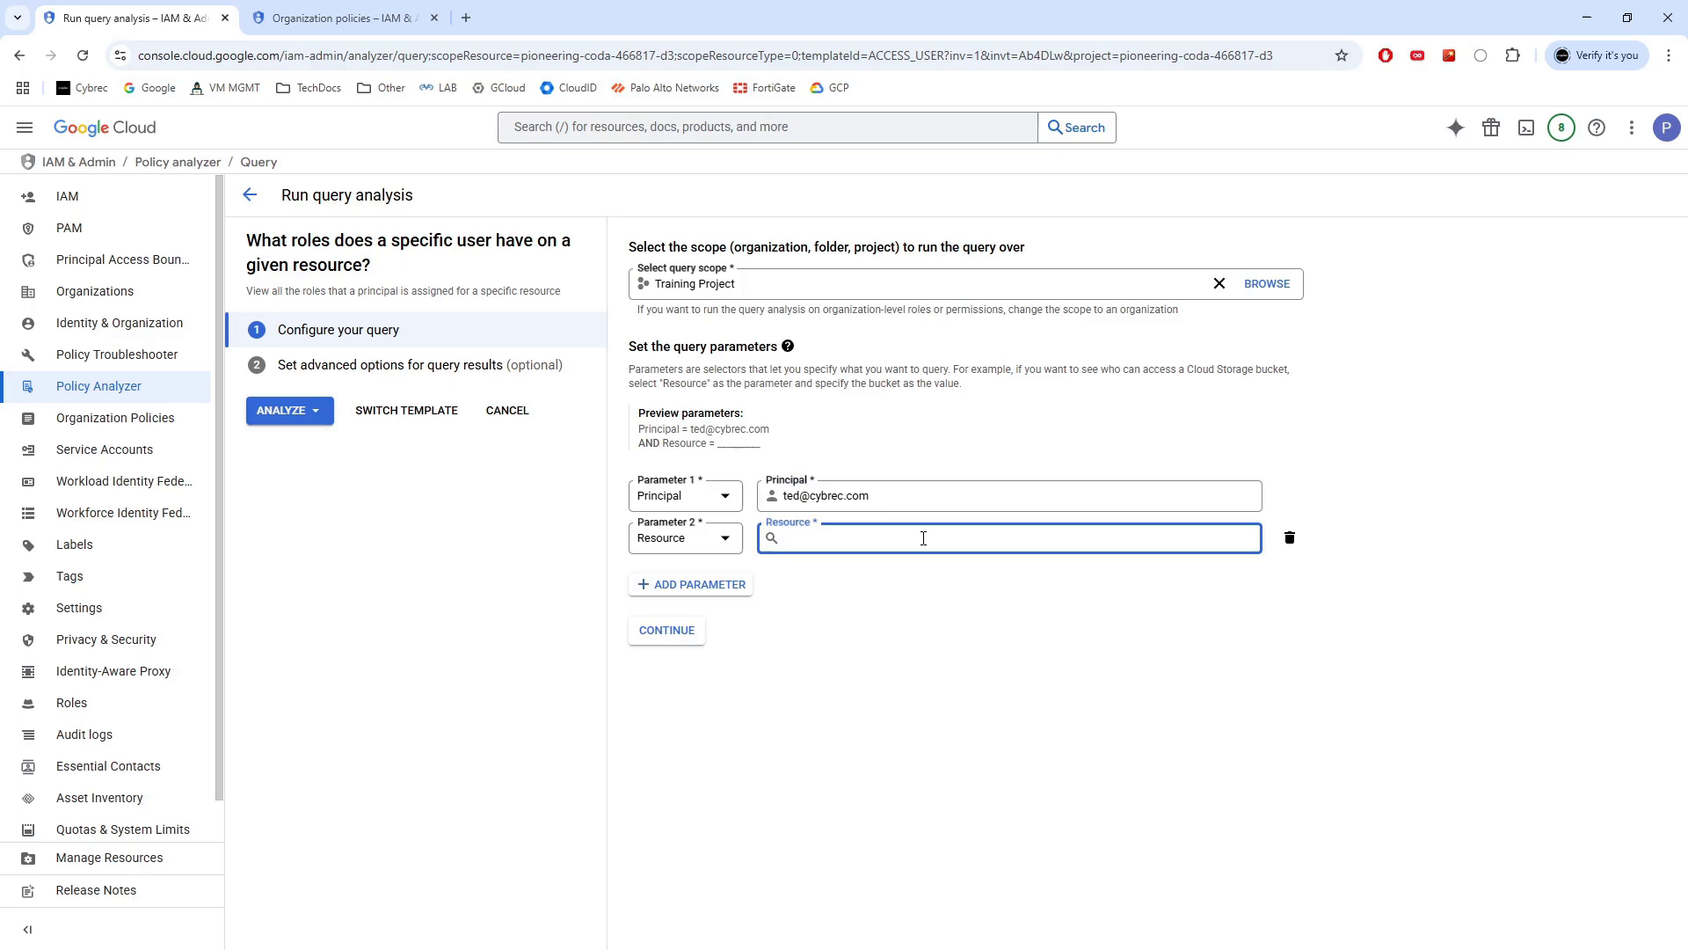
type("training-instance")
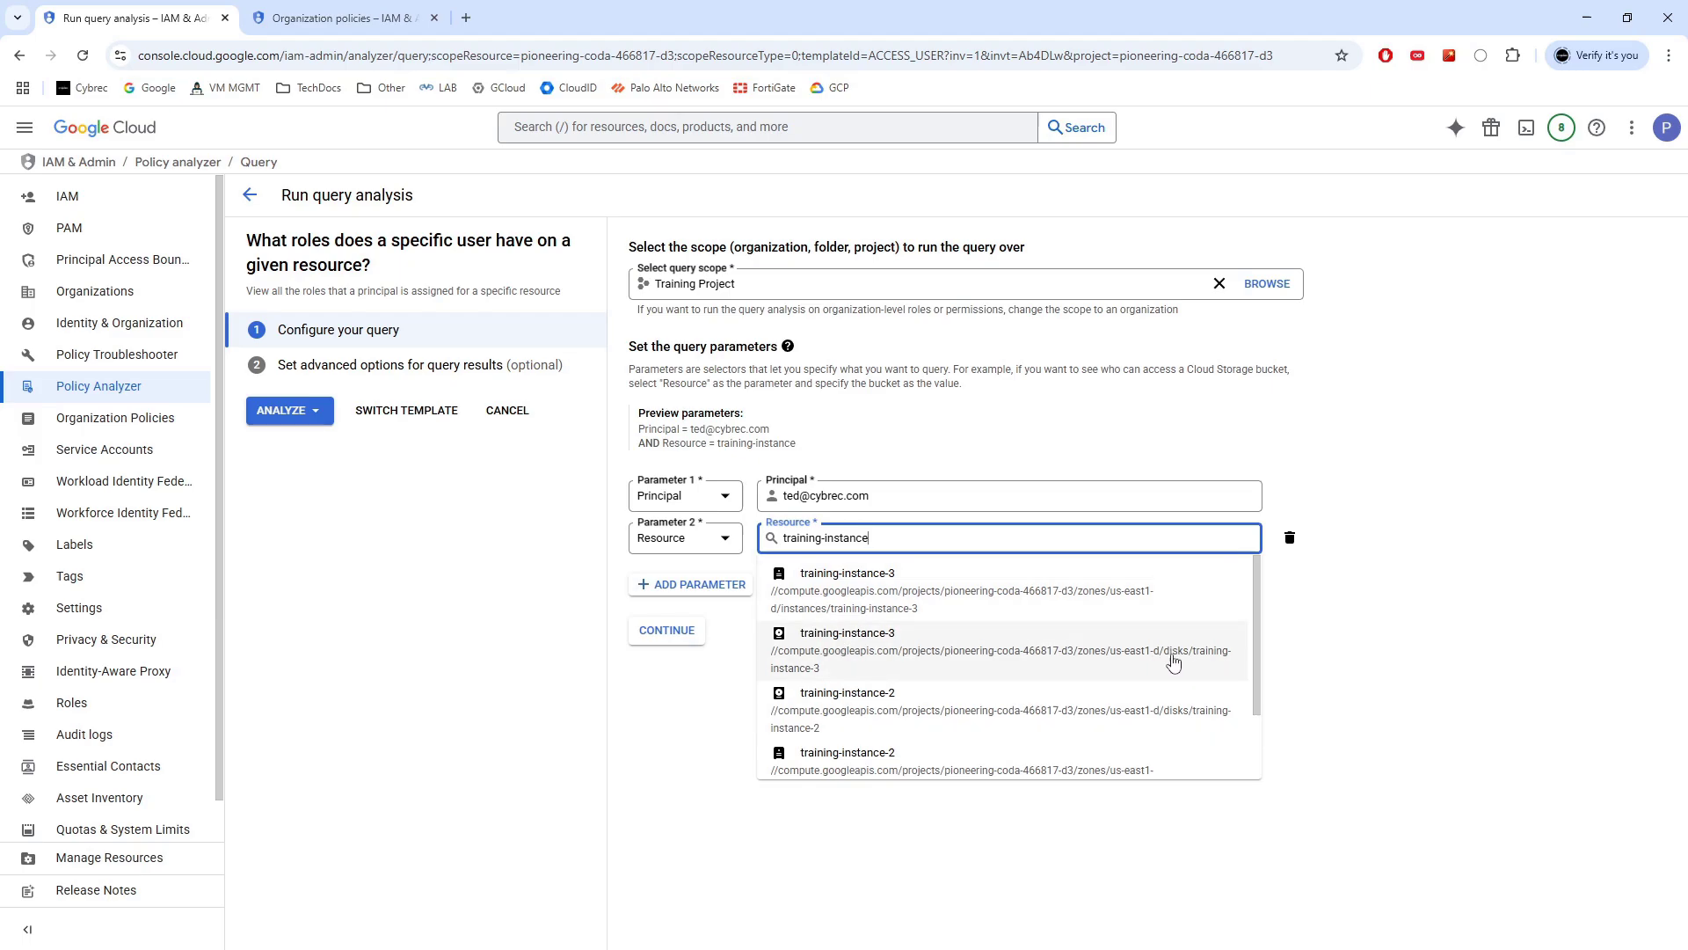
left_click(890, 590)
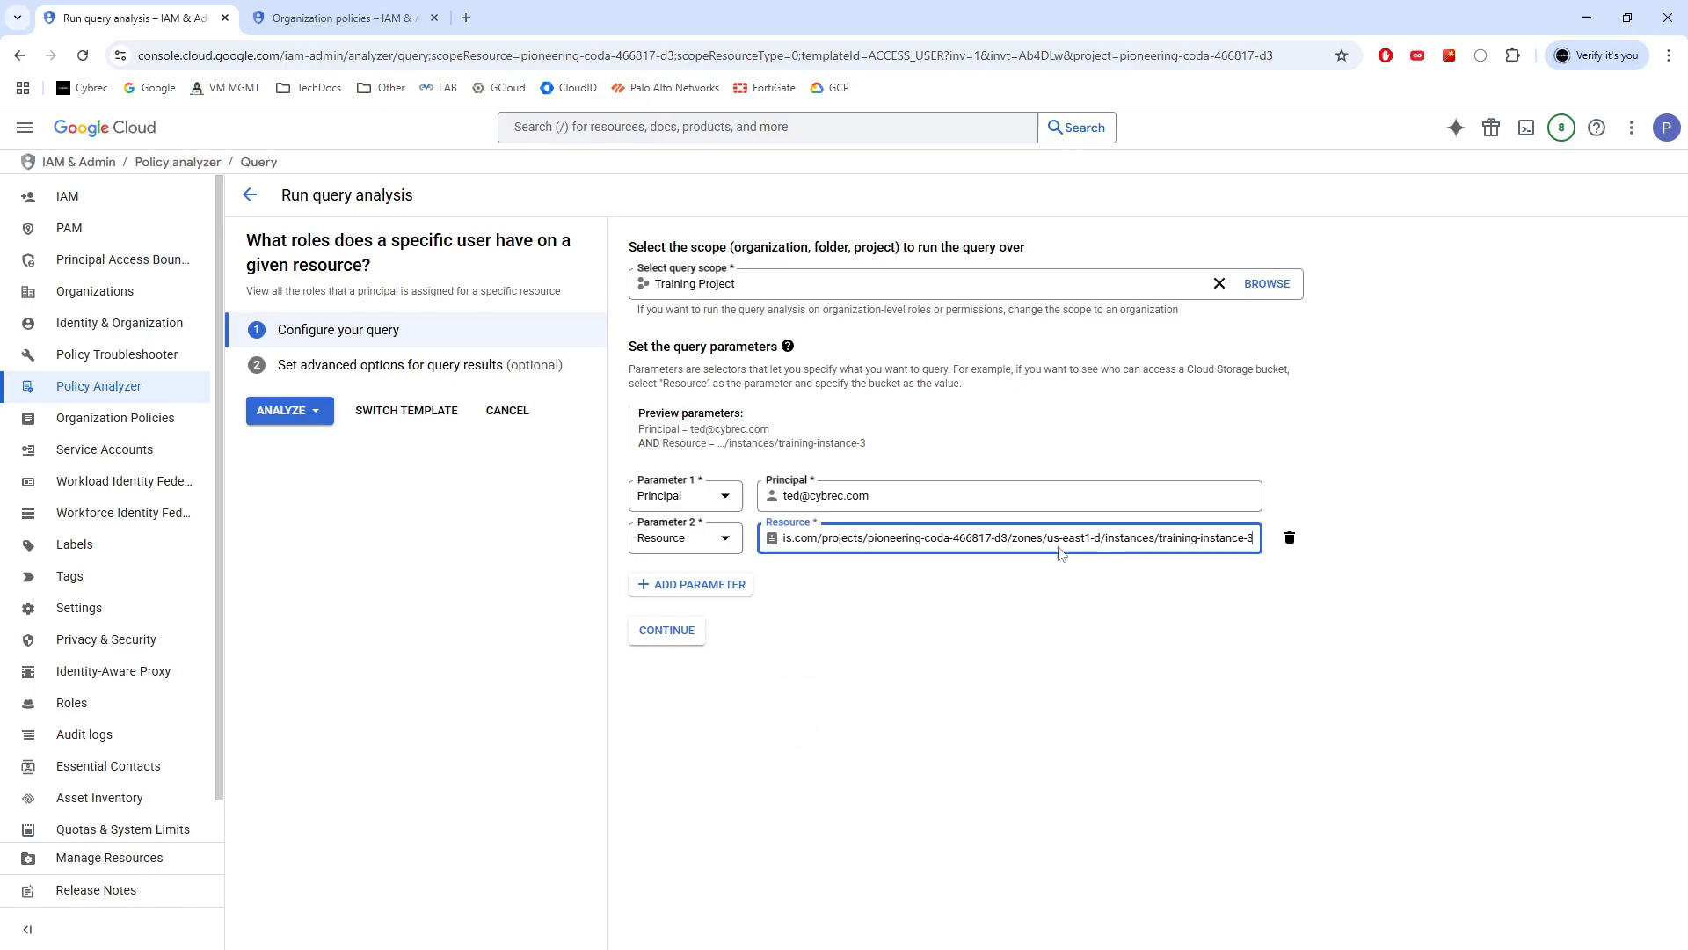
left_click_drag(1151, 543, 1106, 543)
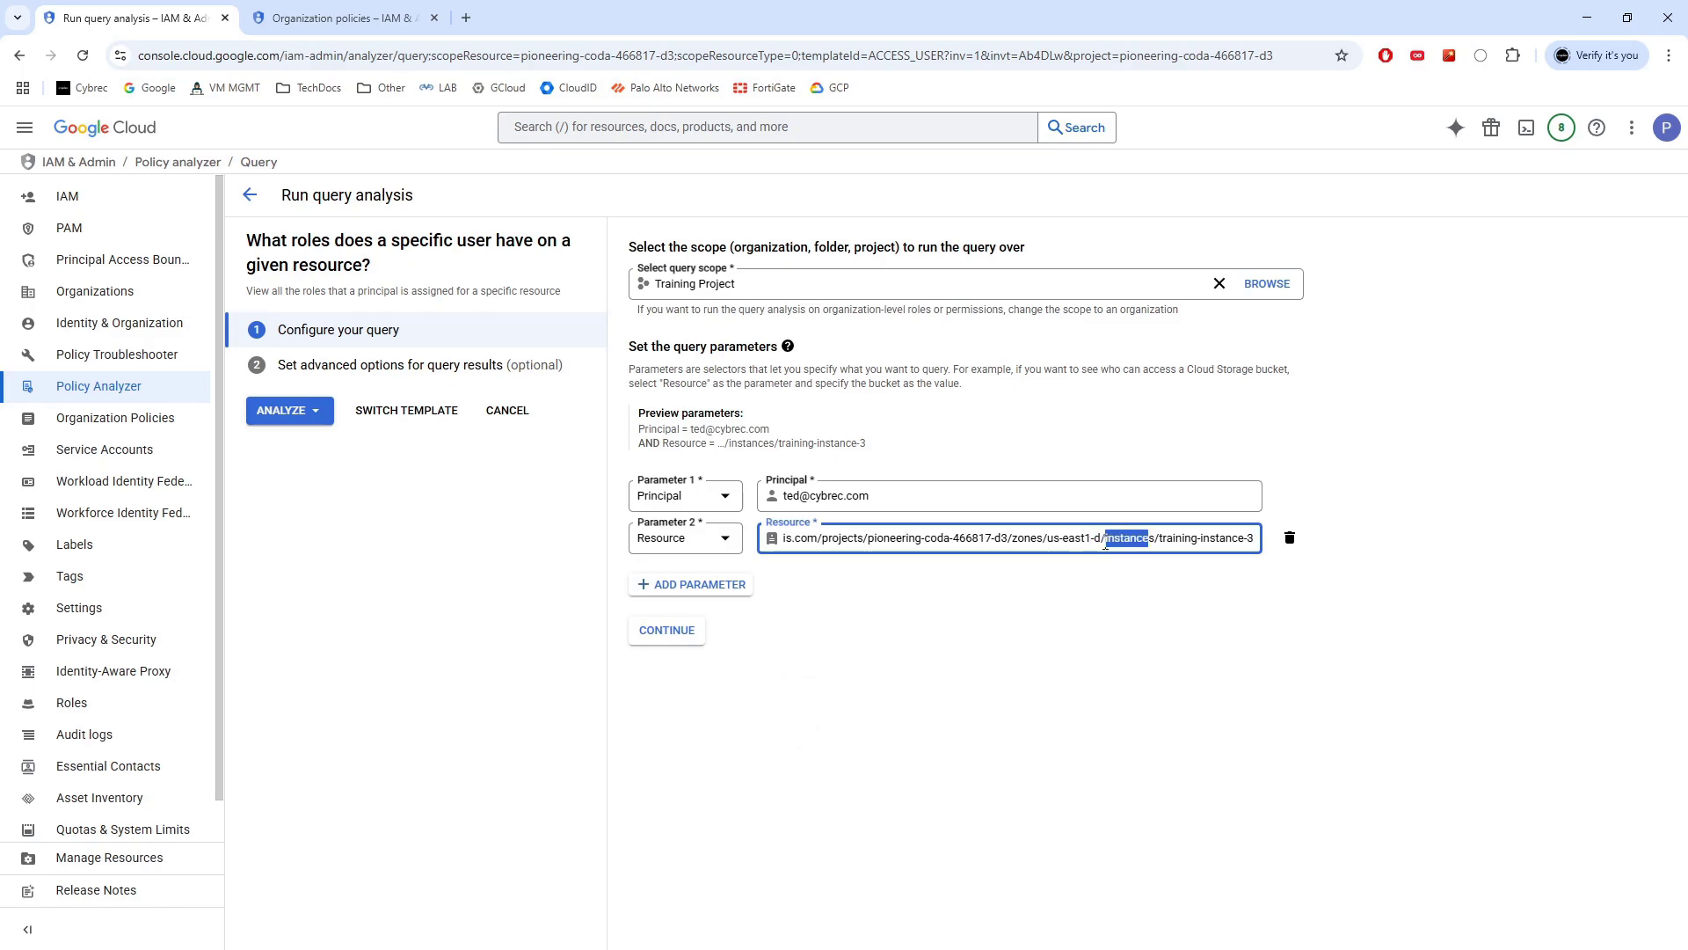
Enable 'List resources within resource(s) matching your query' and run the user-roles query
left_click(666, 632)
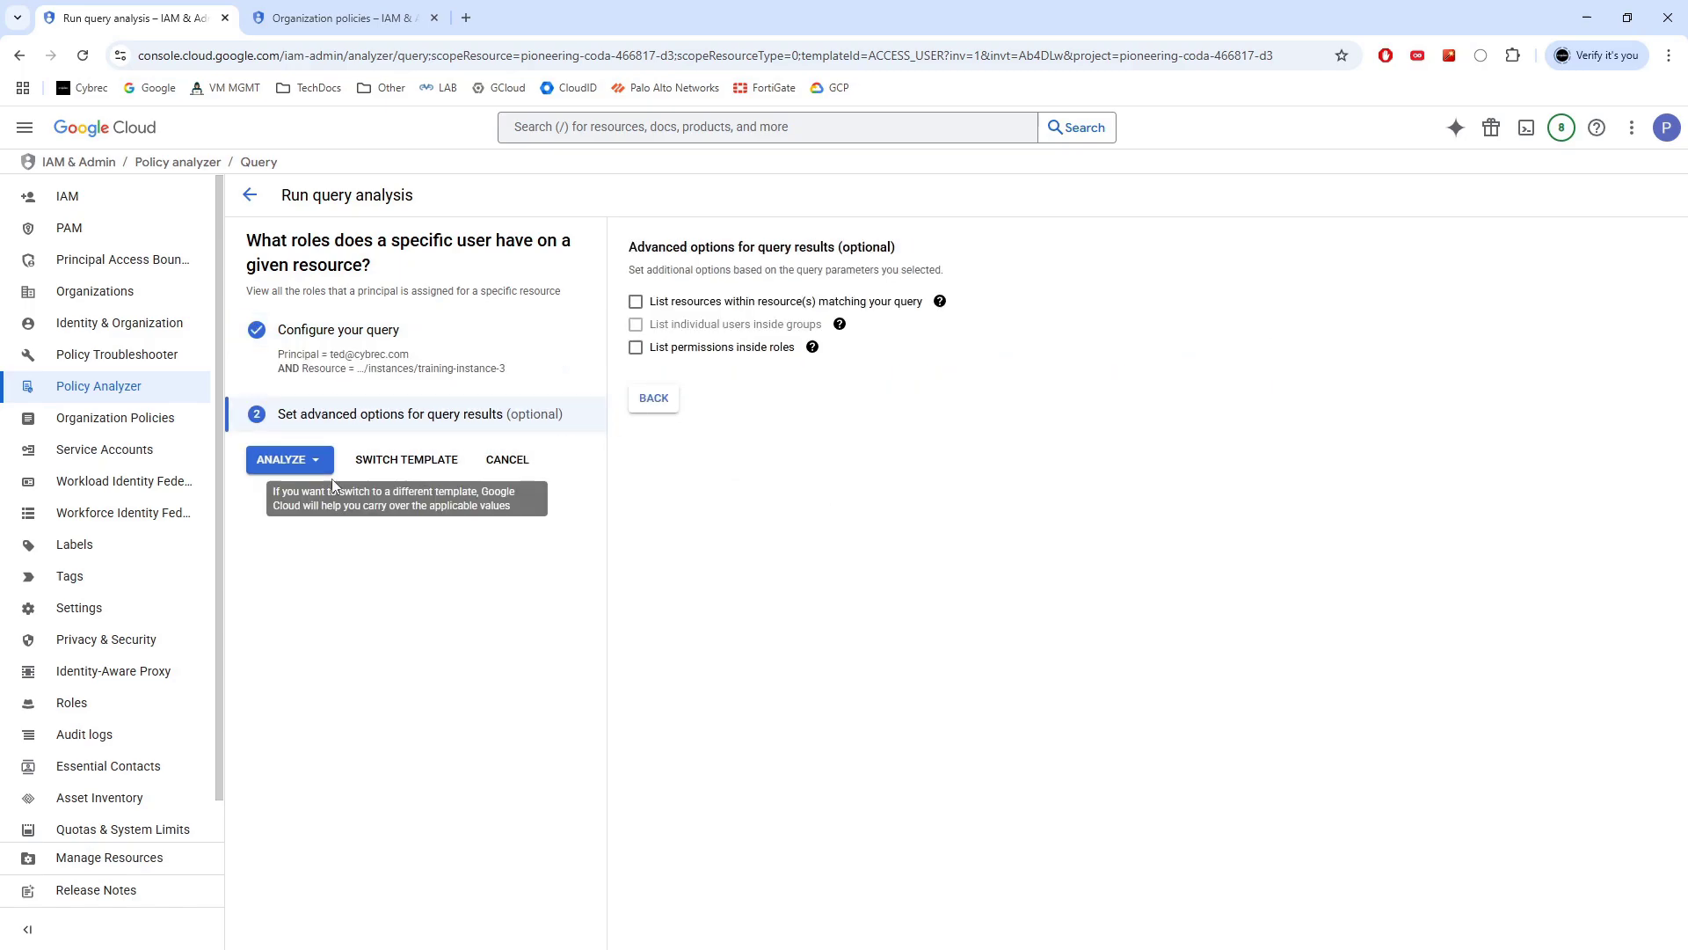
left_click(635, 302)
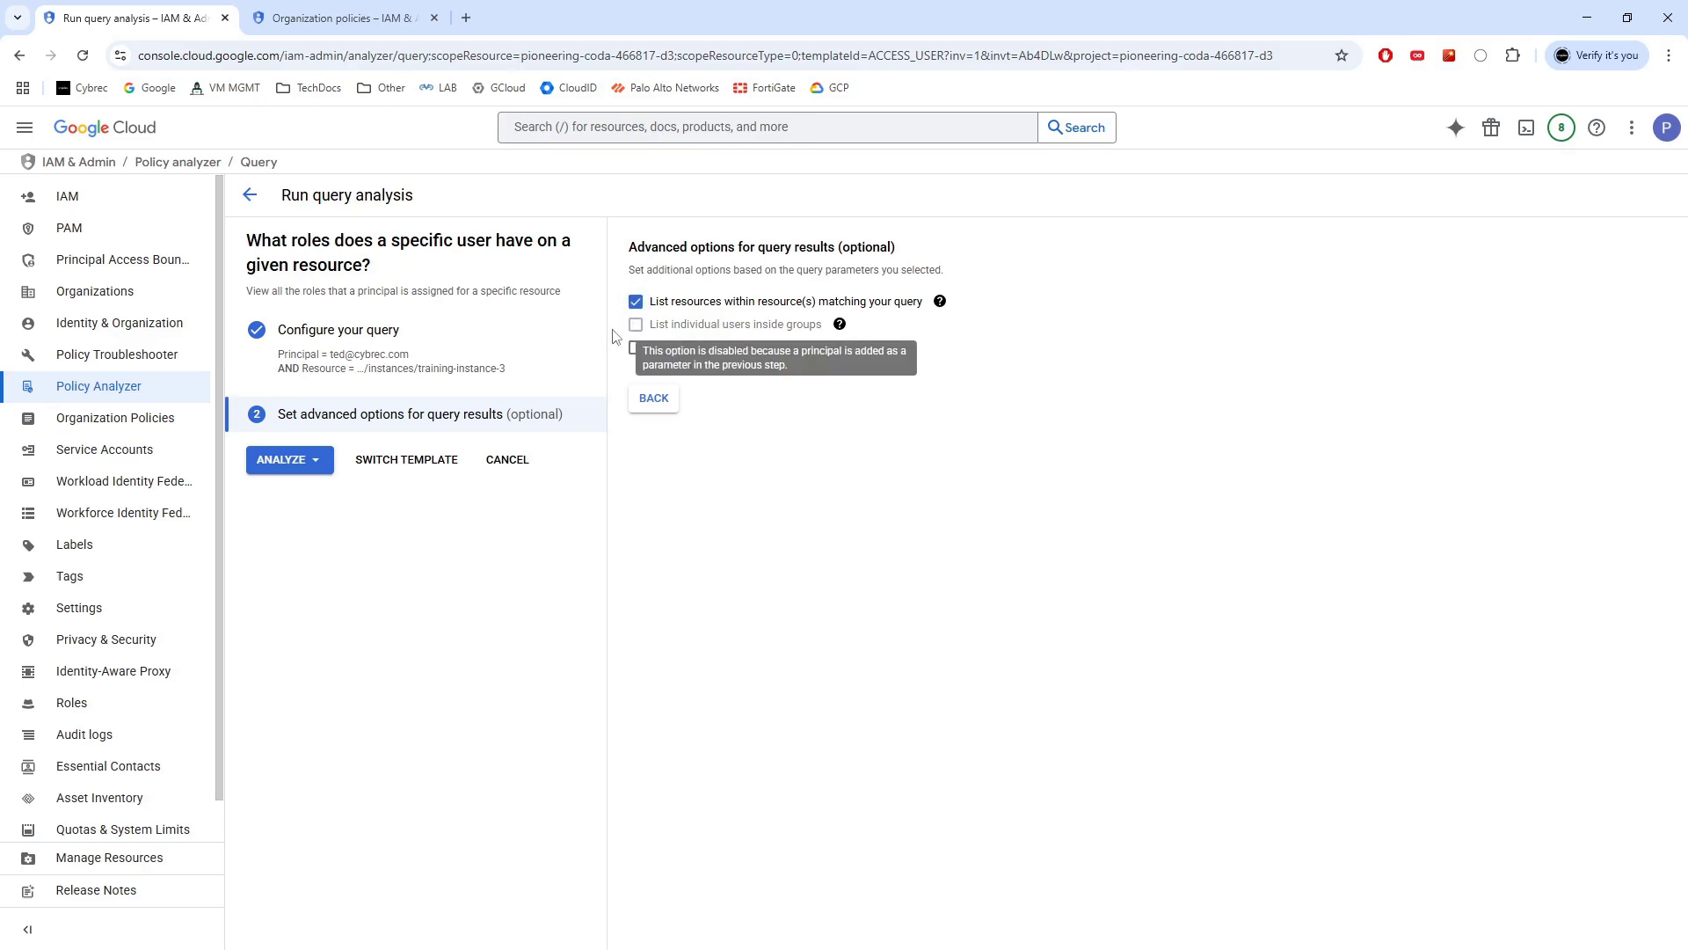
left_click(299, 465)
left_click(335, 492)
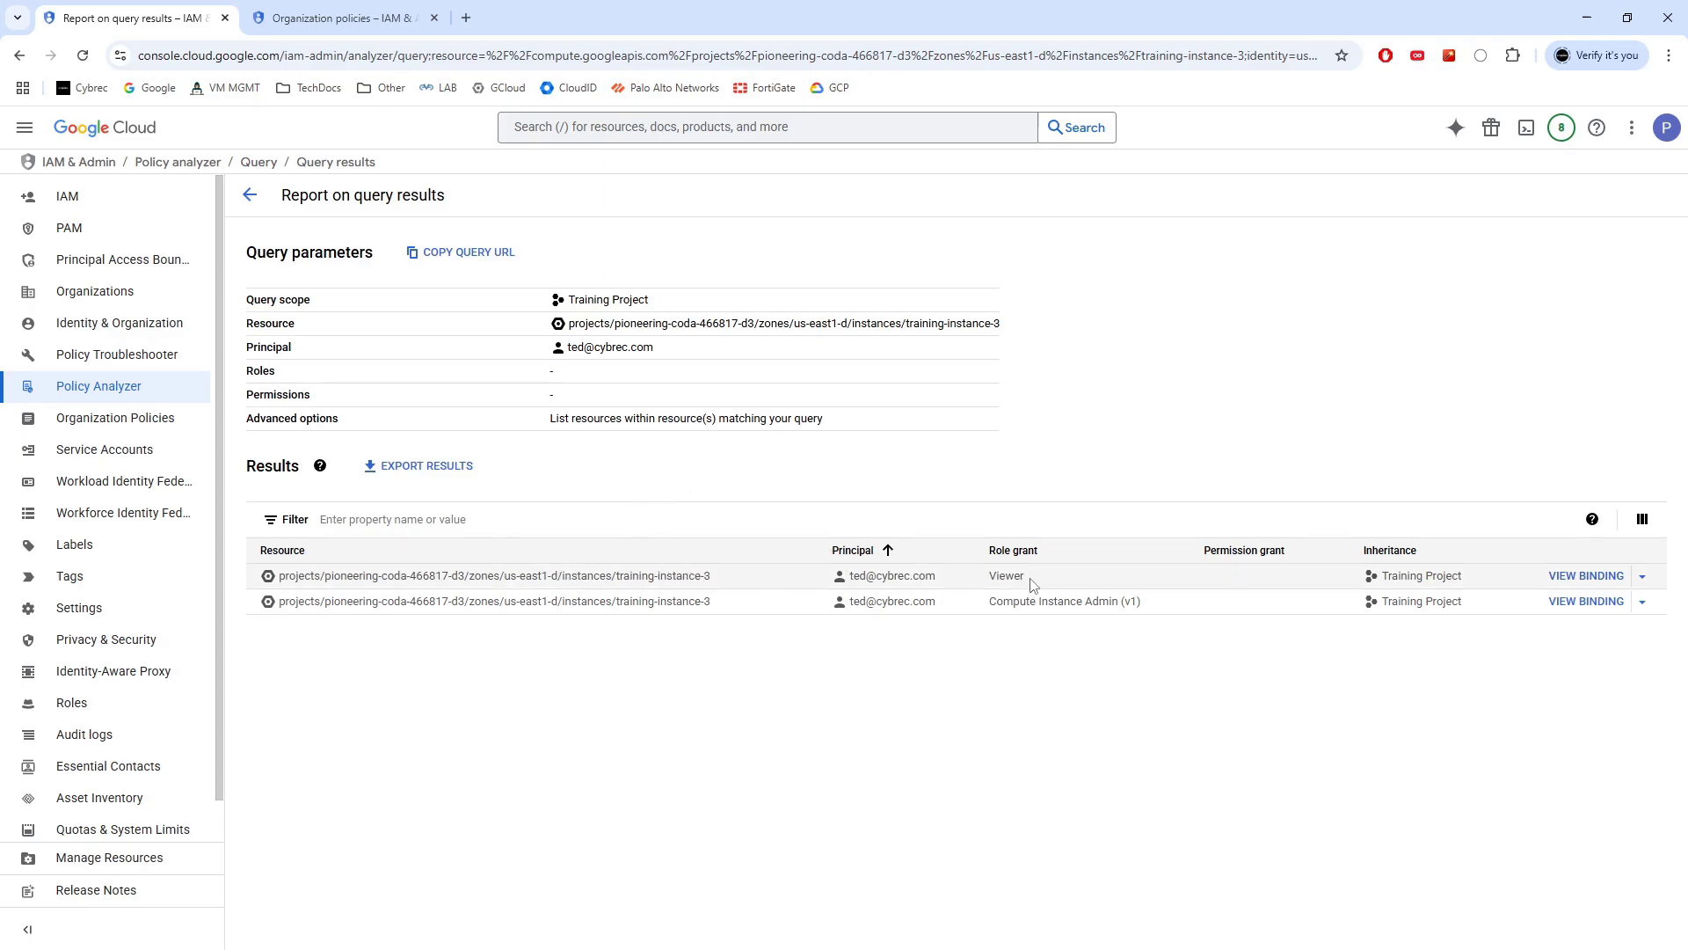
Highlight the Viewer role on training-instance-3 and open that grant's binding
left_click_drag(1027, 582, 993, 580)
left_click_drag(722, 583, 618, 582)
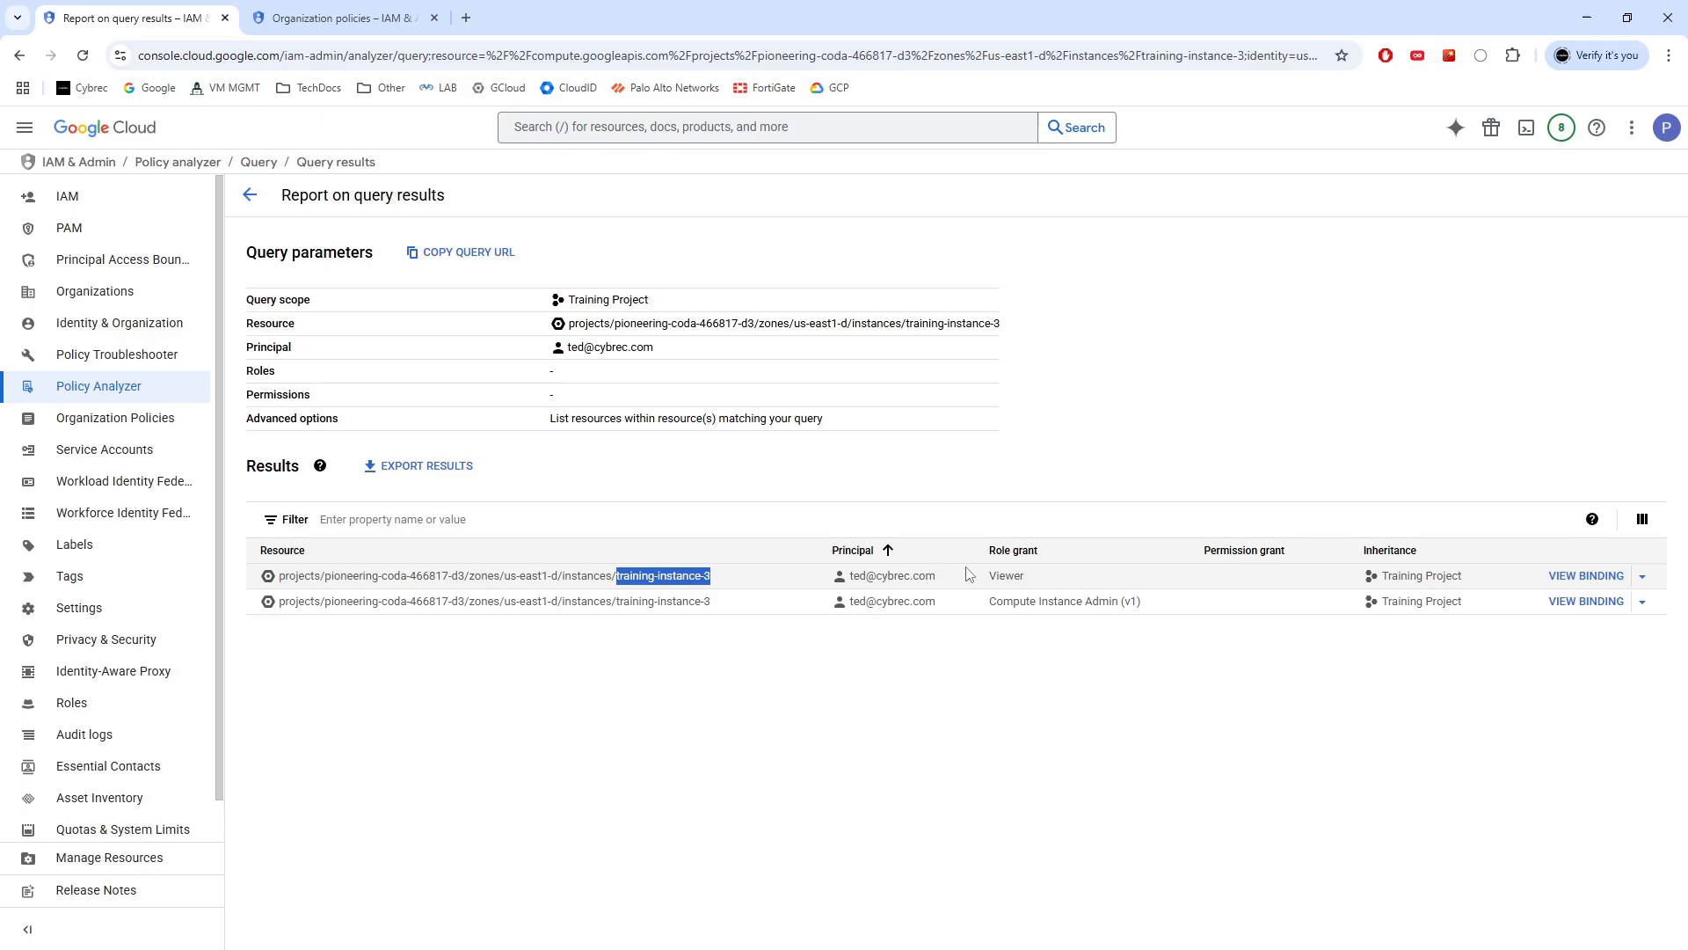
left_click(1586, 576)
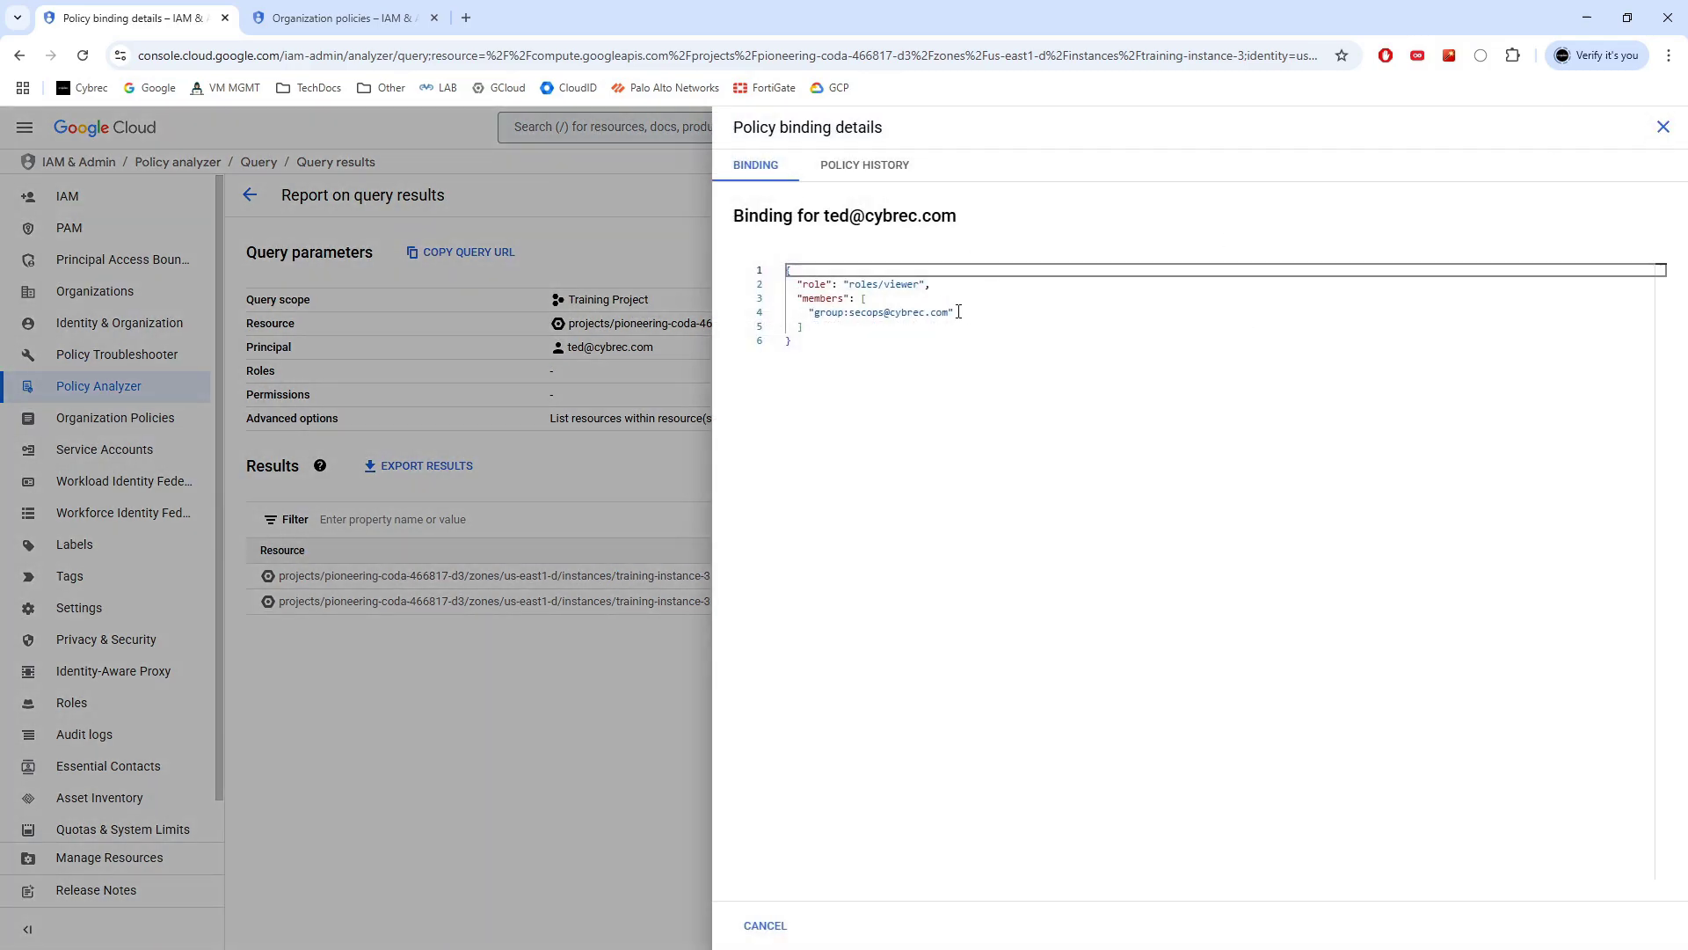
Note the Viewer binding's group member, then view and close the Compute Instance Admin (v1) binding
left_click_drag(954, 312, 814, 314)
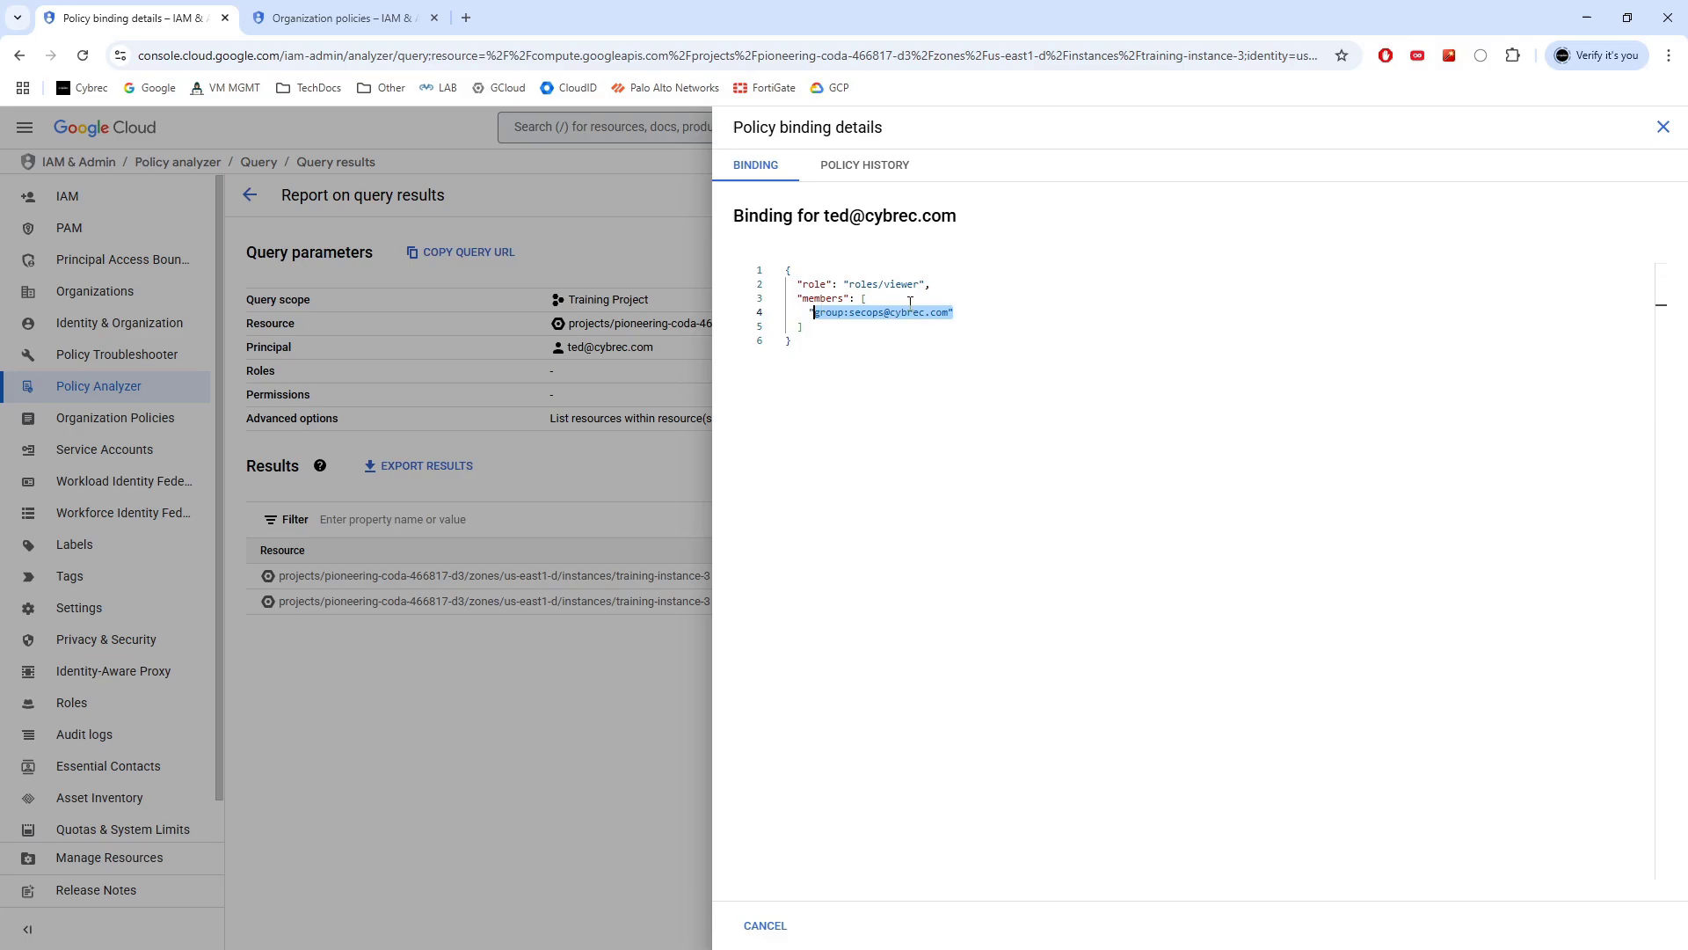
left_click(1663, 127)
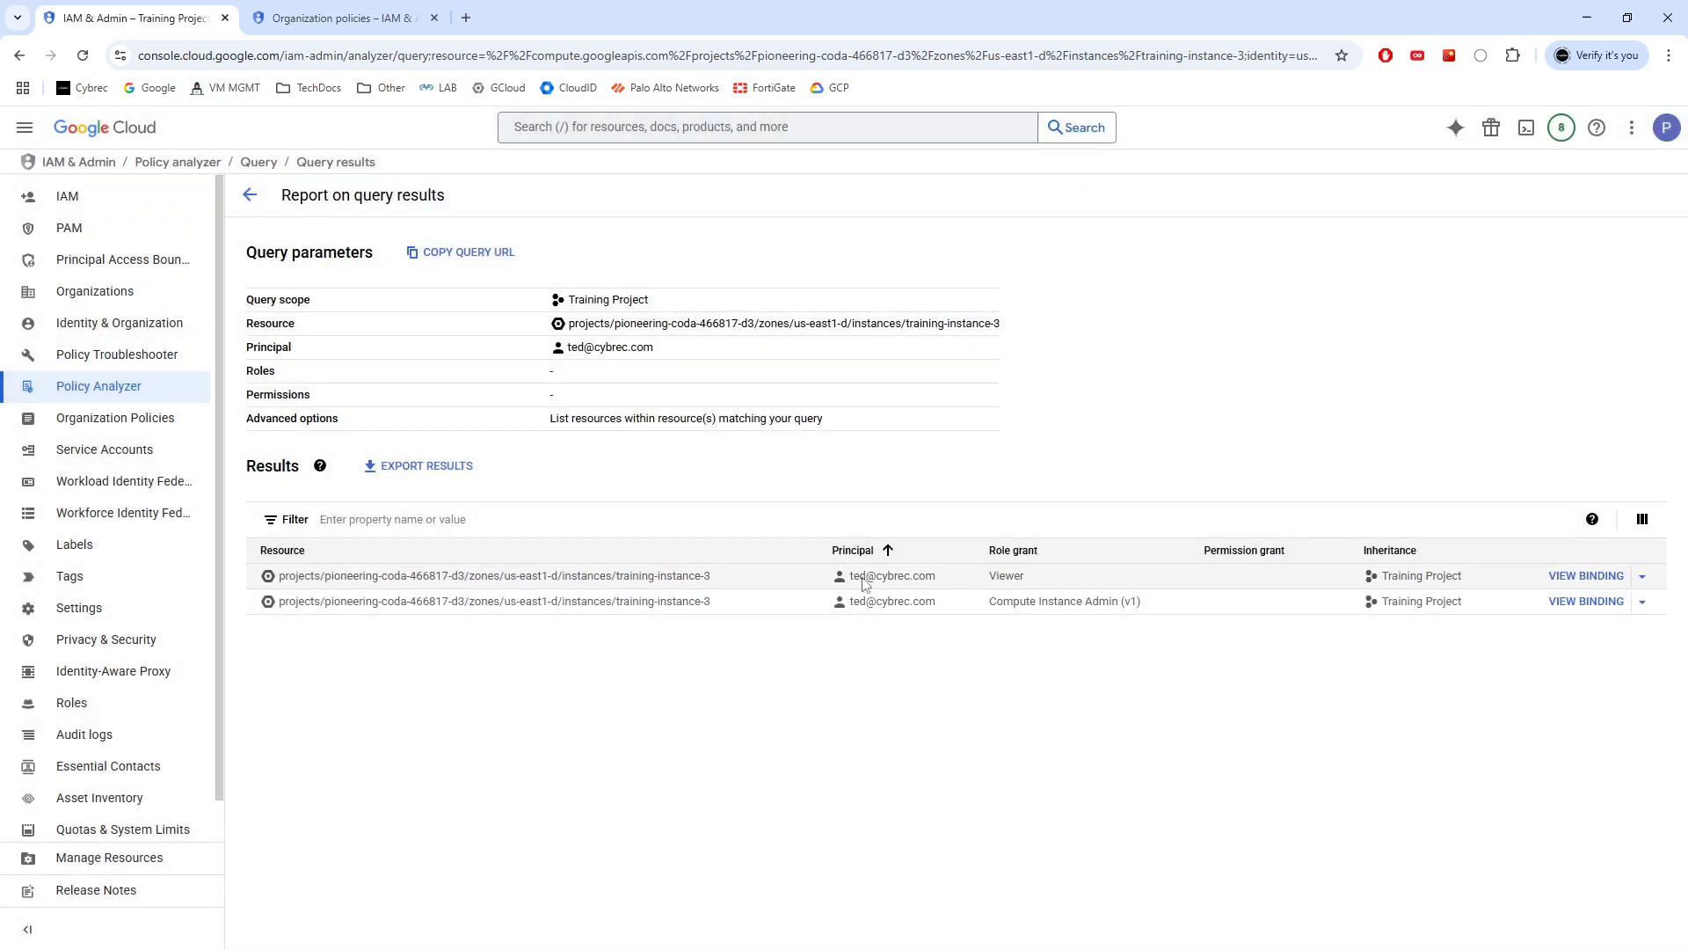
left_click(1586, 602)
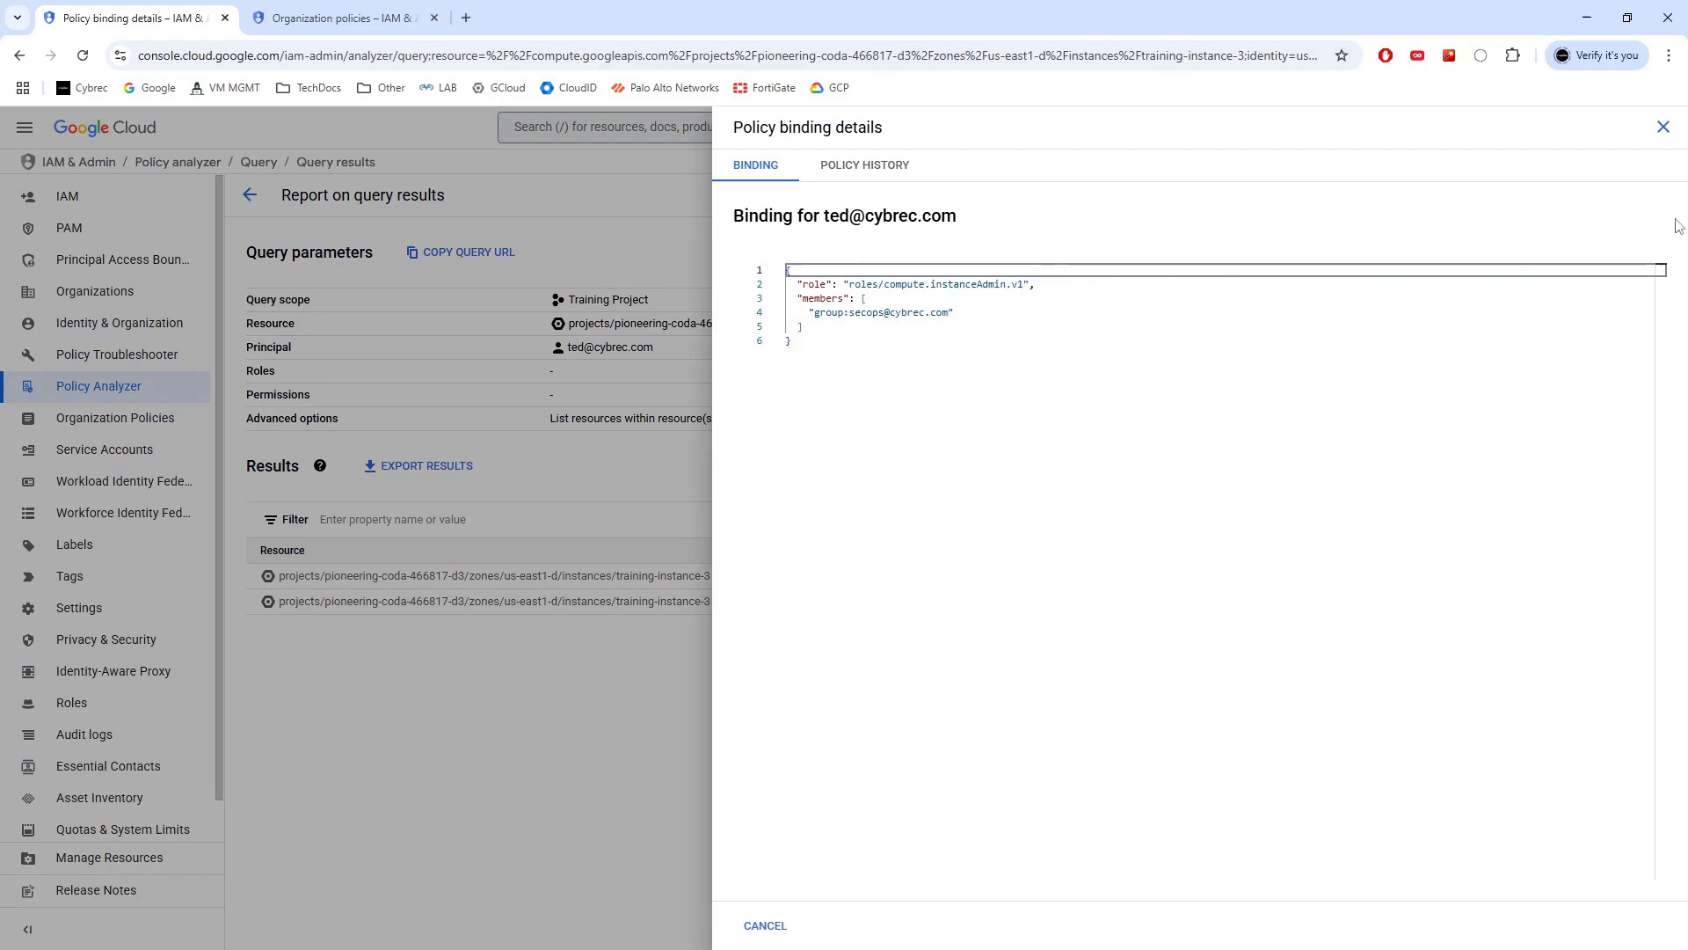
left_click(1662, 126)
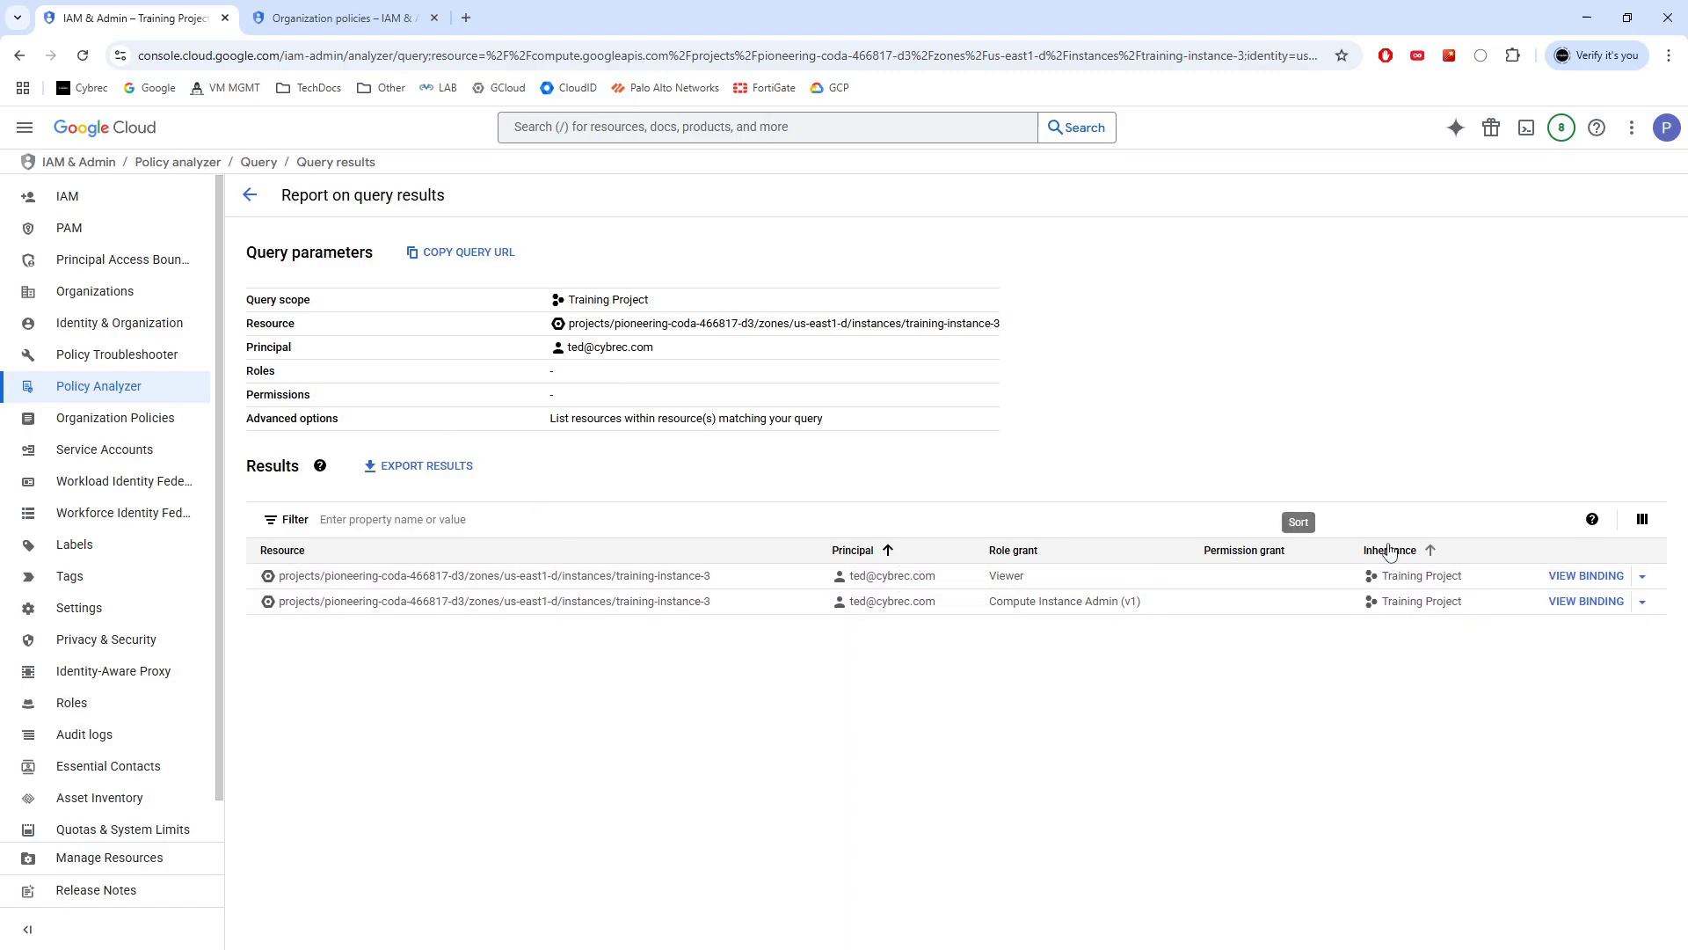
Start a 'Who can impersonate a service account?' query and keep its default impersonation permissions
left_click(249, 204)
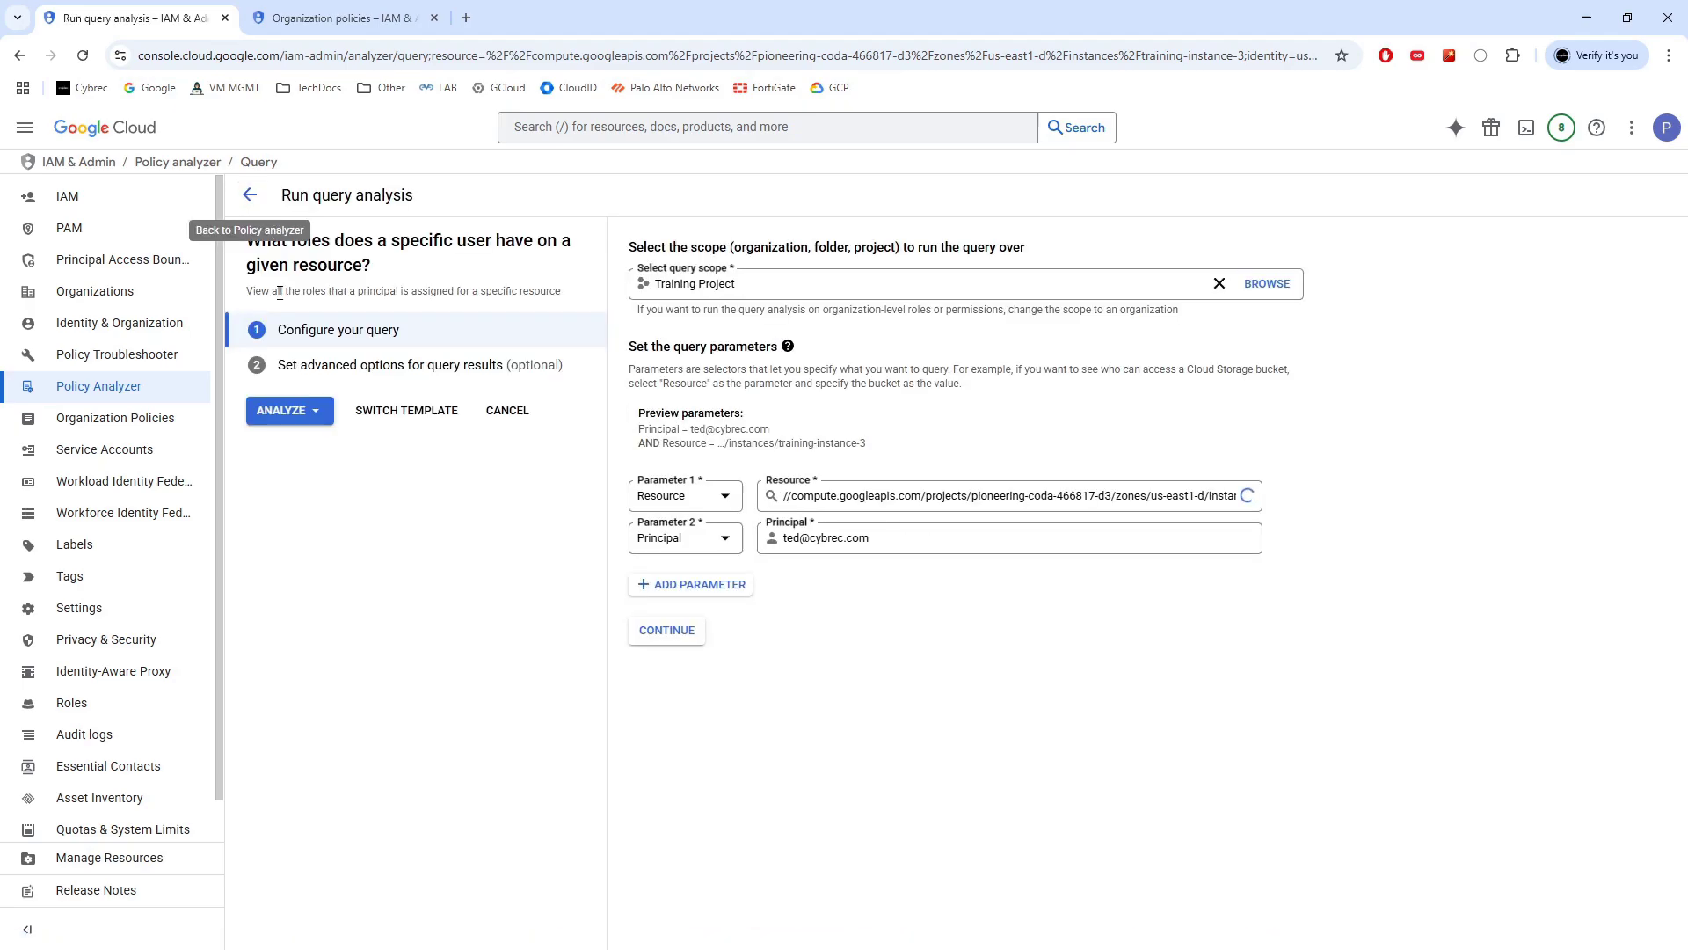
left_click(250, 196)
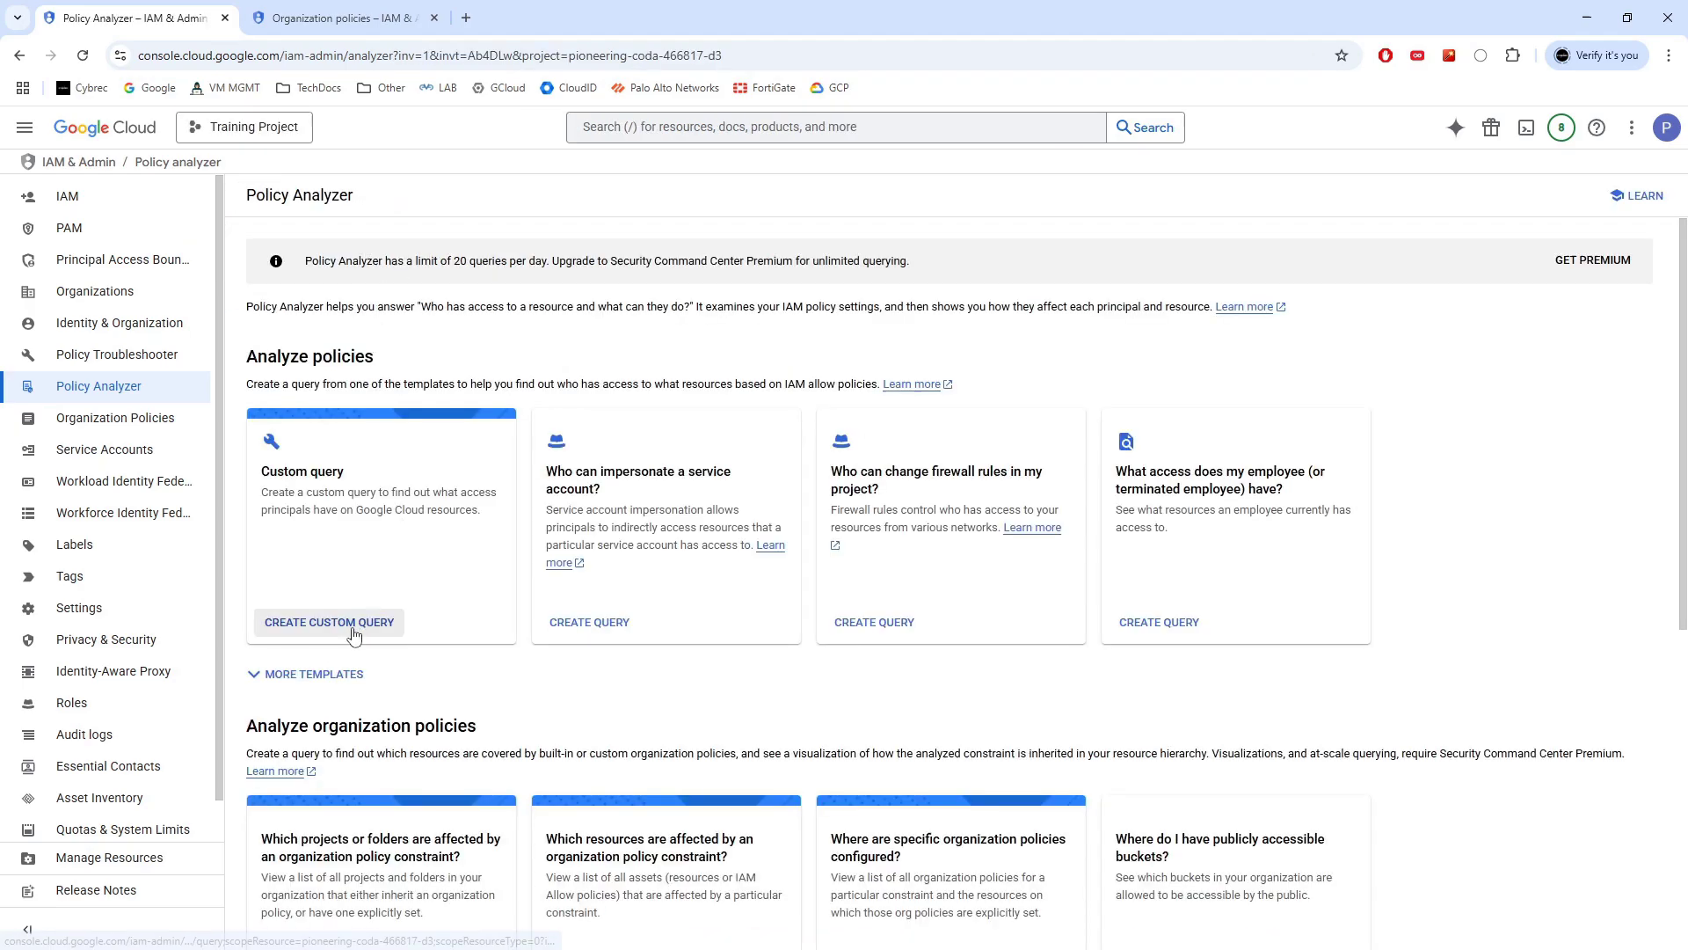
left_click(589, 622)
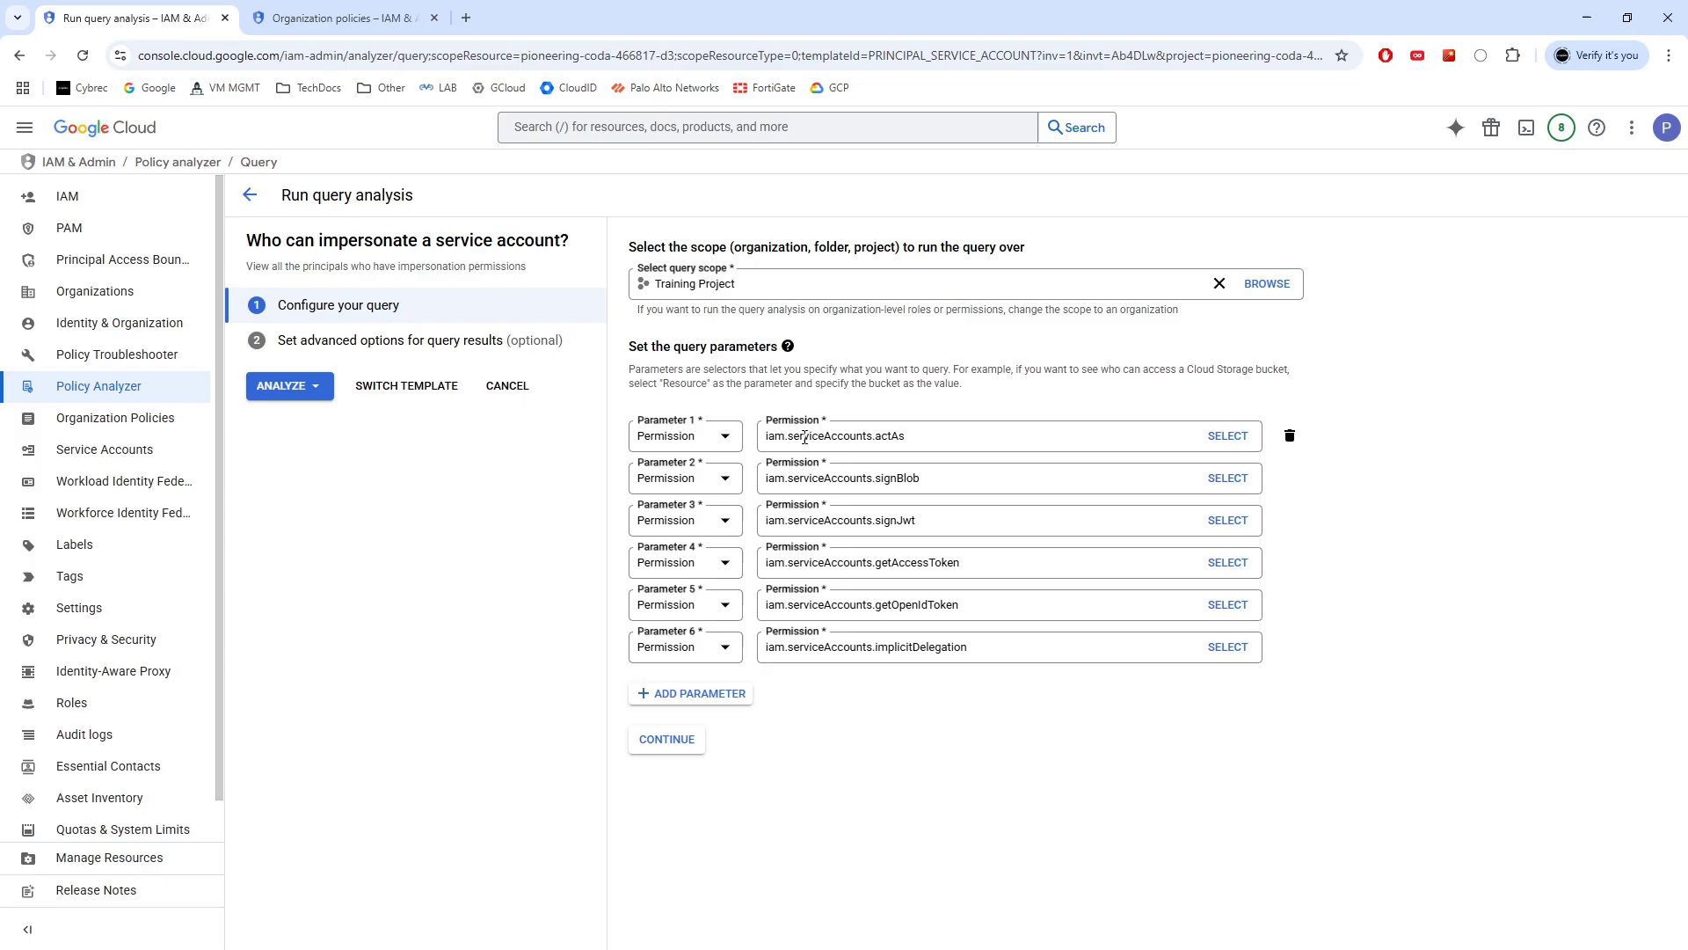
left_click(908, 436)
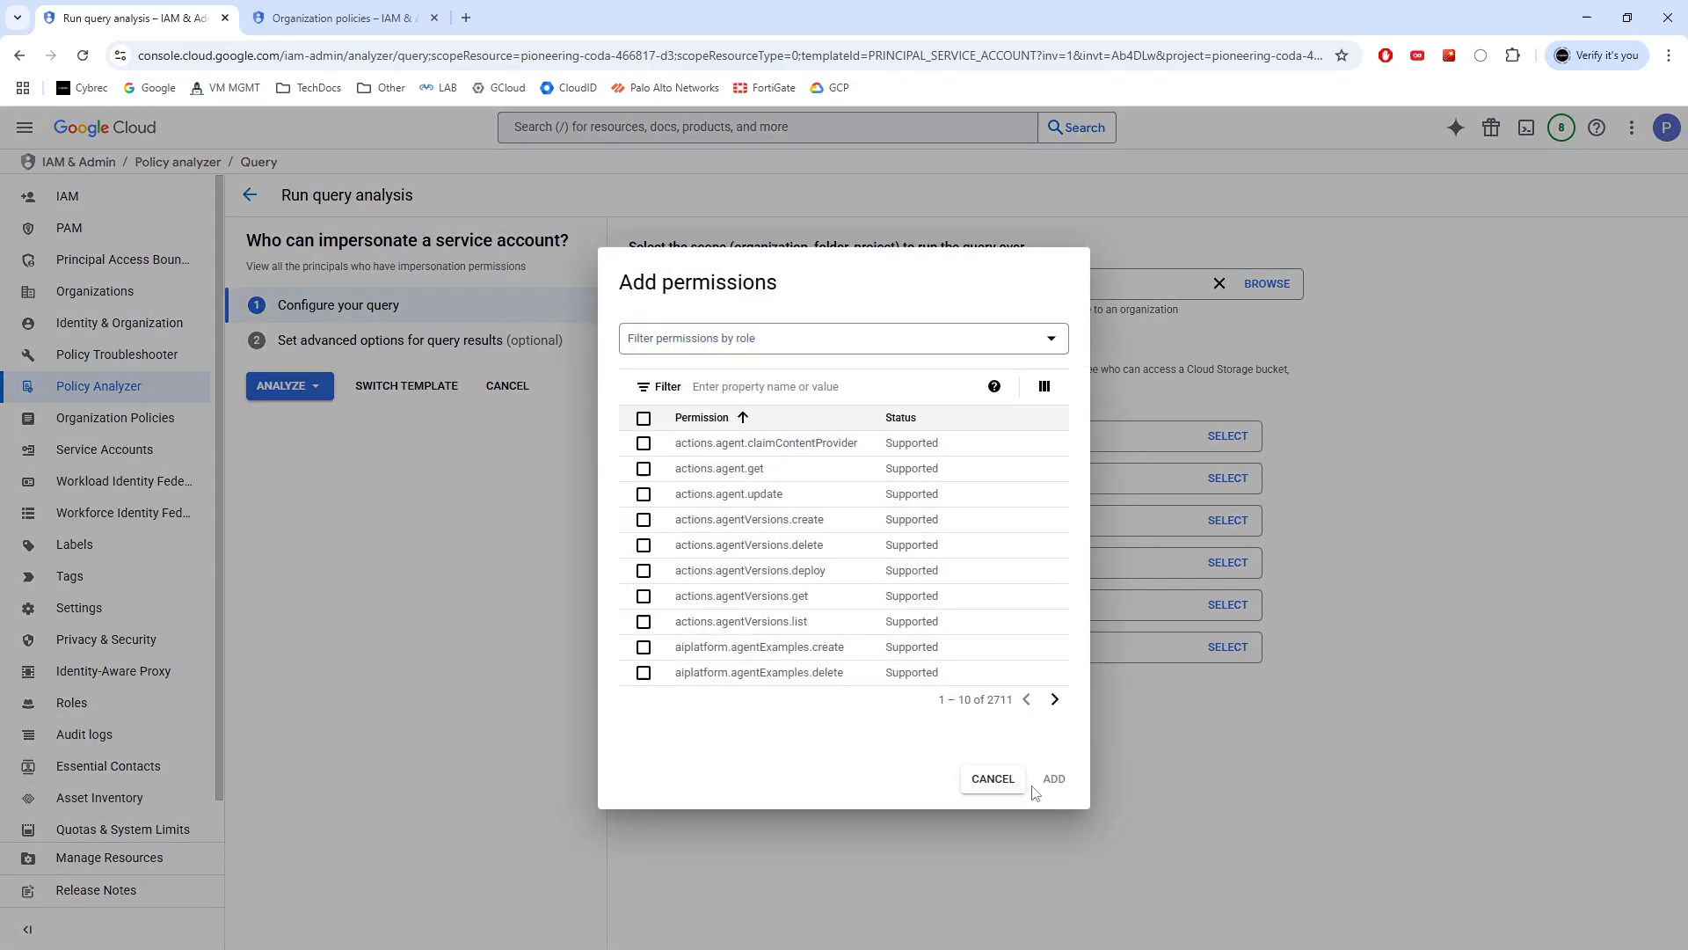
left_click(1003, 781)
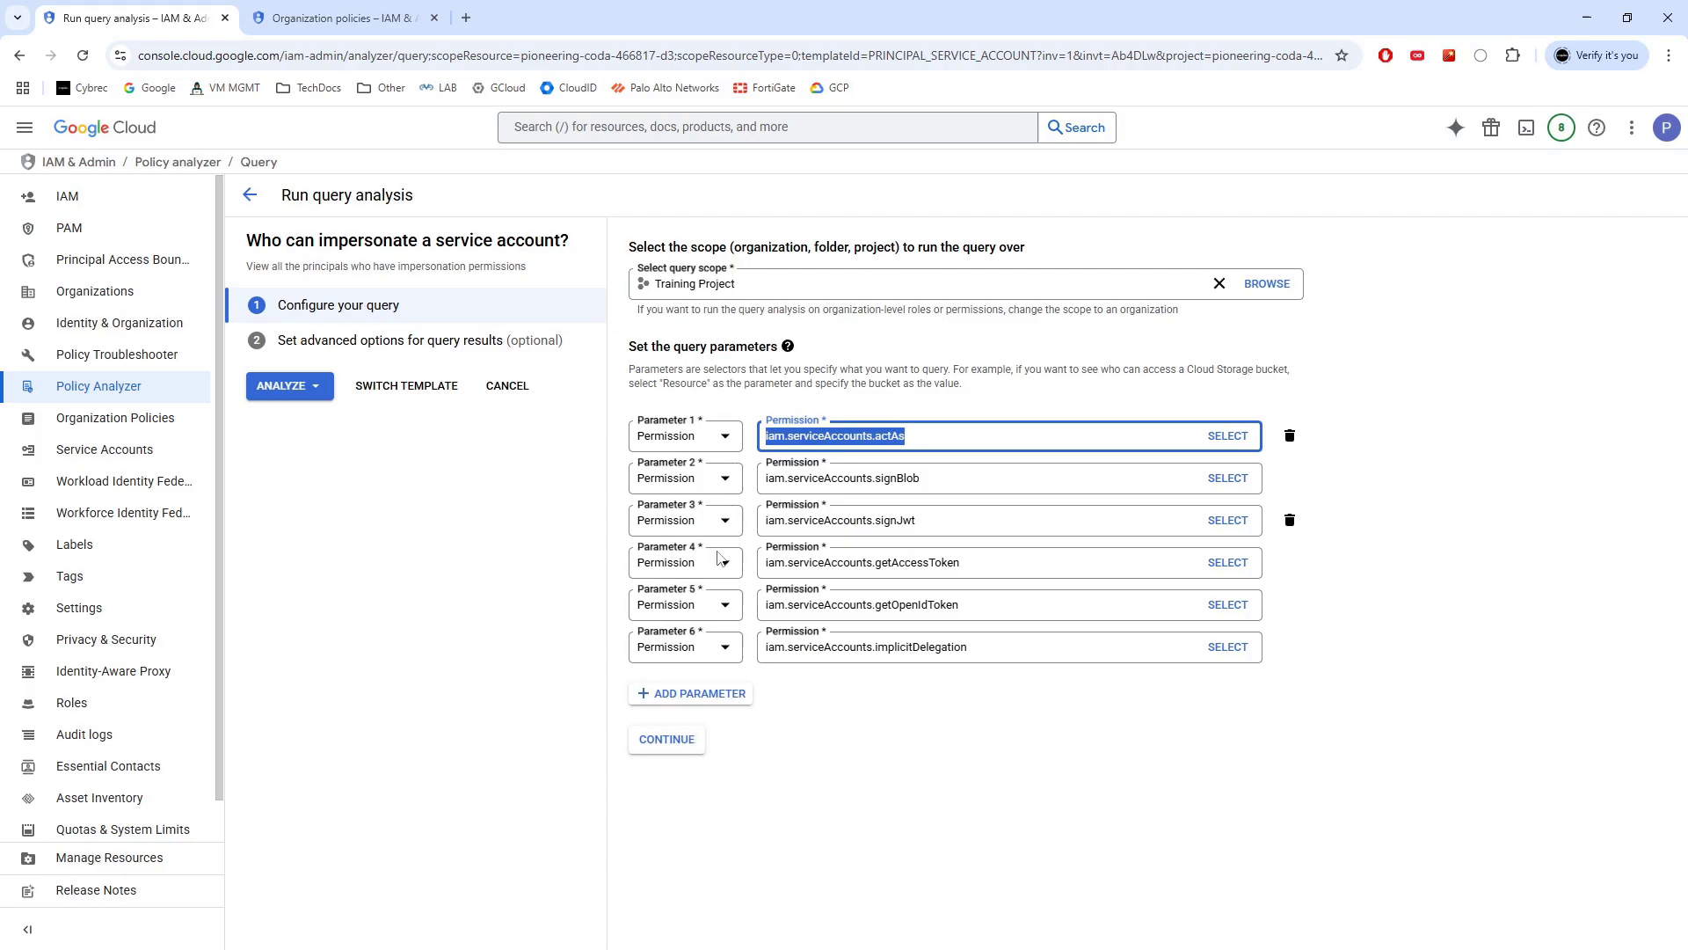
left_click(668, 741)
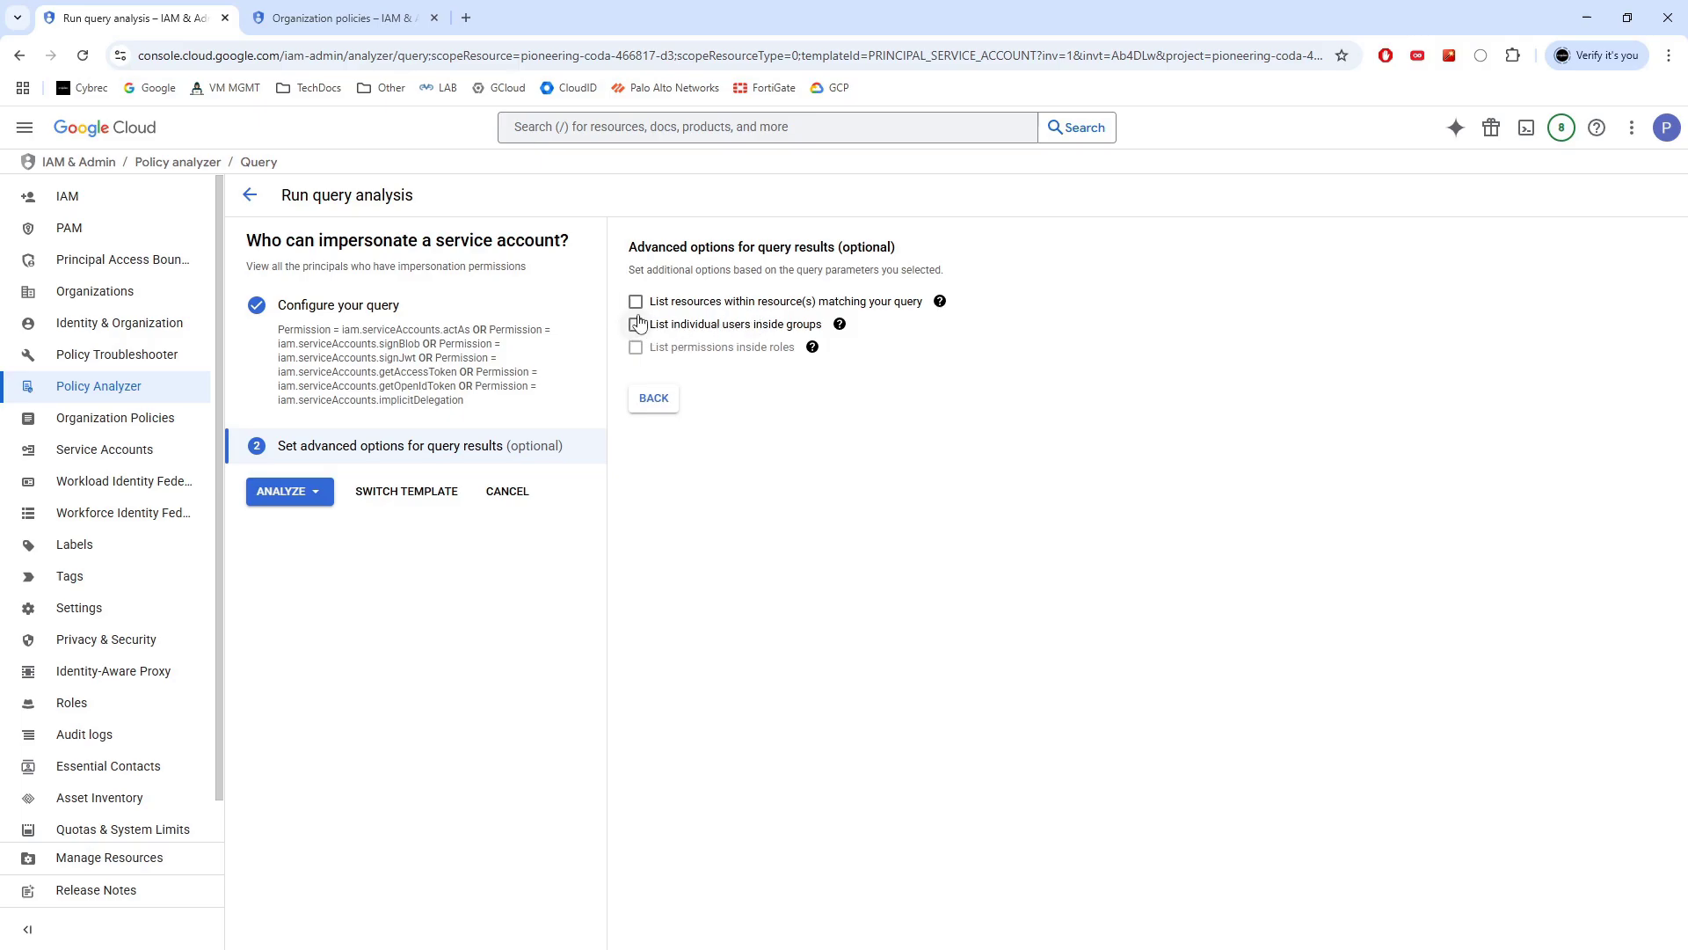
Run the query and review the group holding Service Account User on vm-storage-access
left_click(289, 491)
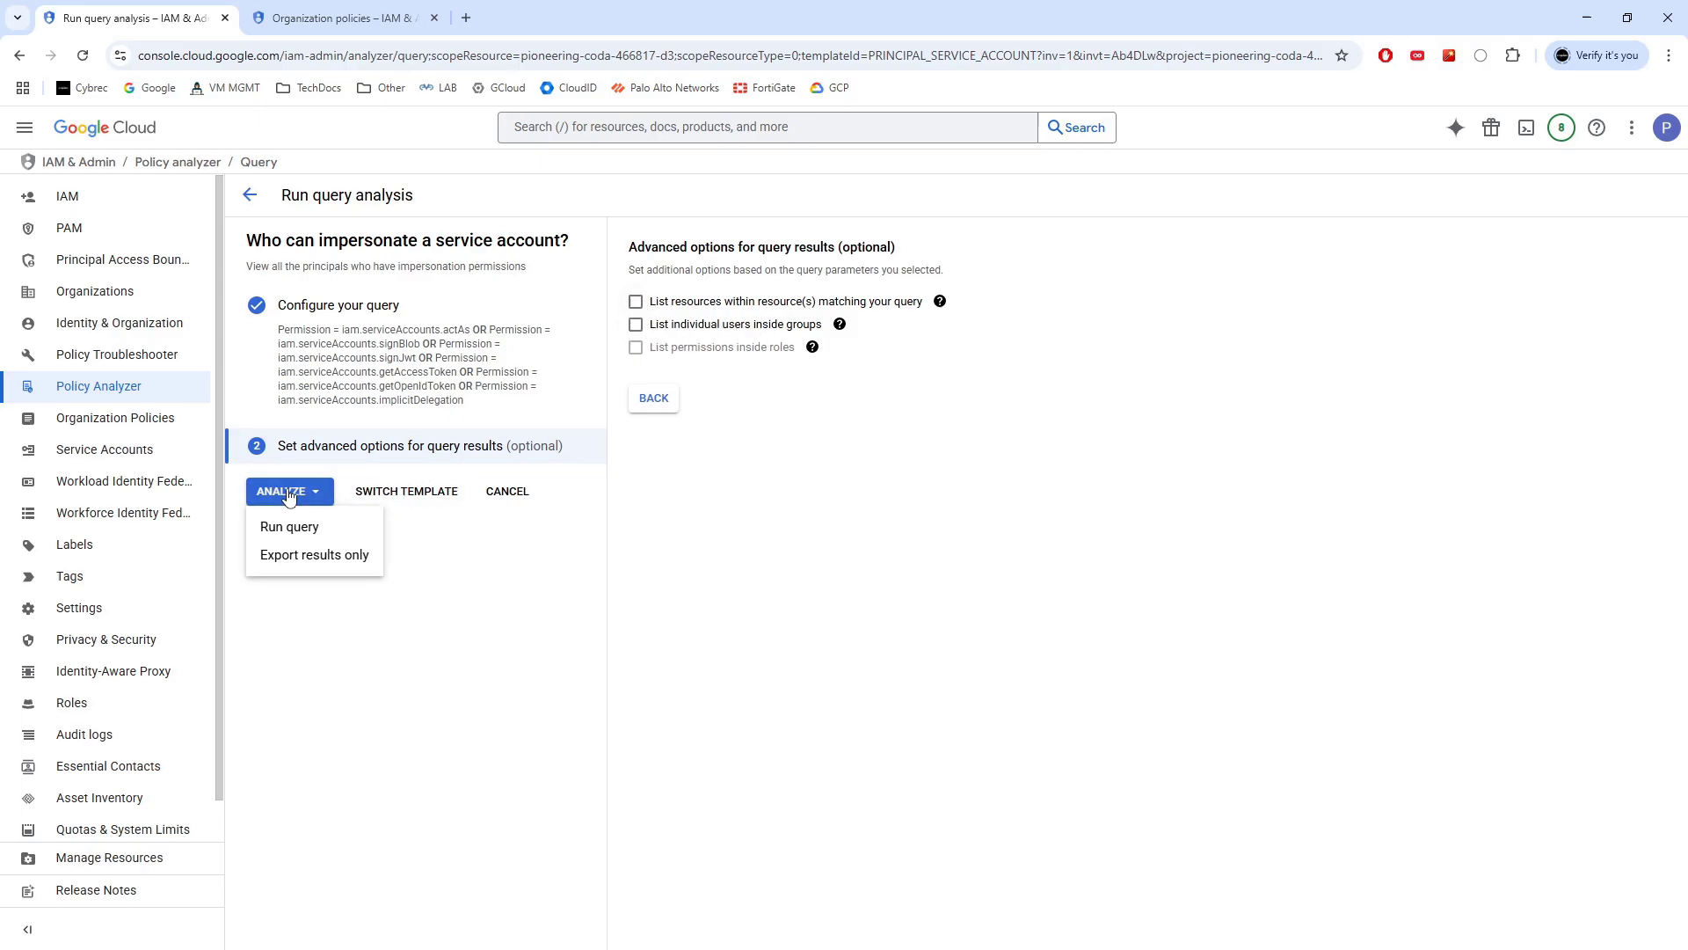
left_click(299, 527)
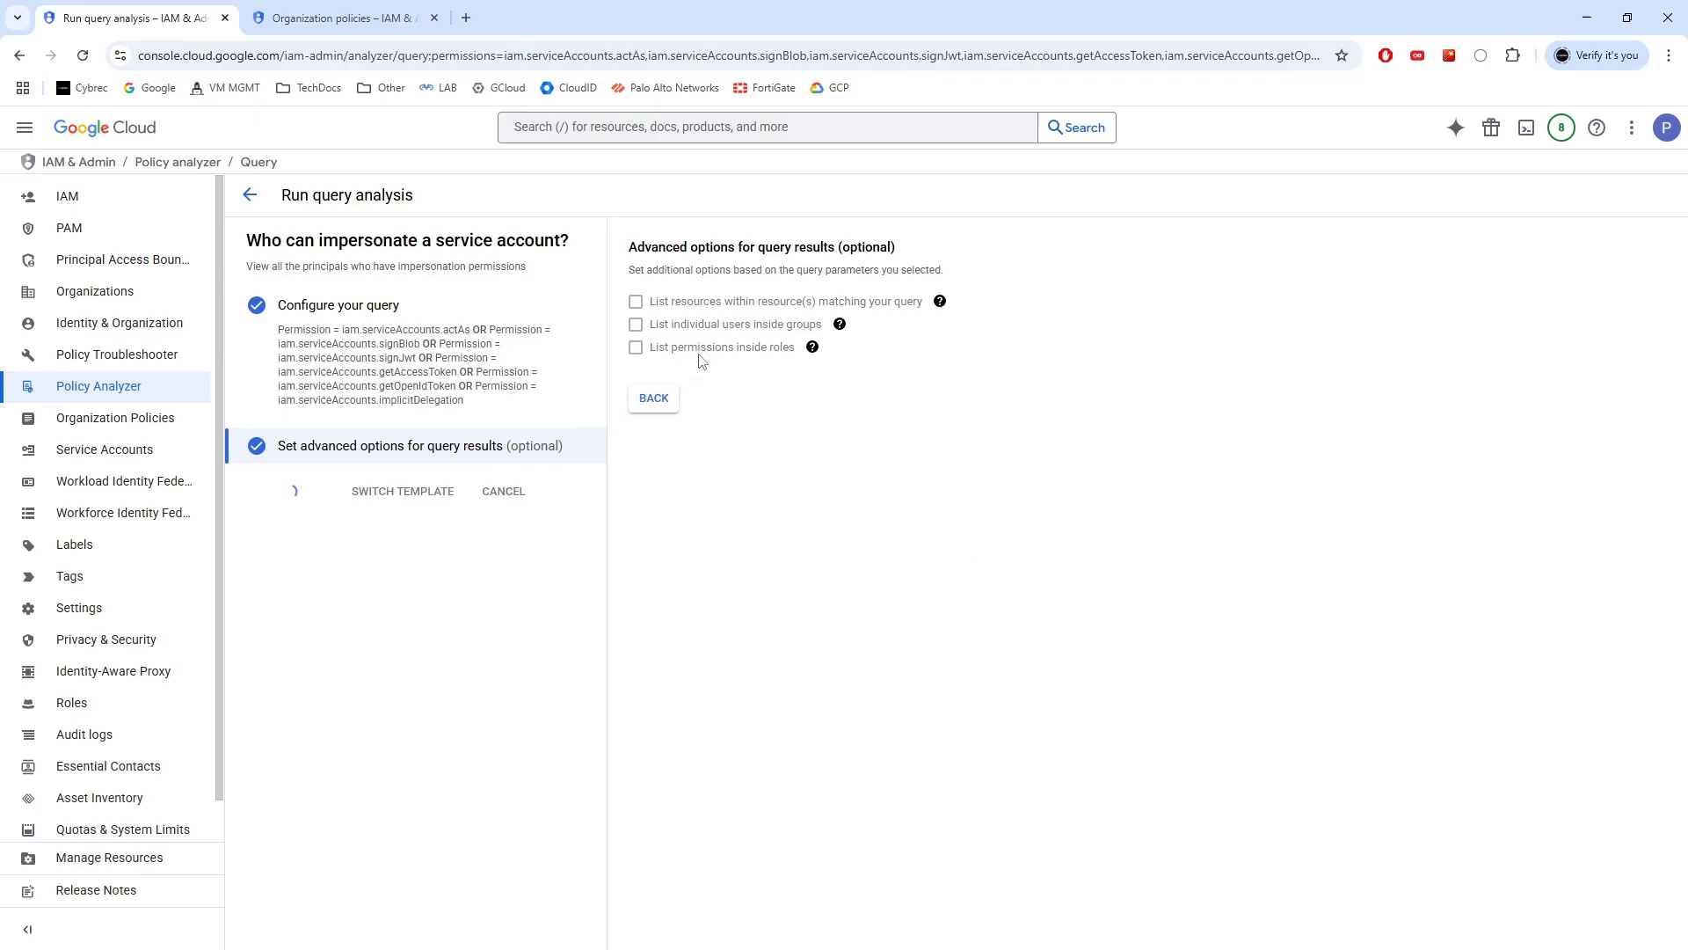
scroll(731, 329, "down", 2)
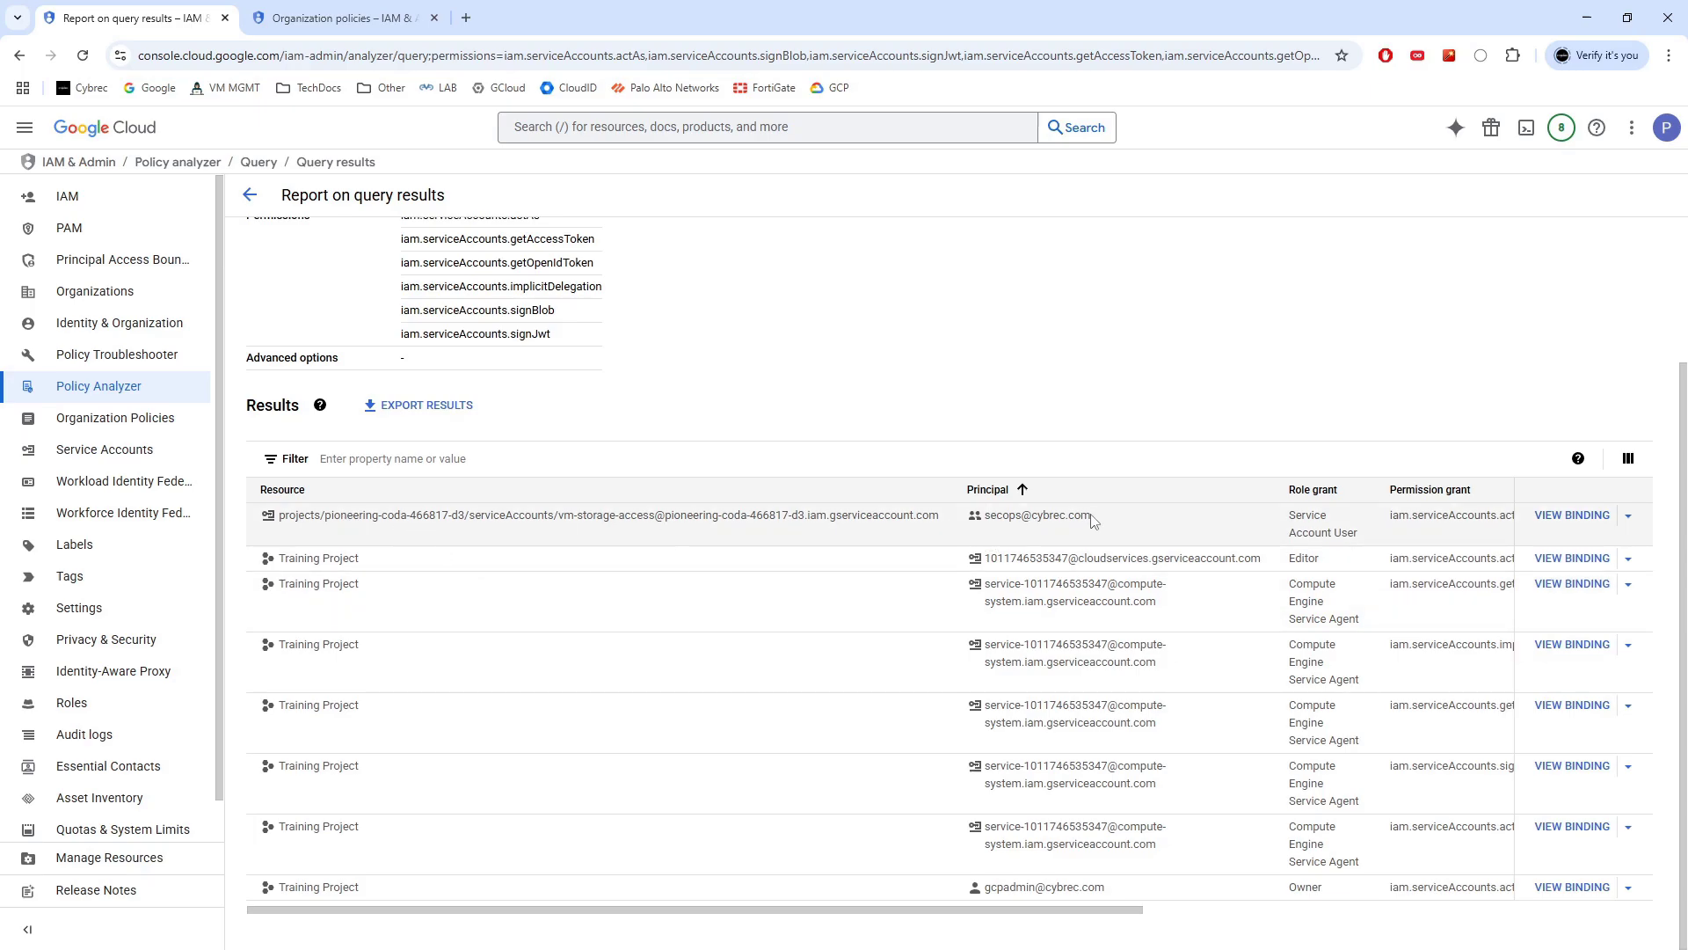
left_click_drag(1093, 520, 991, 524)
left_click_drag(942, 522, 564, 524)
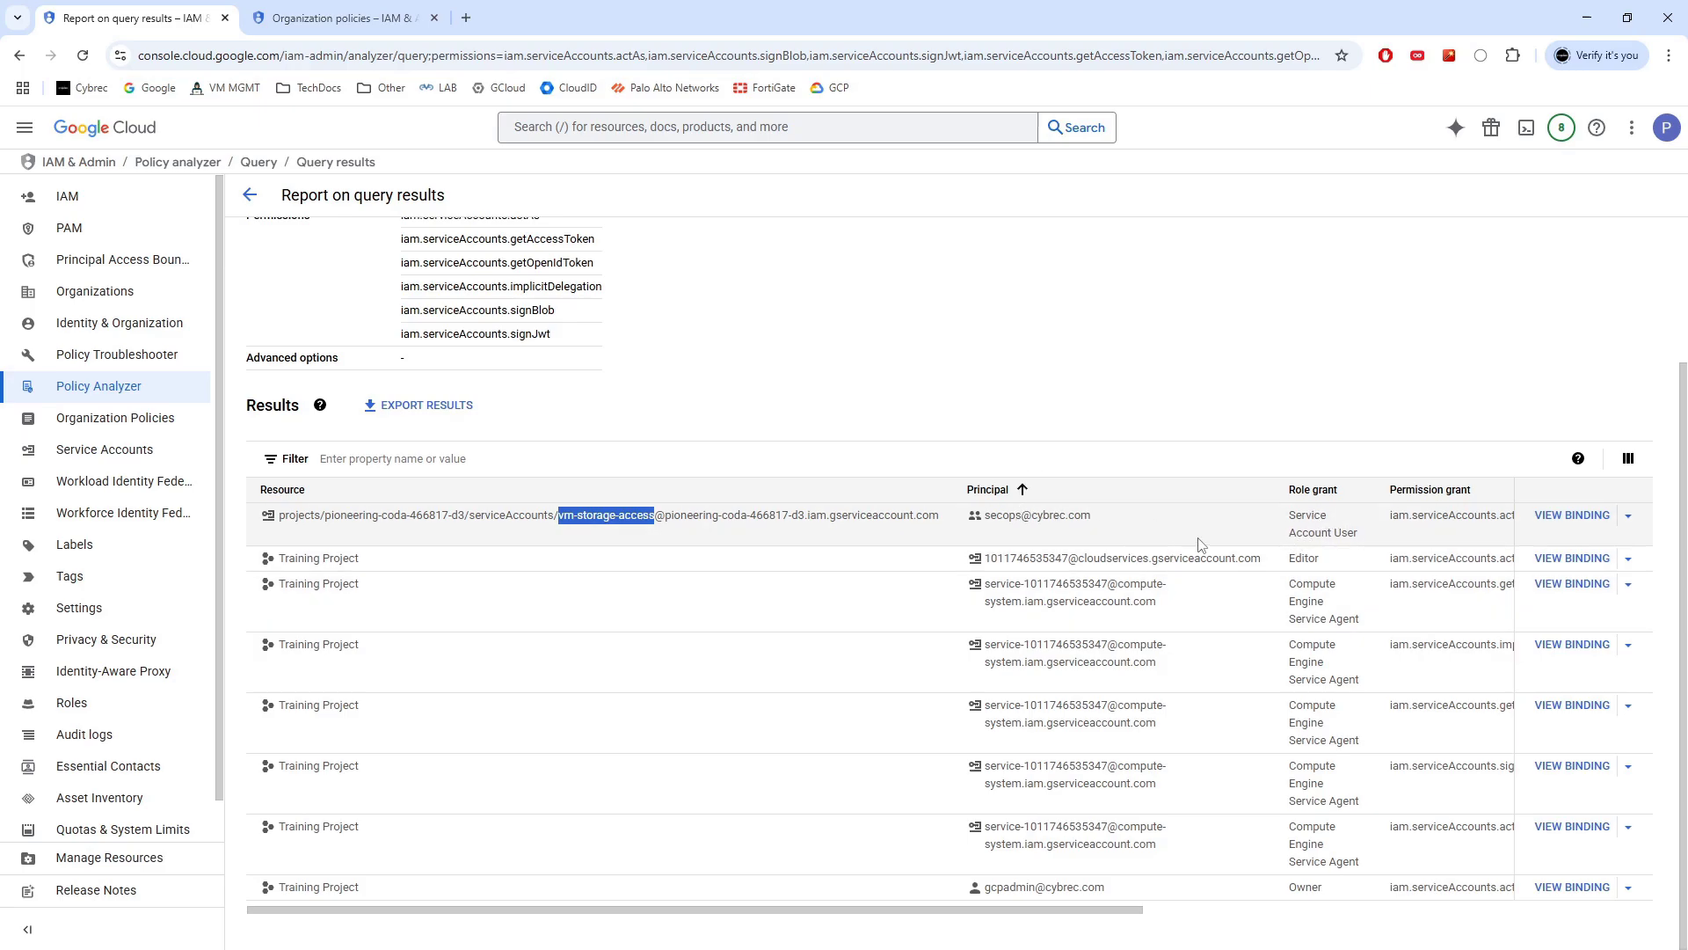
left_click_drag(1357, 542, 1290, 517)
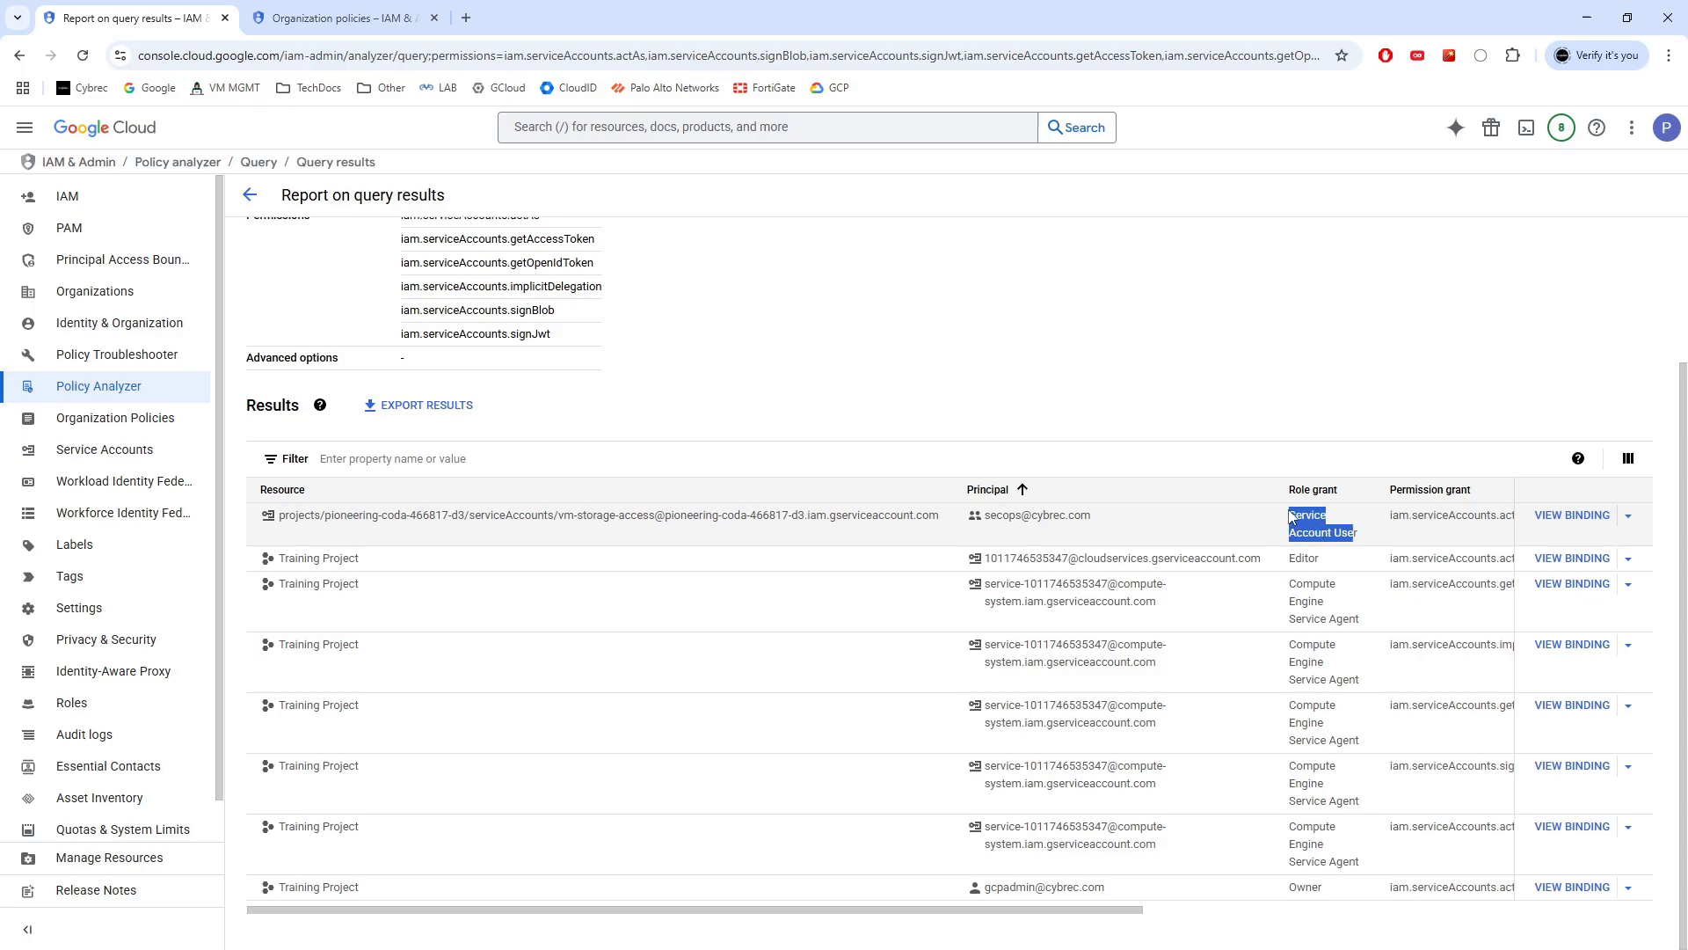
left_click(1569, 517)
left_click_drag(961, 312, 786, 313)
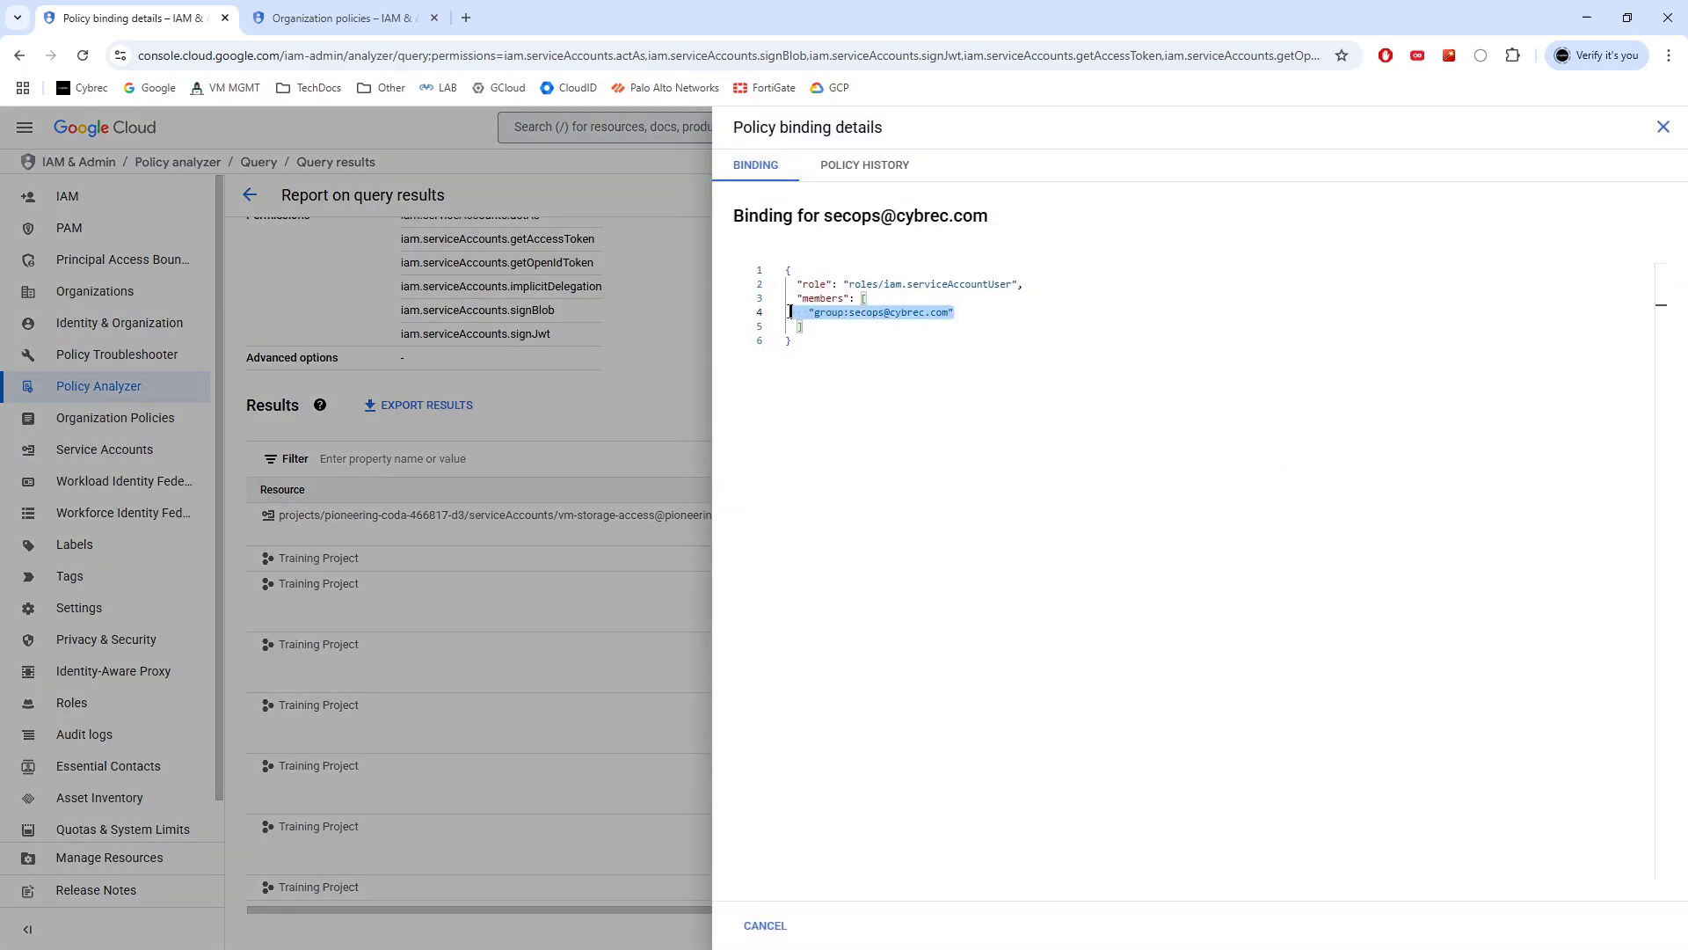
left_click(1663, 126)
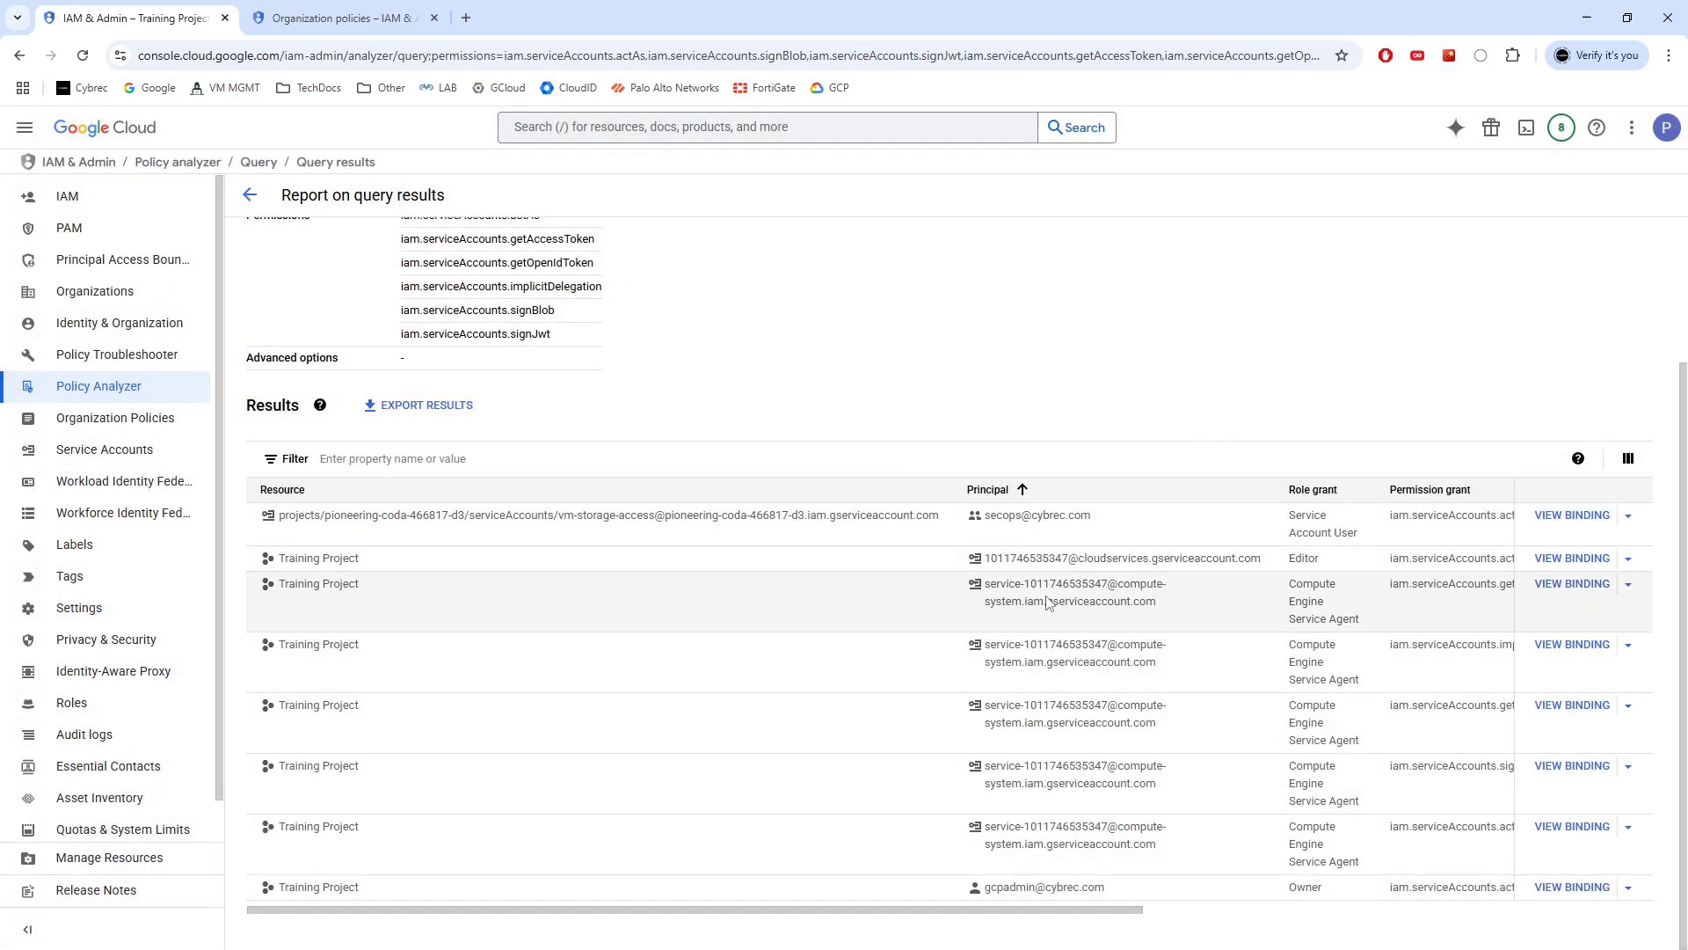
left_click_drag(990, 563, 1260, 560)
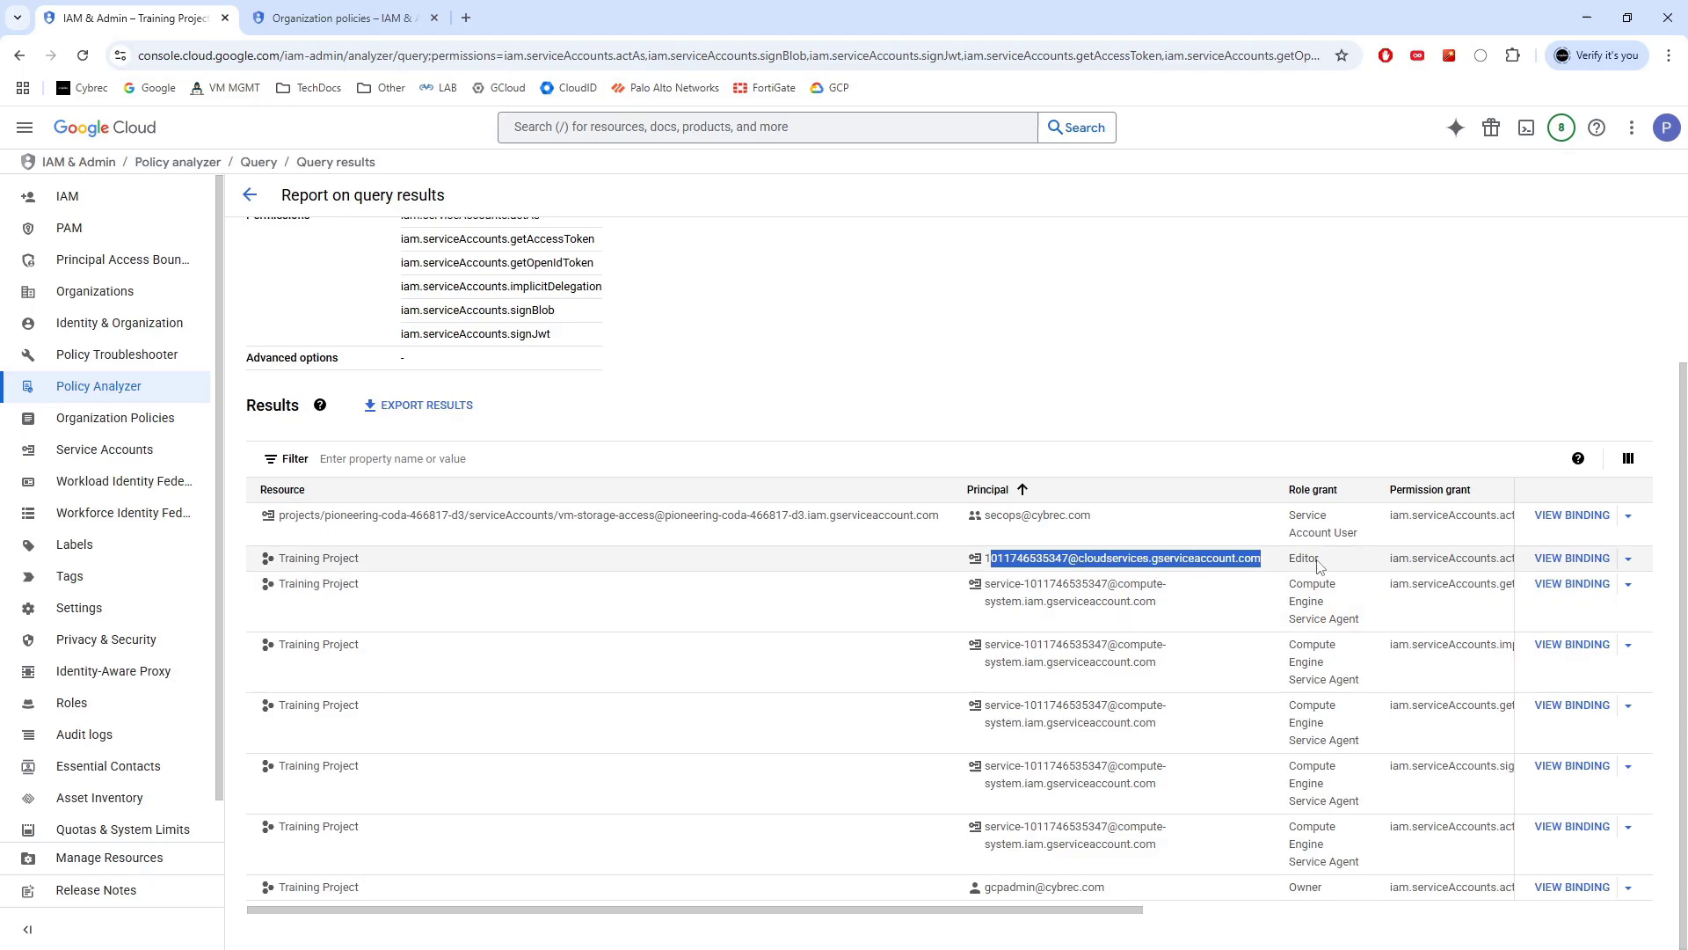
left_click_drag(1319, 565, 1287, 565)
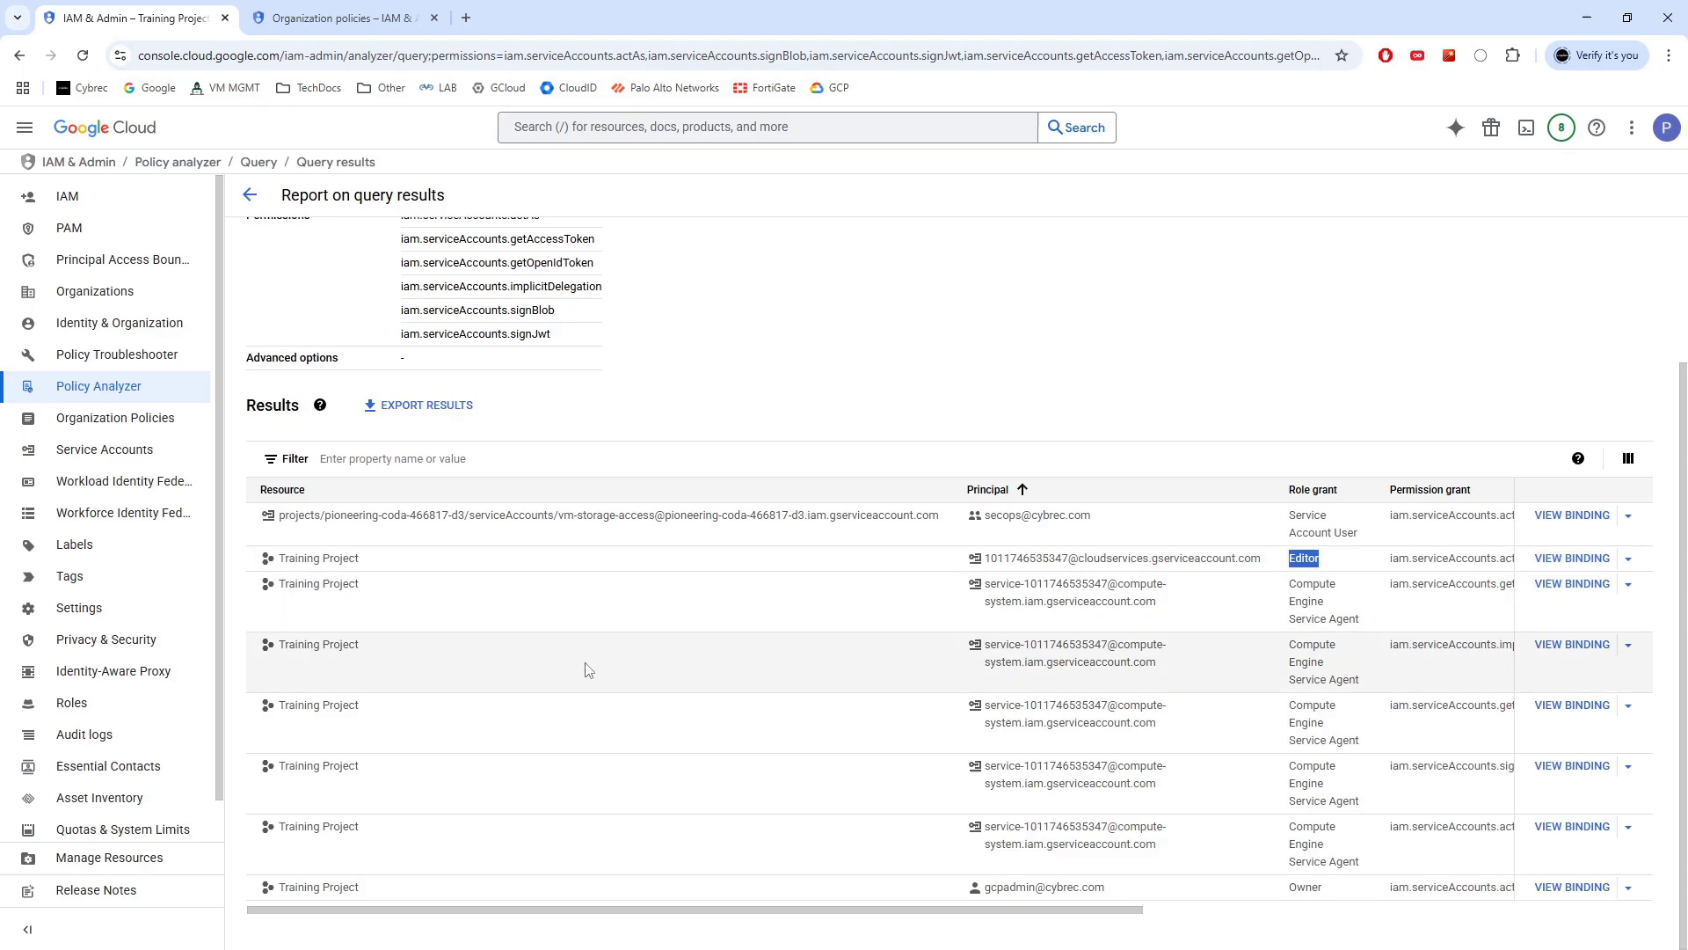
left_click_drag(1109, 891, 986, 891)
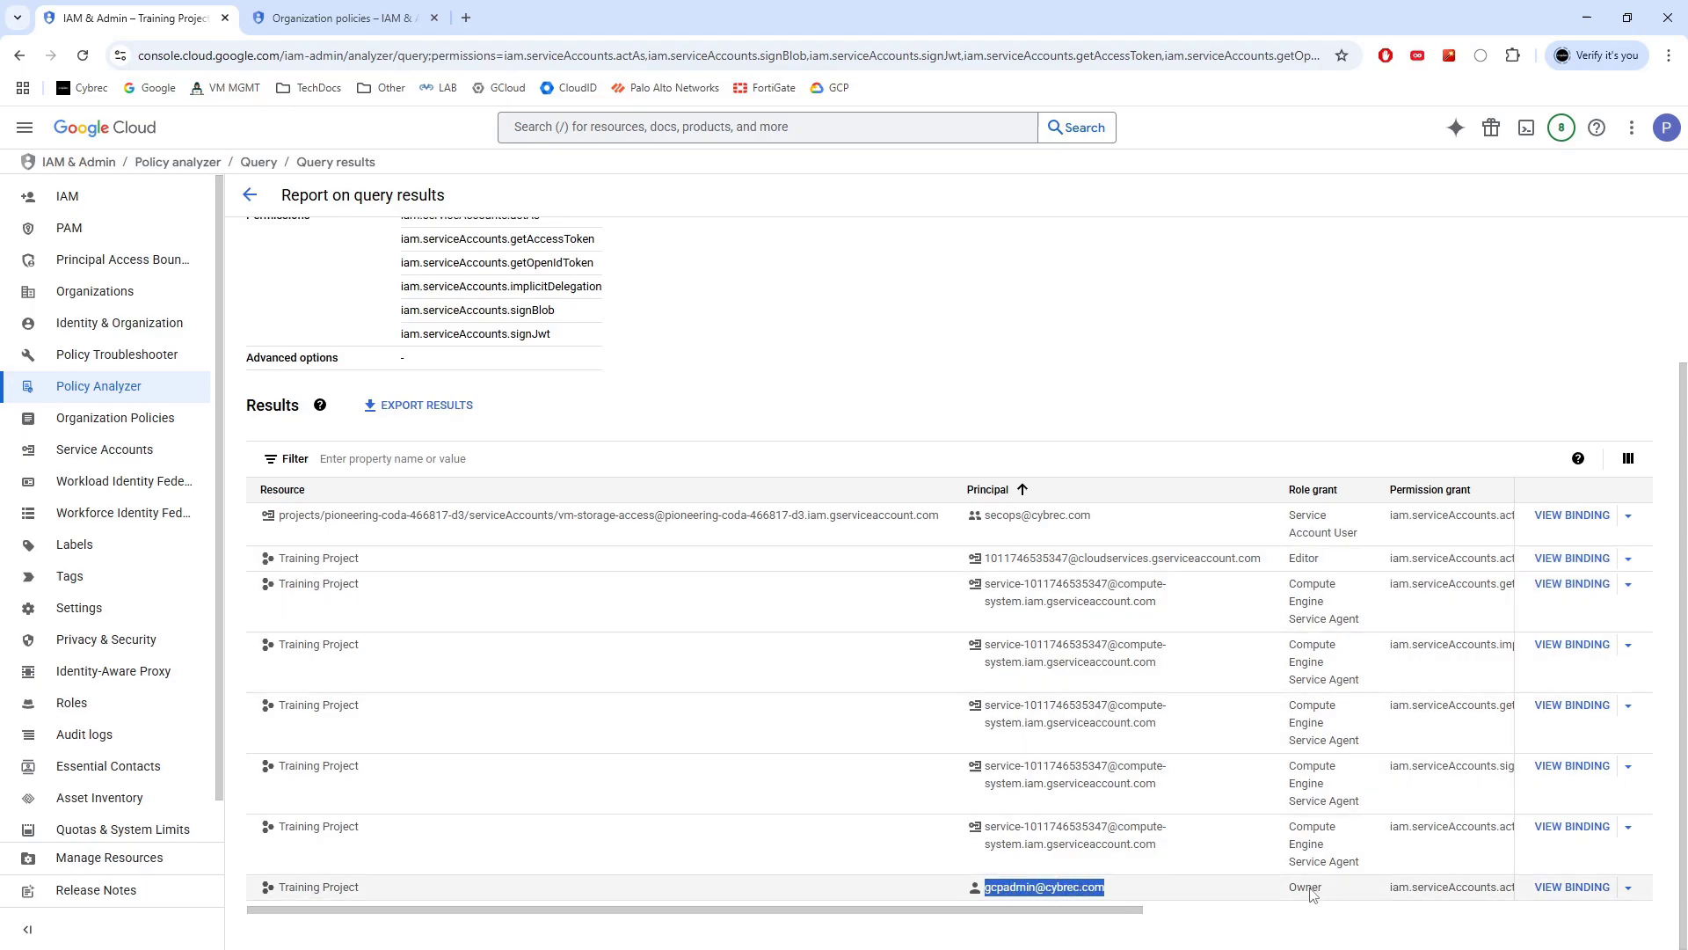
left_click_drag(384, 890, 282, 891)
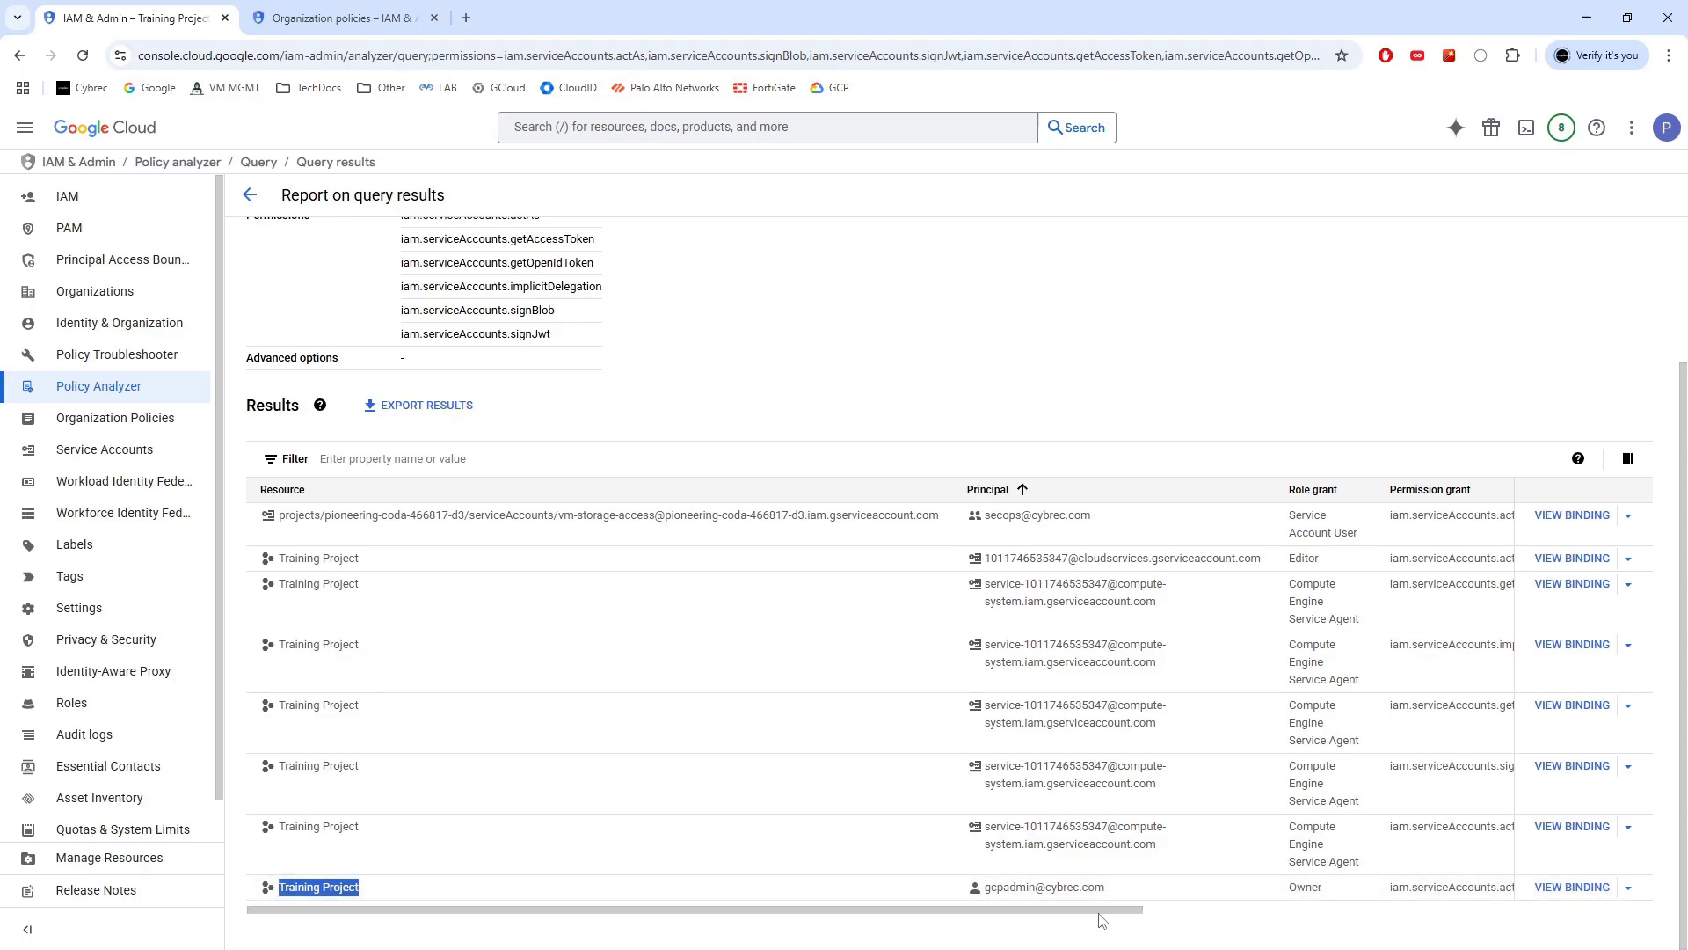
scroll(1109, 916, "right", 1)
left_click_drag(1109, 916, 1184, 893)
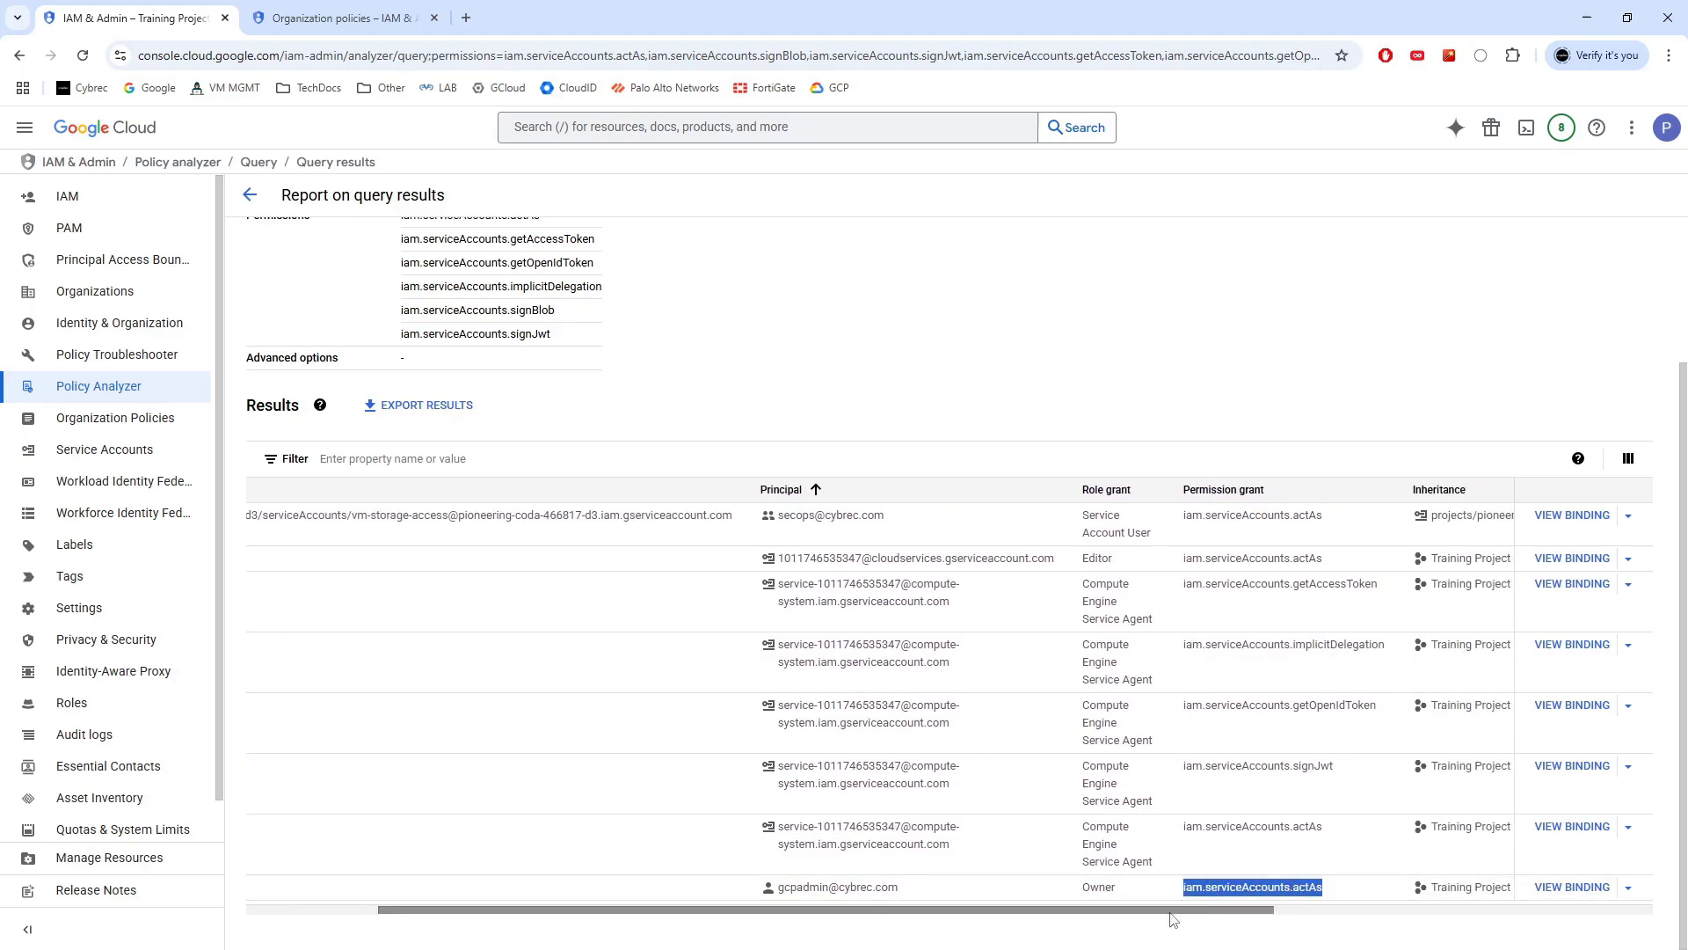
left_click(1571, 887)
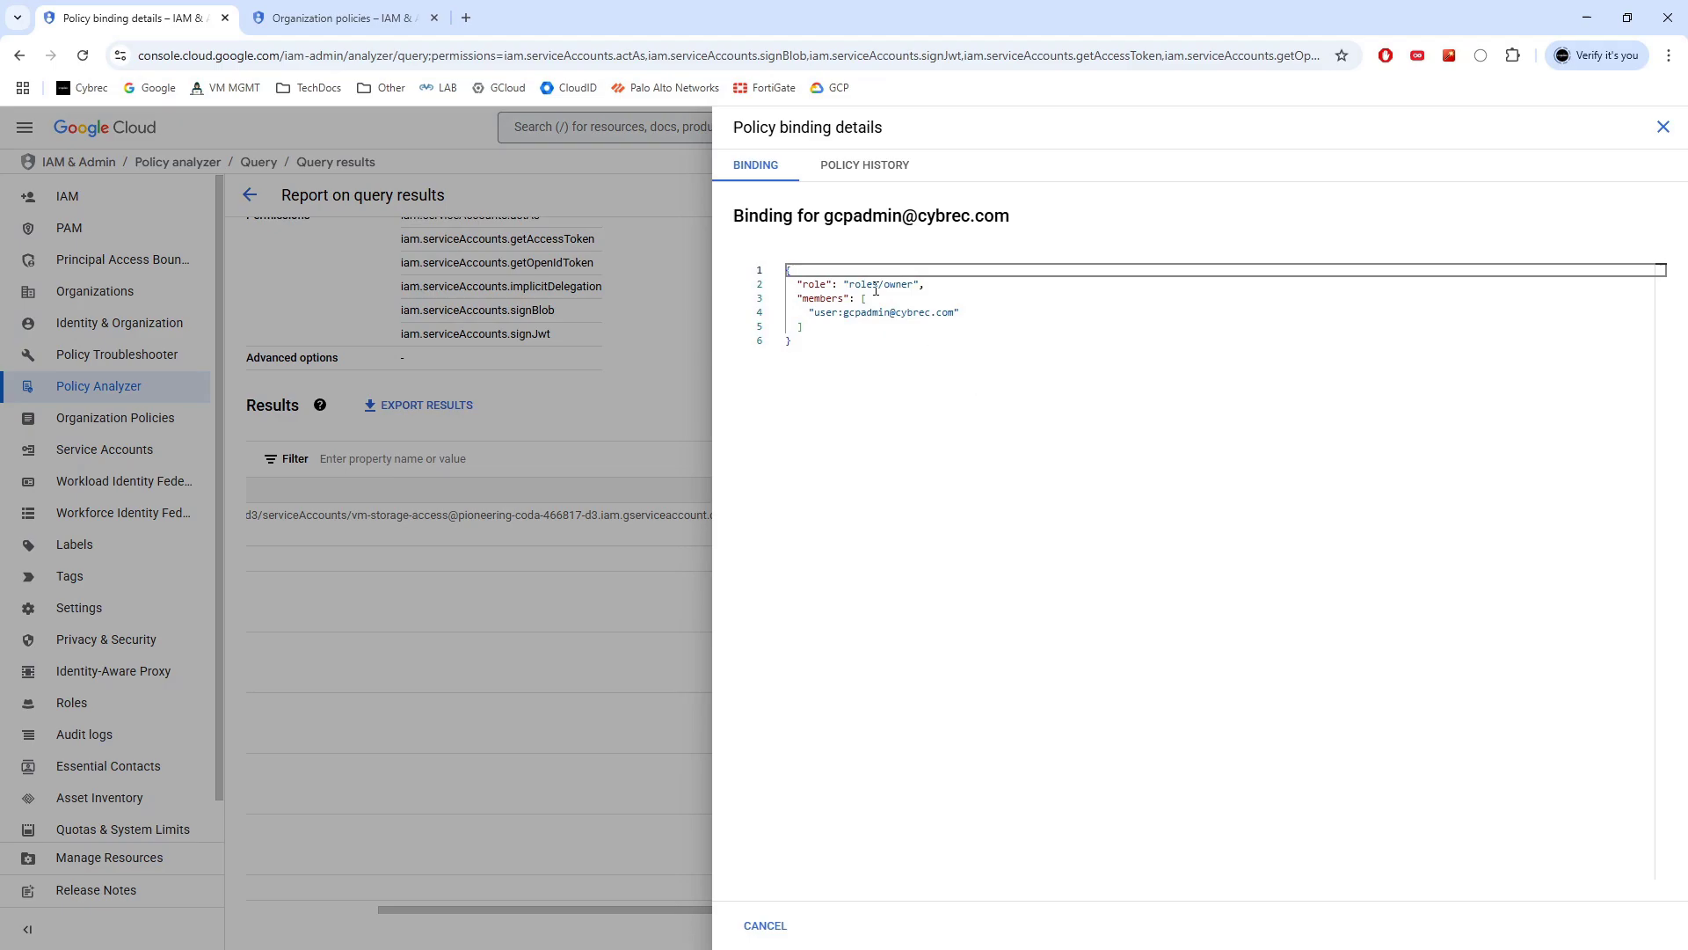
Rerun the impersonation query with resource listing and group-member expansion both enabled
left_click(1663, 127)
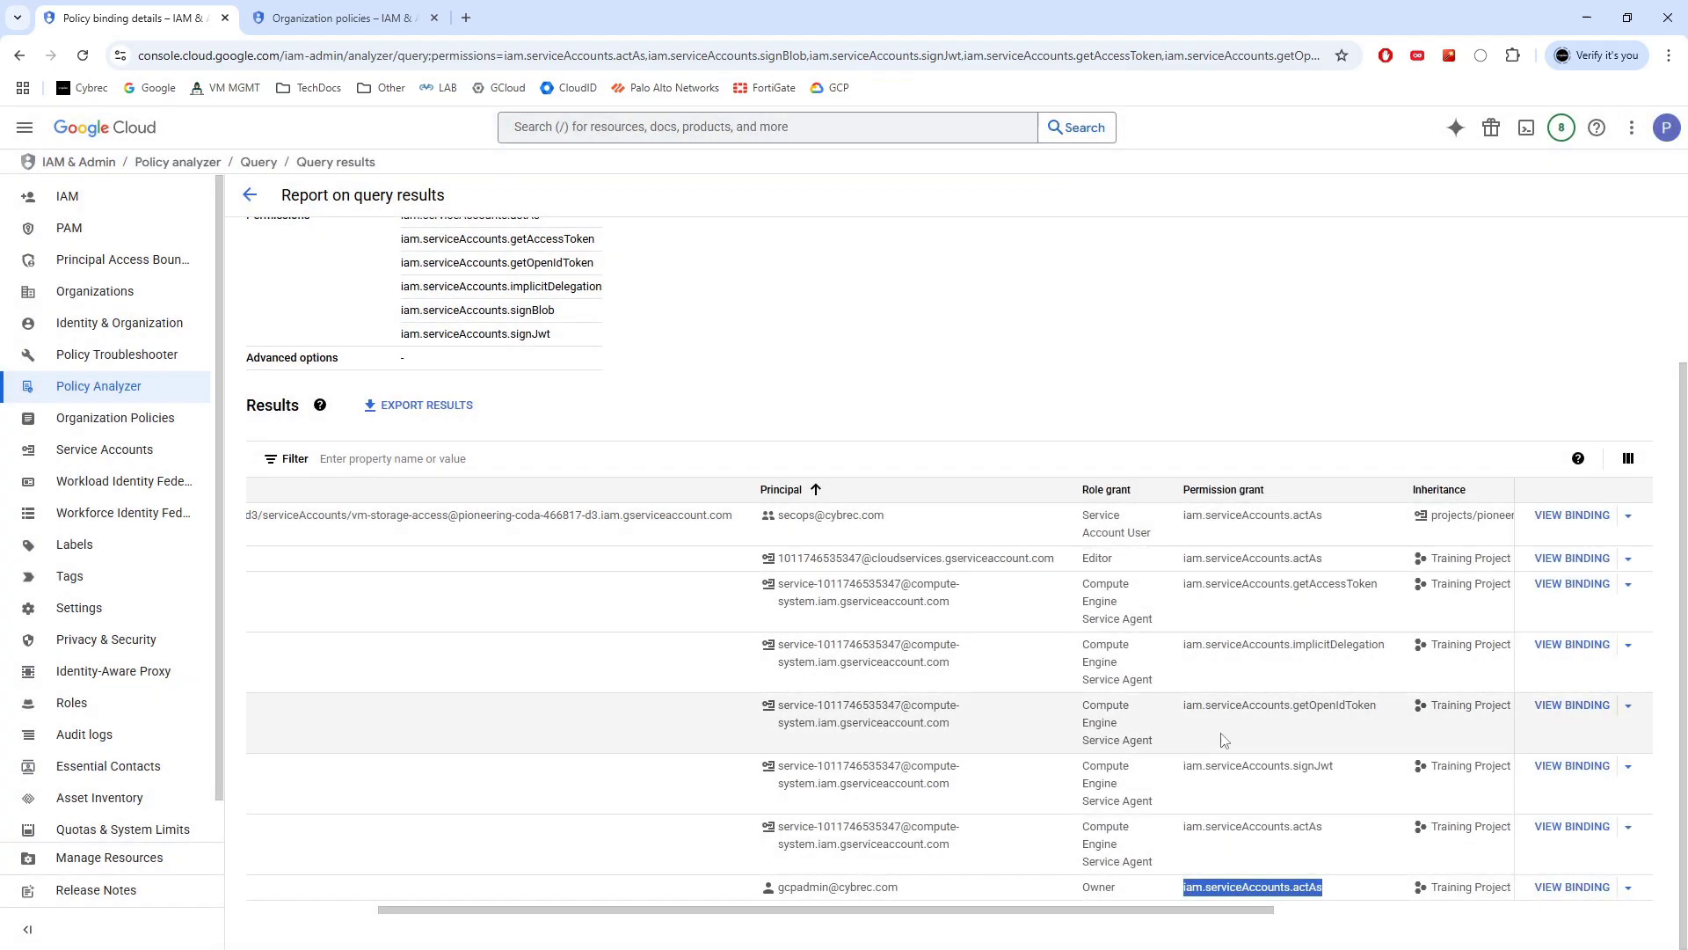
left_click(250, 194)
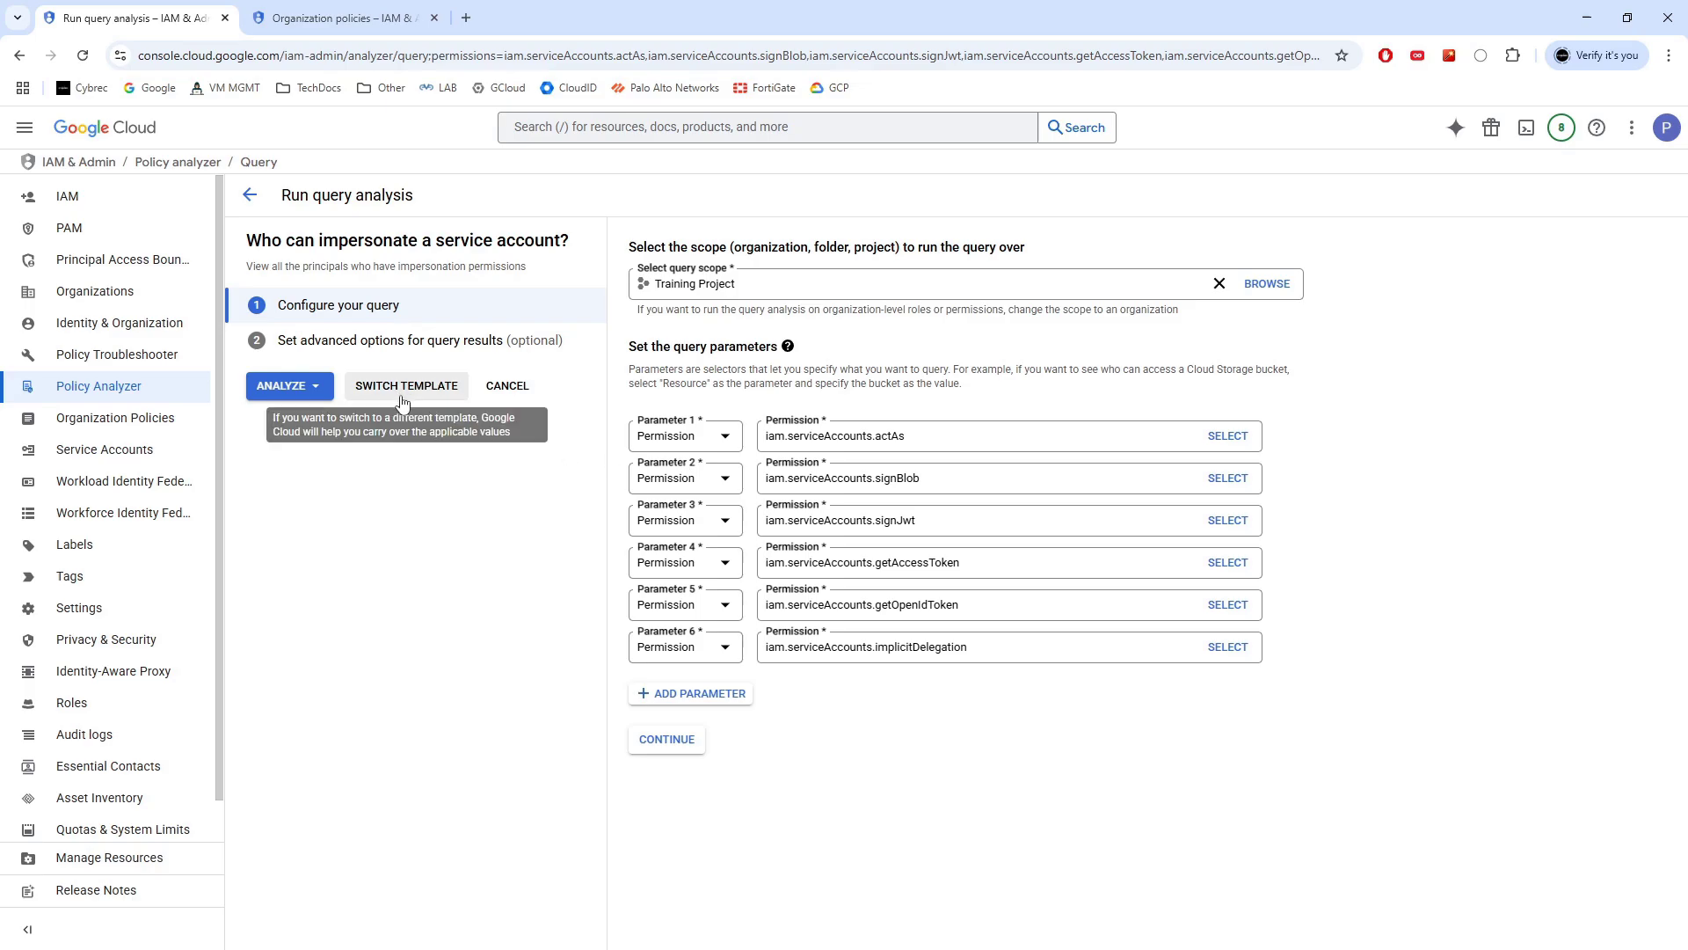
left_click(658, 741)
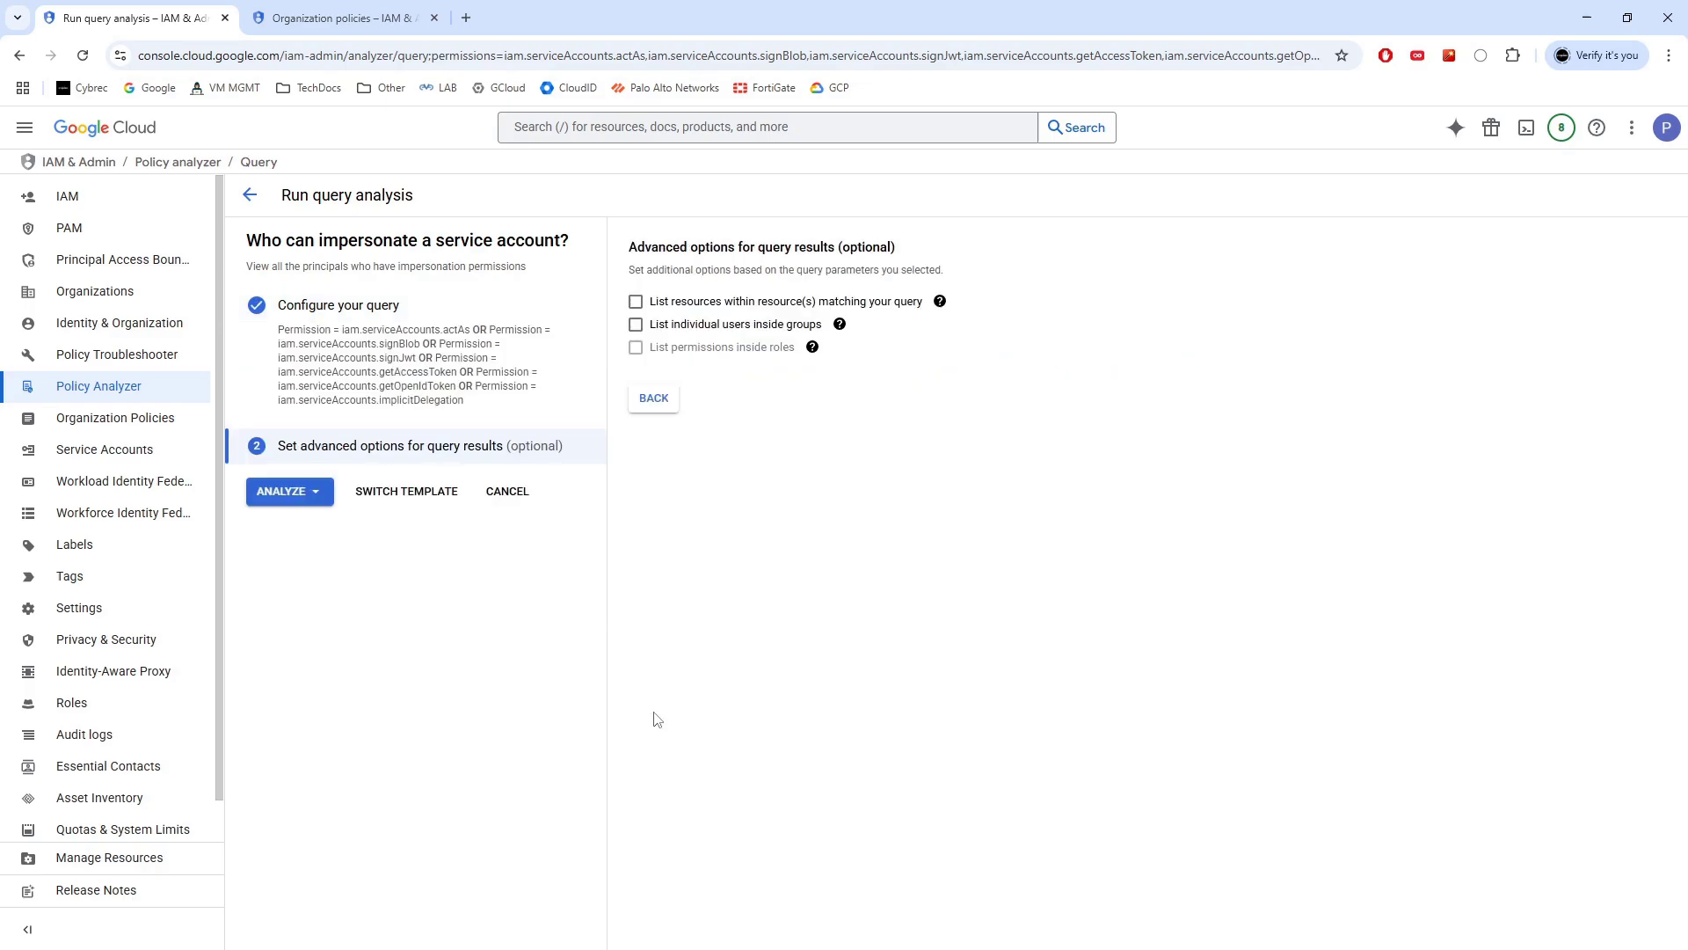
left_click(636, 326)
left_click(278, 497)
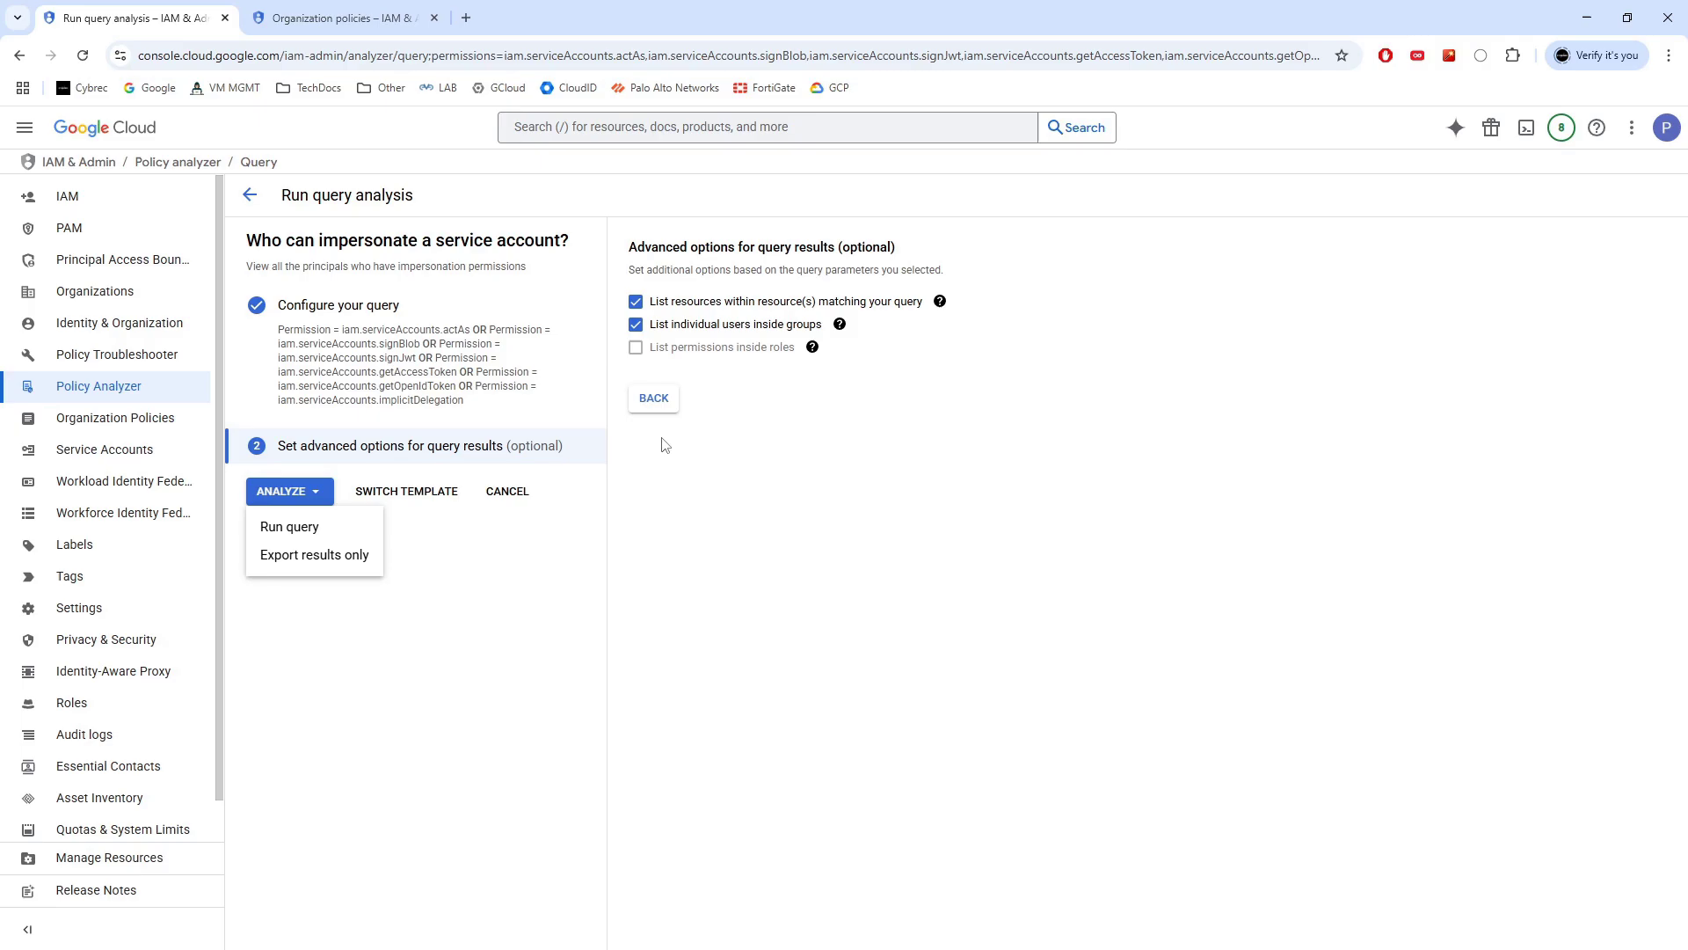
left_click(303, 526)
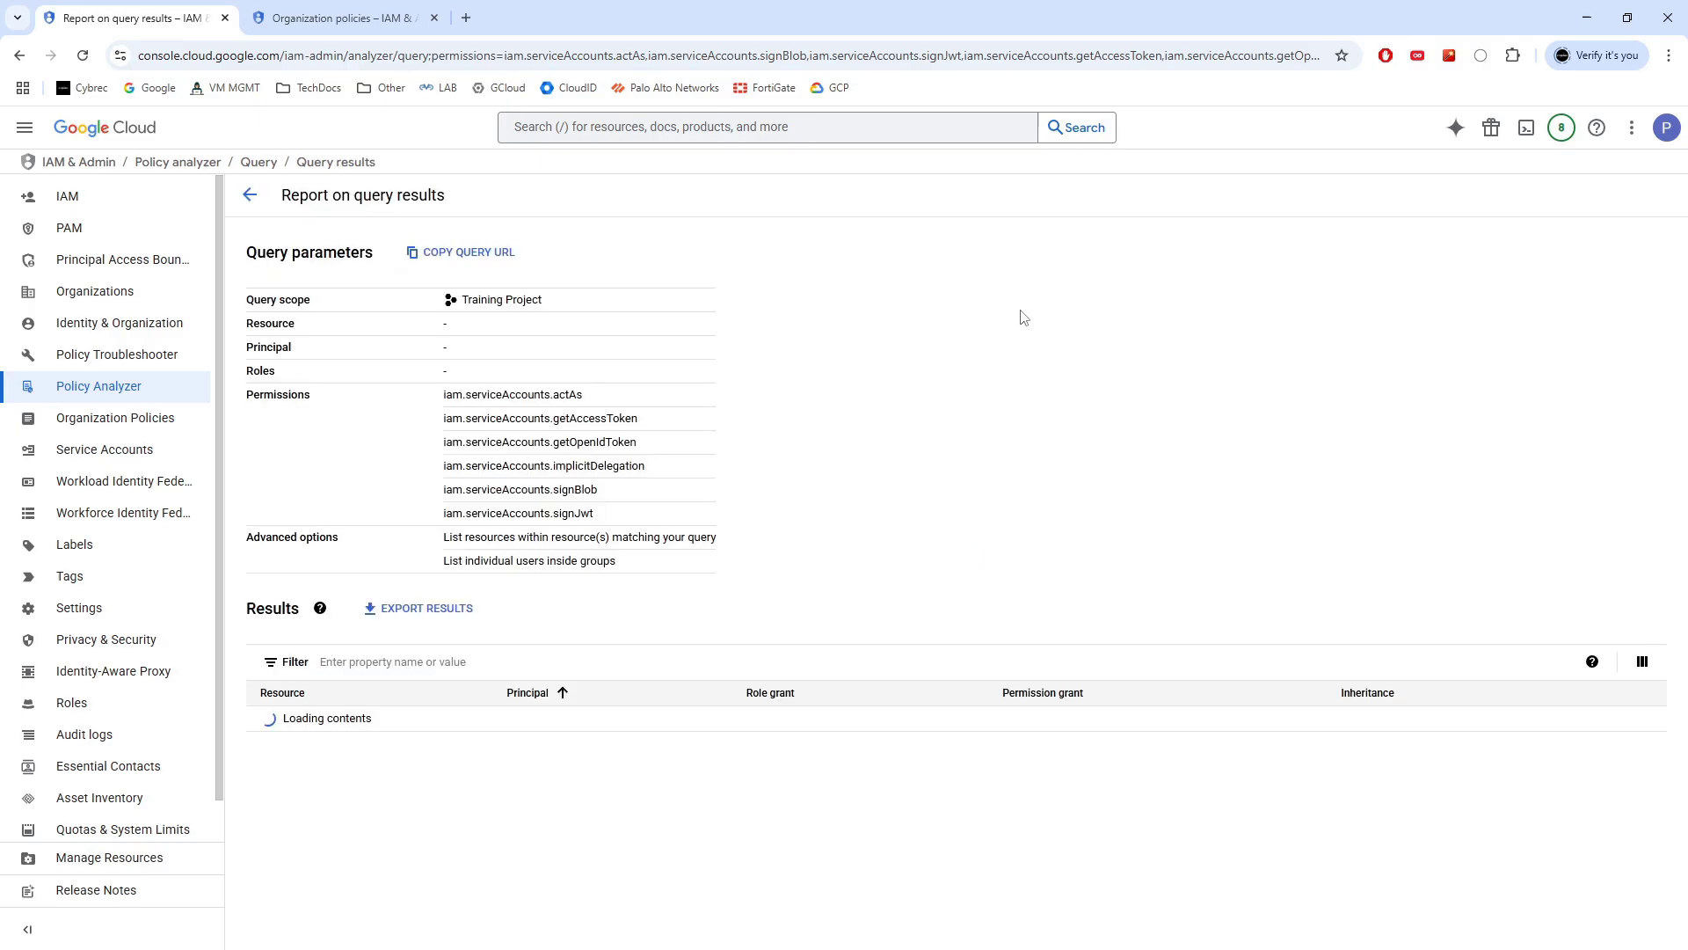
Review the 21 expanded results, noting the Editor service account and the project's Owner principal
scroll(798, 320, "down", 5)
scroll(791, 369, "down", 5)
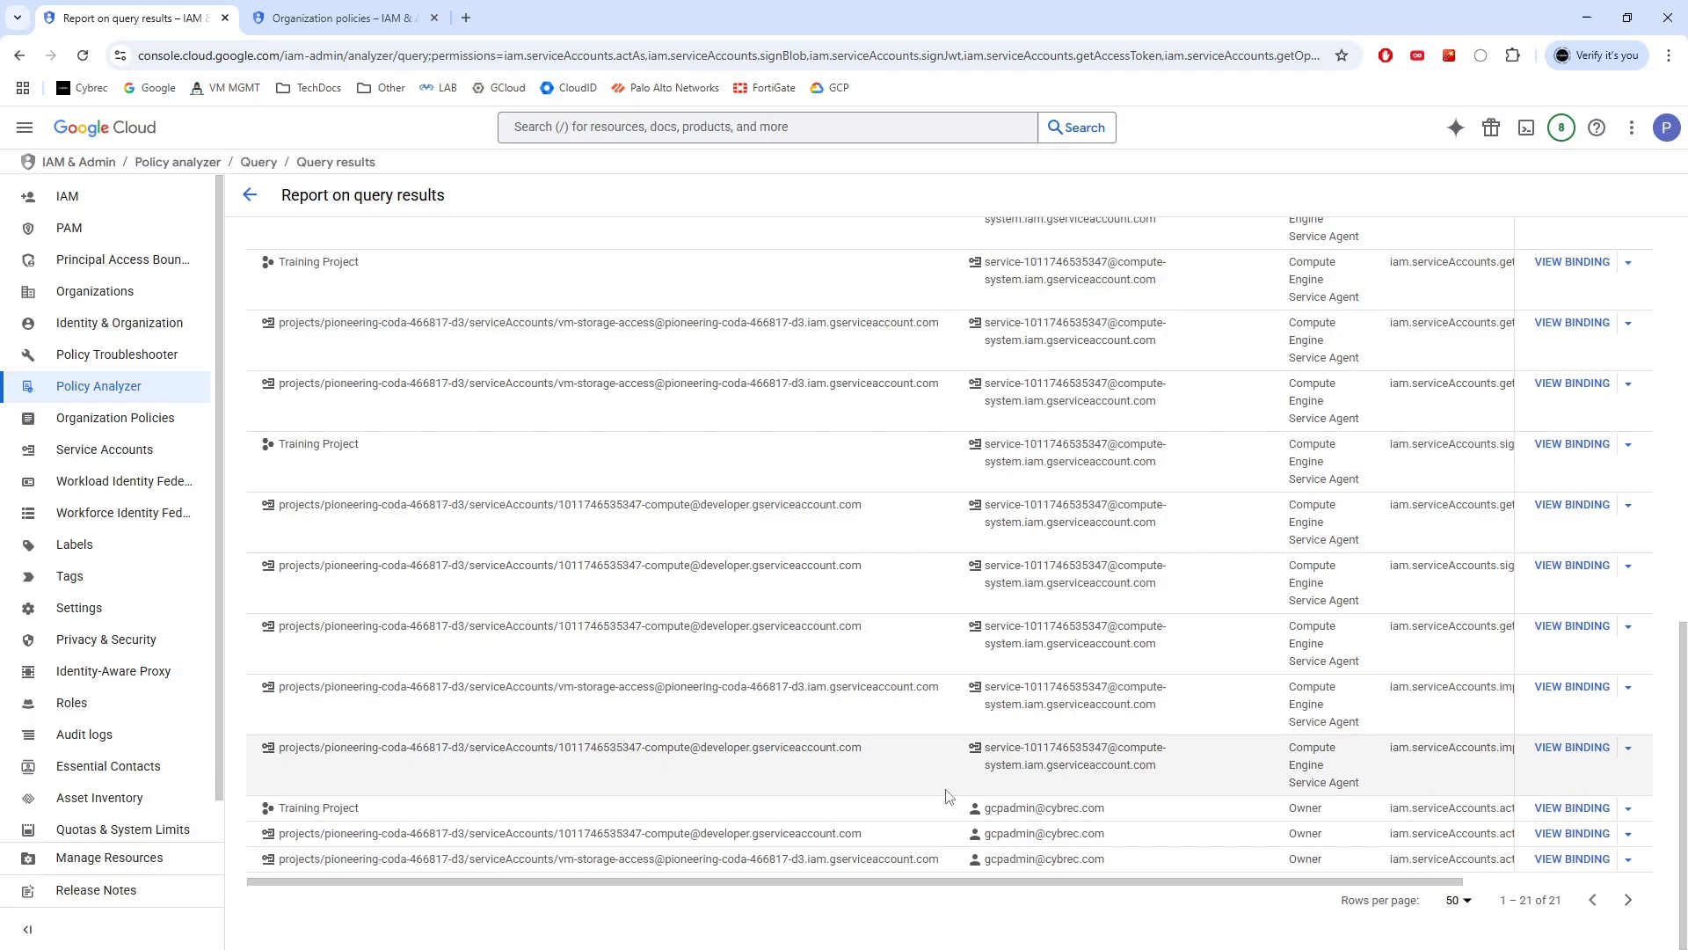
scroll(930, 814, "up", 10)
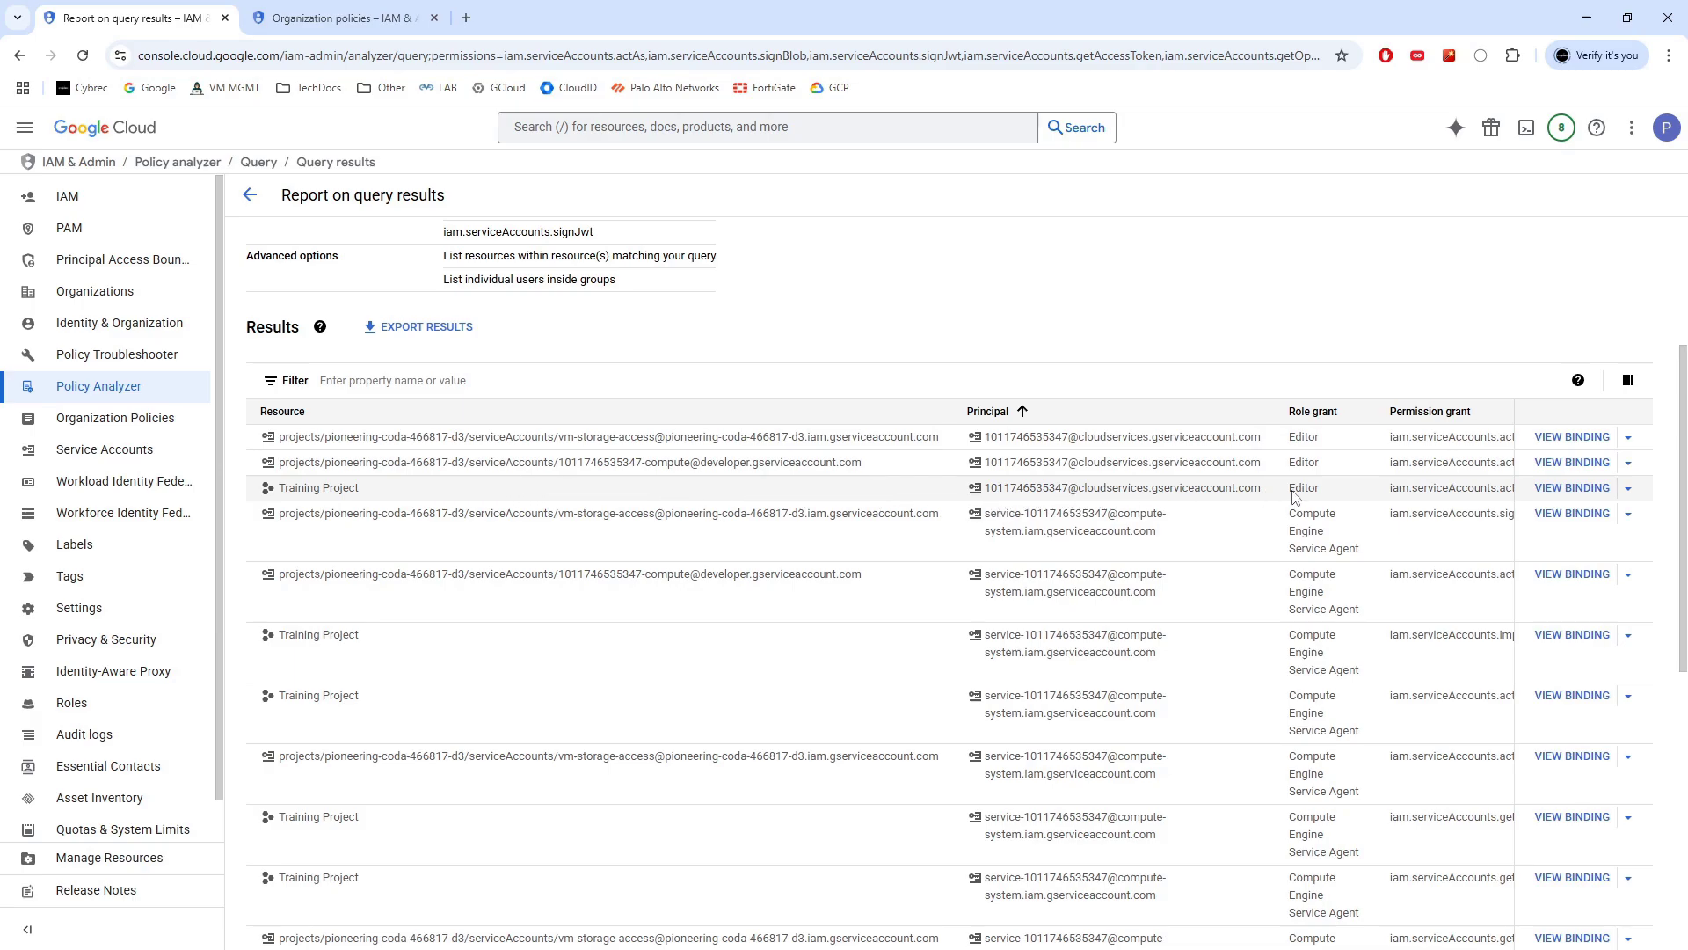
left_click_drag(1273, 493, 992, 494)
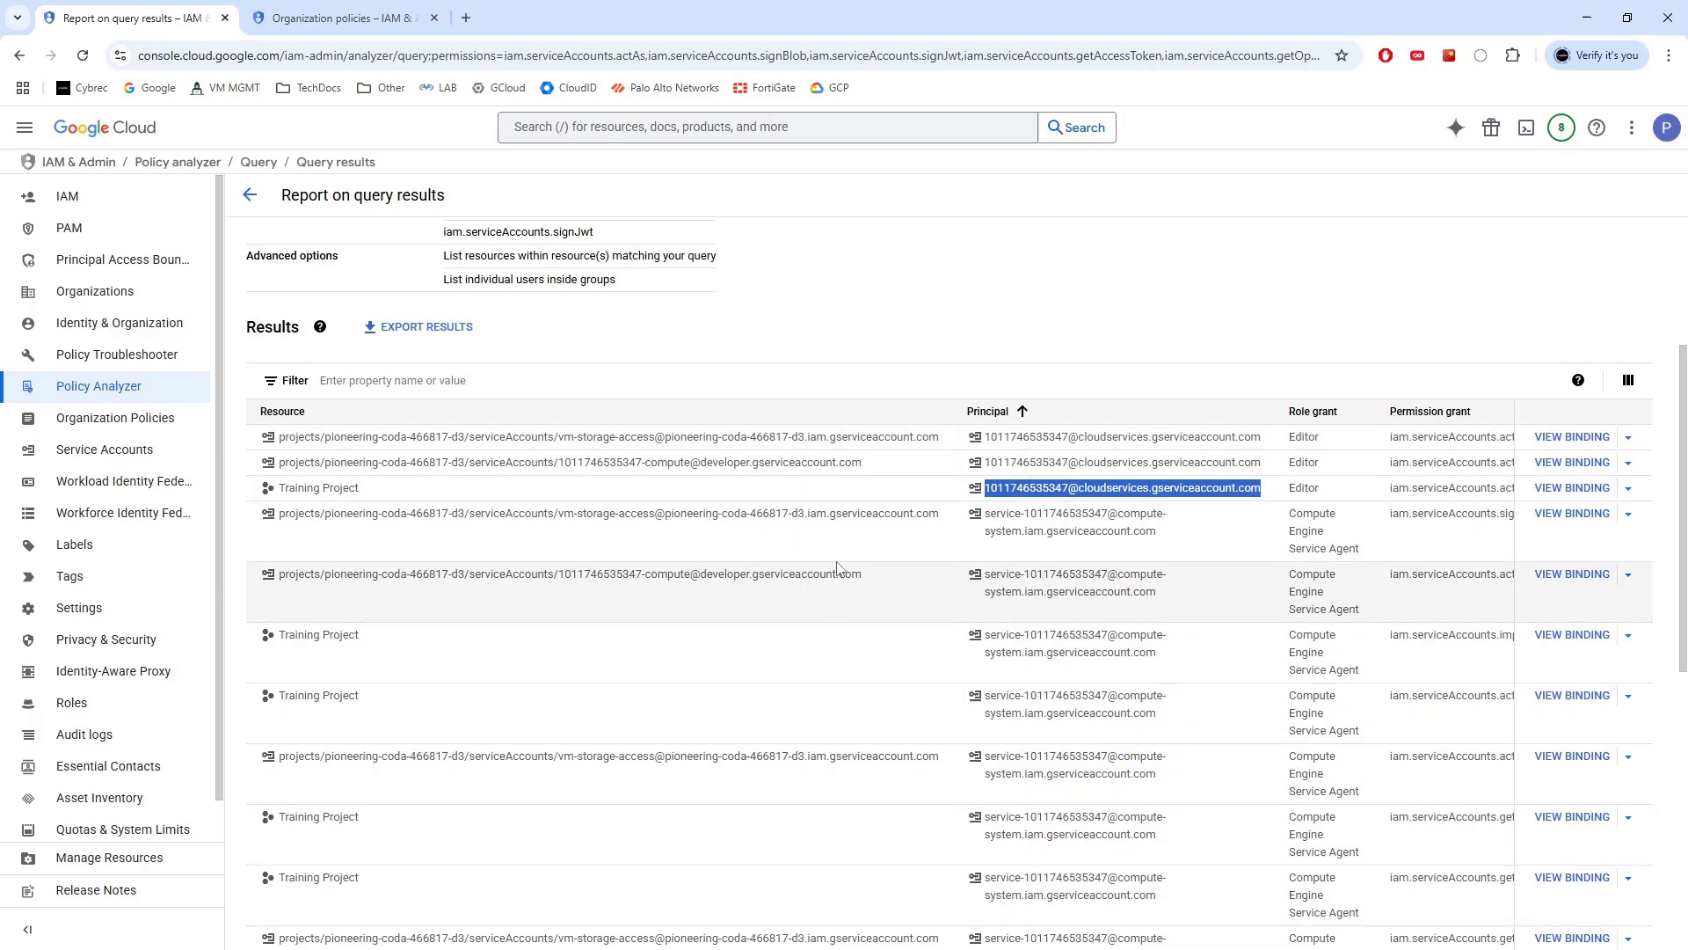
scroll(837, 568, "down", 6)
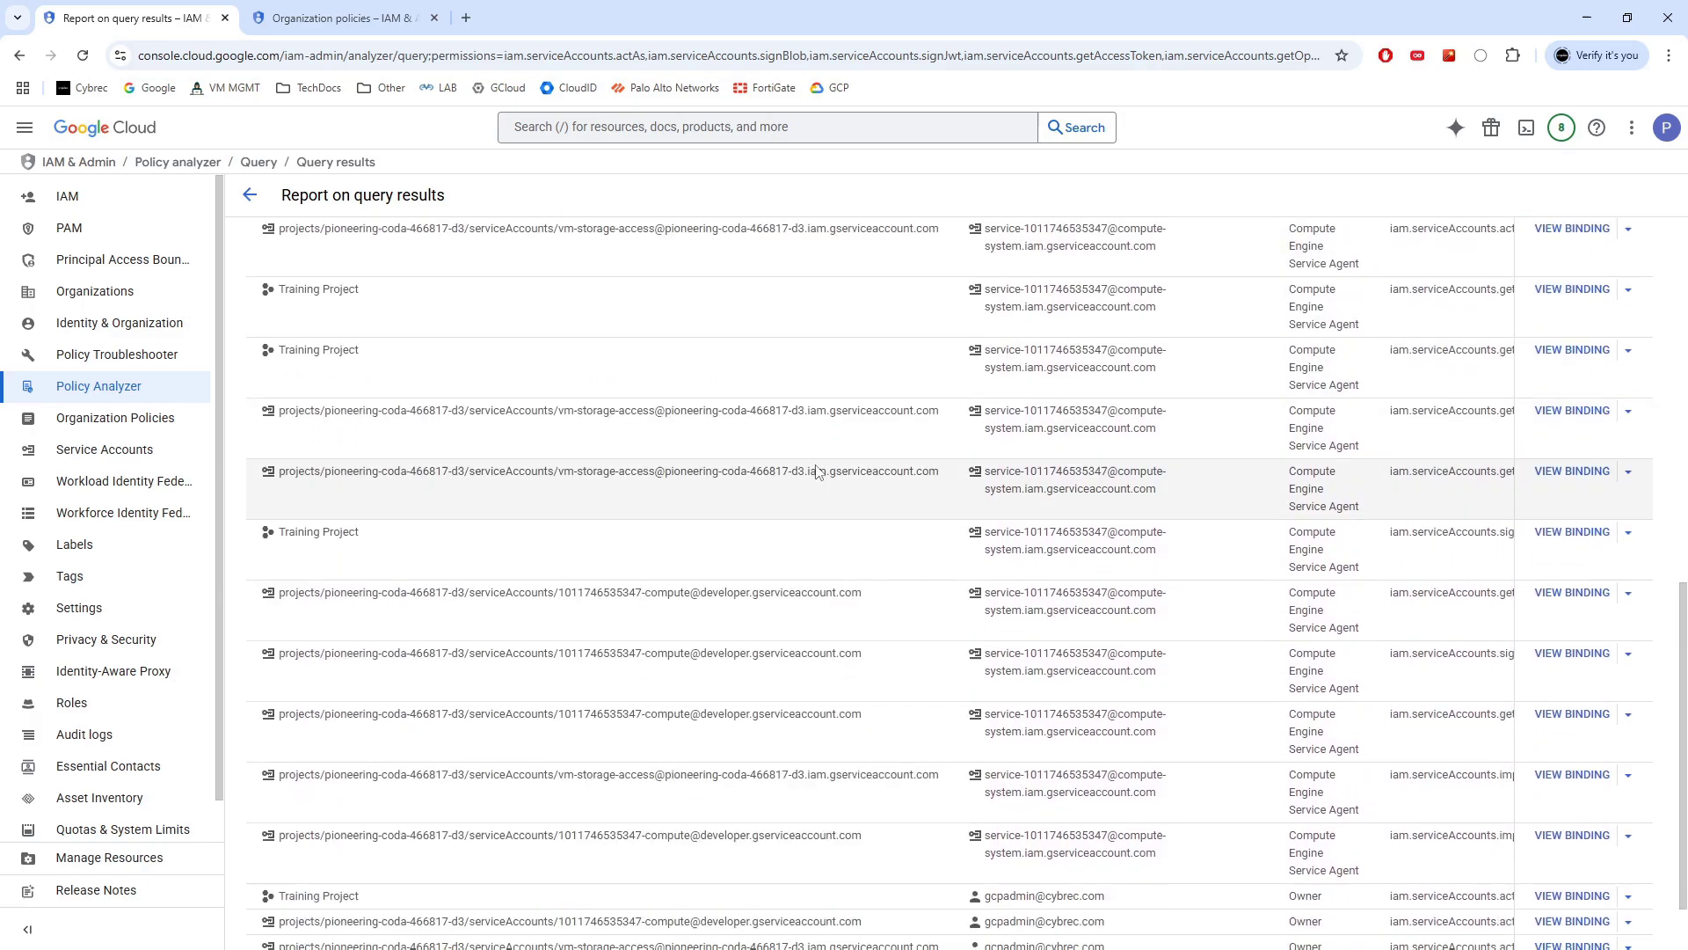
scroll(817, 472, "down", 2)
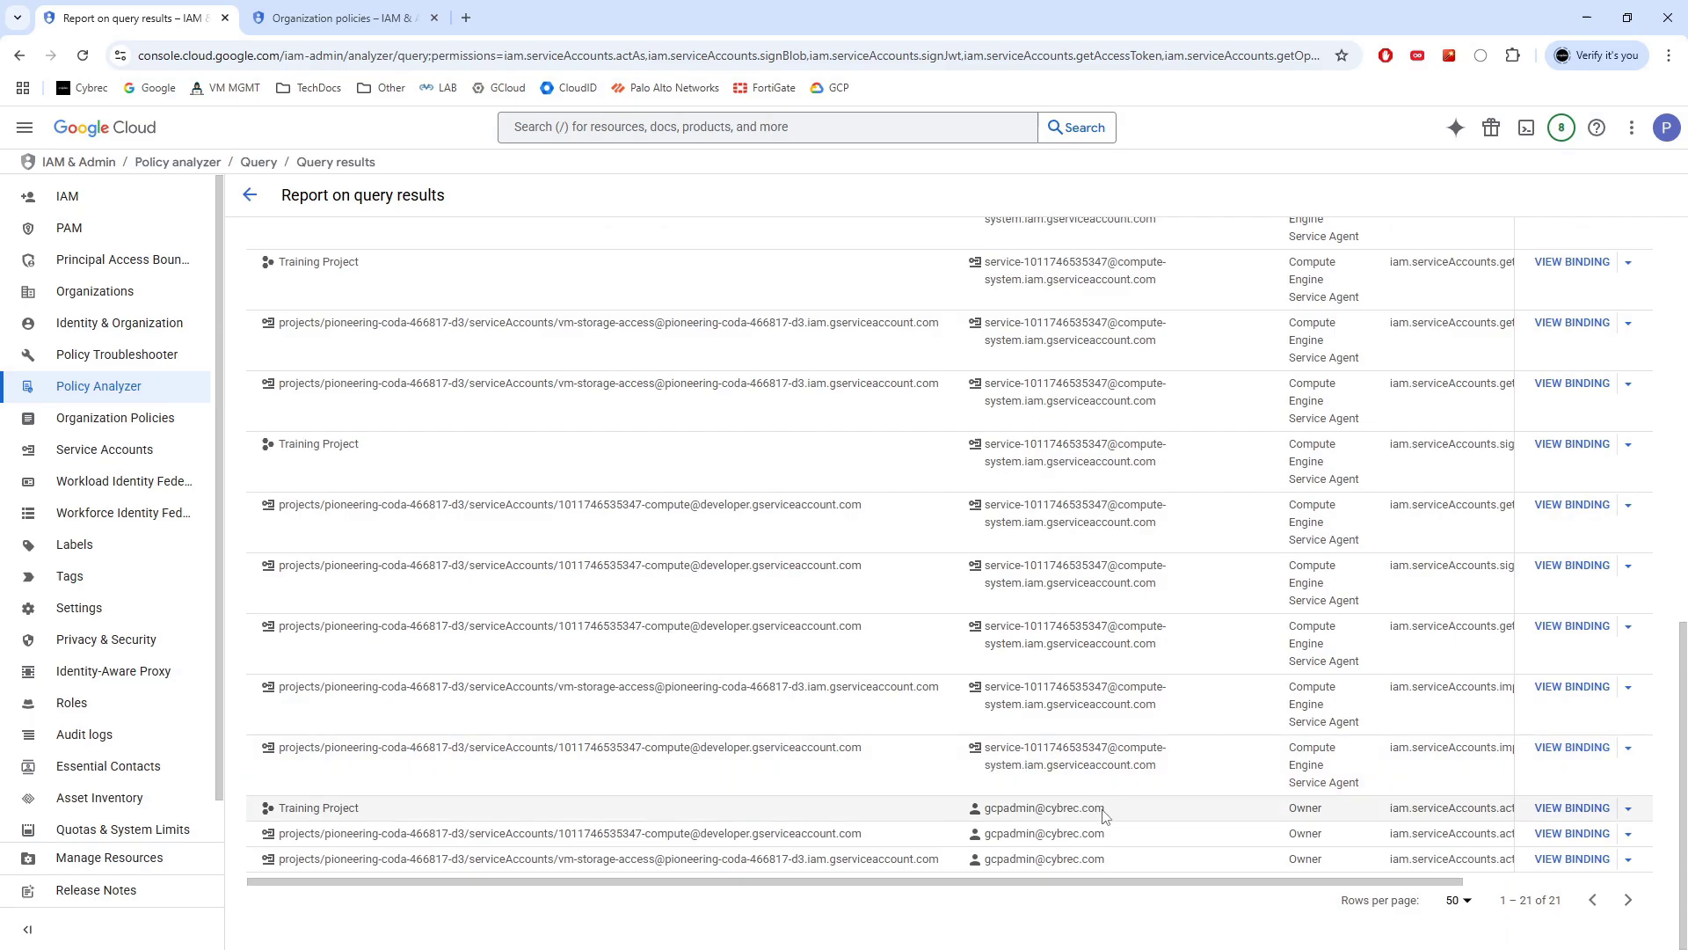
left_click_drag(1109, 816, 978, 810)
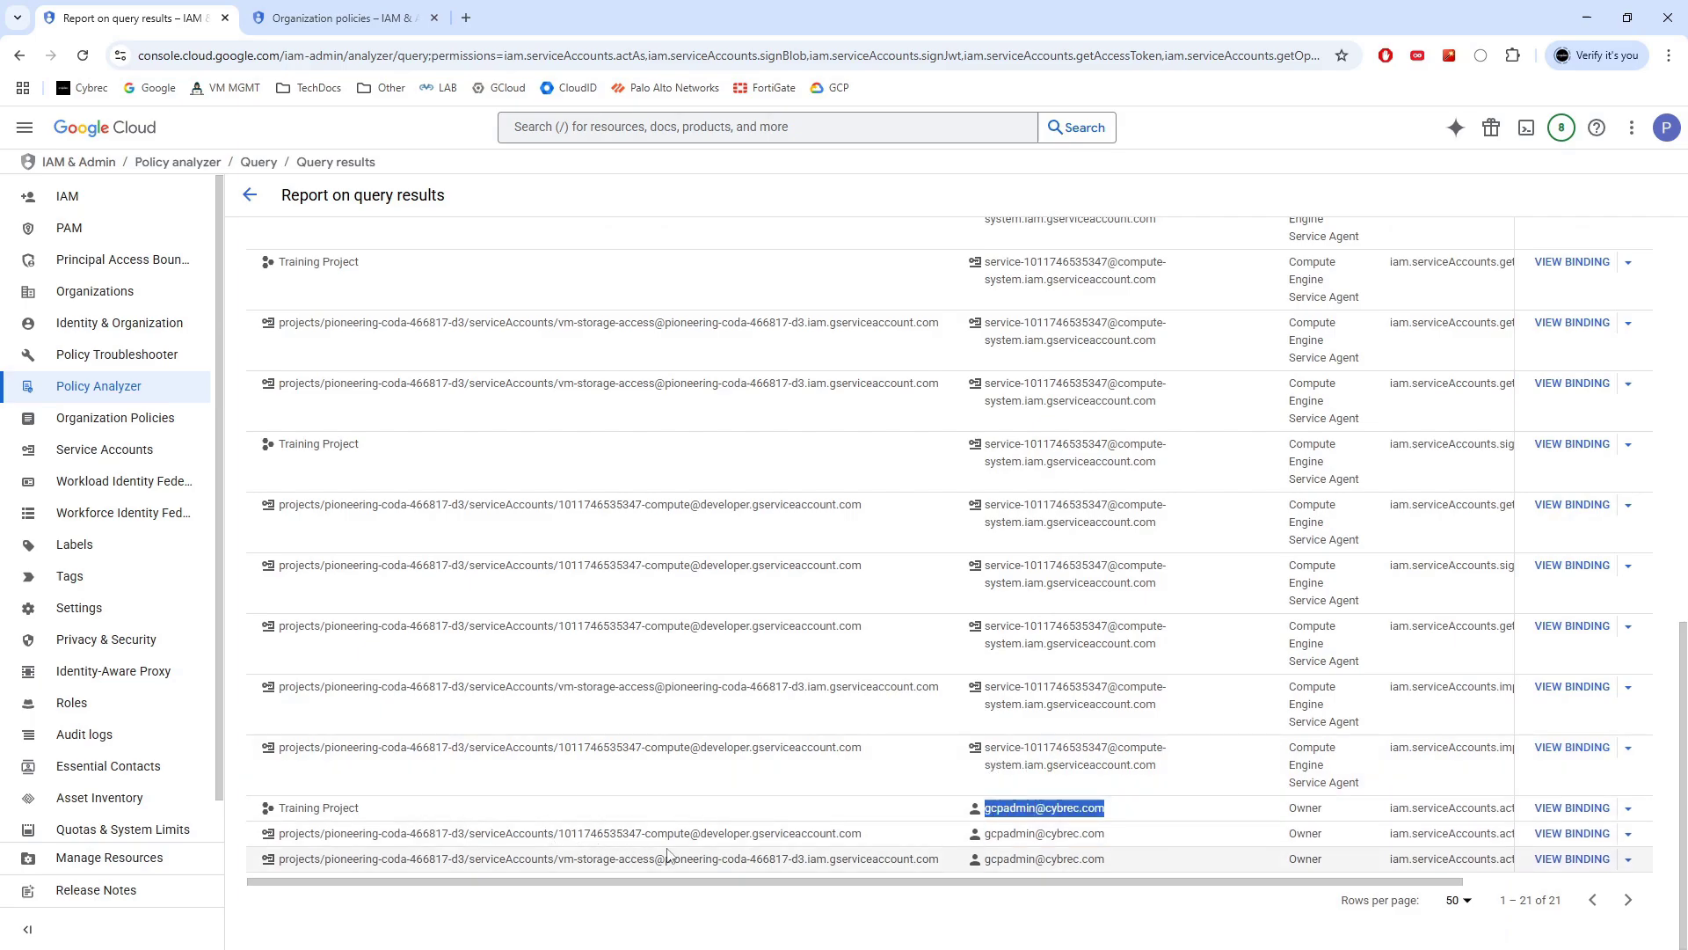
left_click_drag(642, 835, 559, 835)
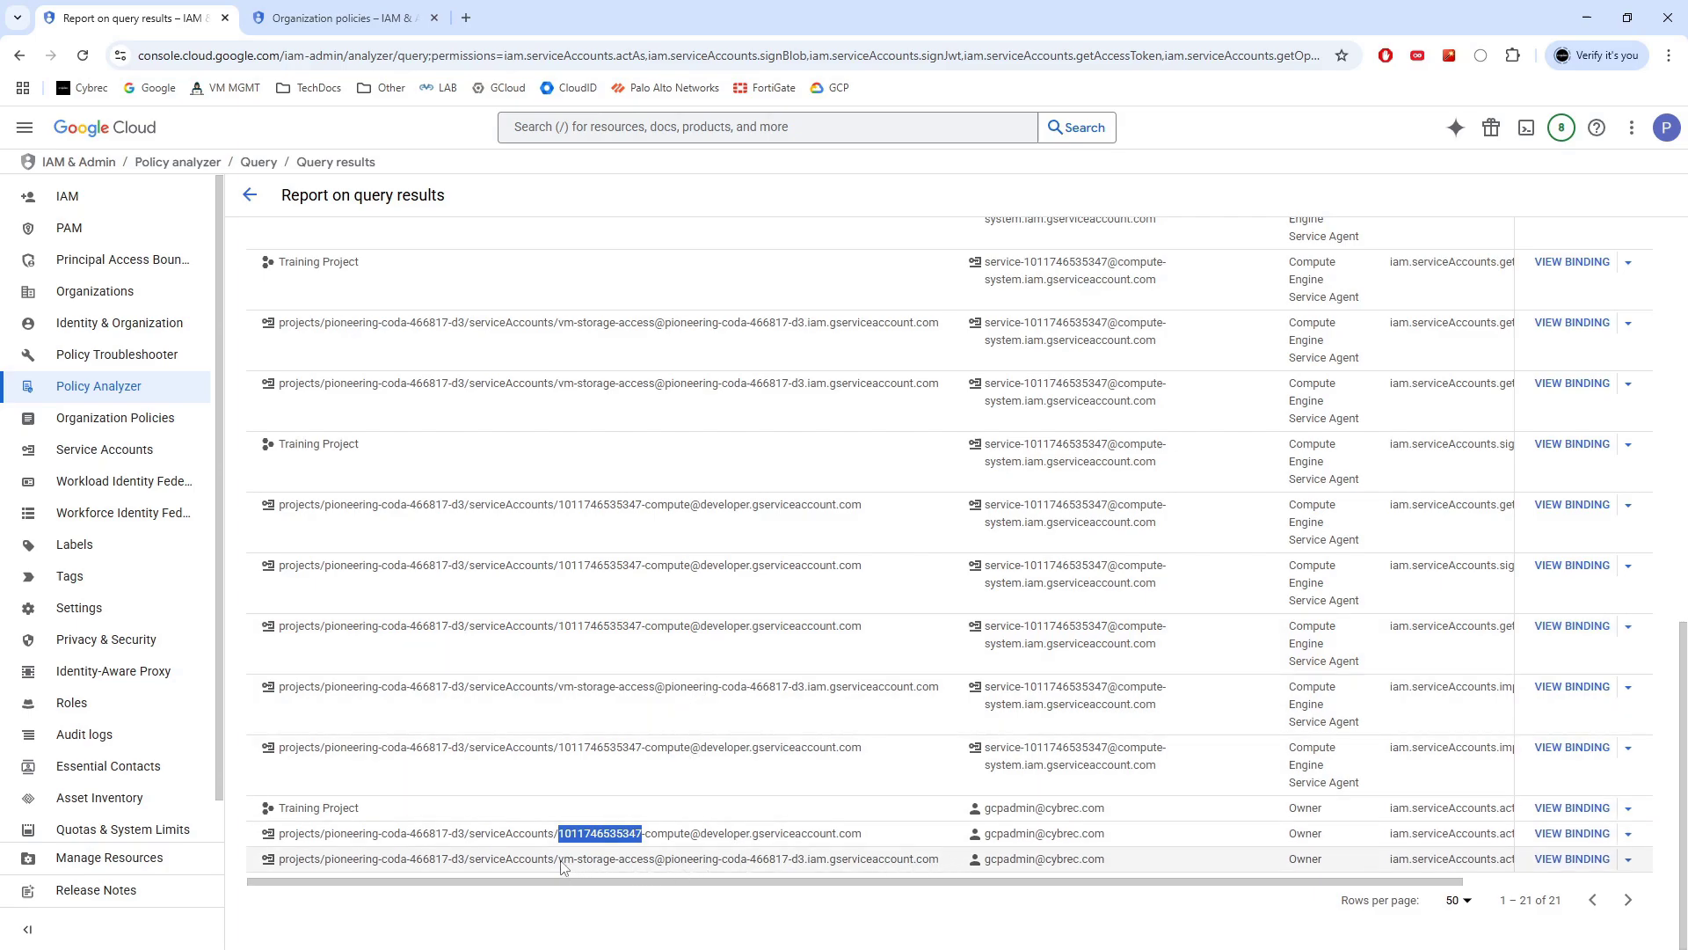
Note the getAccessToken grant and the compute service agent on vm-storage-access, then leave the results
left_click_drag(559, 862, 651, 863)
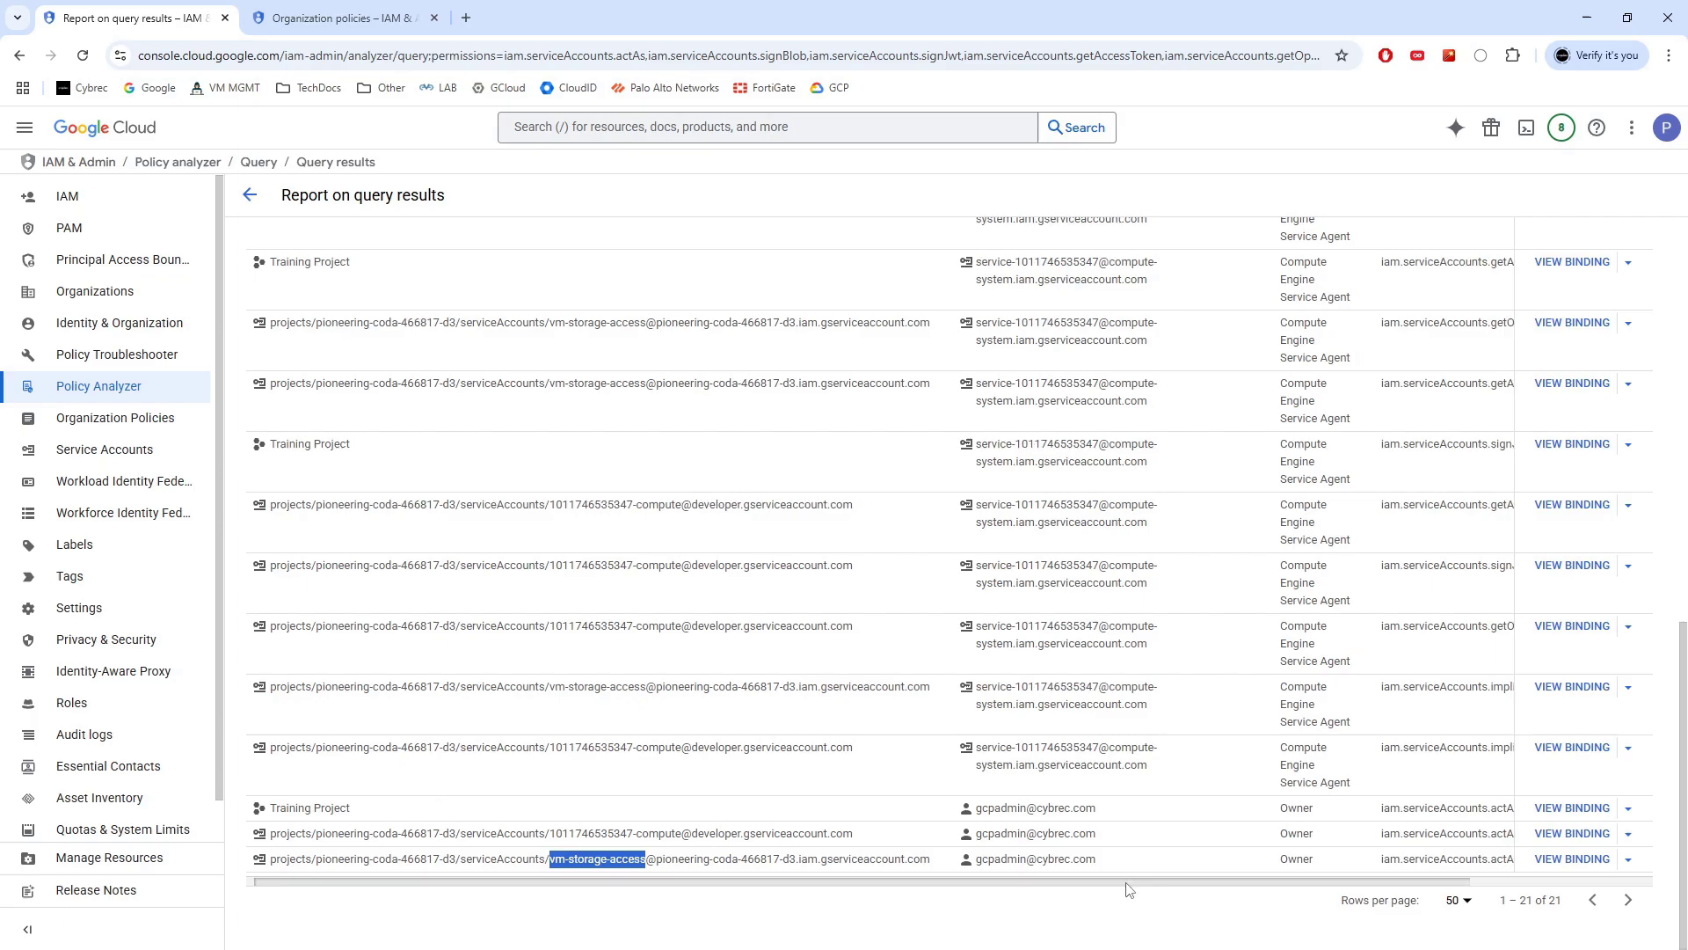
left_click_drag(1099, 882, 1189, 882)
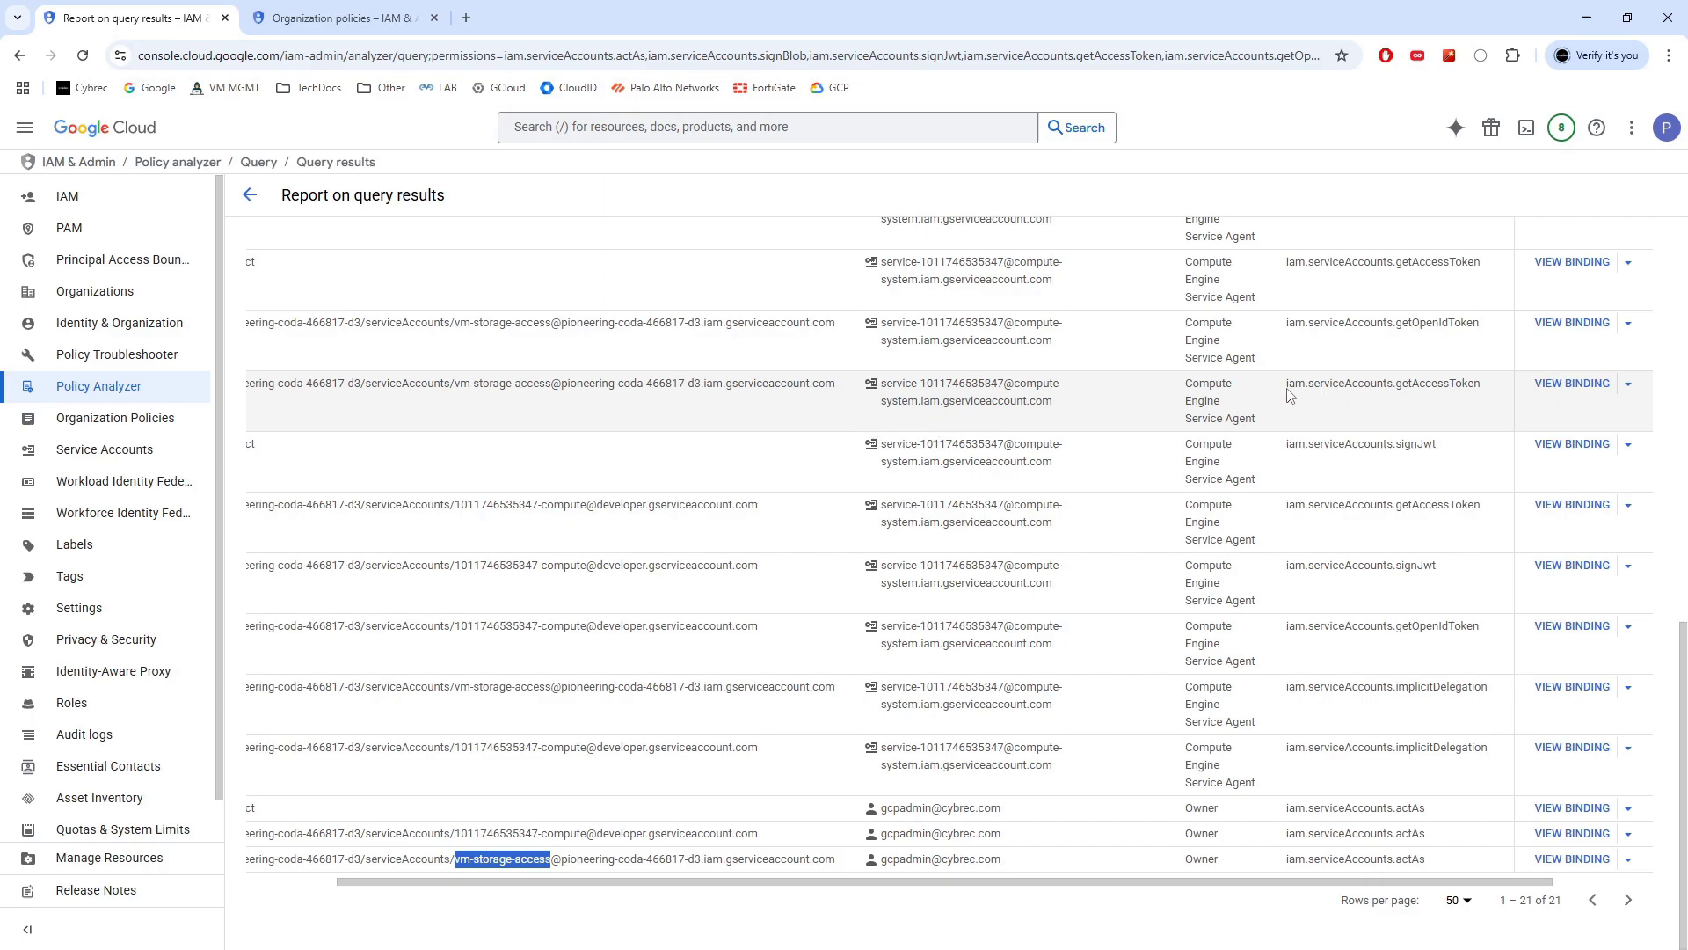
left_click_drag(1288, 391, 1484, 390)
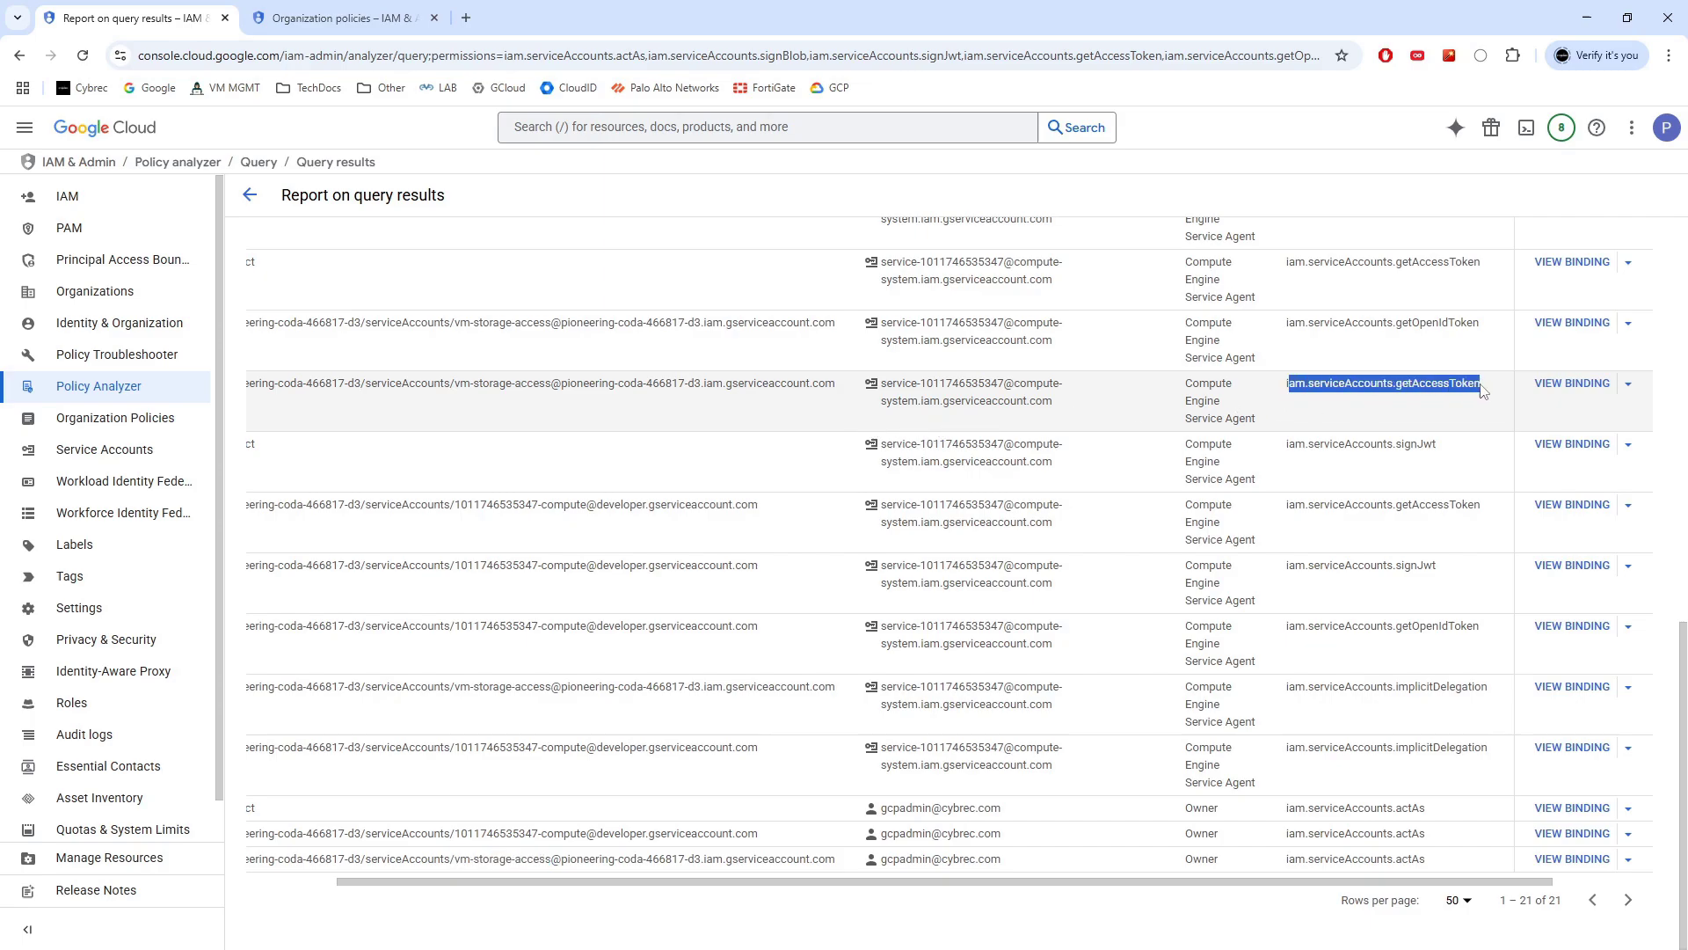
scroll(1090, 435, "up", 1)
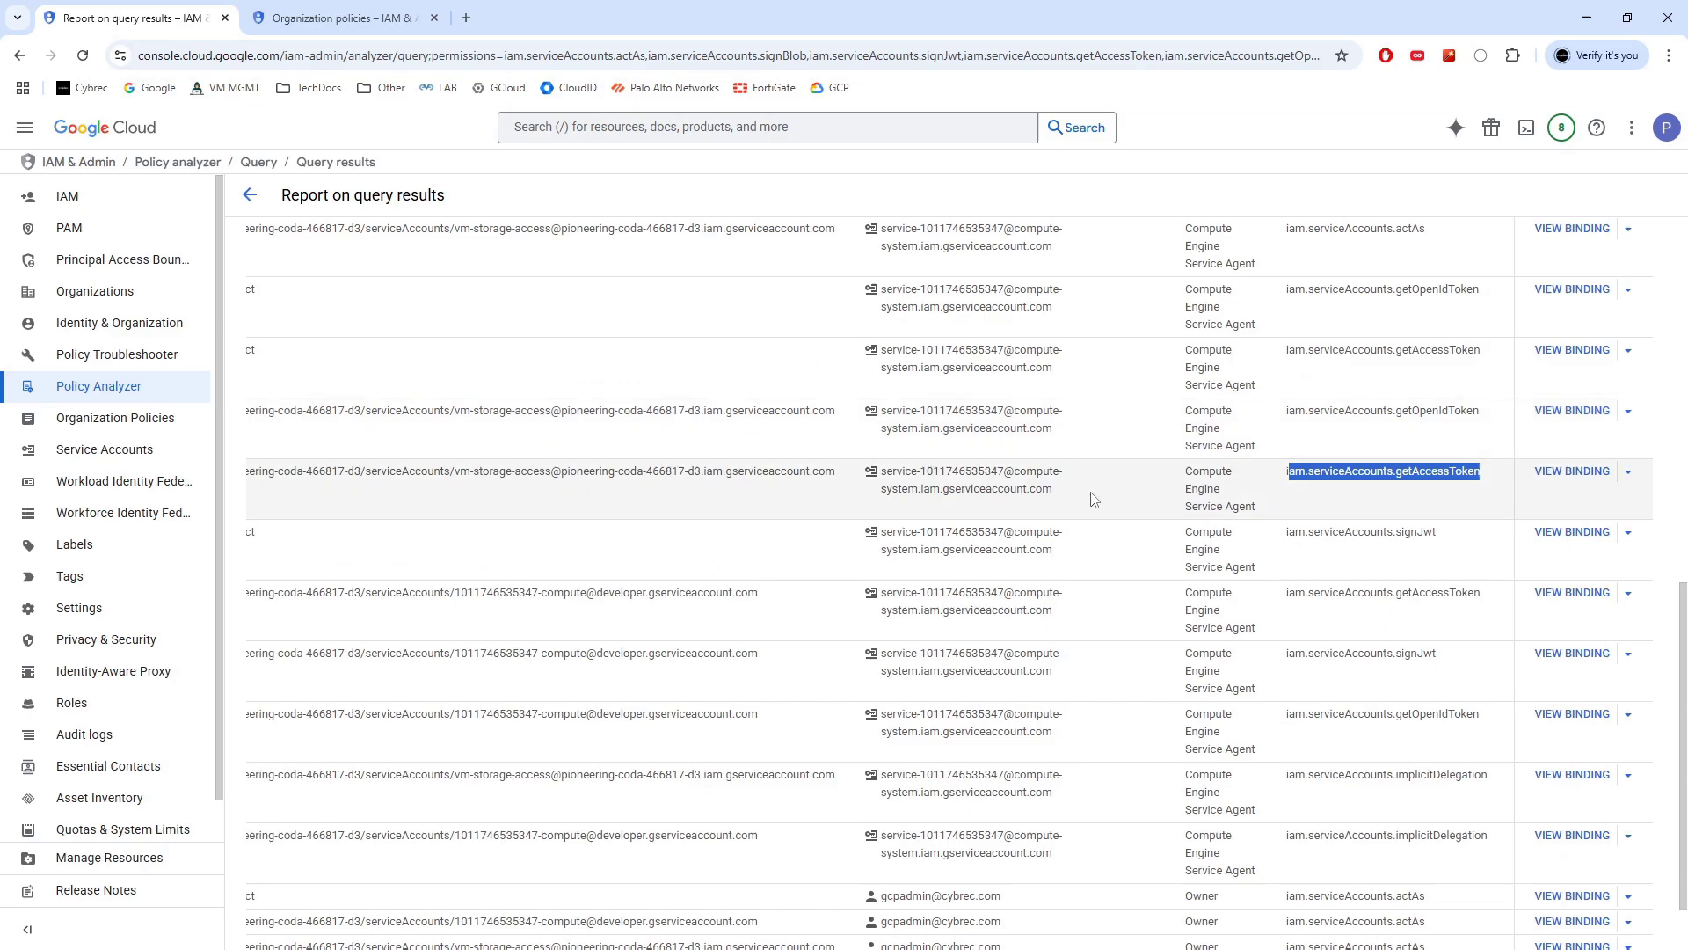
left_click_drag(1062, 496, 879, 479)
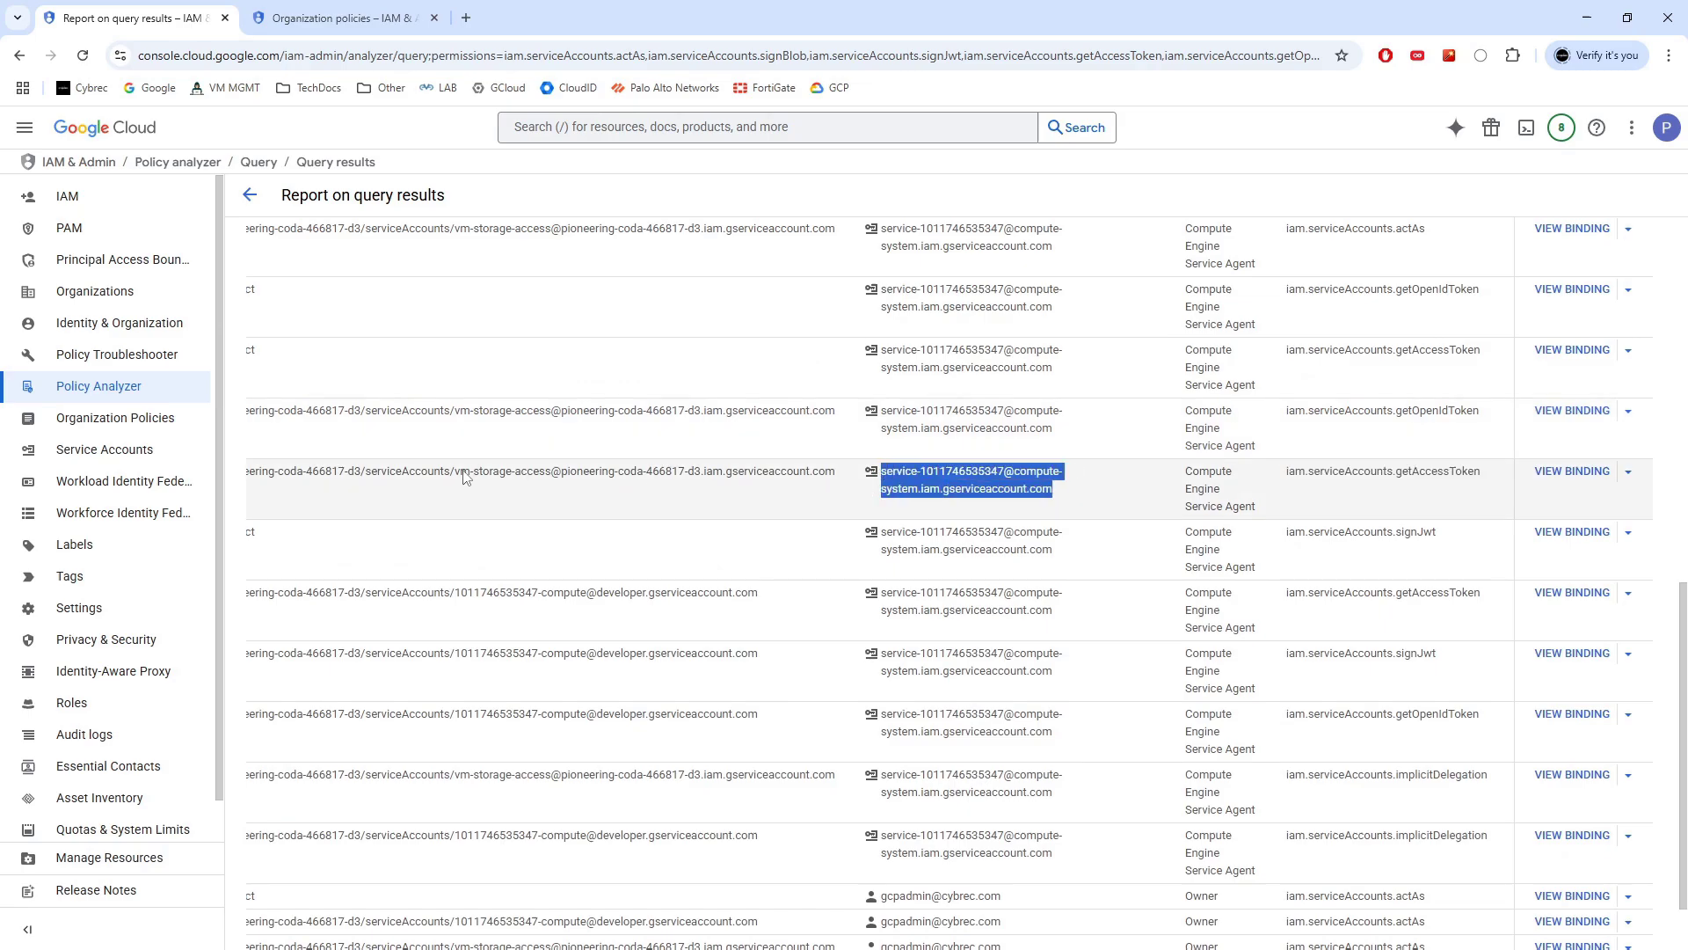
left_click_drag(455, 473, 554, 484)
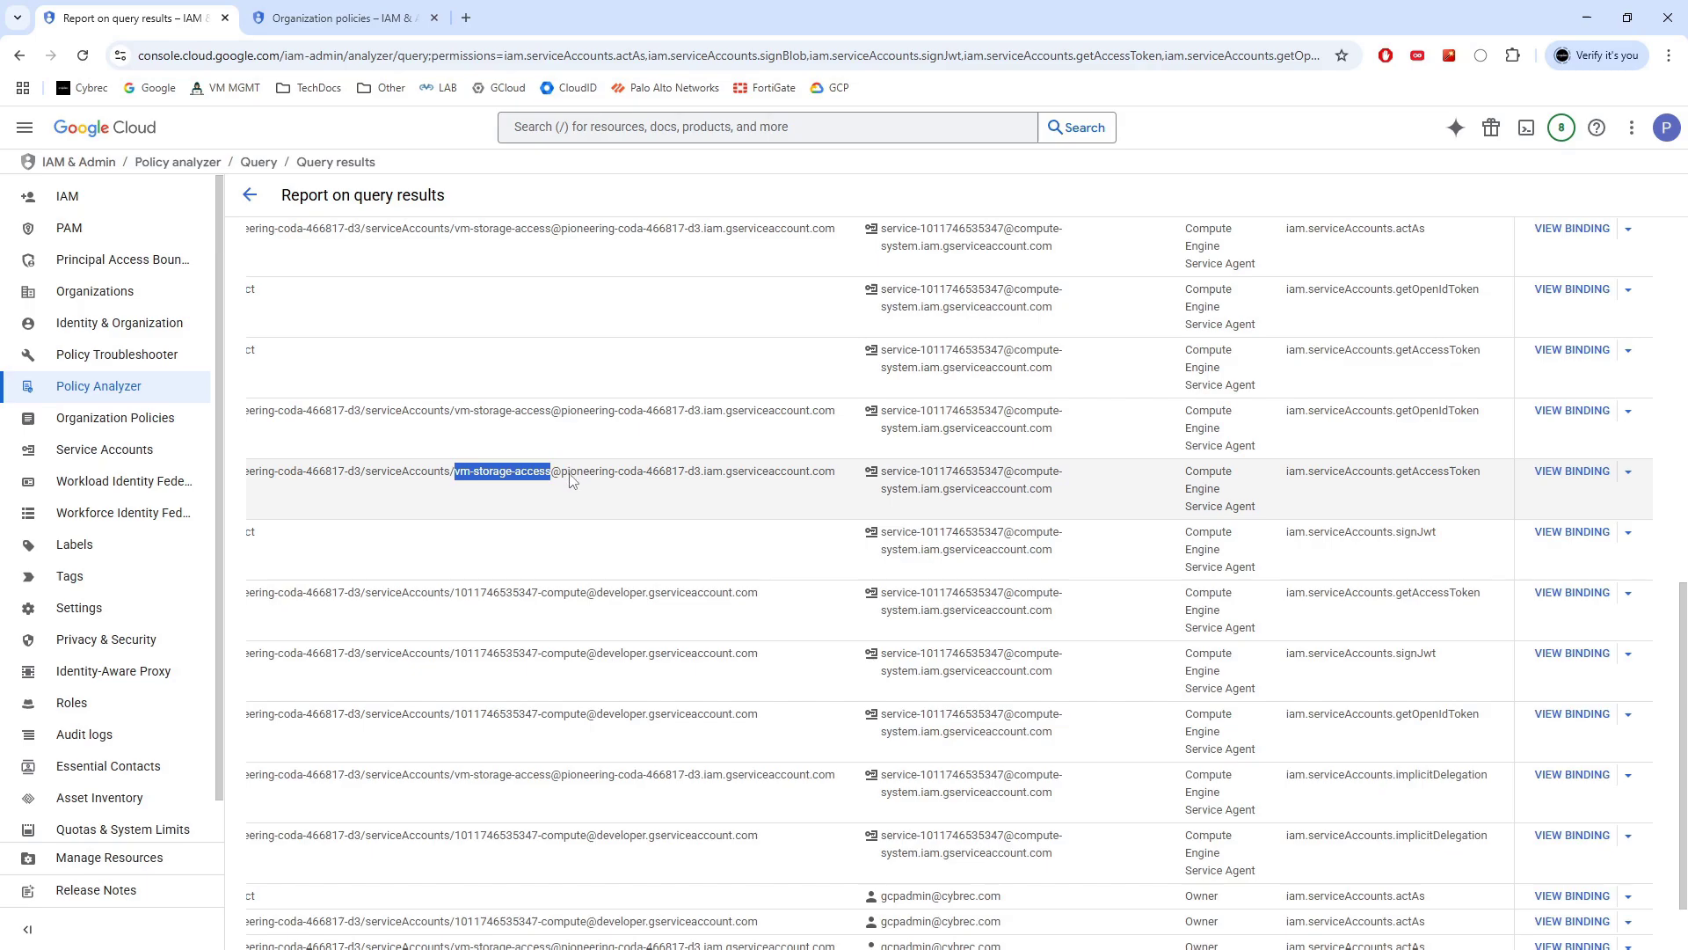
left_click(251, 196)
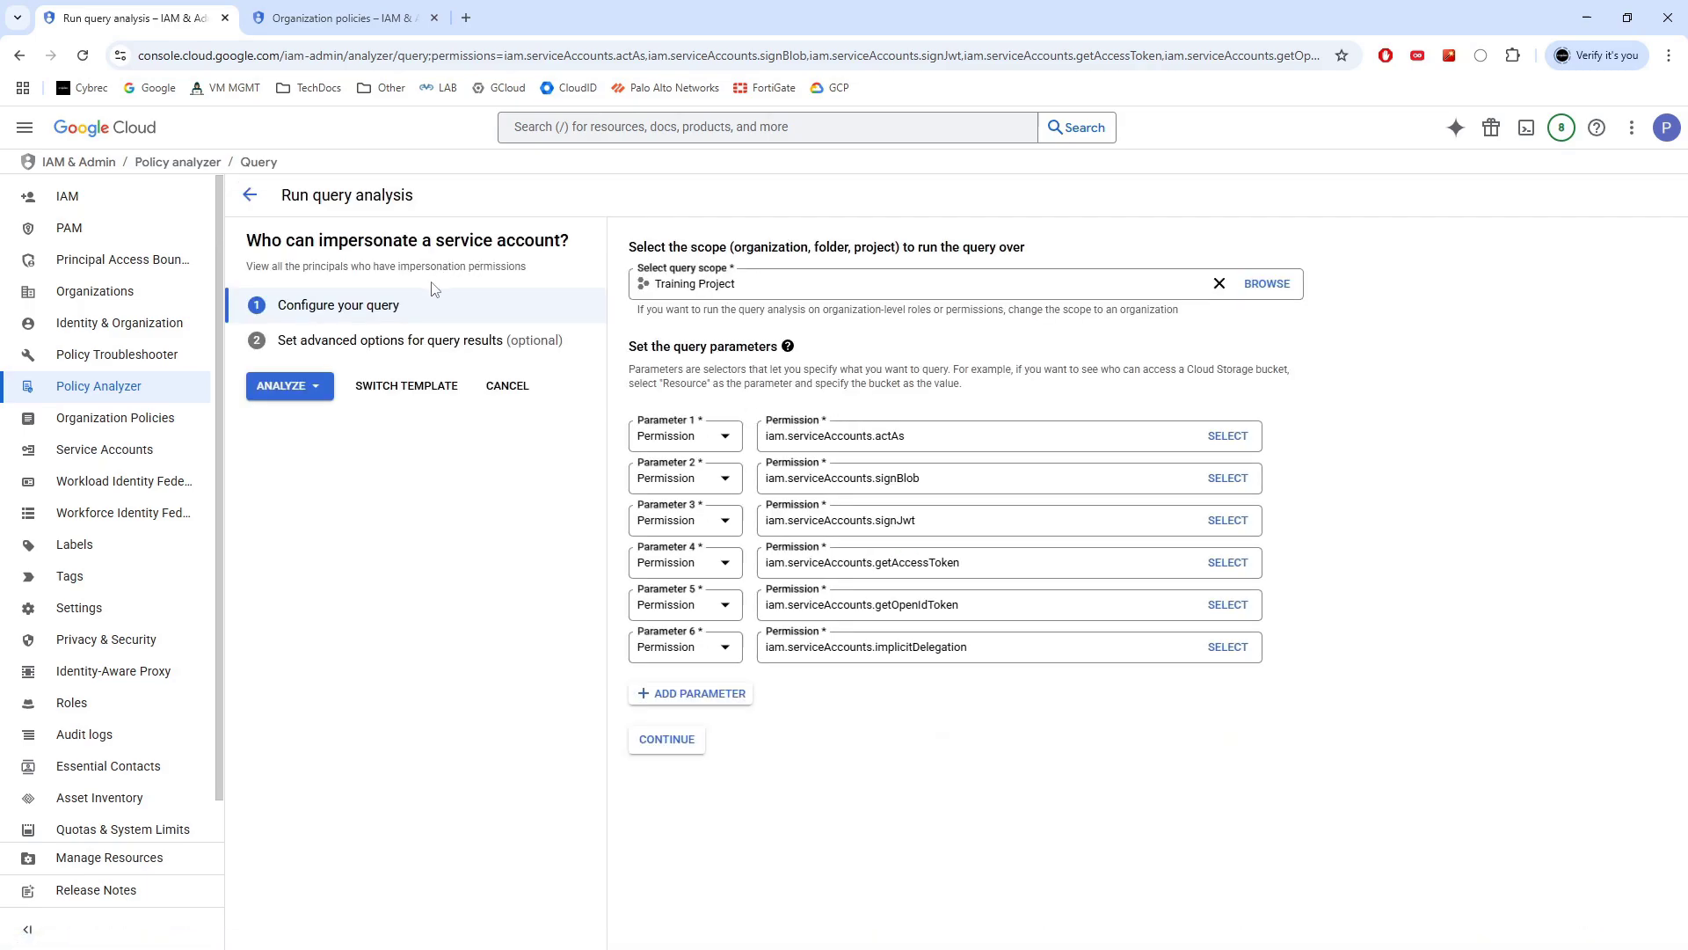
left_click(246, 195)
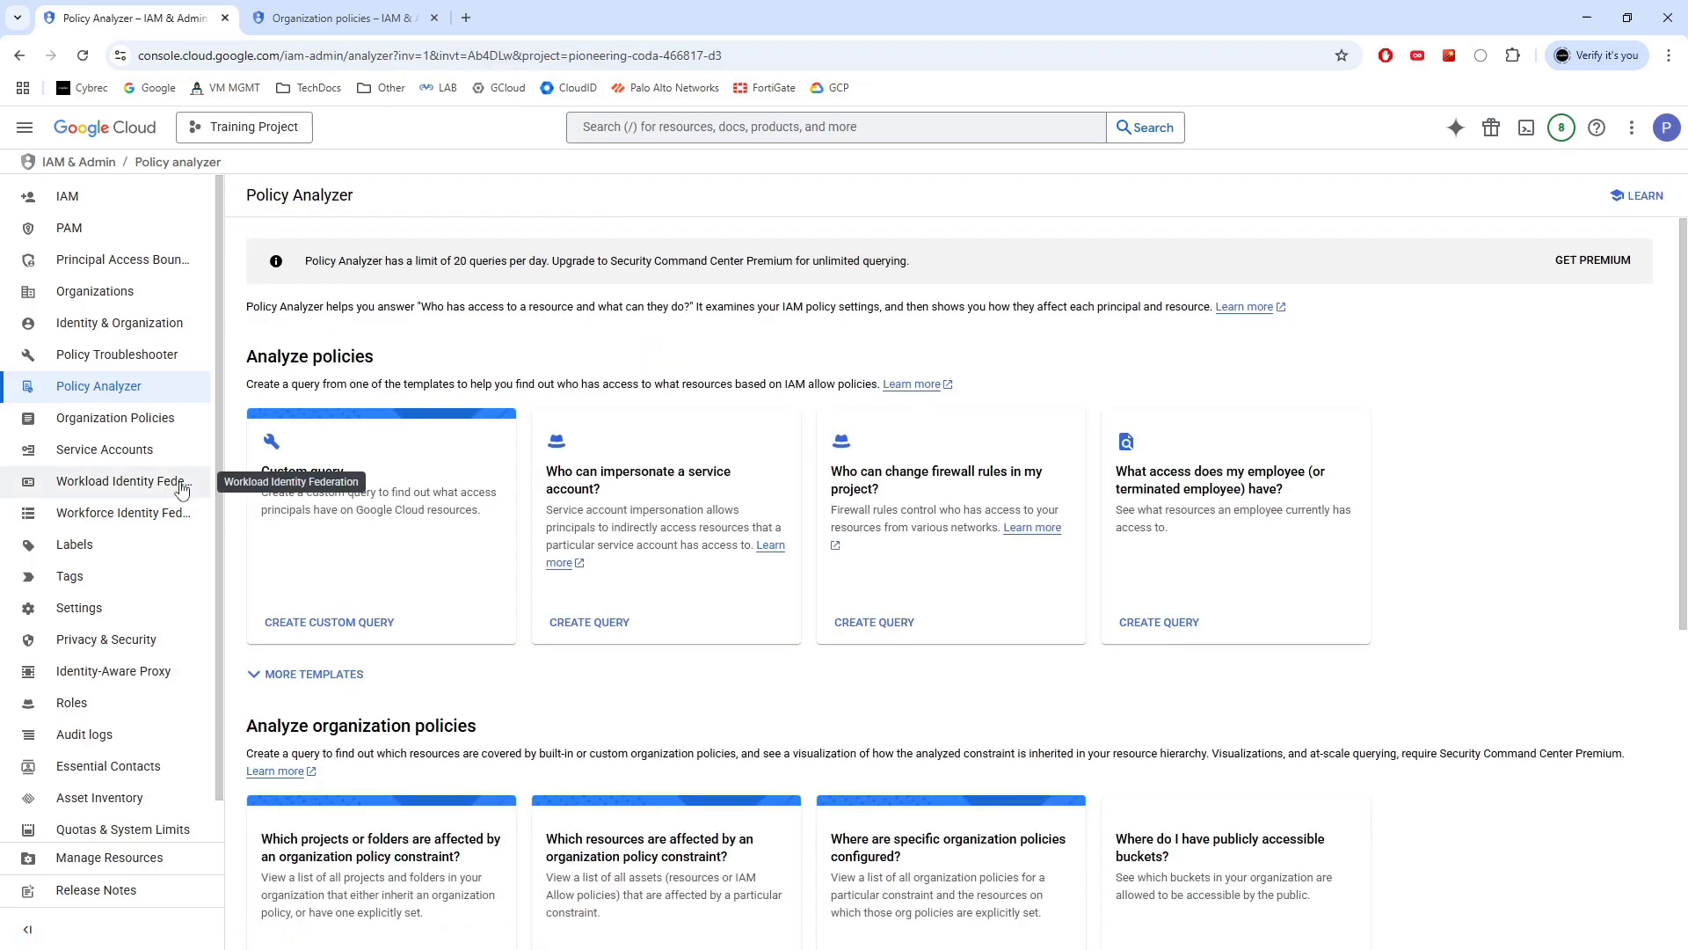
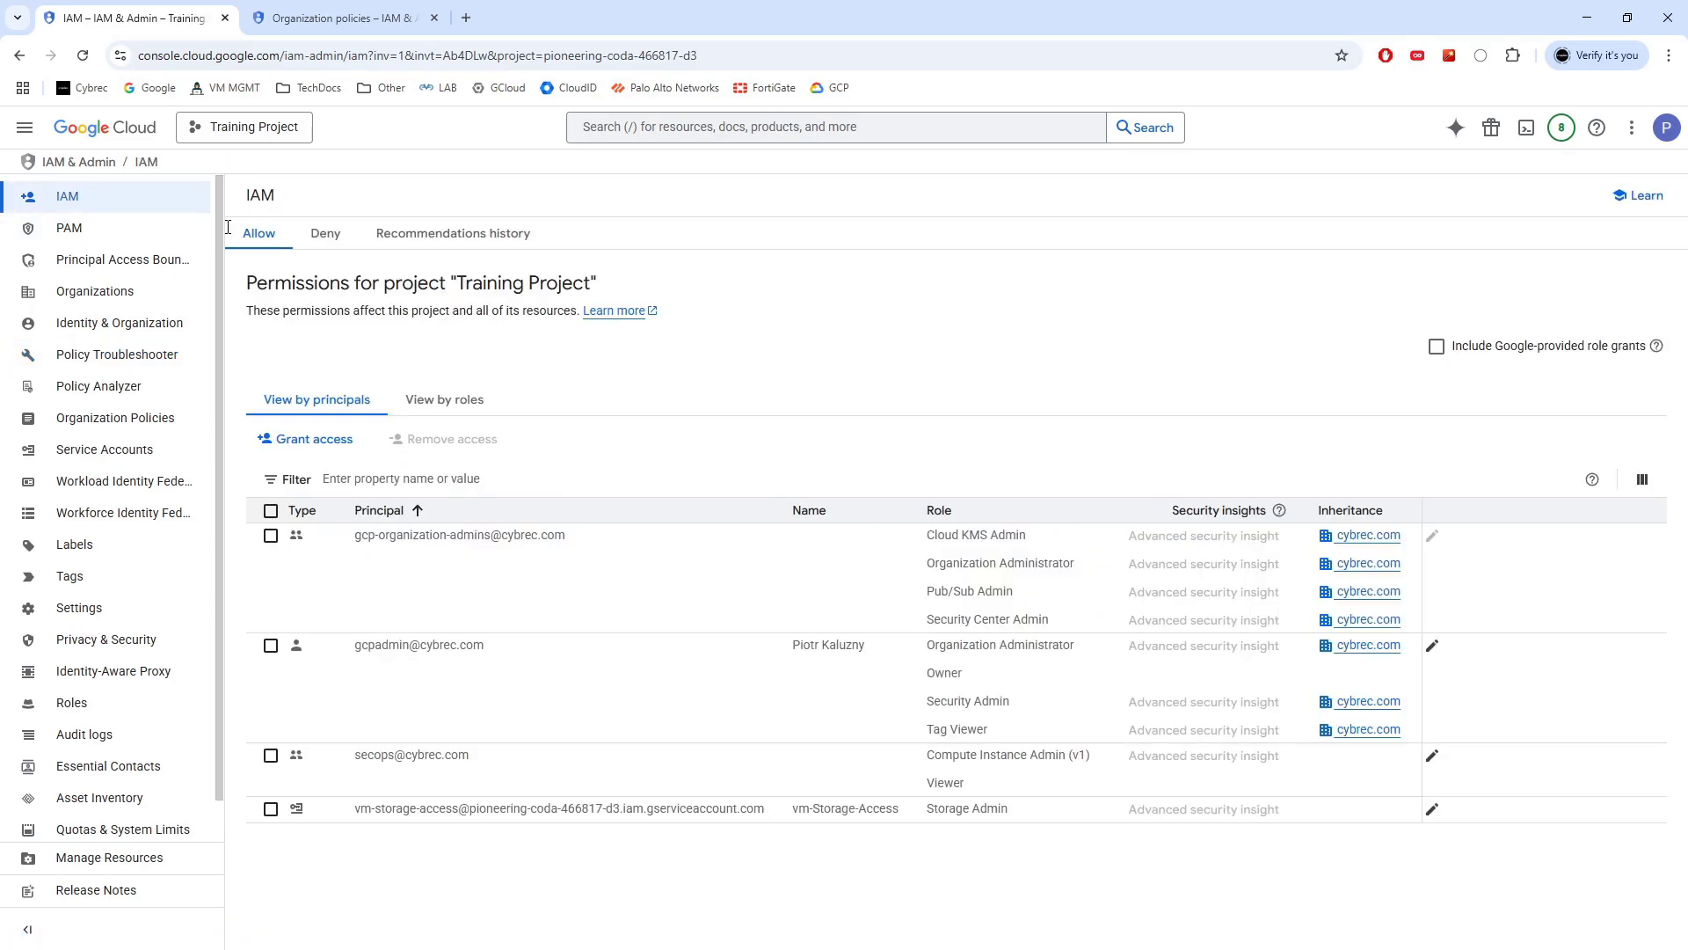
Open the Create deny policy form from the project's Deny tab
left_click(325, 235)
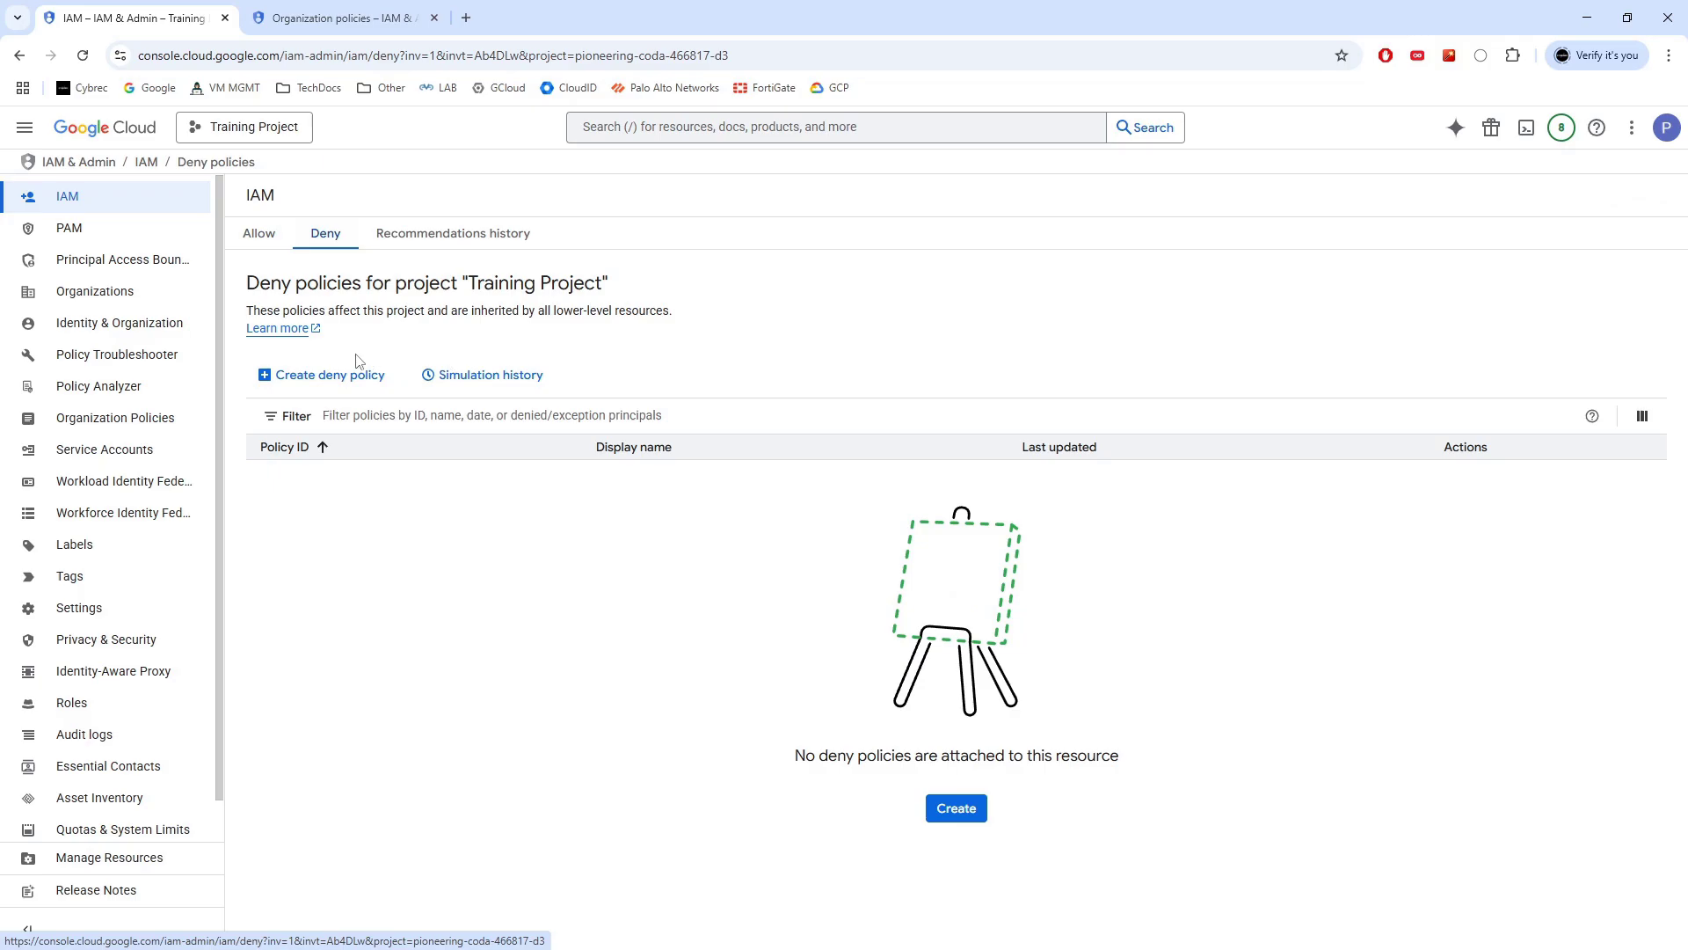
left_click(327, 376)
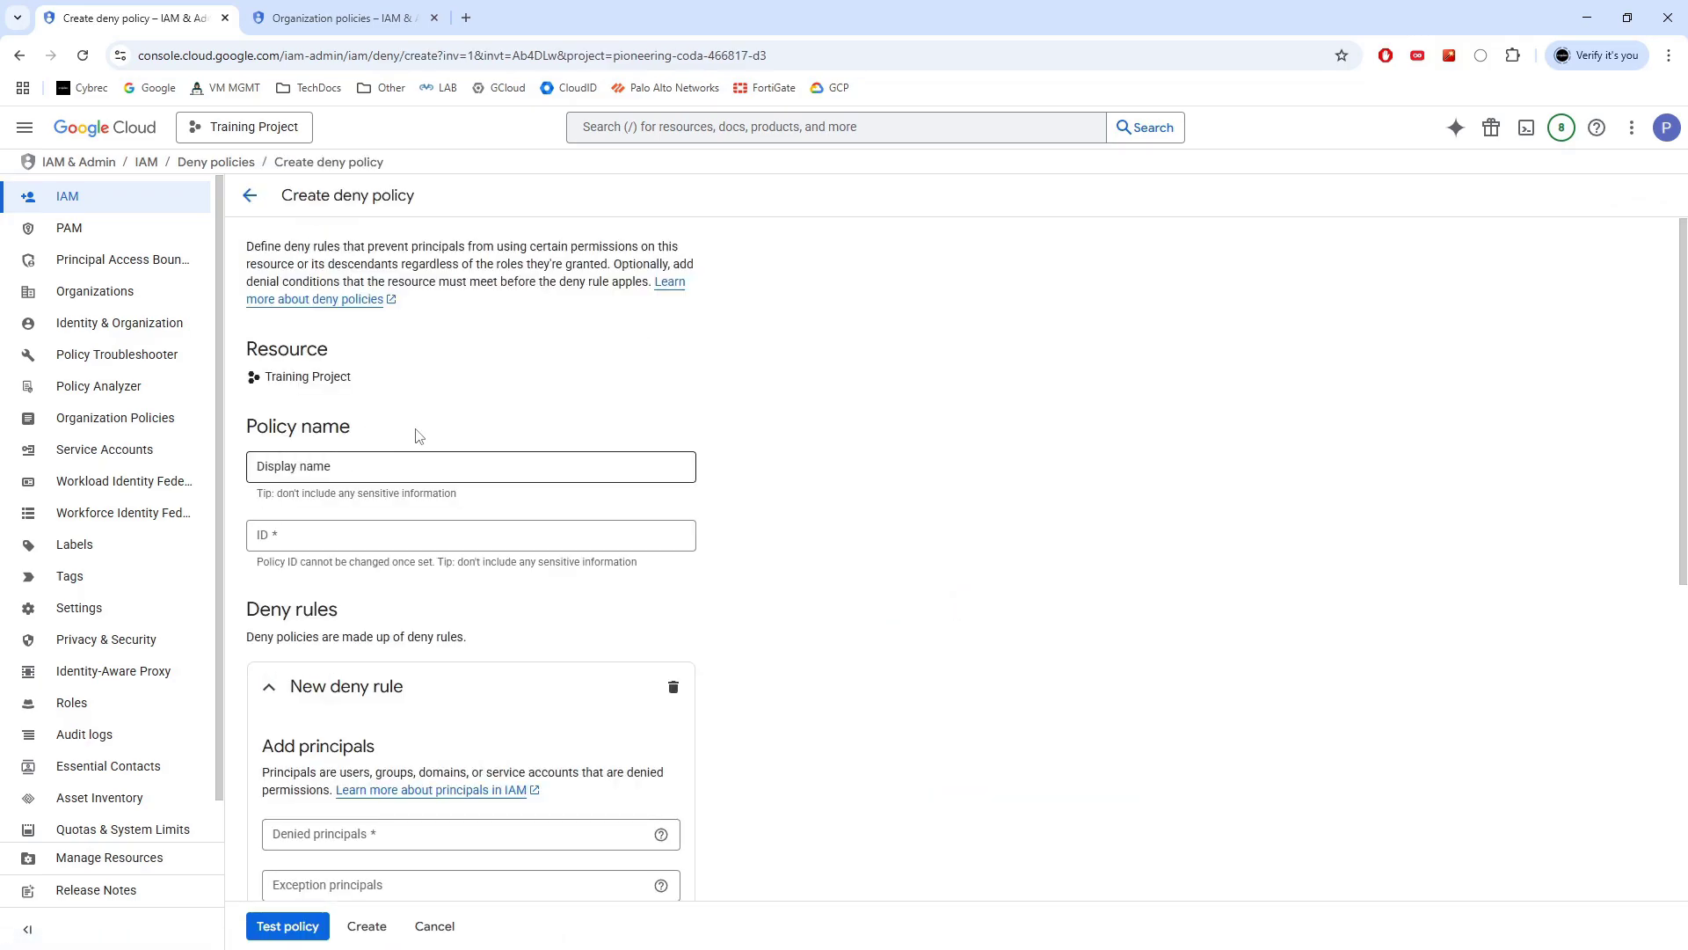
scroll(648, 351, "down", 2)
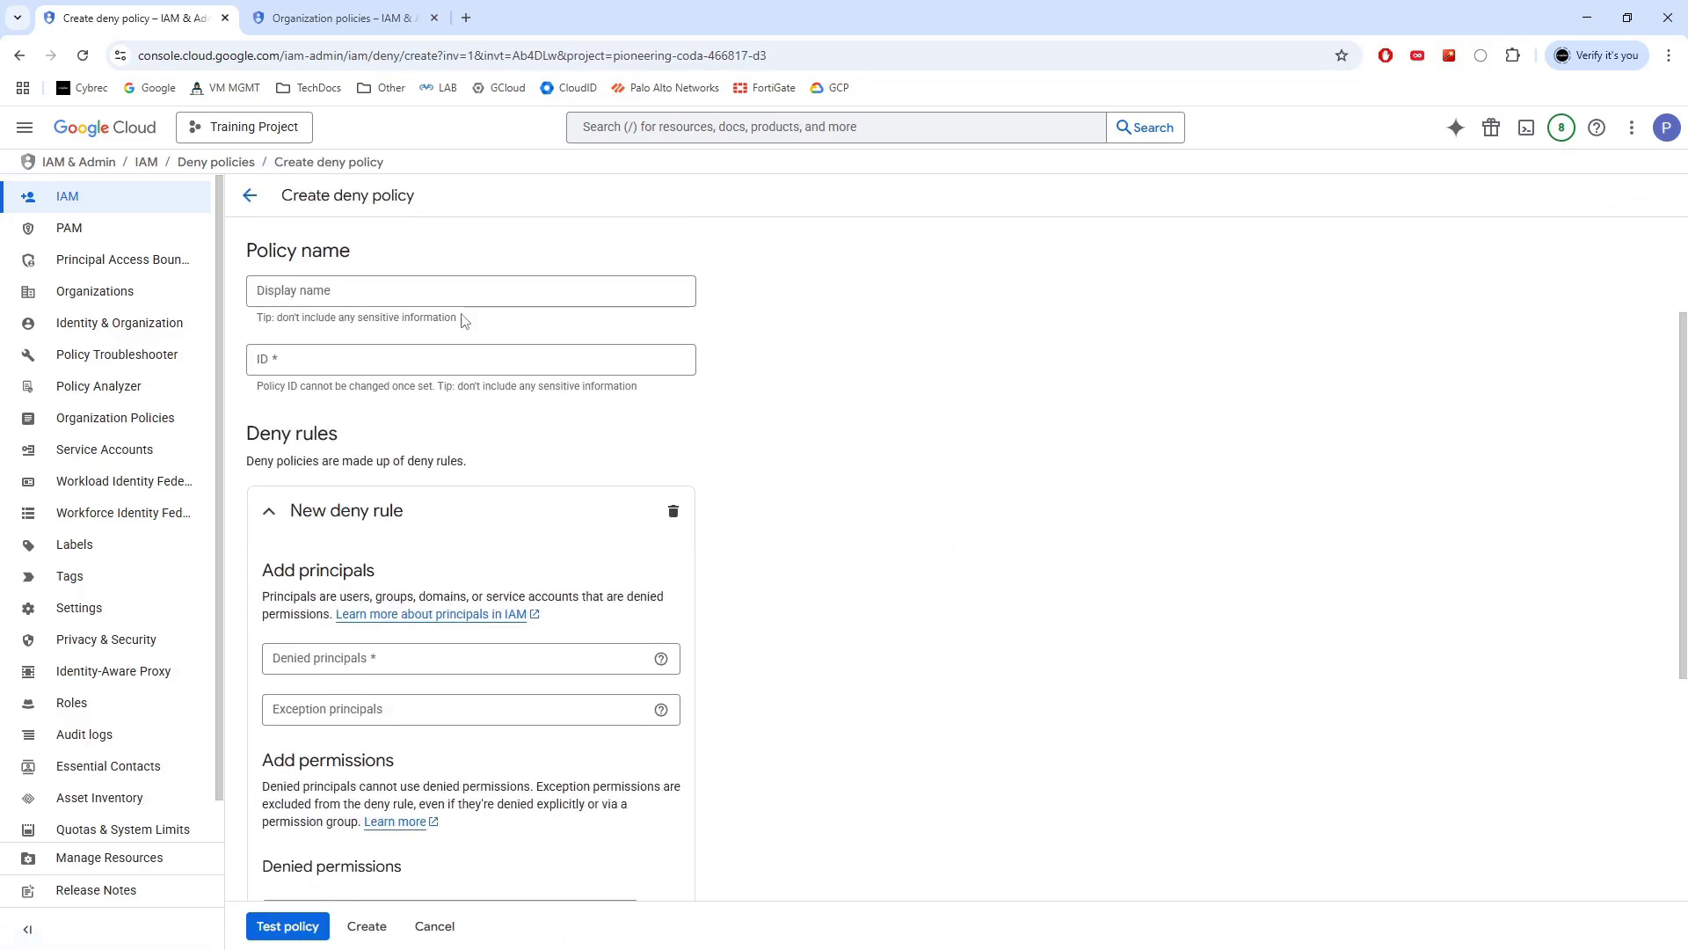
scroll(399, 354, "up", 1)
Name the policy removeStopOnVMs, which auto-fills the ID removestoponvms
left_click(383, 378)
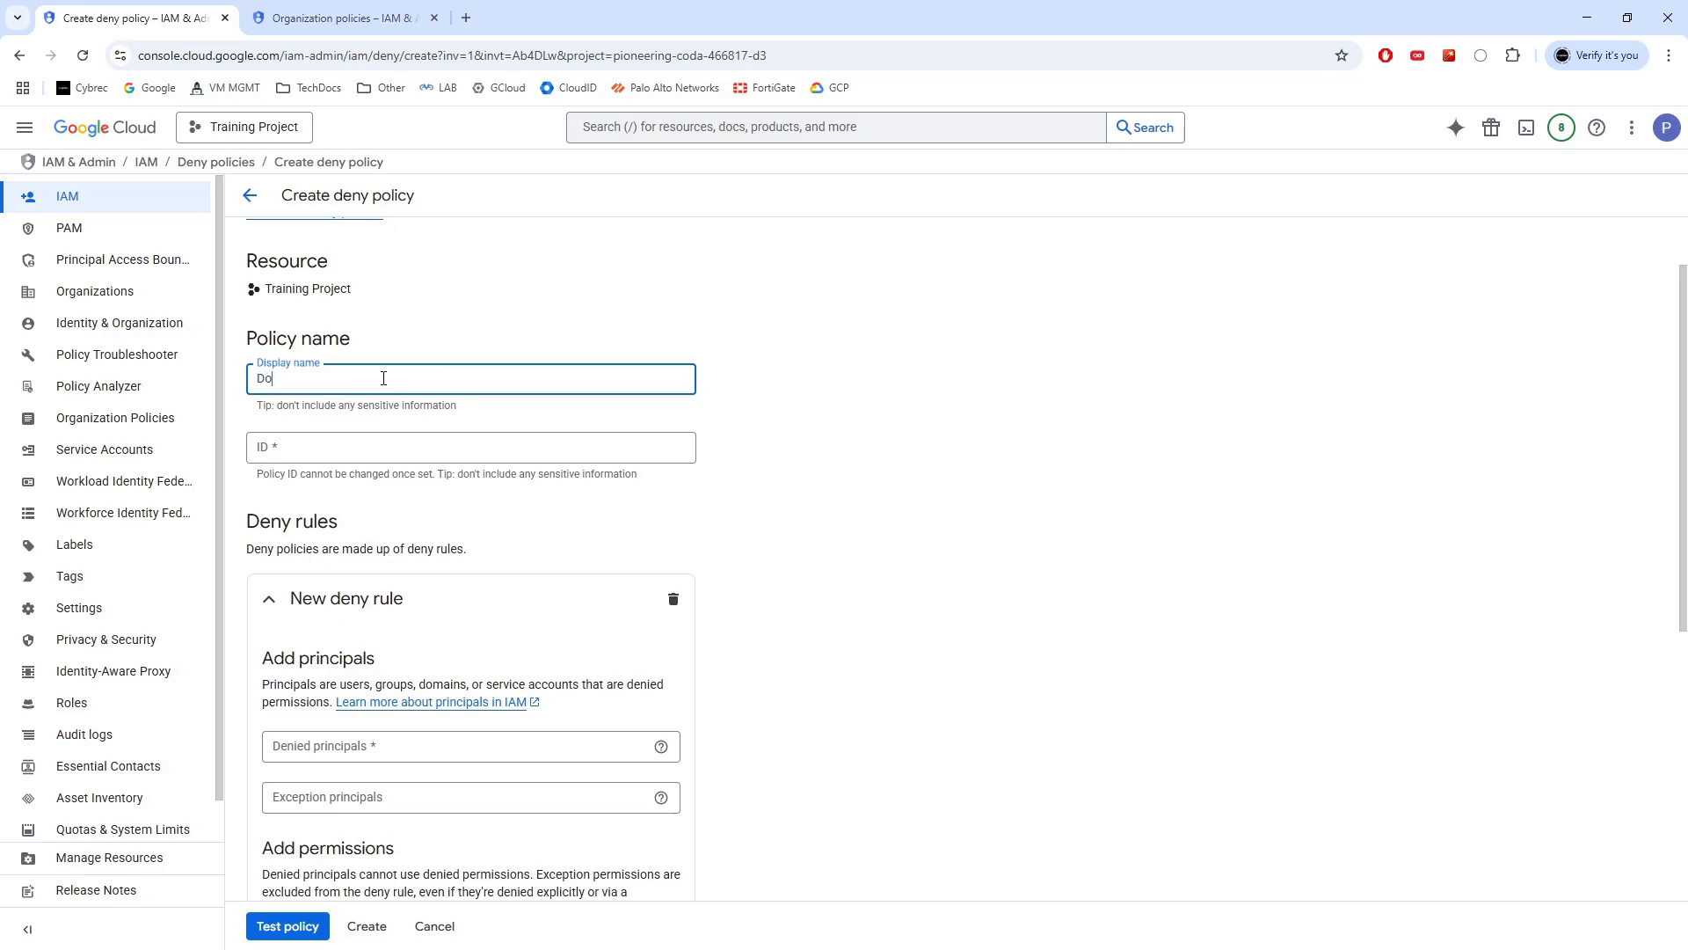
type("Do")
key("BackSpace")
key("BackSpace")
key("BackSpace")
type("p")
key("BackSpace")
key("BackSpace")
key("BackSpace")
key("BackSpace")
type("moveStopOnVMs")
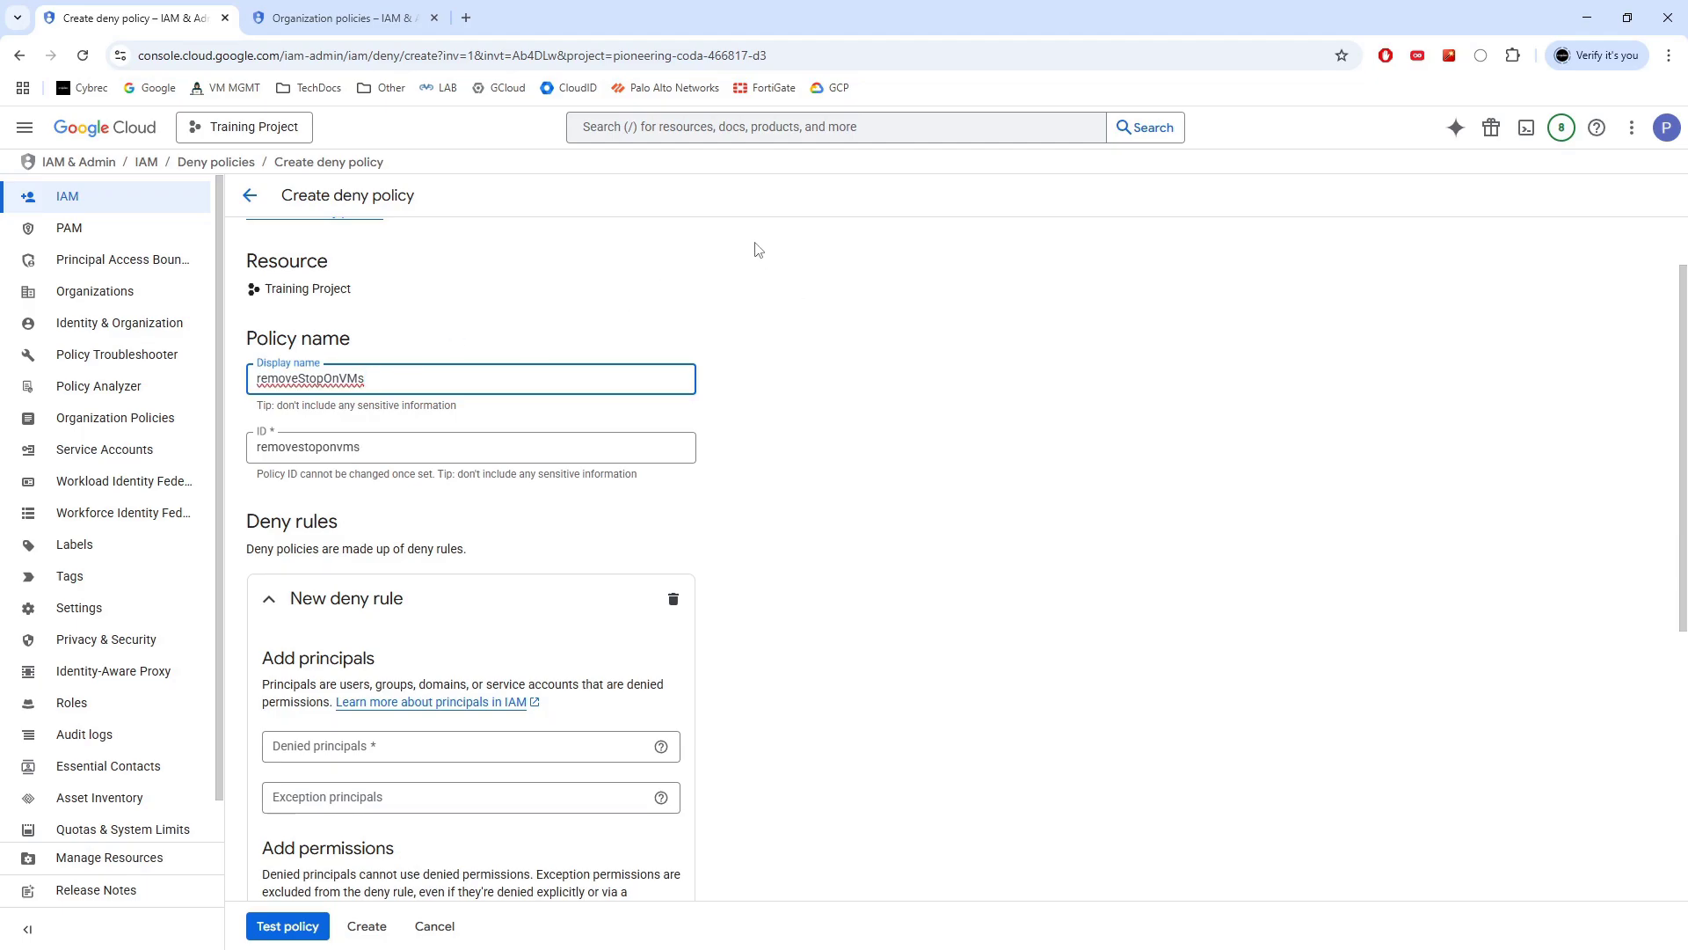
scroll(754, 260, "down", 2)
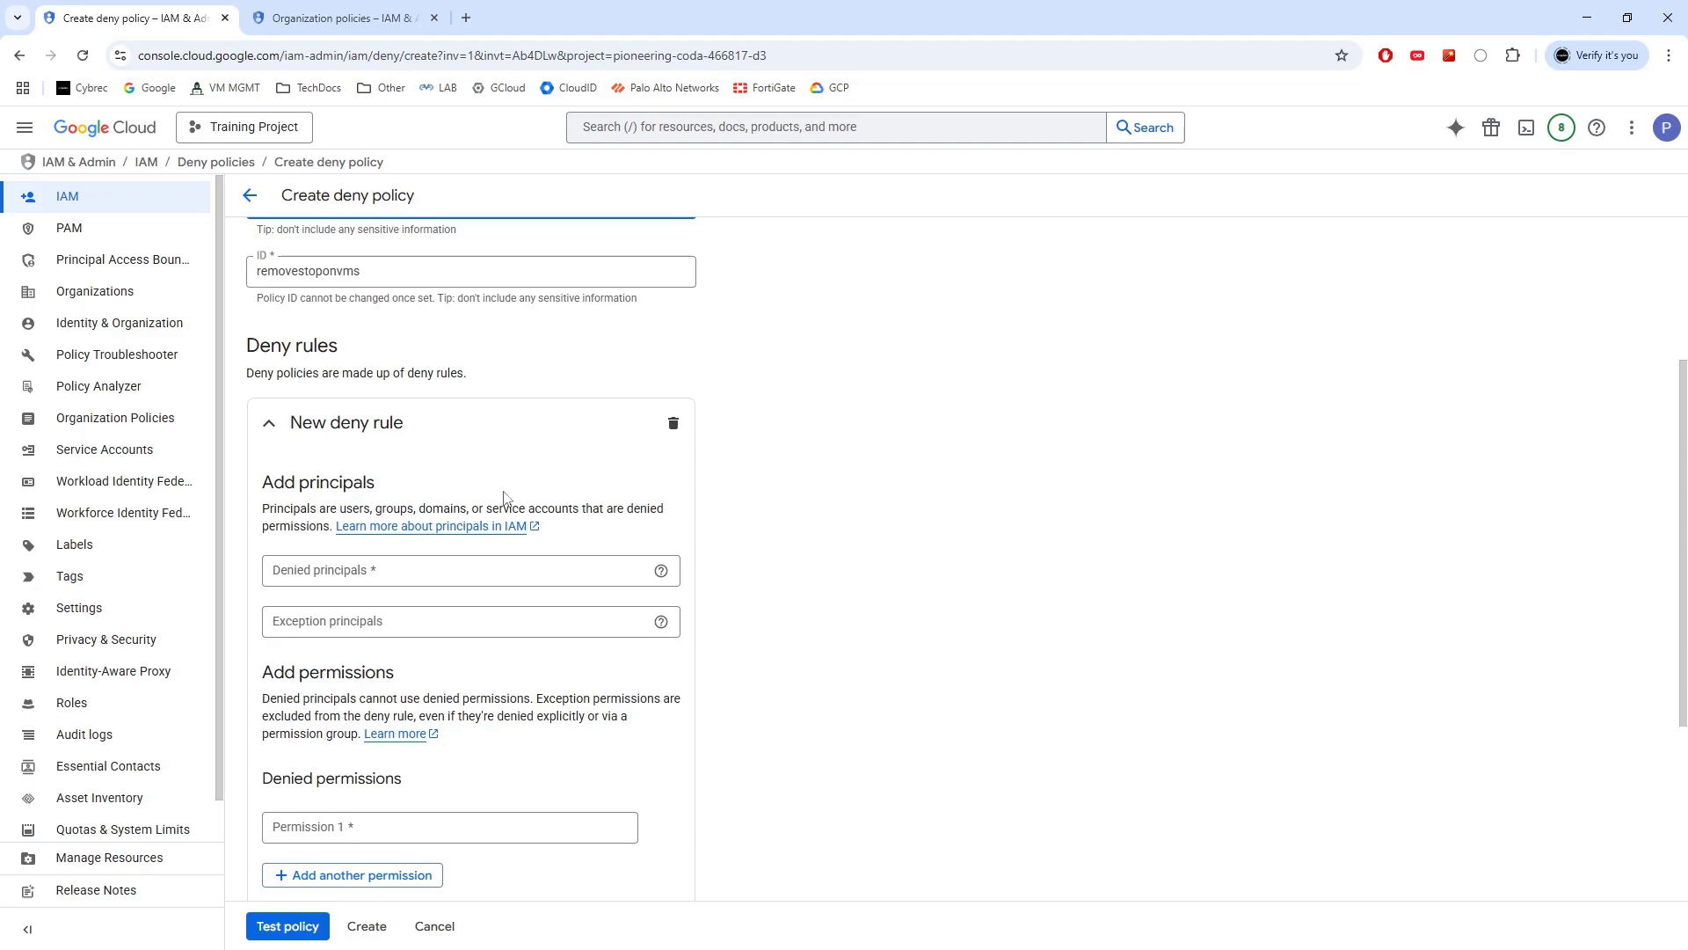
scroll(795, 440, "down", 1)
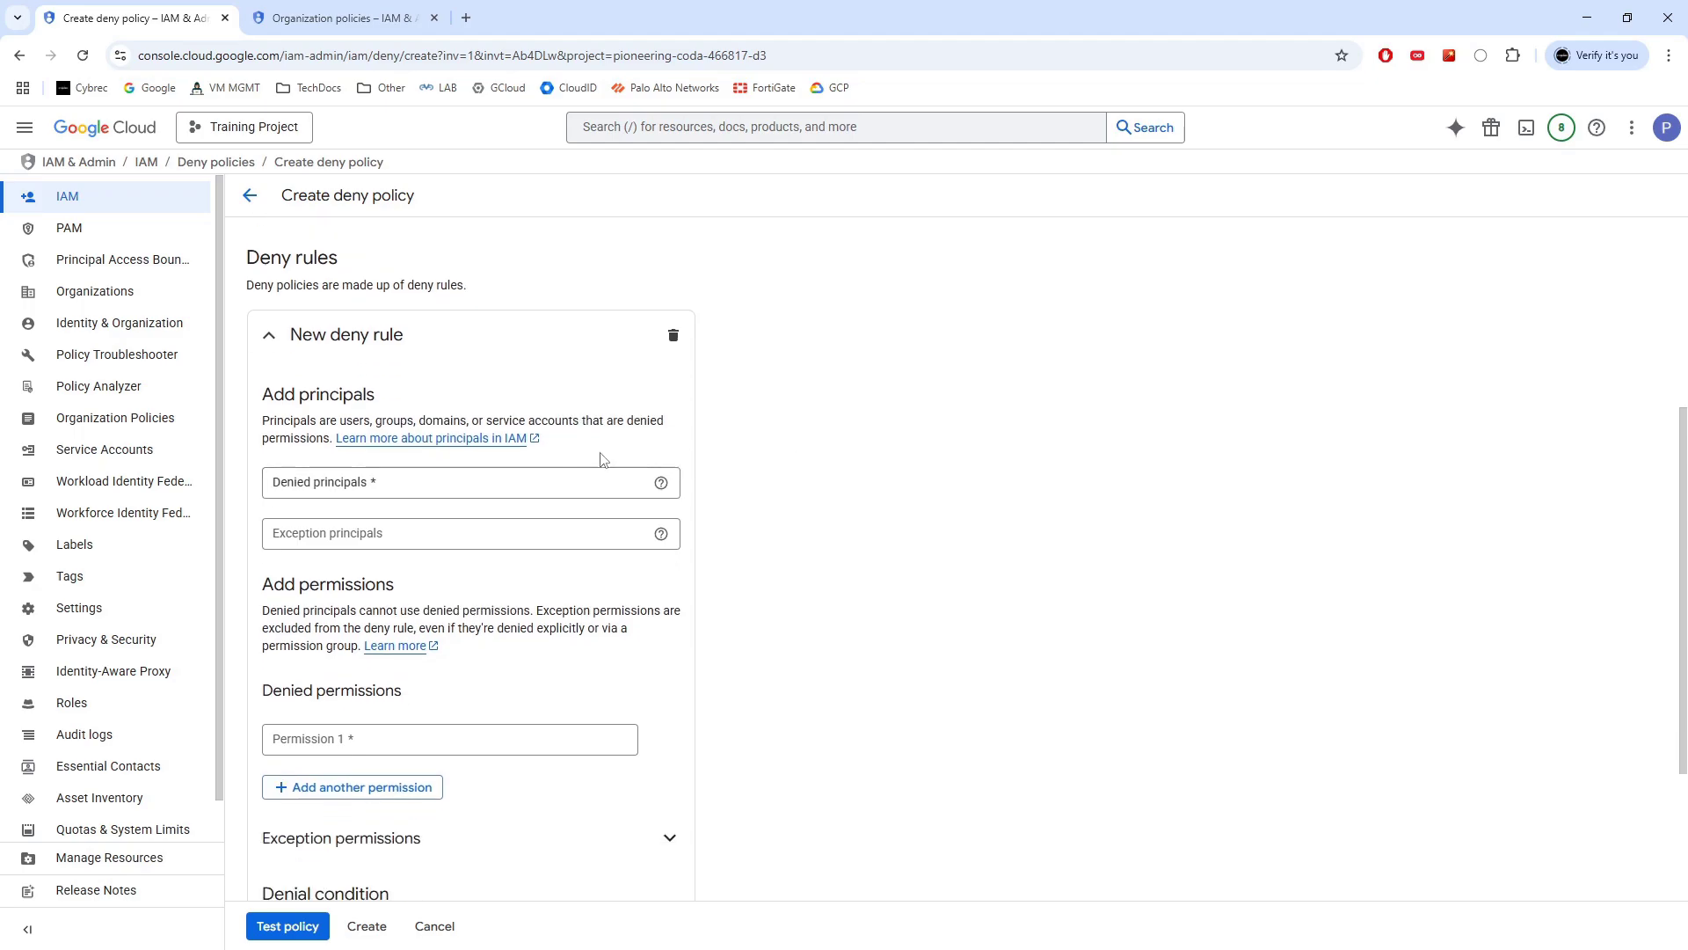
Add the test user's e-mail as denied principal with permission compute.googleapis.com/instances.stop
left_click(506, 479)
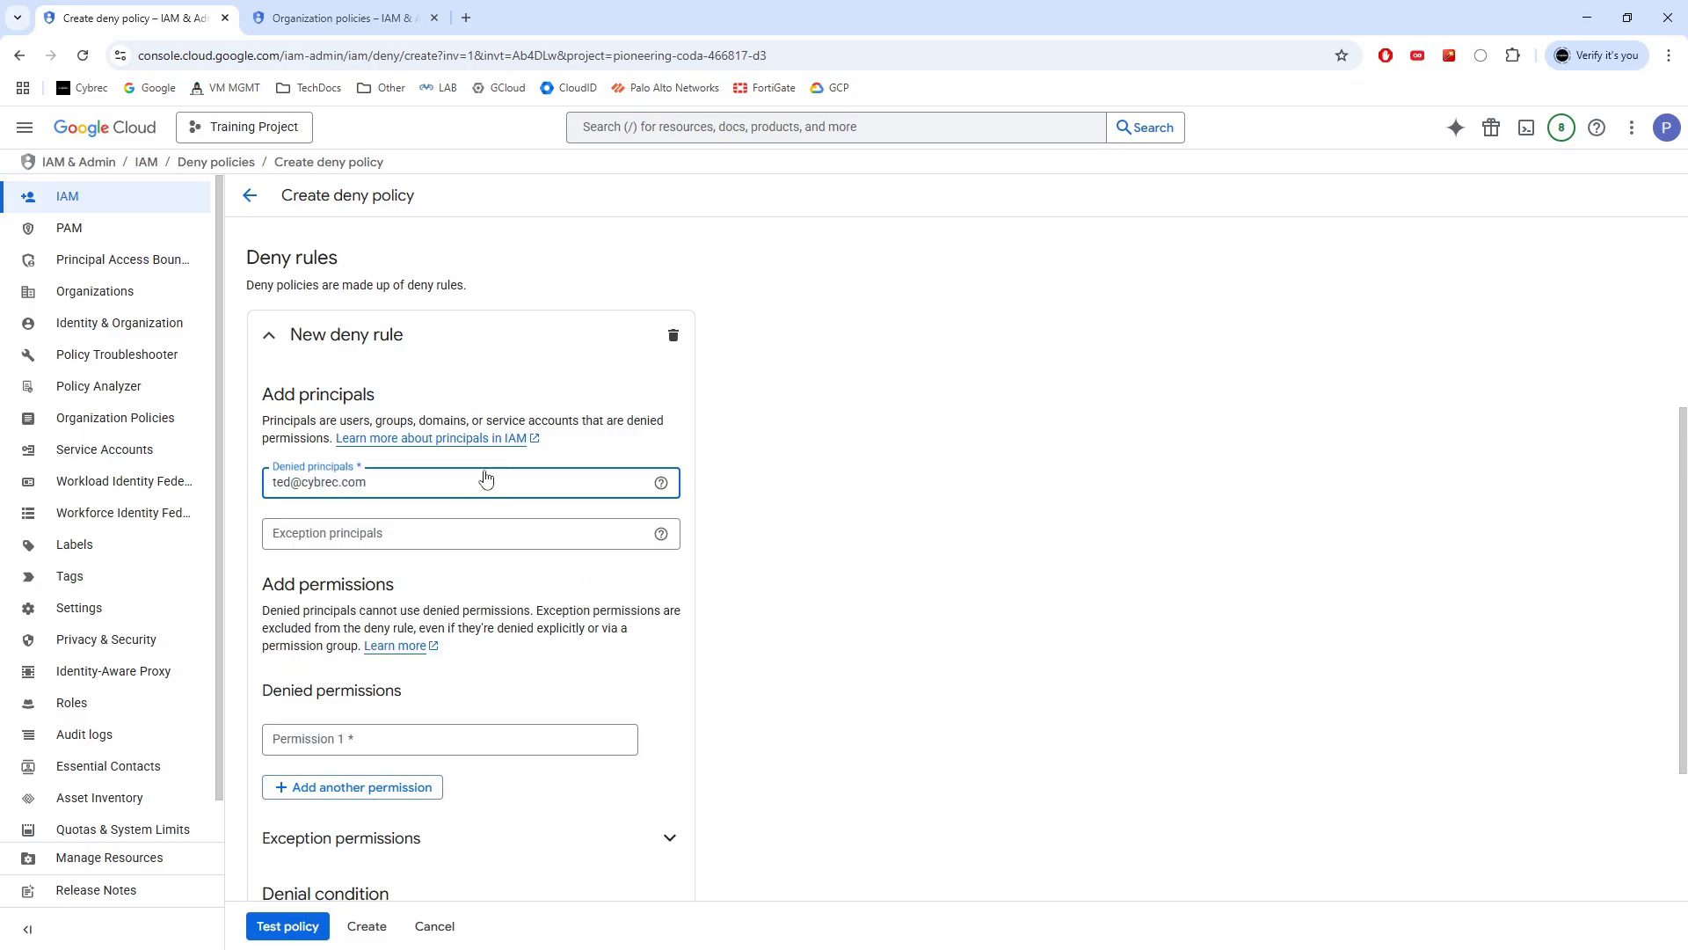
scroll(809, 439, "down", 2)
left_click(426, 560)
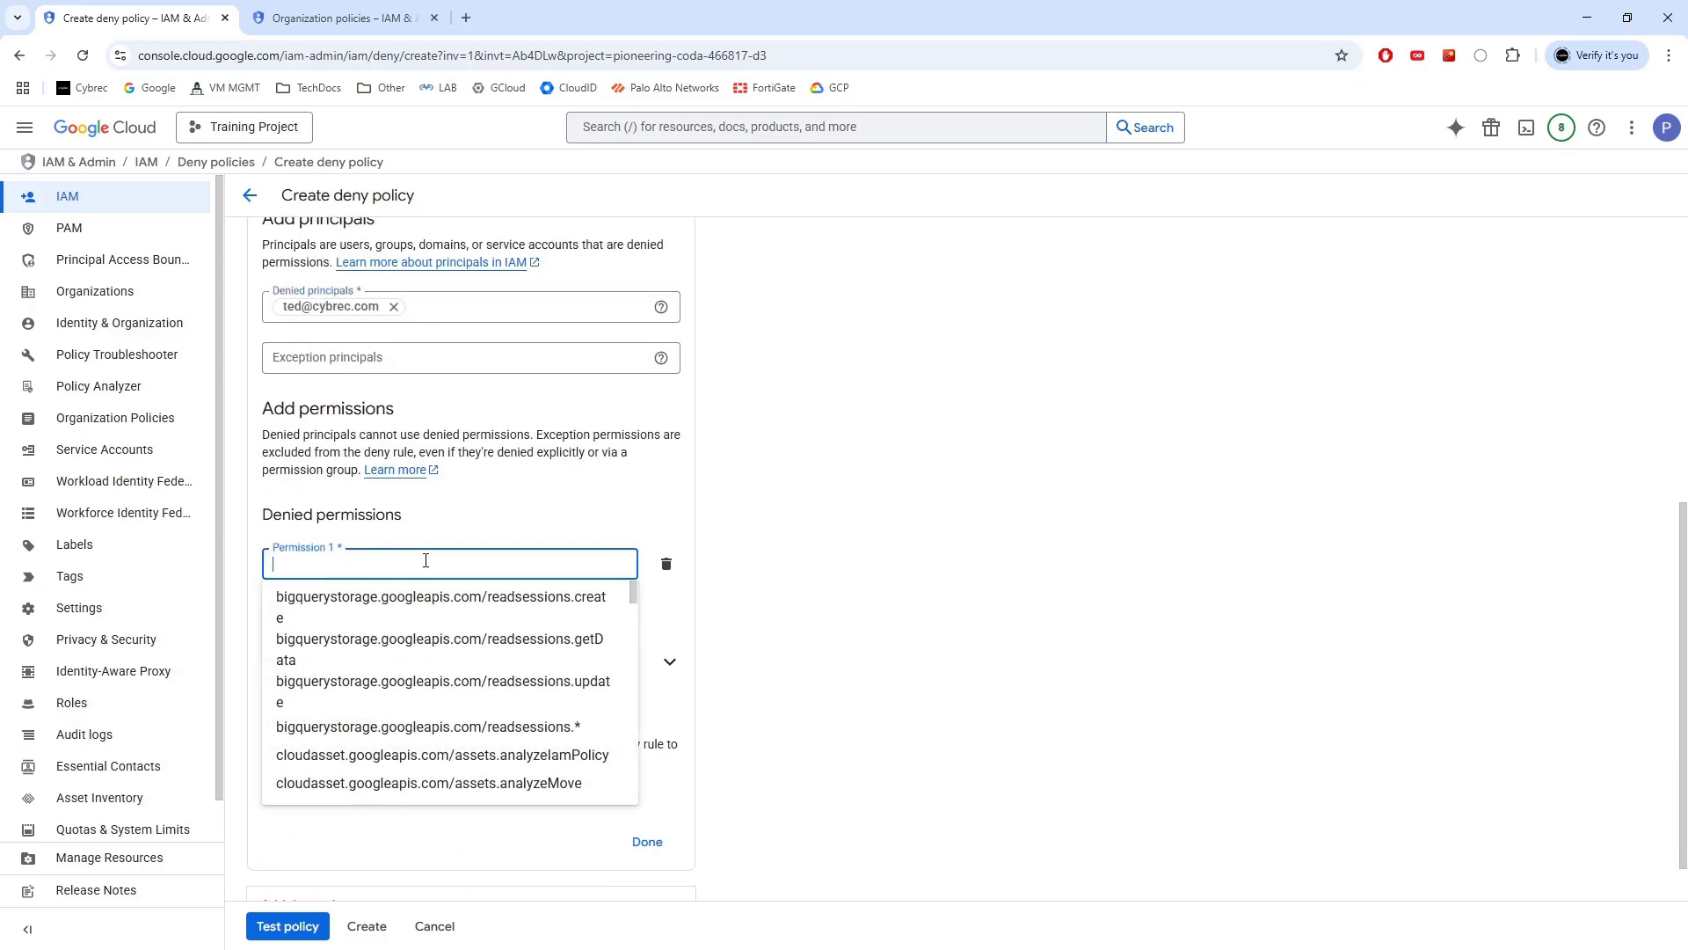
type("instan")
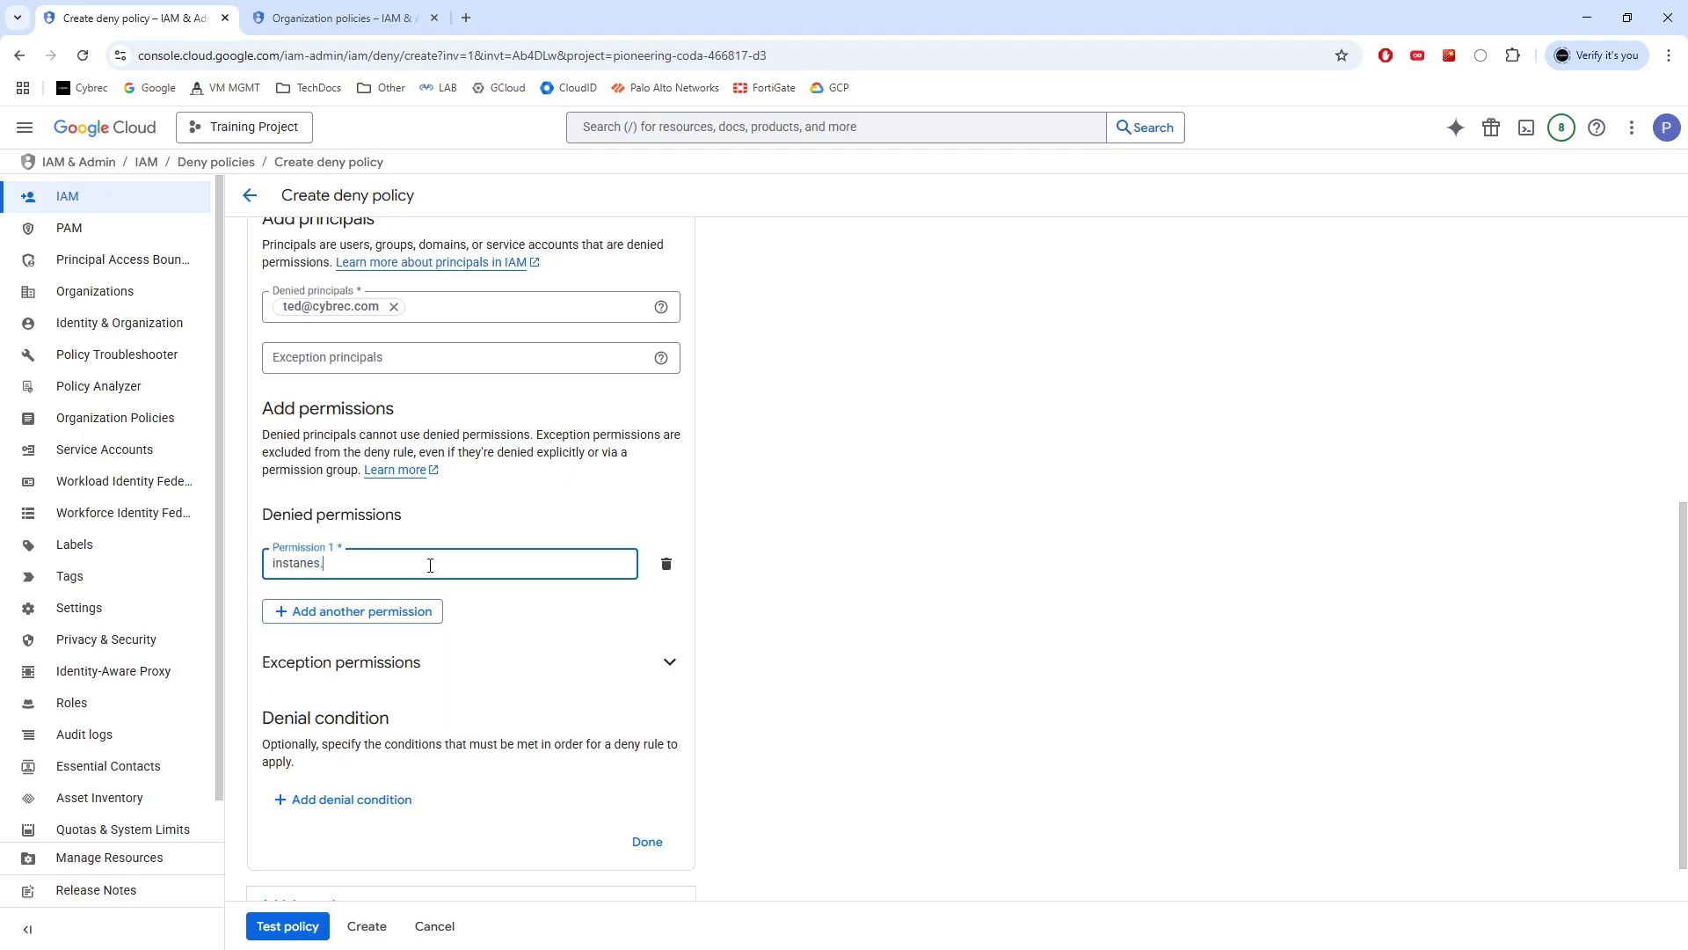
type("c")
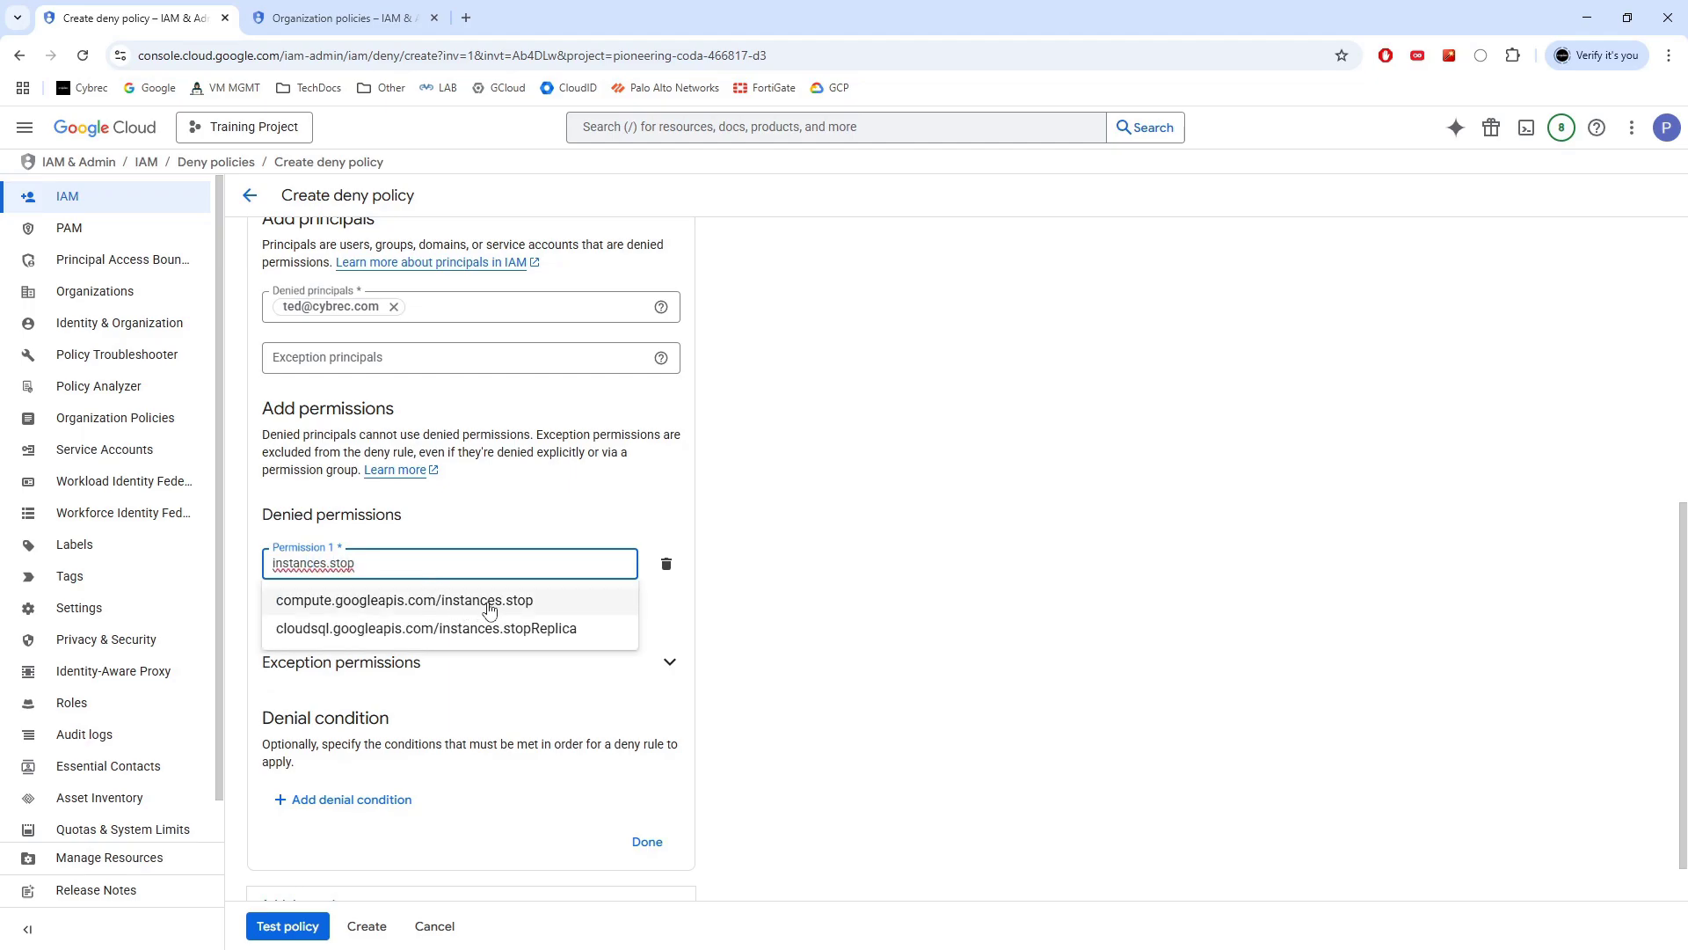
left_click(526, 600)
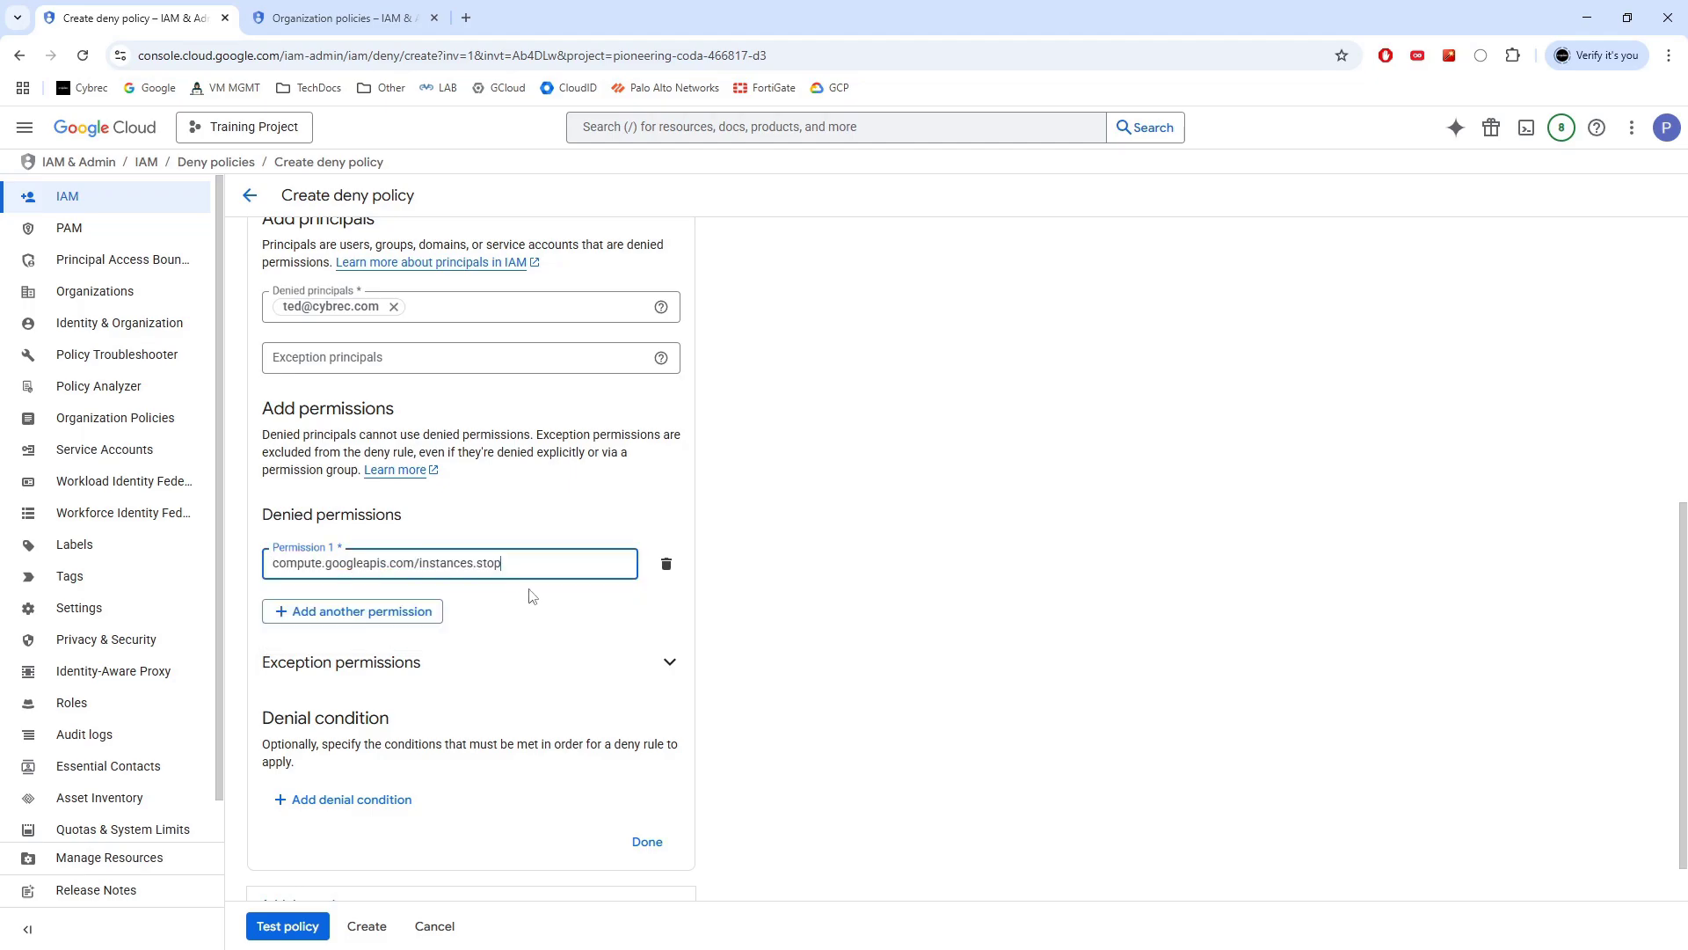
scroll(728, 499, "down", 1)
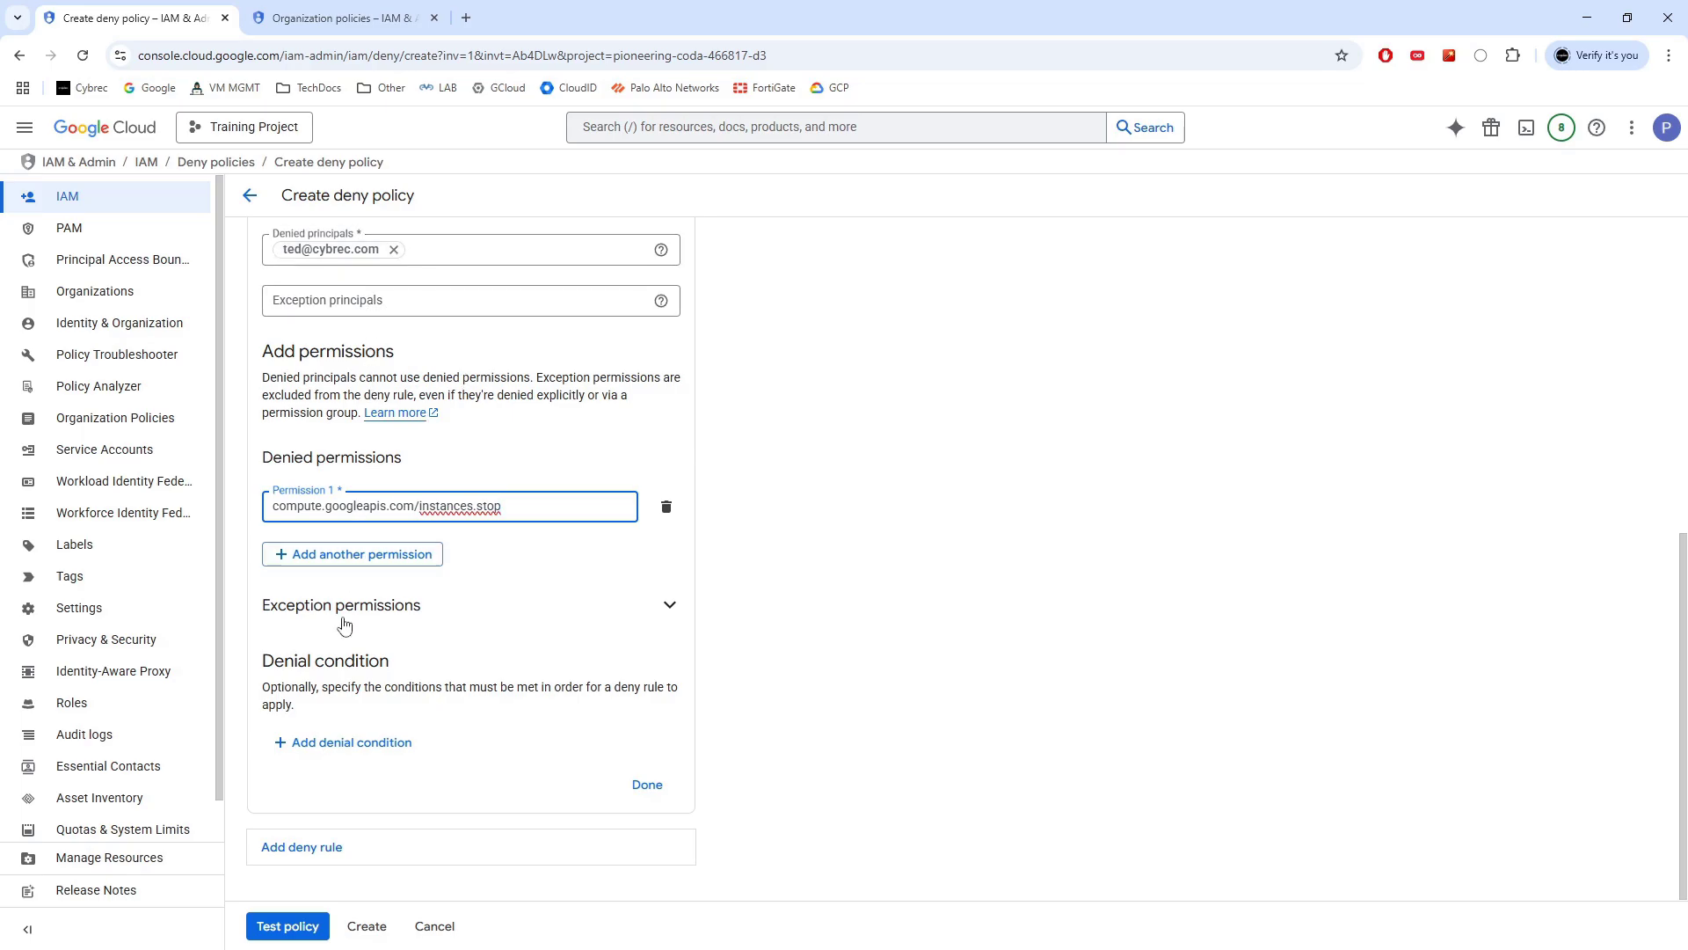
Finish the deny rule and create the removeStopOnVMs policy, confirming the prompt
left_click(651, 784)
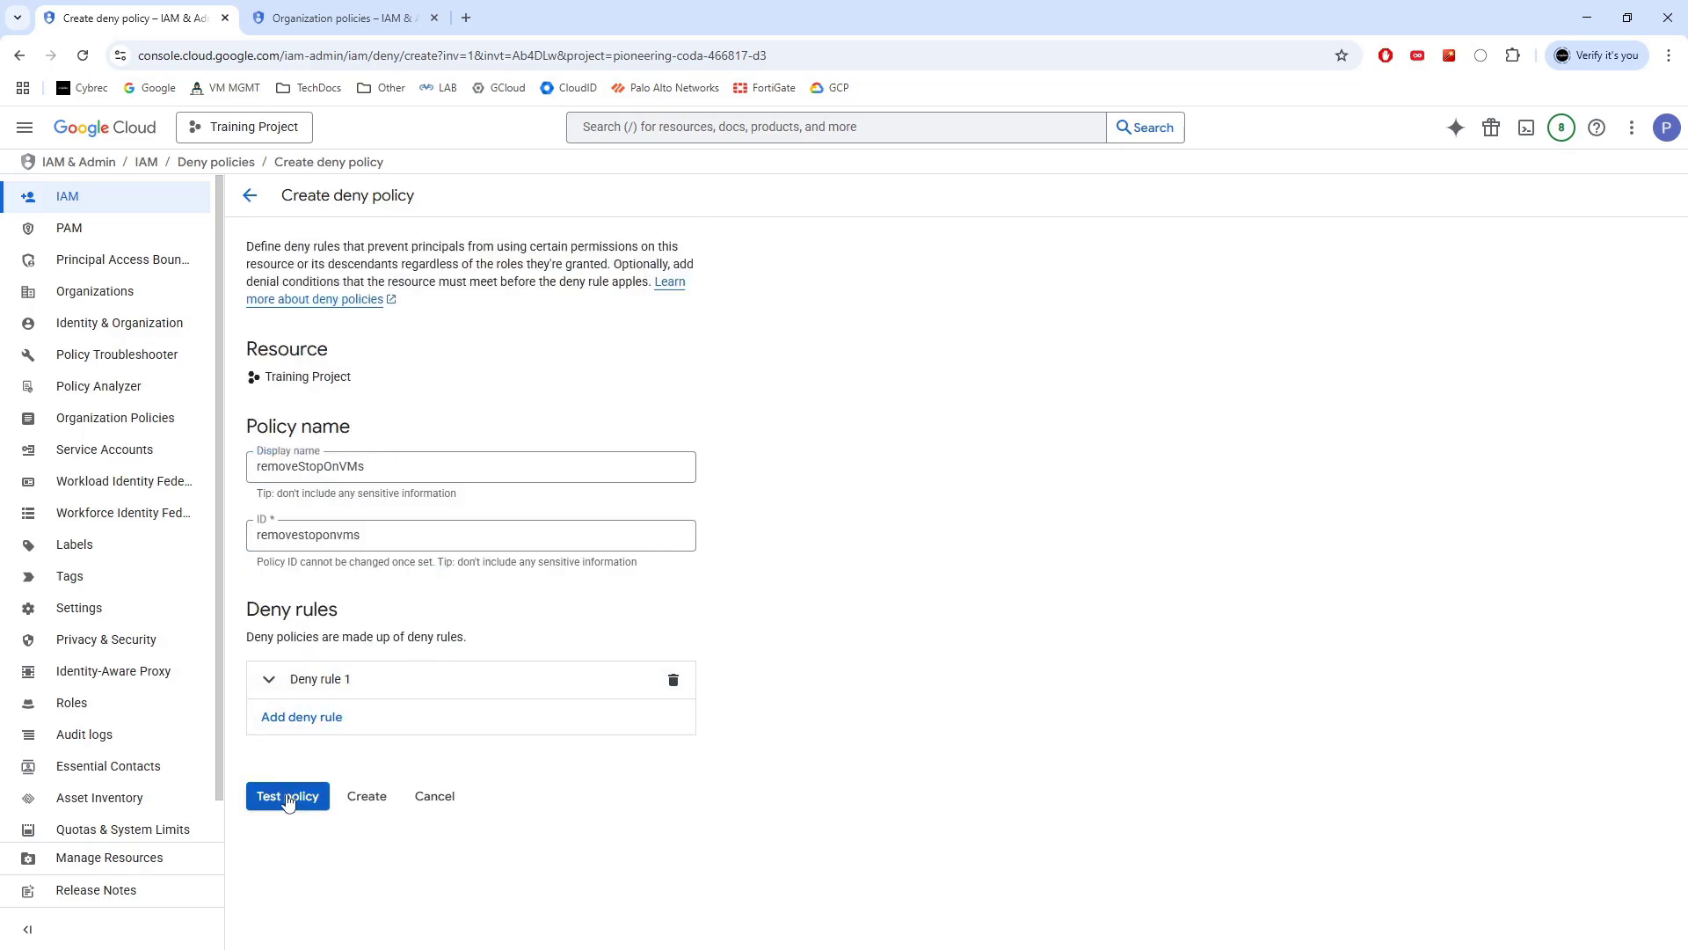
left_click(368, 796)
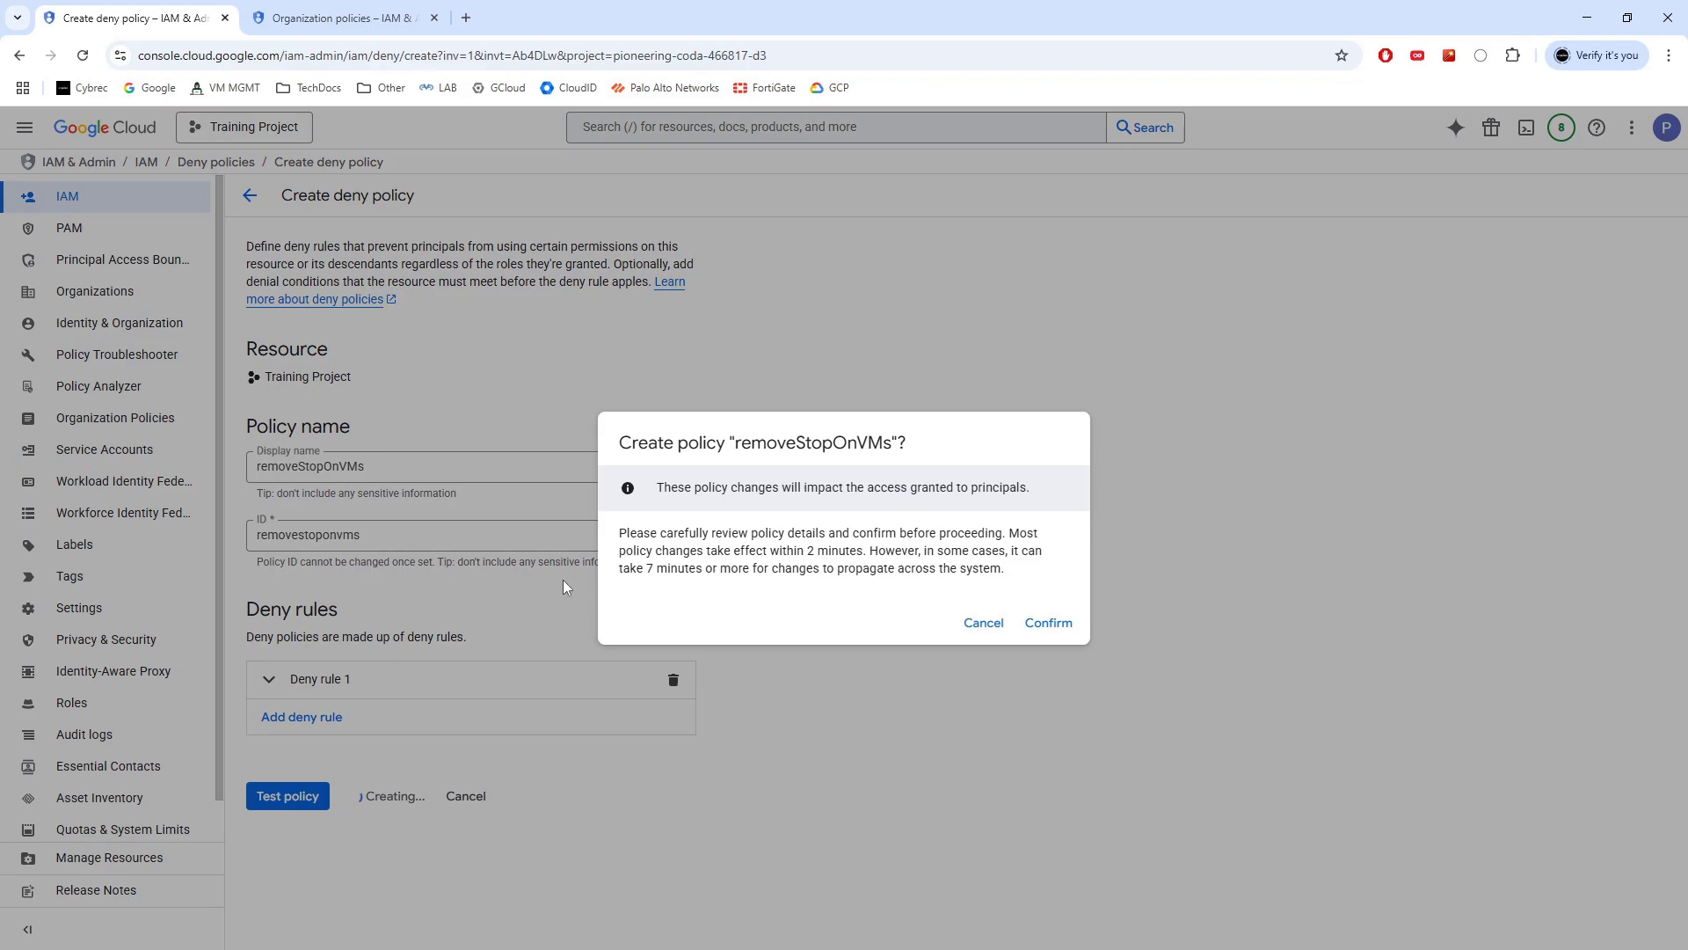
left_click(1059, 626)
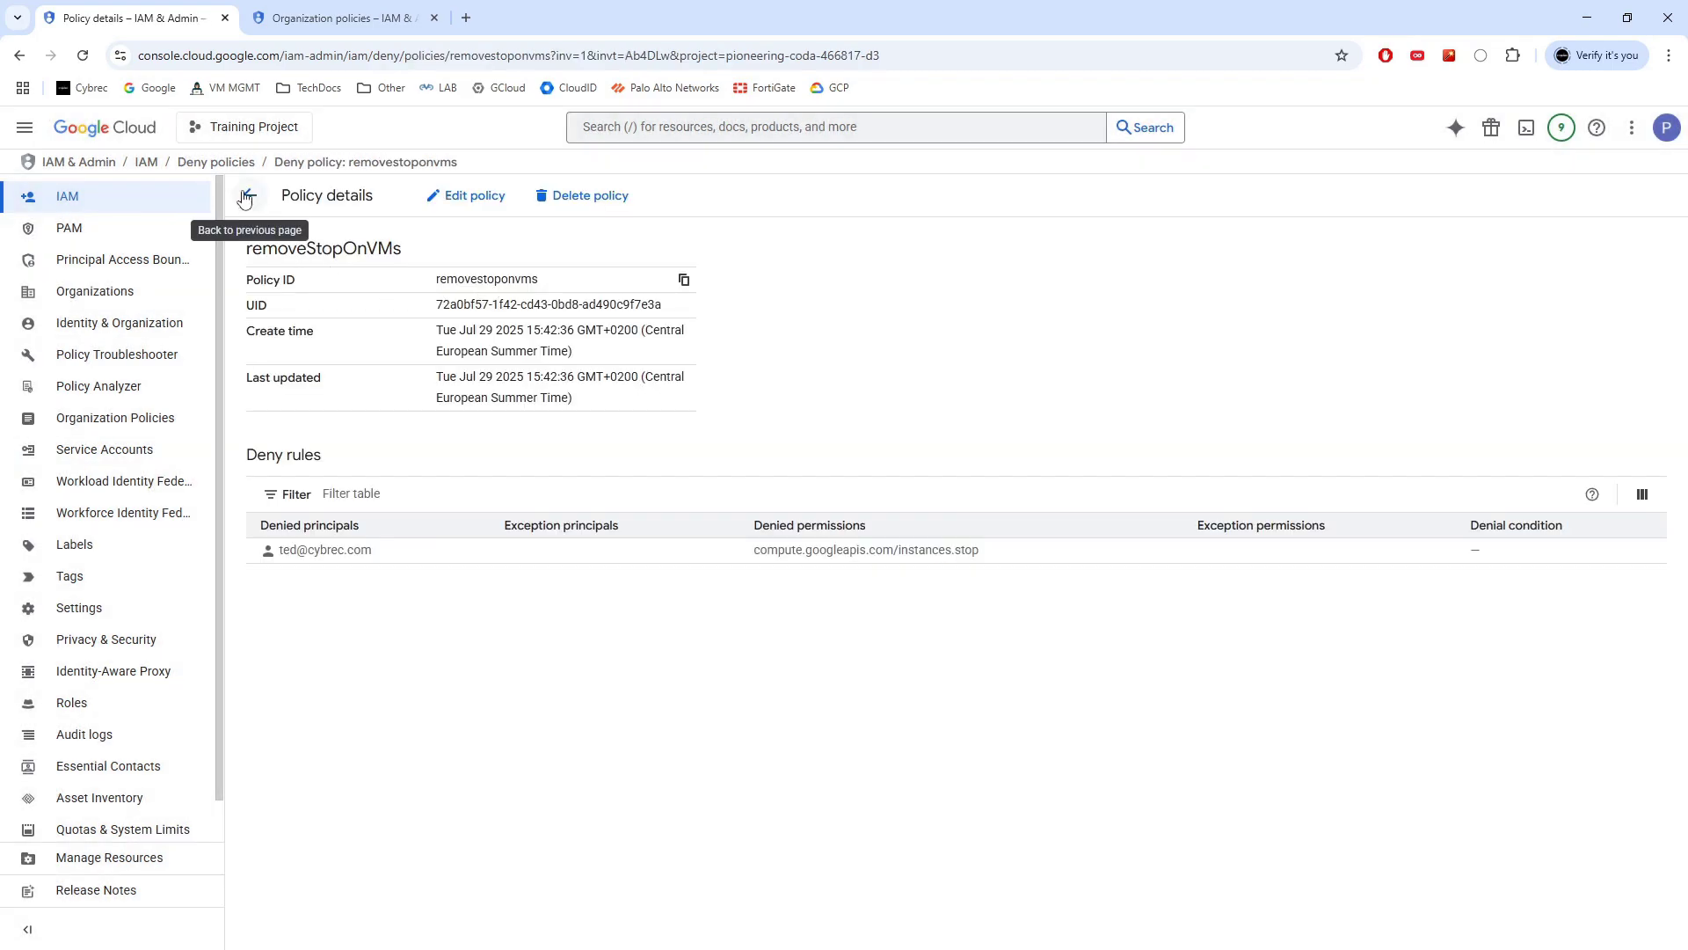
Verify removestoponvms is listed under Deny, then return to the Allow permissions list
left_click(249, 200)
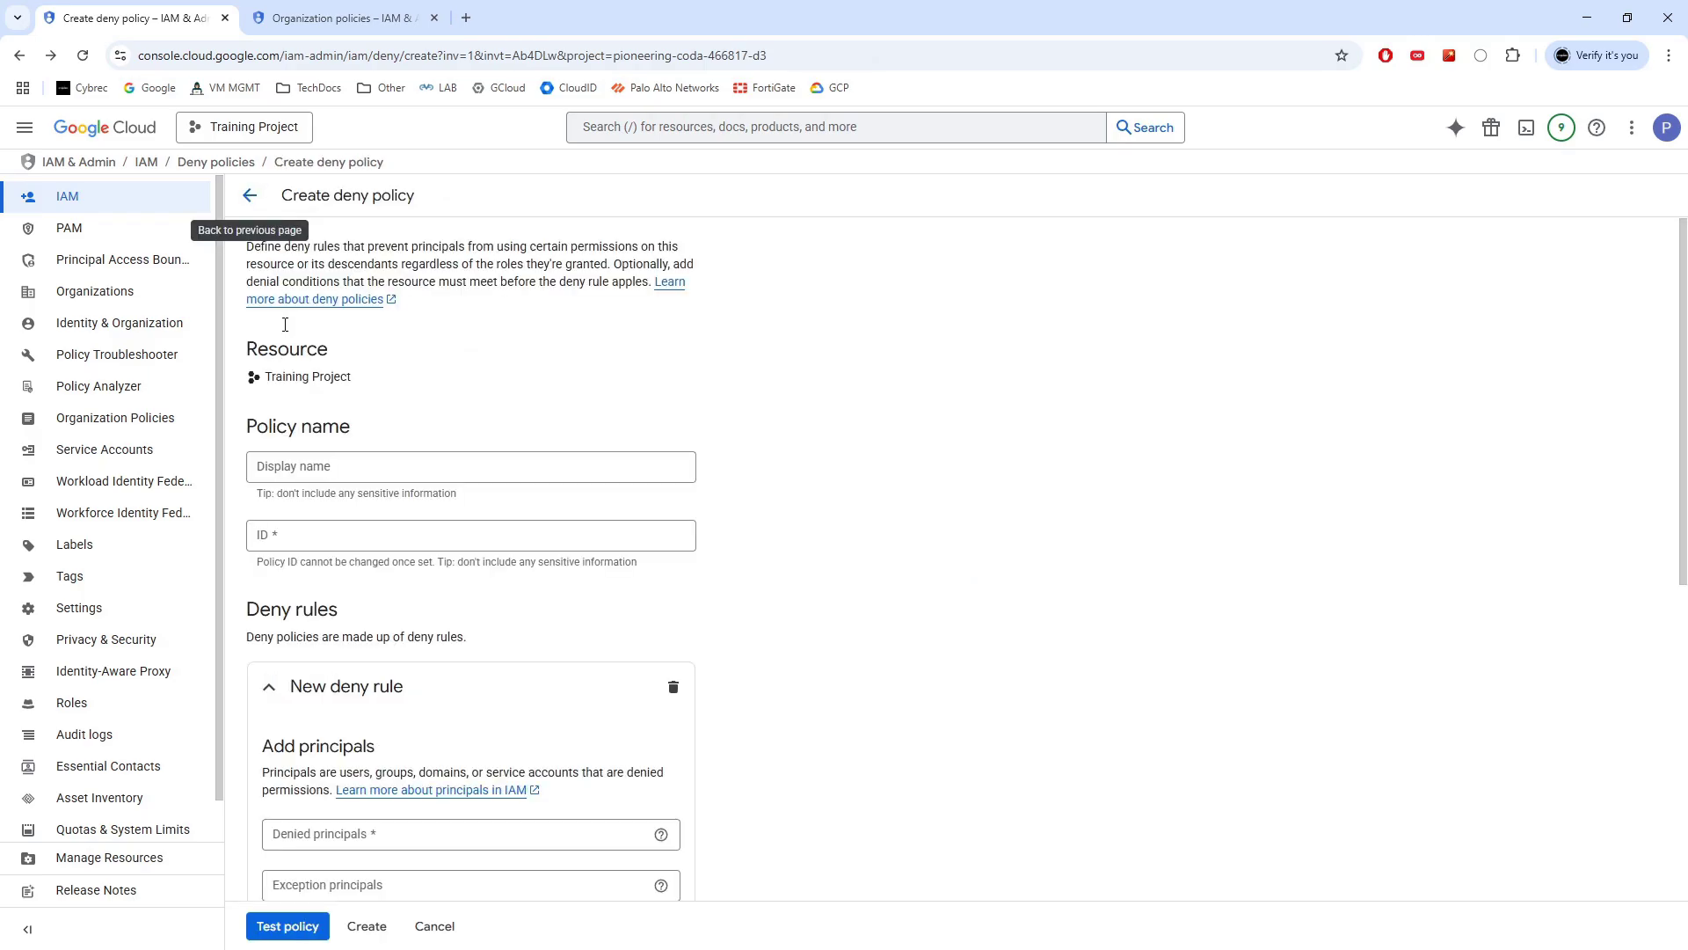
left_click(248, 195)
left_click(260, 234)
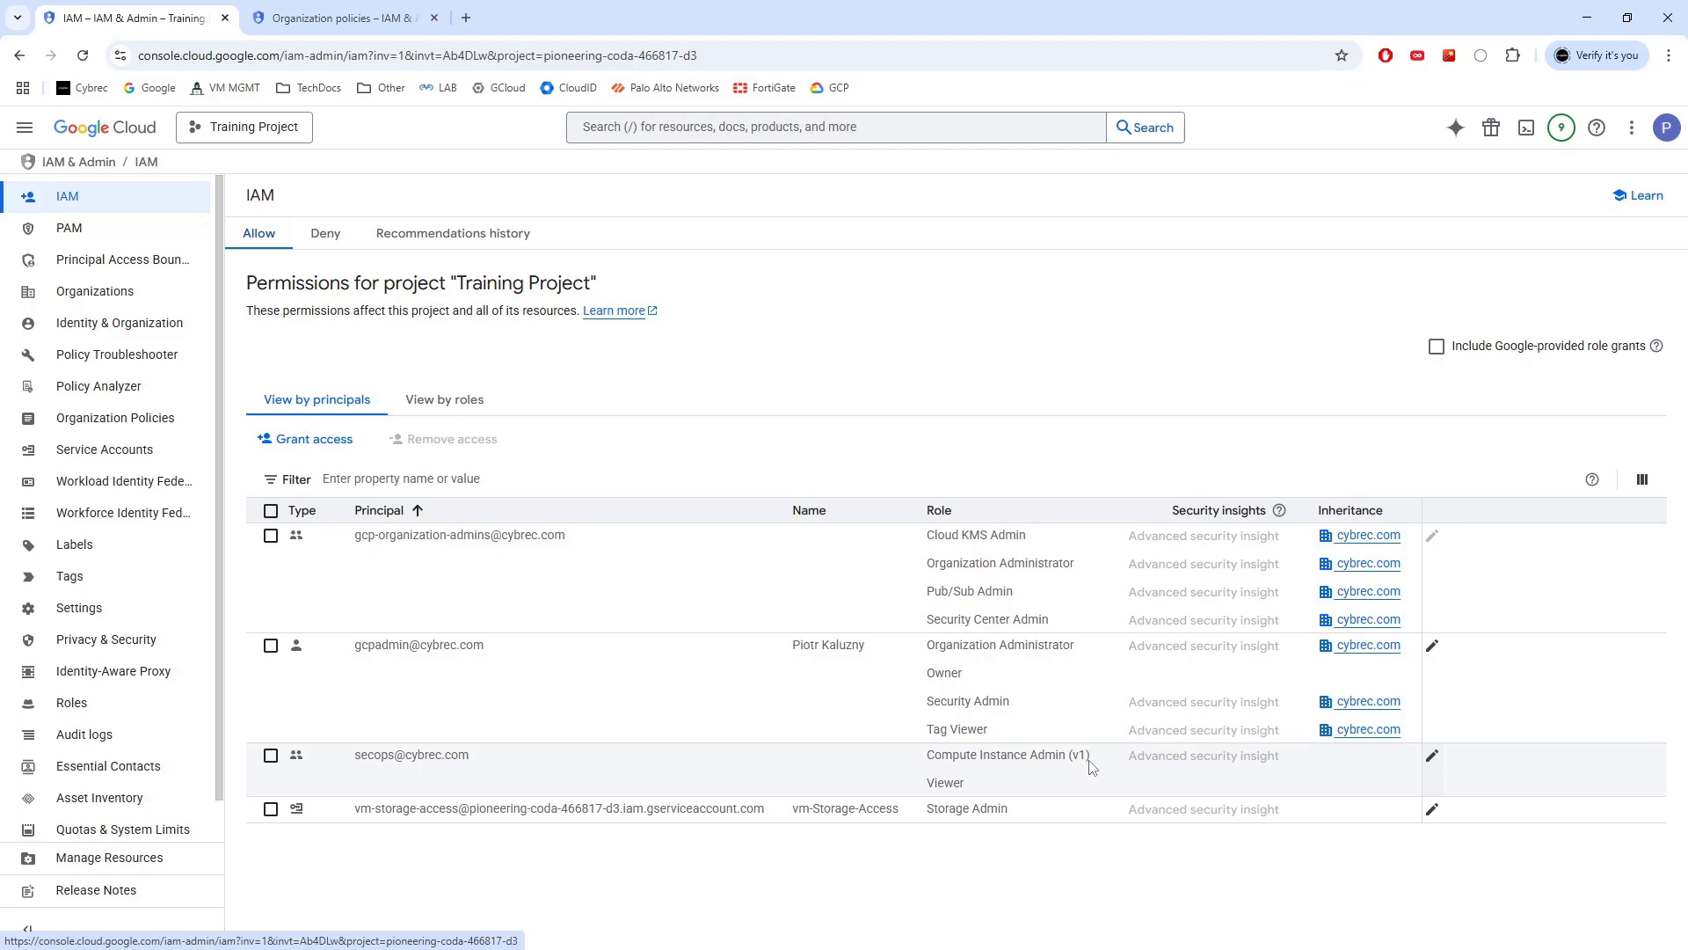
left_click(325, 234)
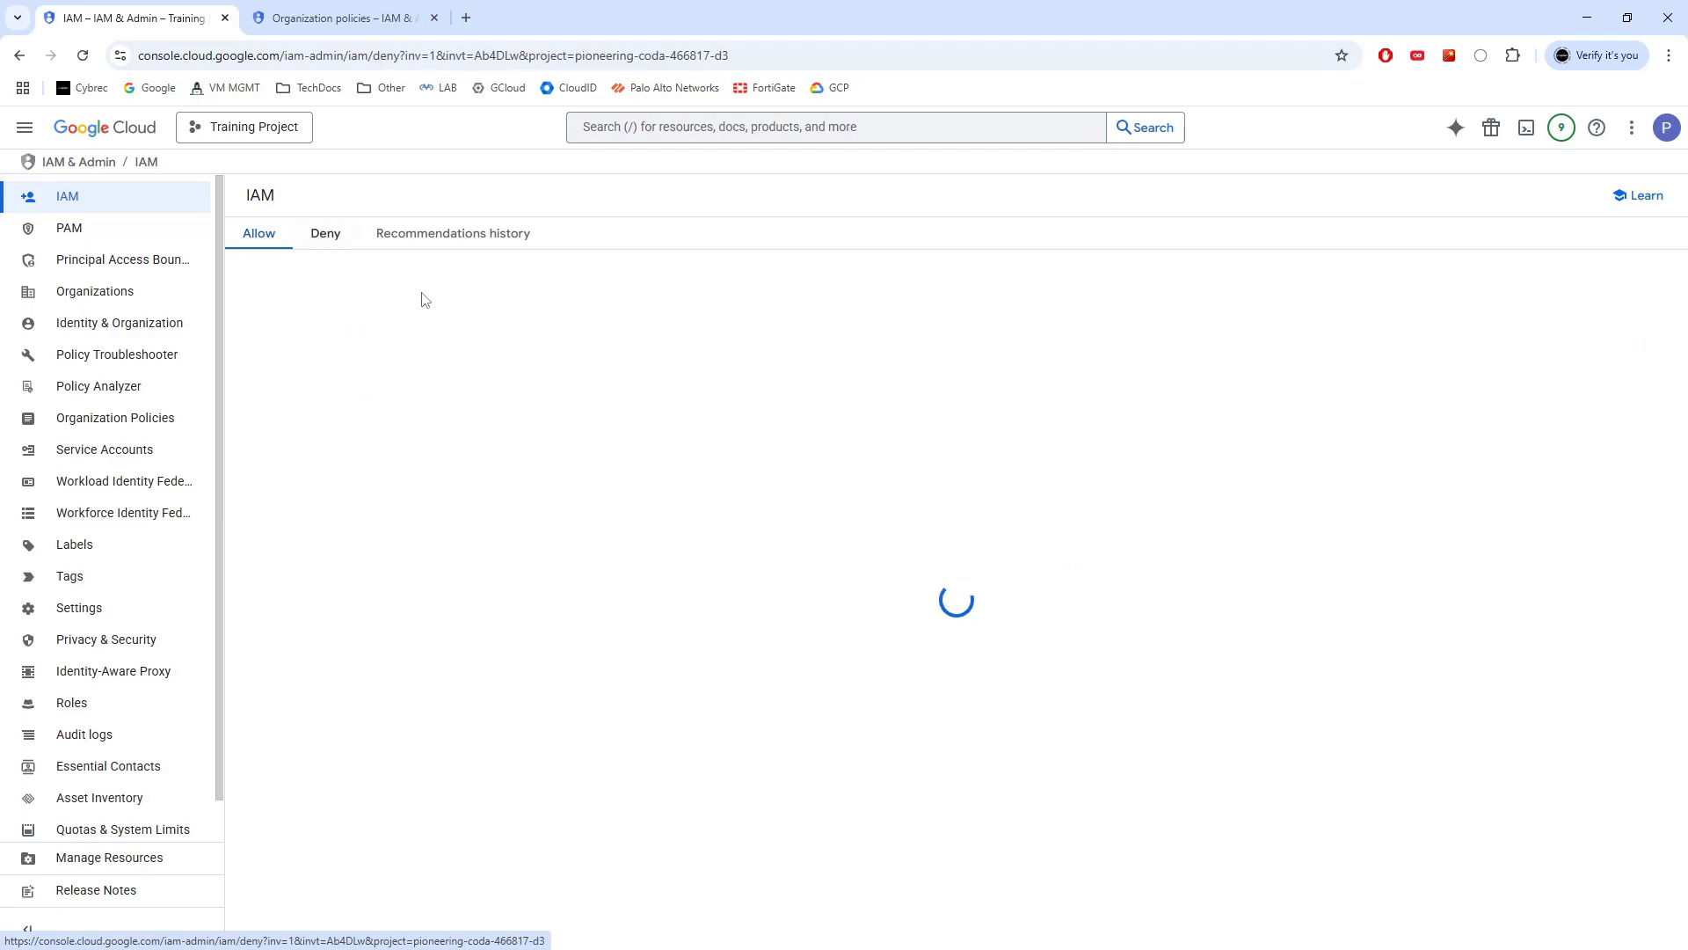
left_click(260, 235)
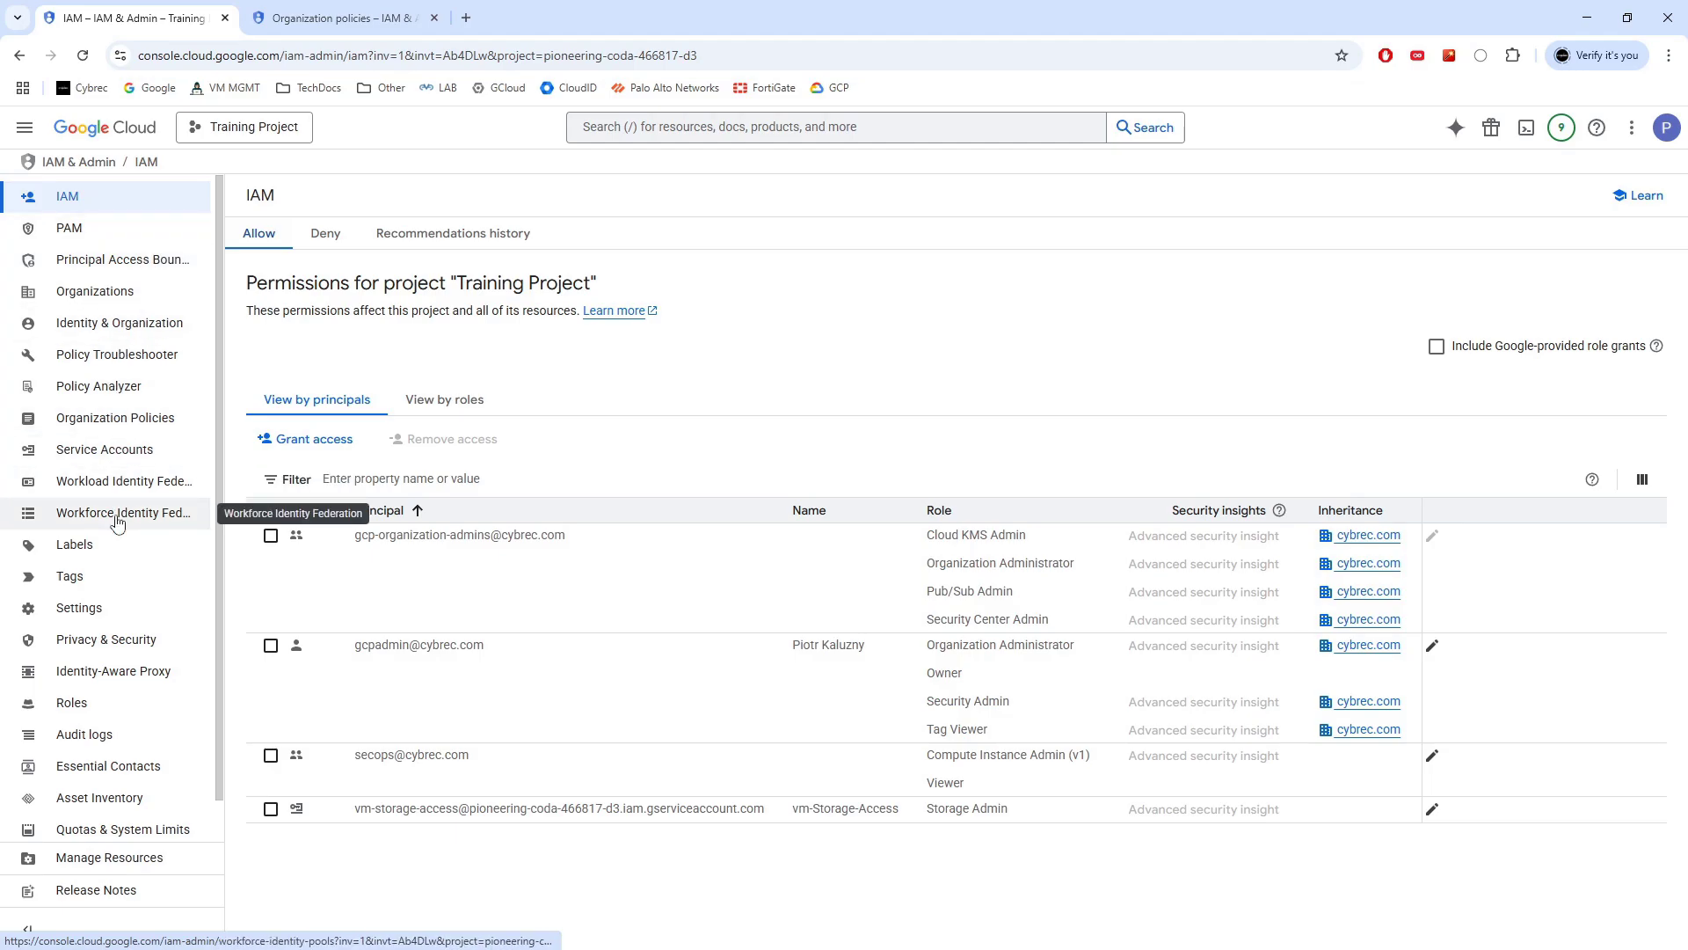
In Policy Troubleshooter, enter the test user's e-mail and select training-instance-2 as resource
left_click(98, 360)
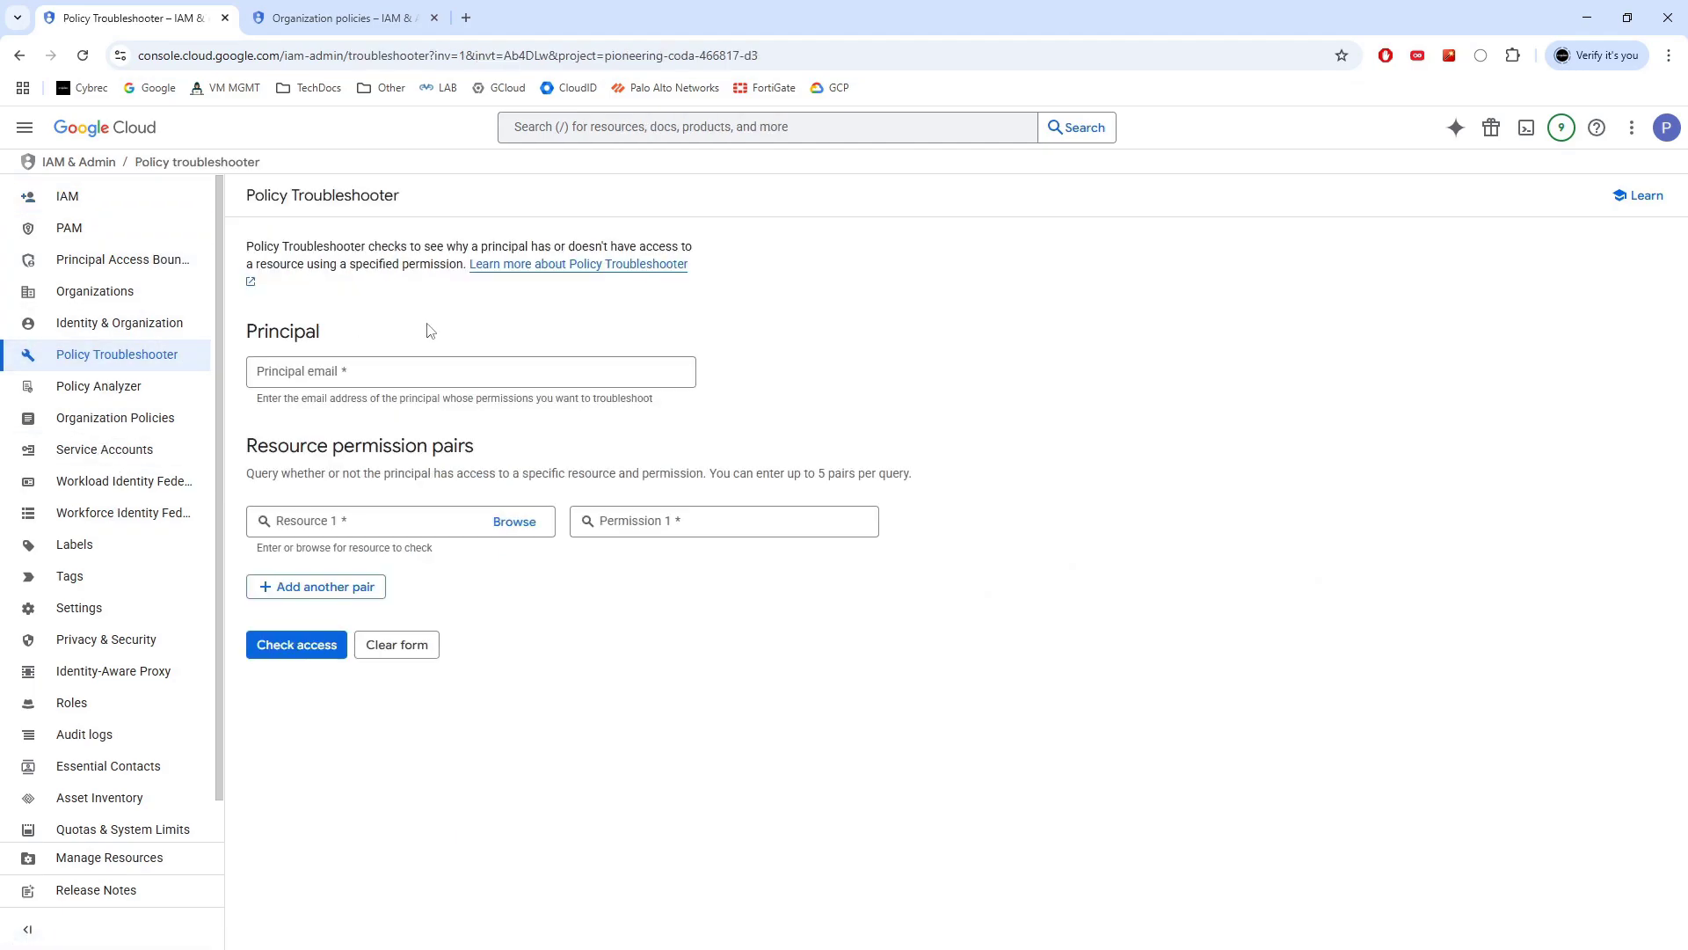
left_click(366, 367)
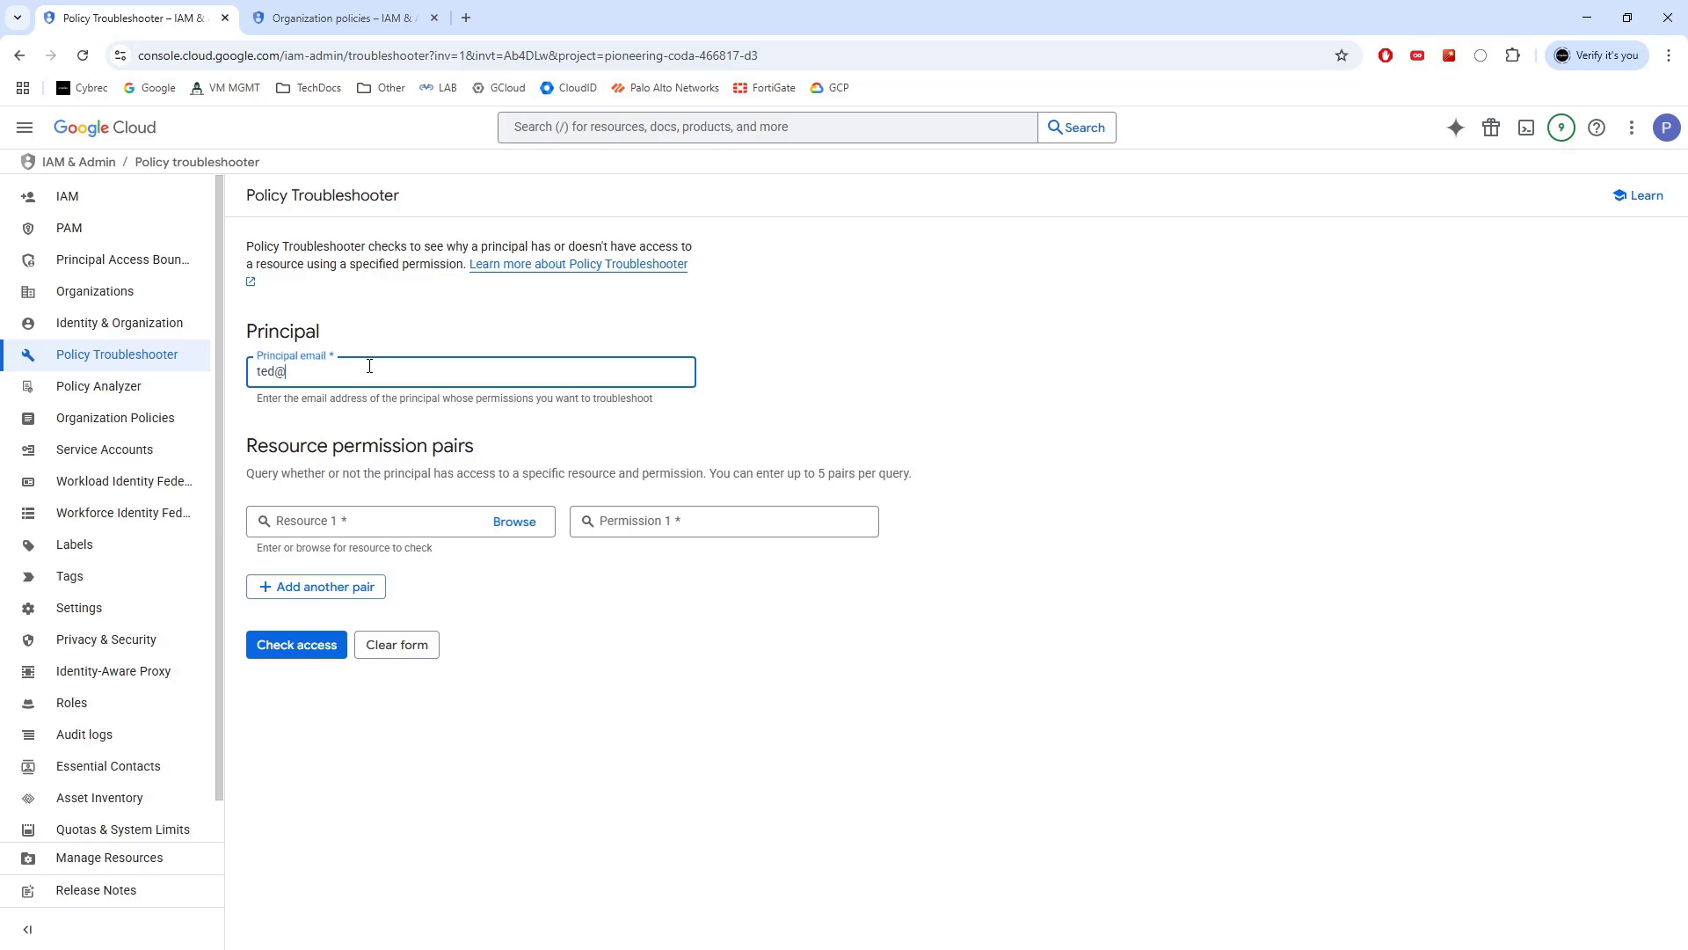
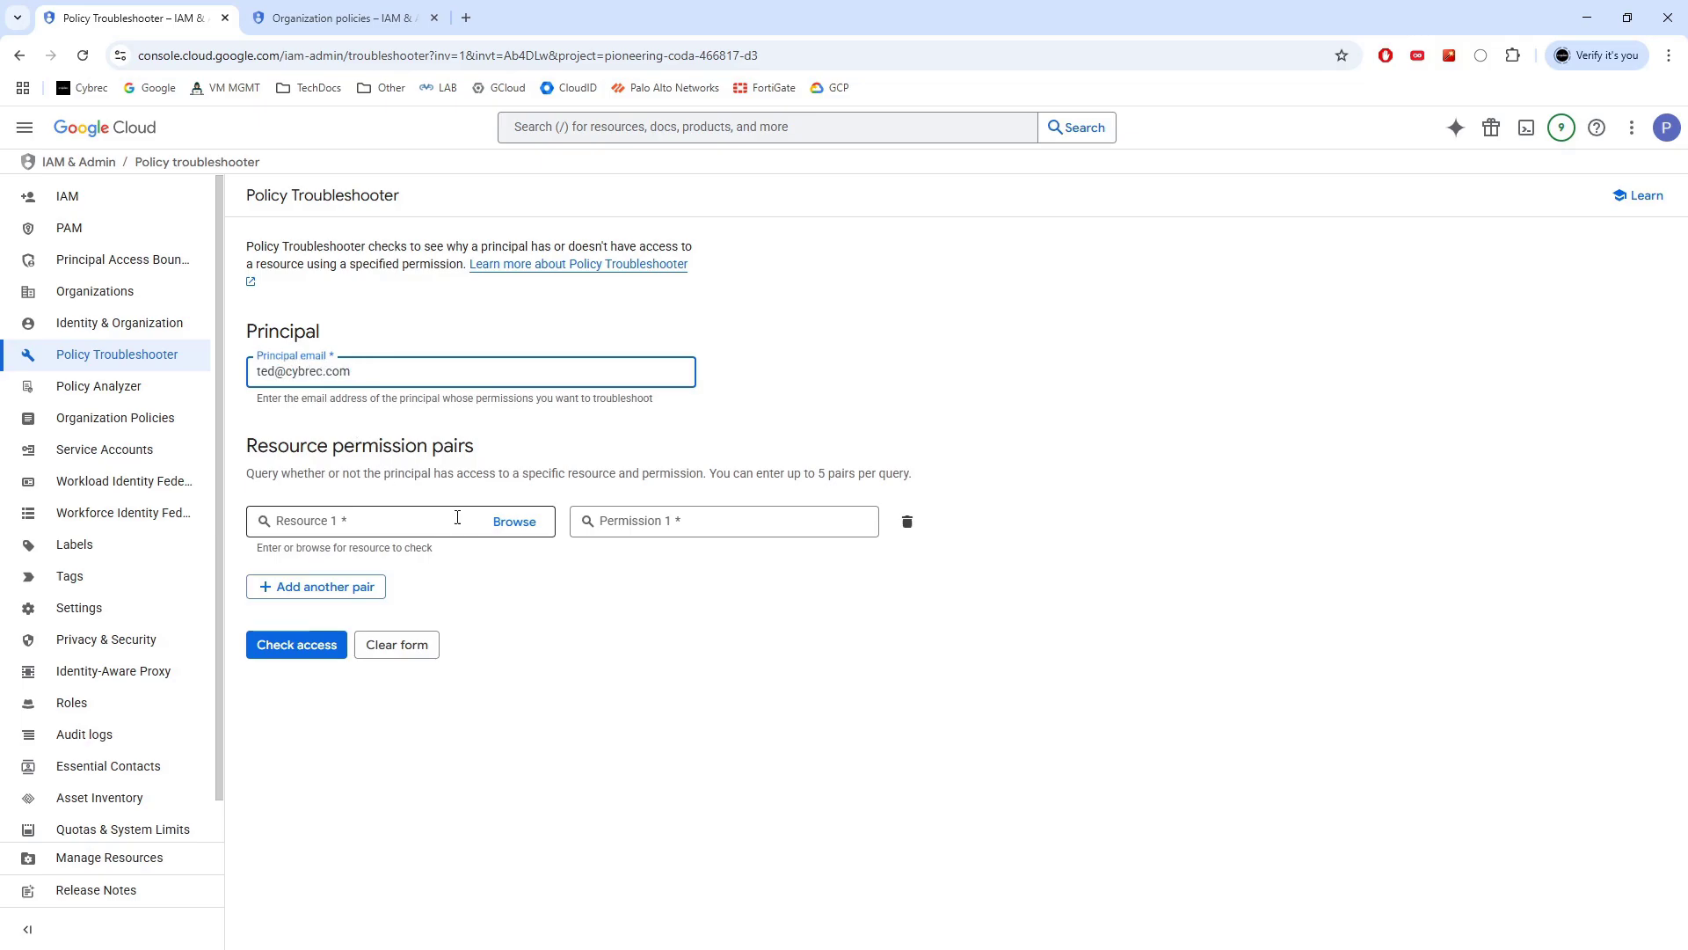
left_click(515, 522)
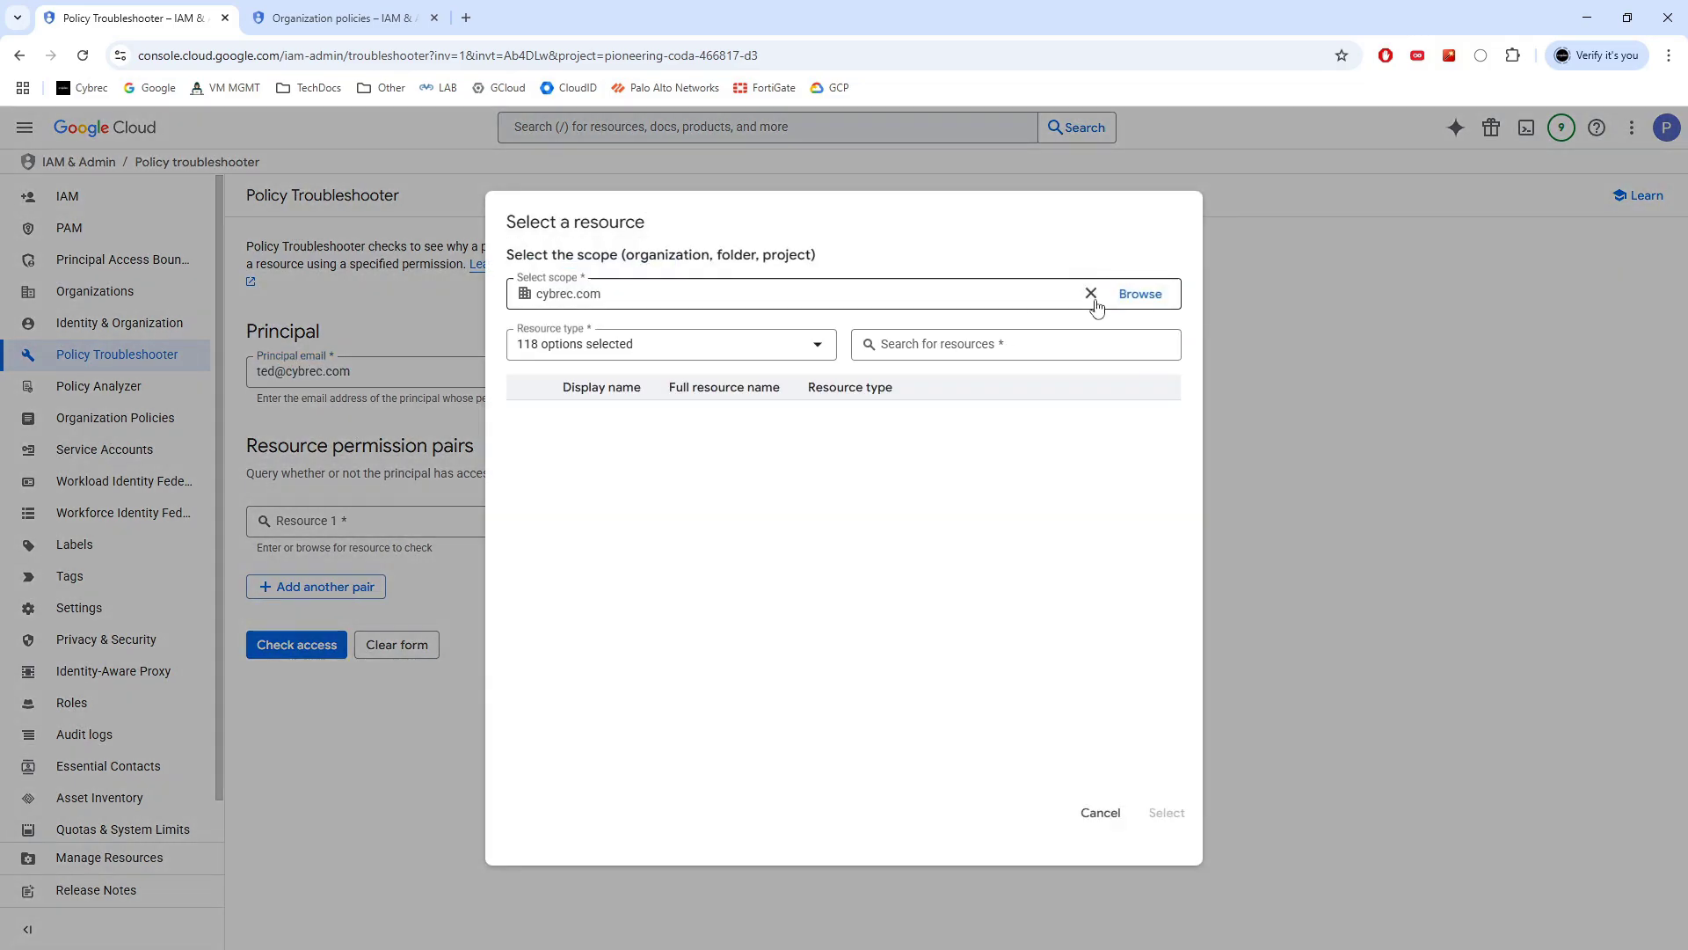
left_click(1012, 346)
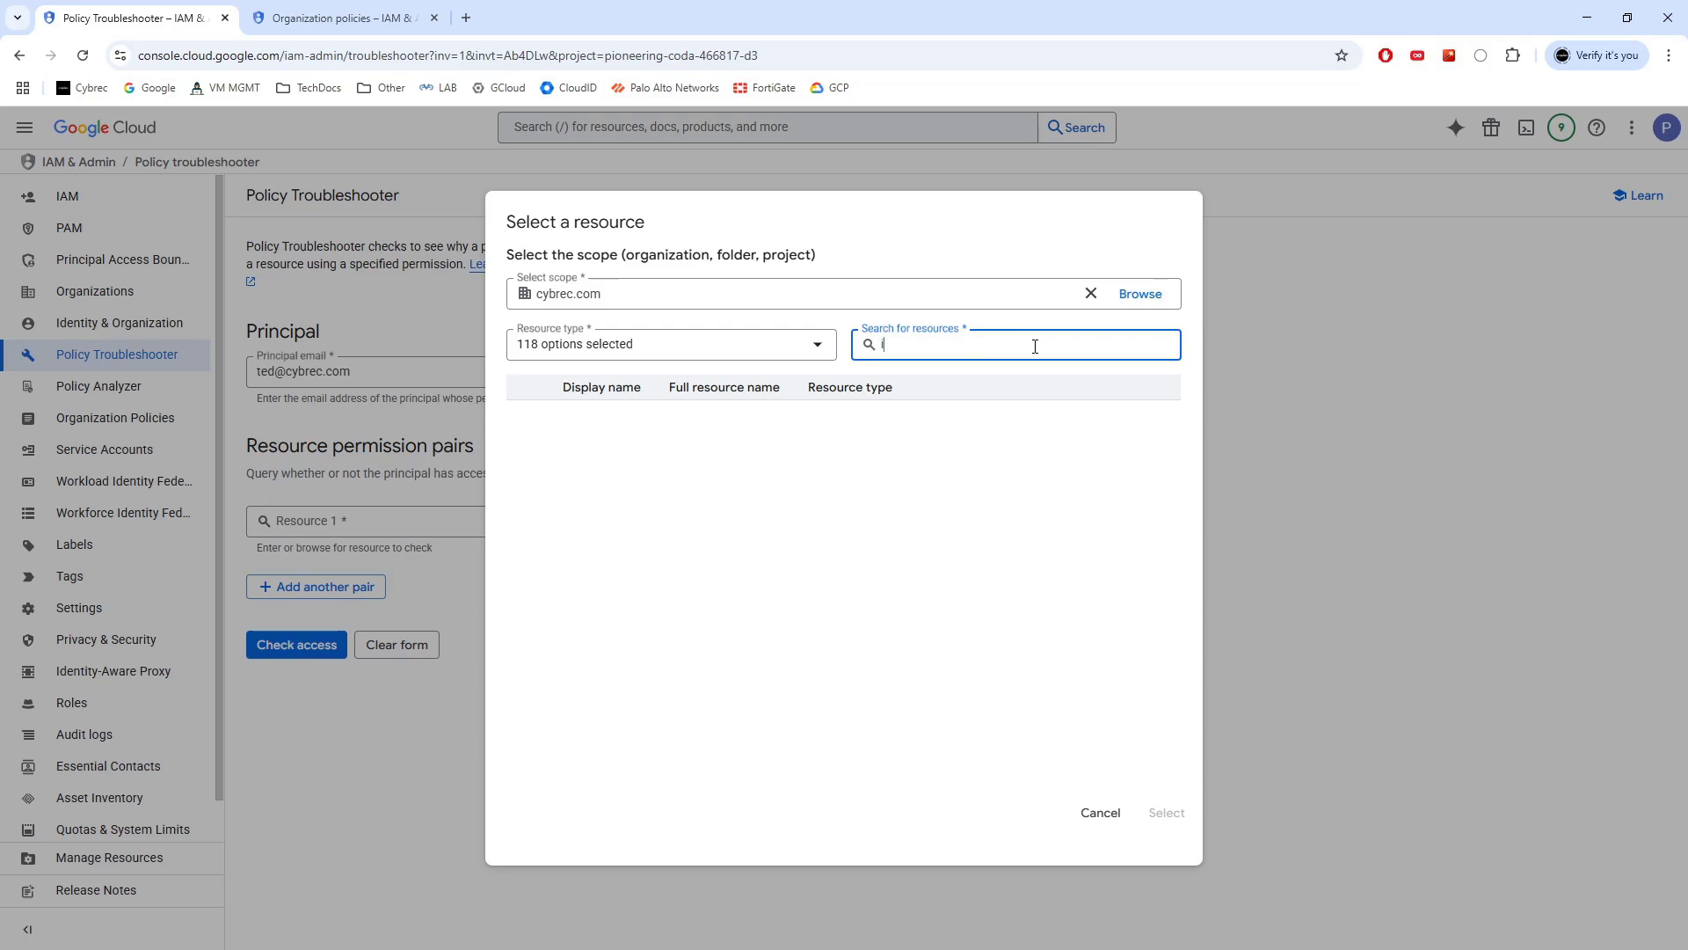
type("instance")
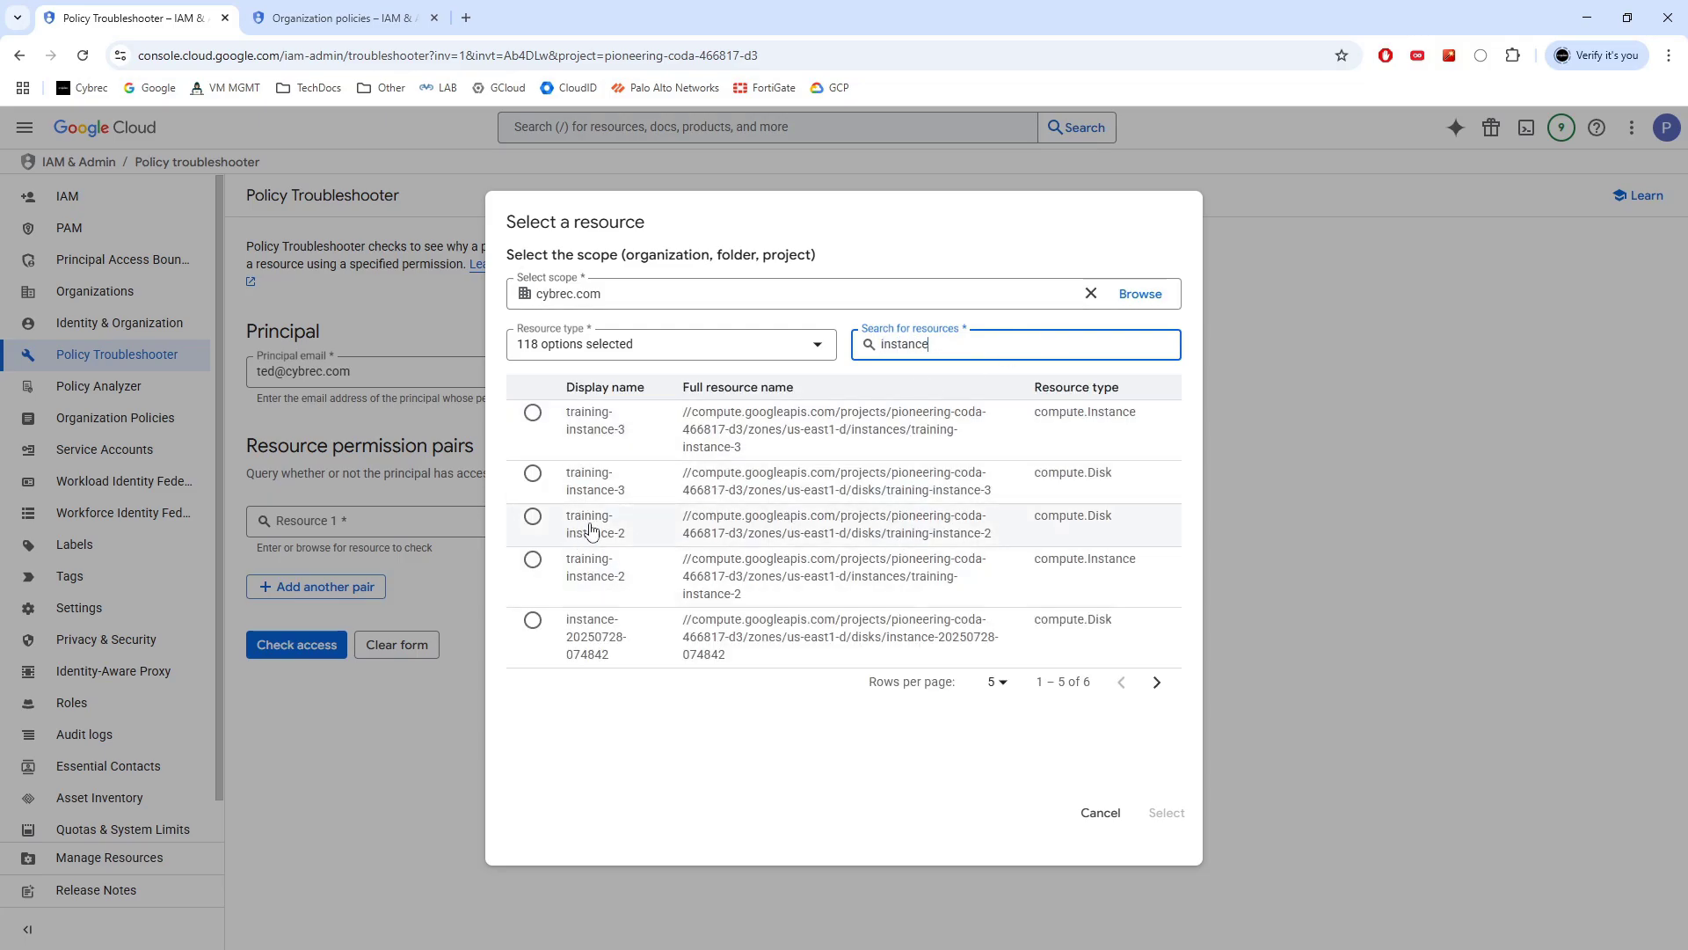
left_click(605, 572)
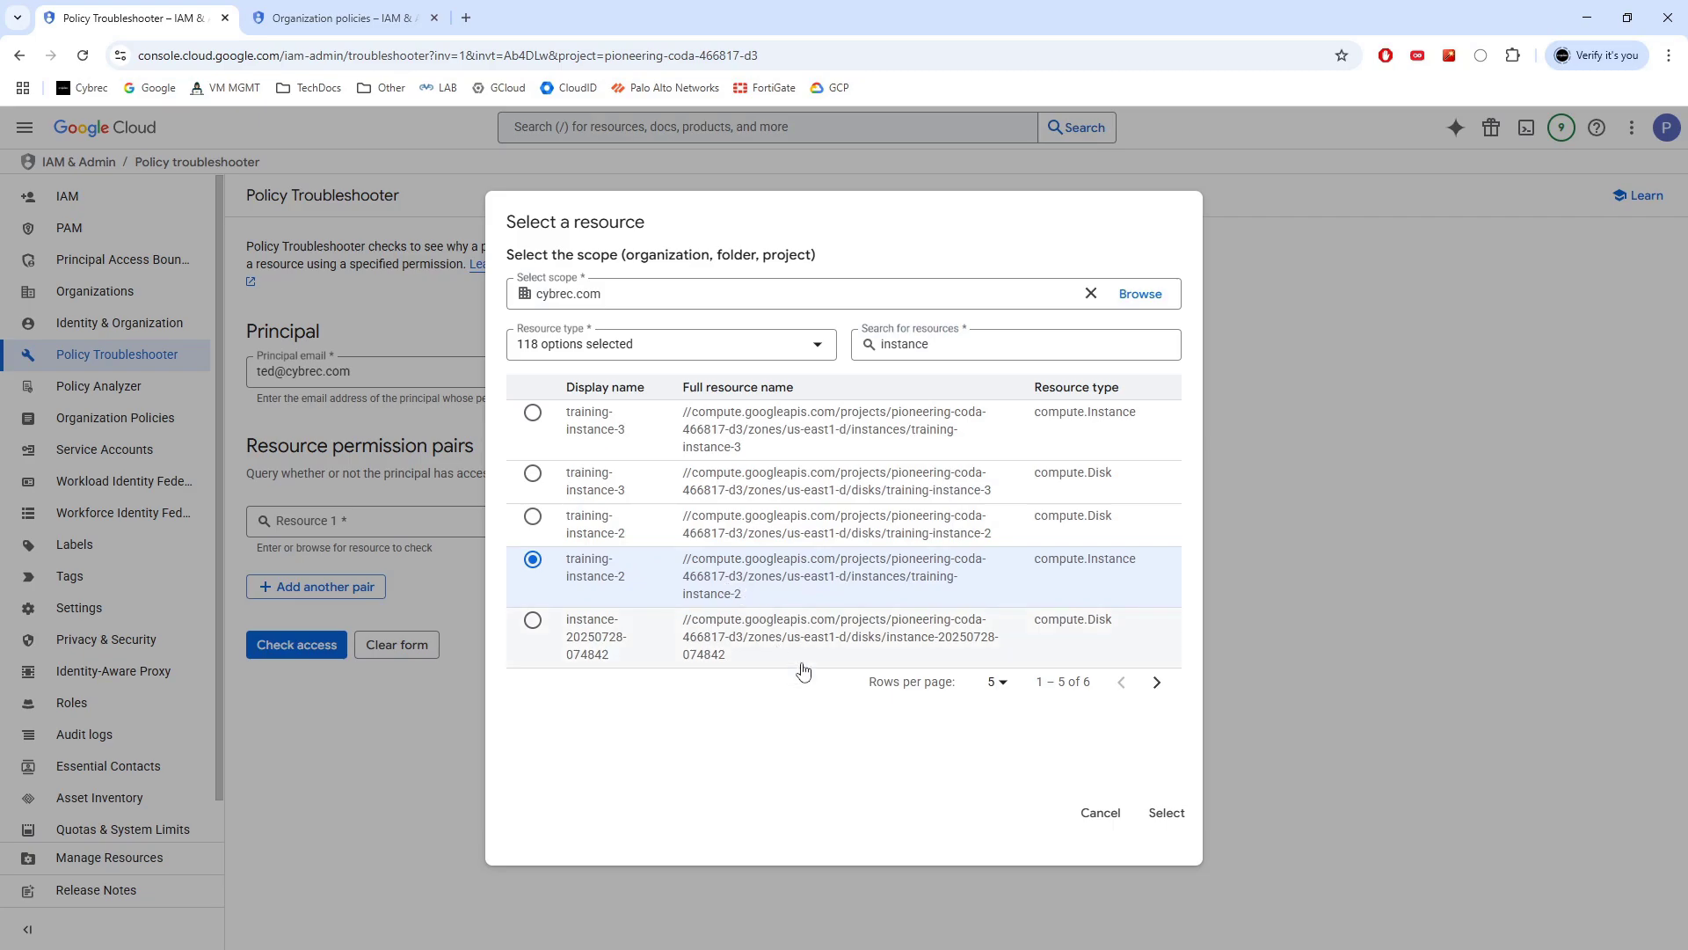
left_click(1166, 812)
Pick compute.instances.delete from the Permission 1 suggestions
left_click(720, 522)
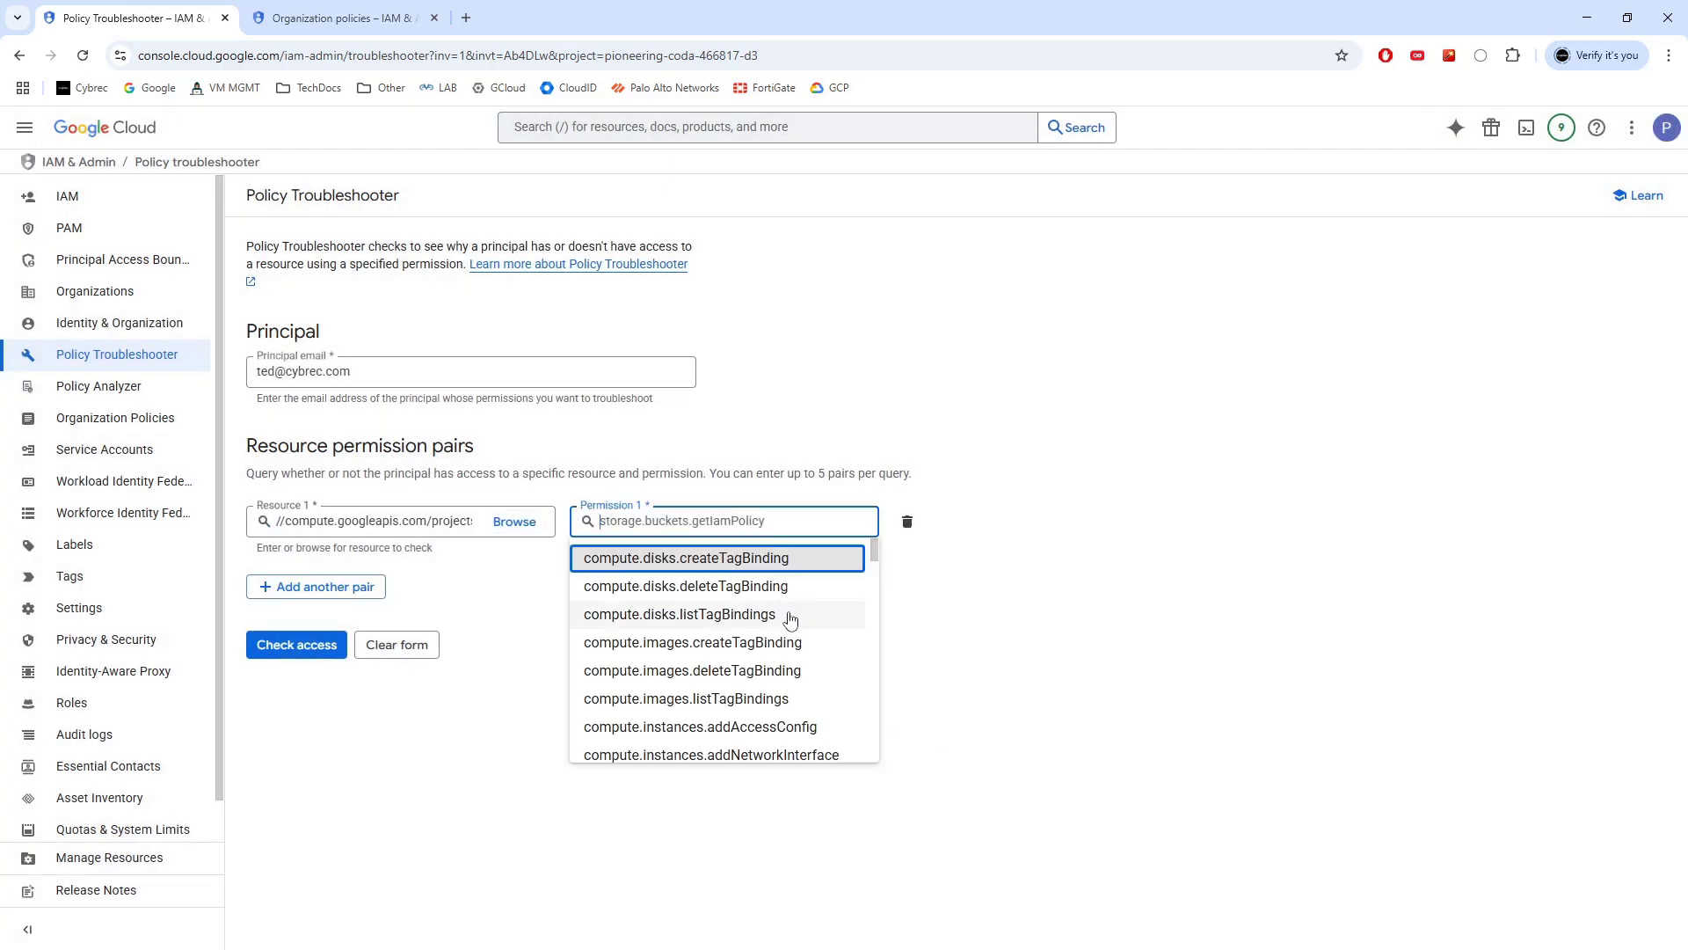
scroll(756, 616, "down", 3)
scroll(761, 606, "down", 5)
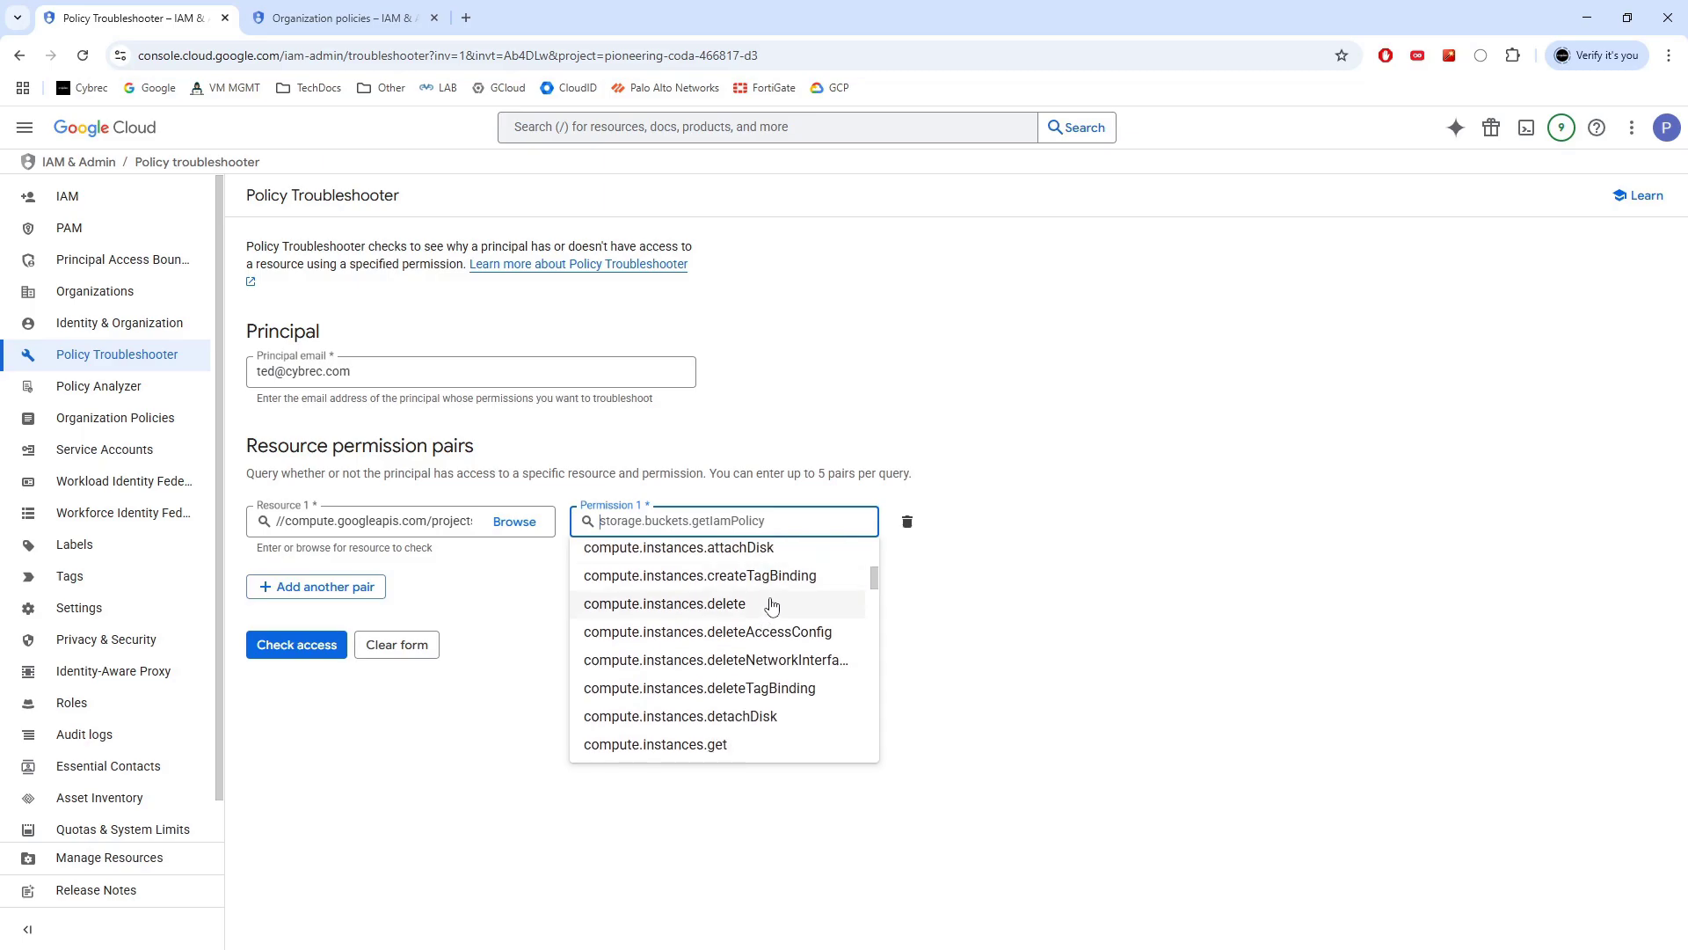
scroll(772, 615, "up", 5)
left_click(758, 607)
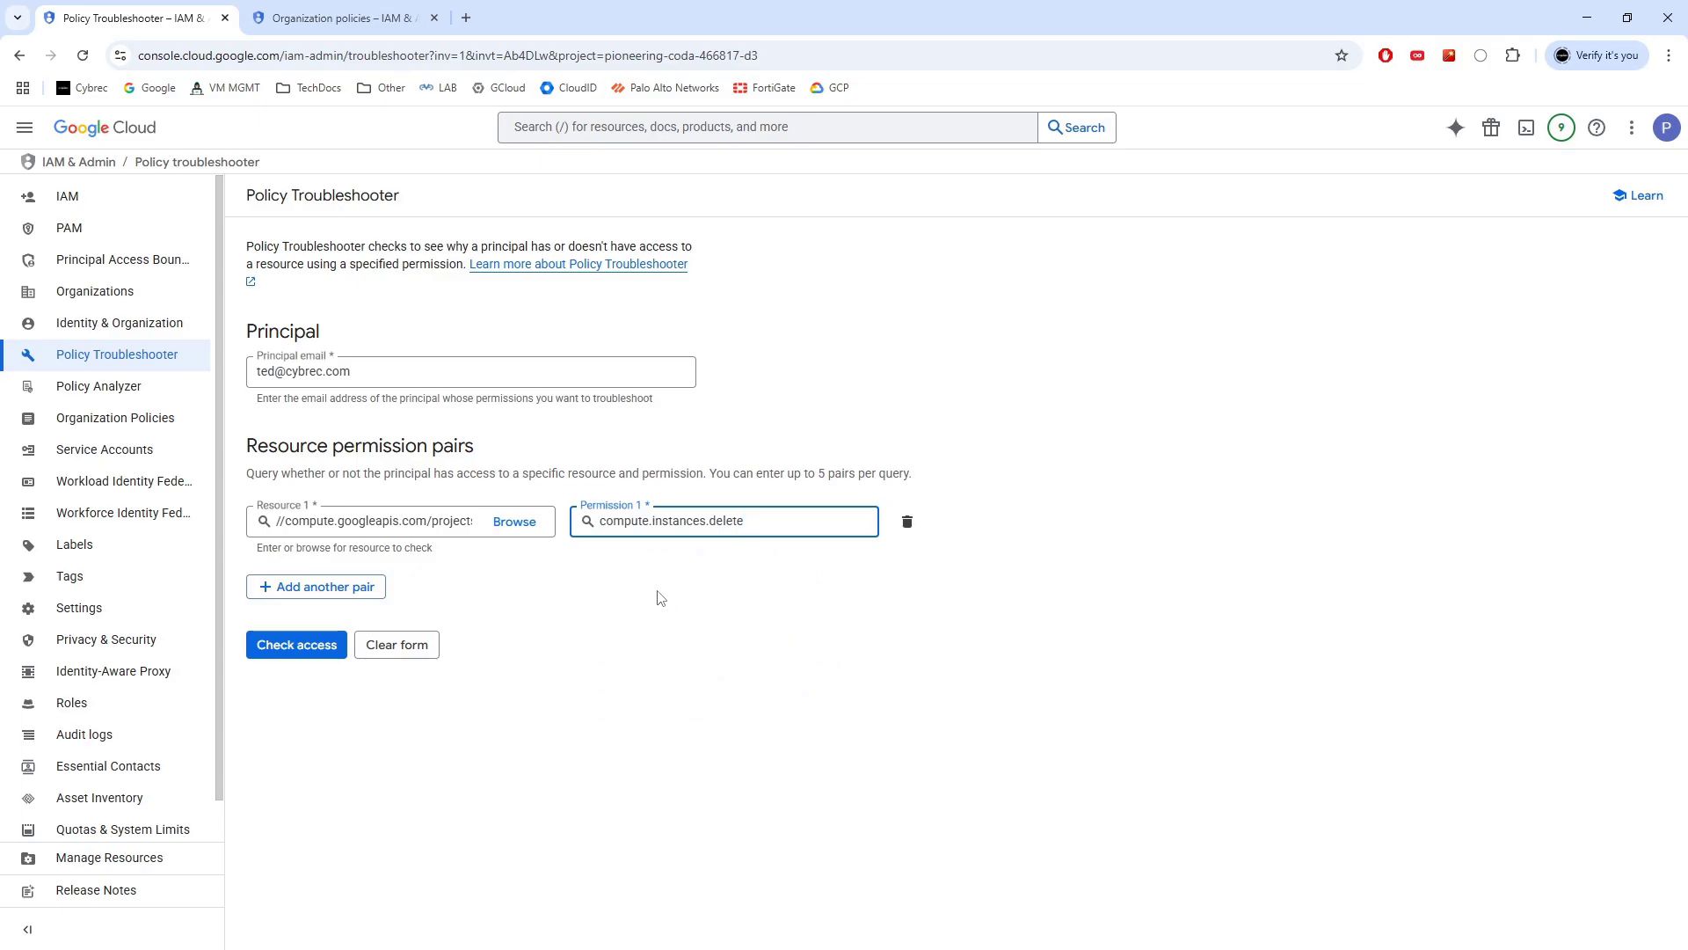
Check access for compute.instances.delete, review the Can access result, and expand the Deny policy section
left_click(307, 659)
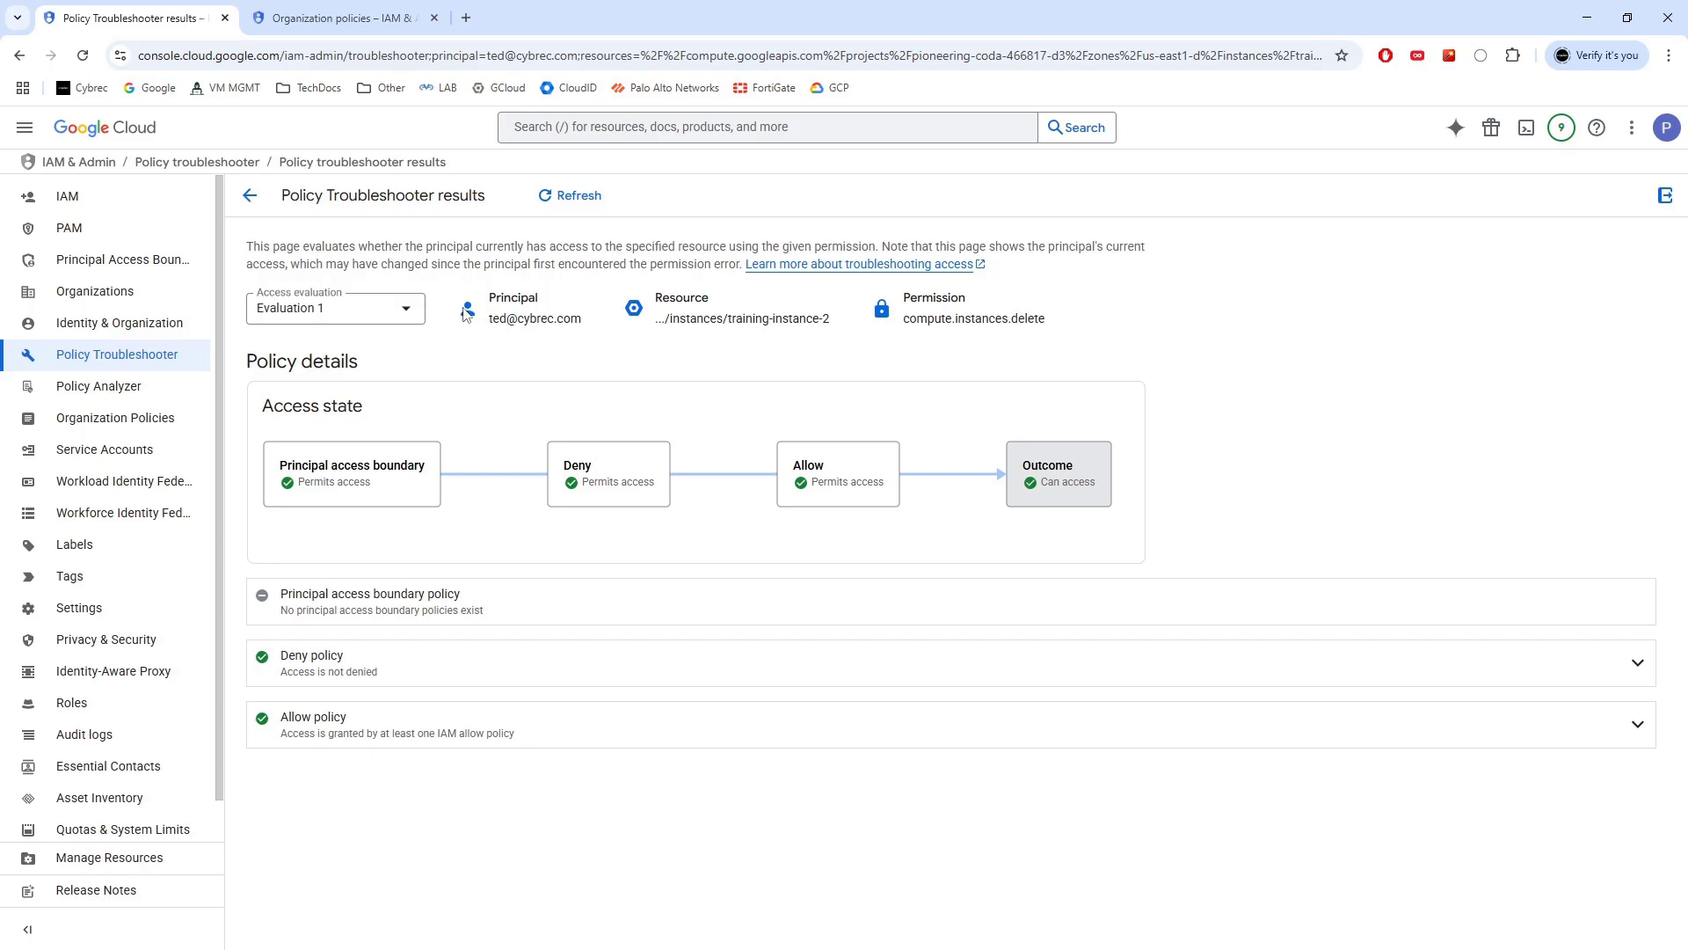
left_click_drag(491, 296, 861, 326)
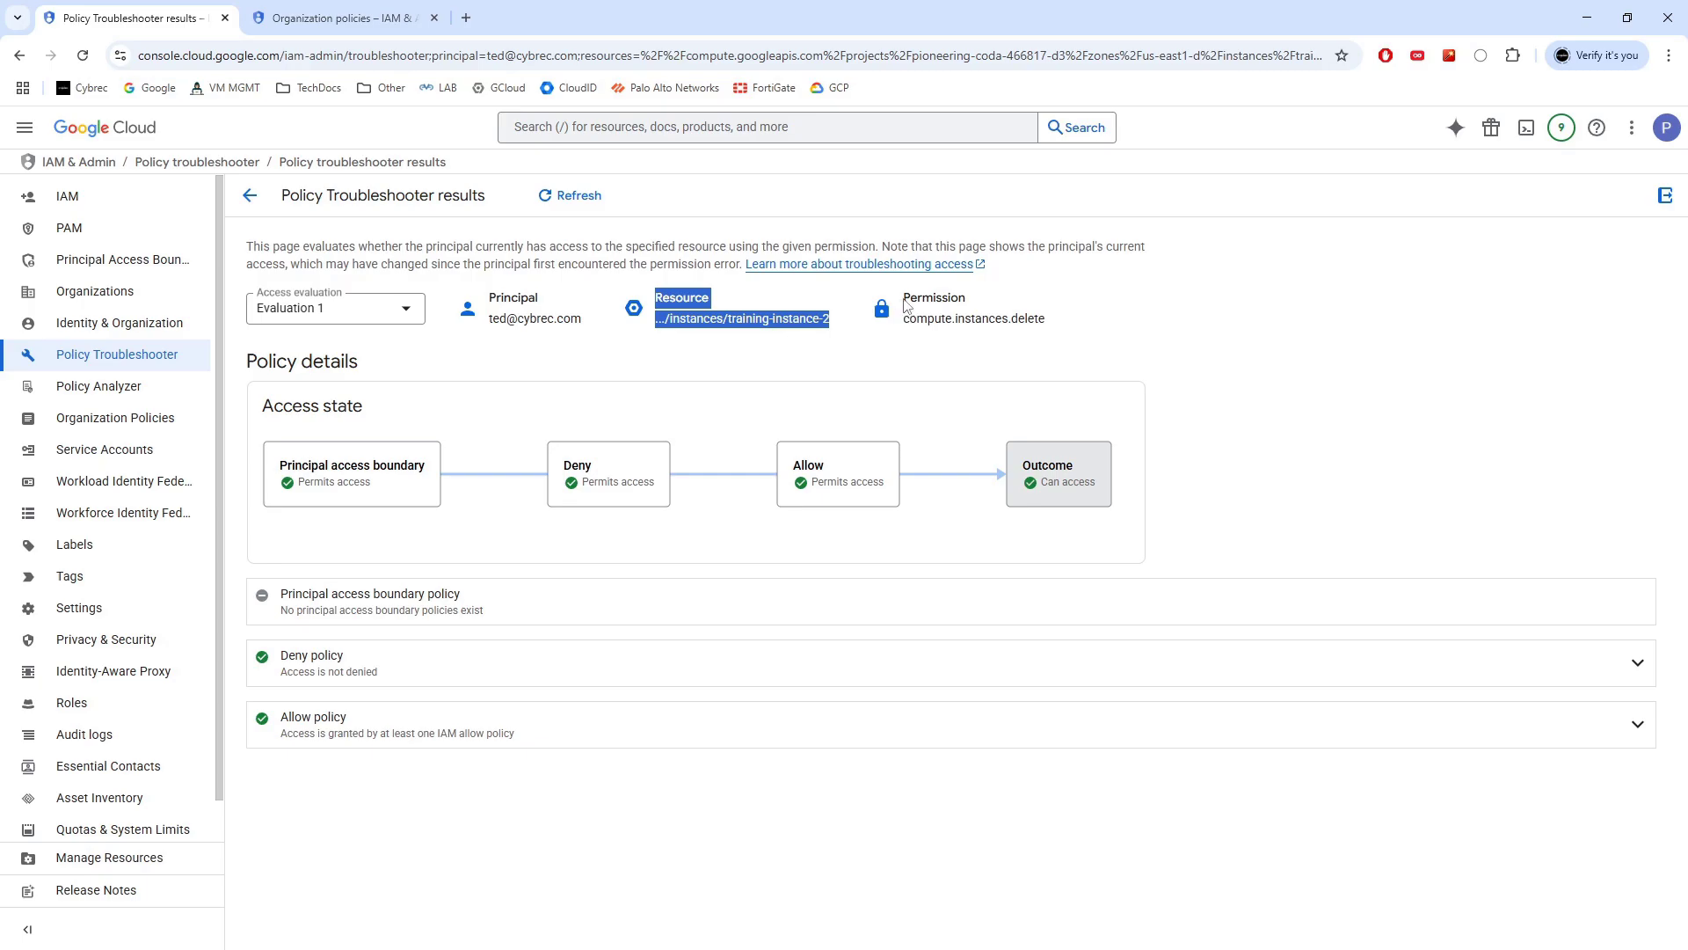
left_click_drag(1057, 331, 900, 299)
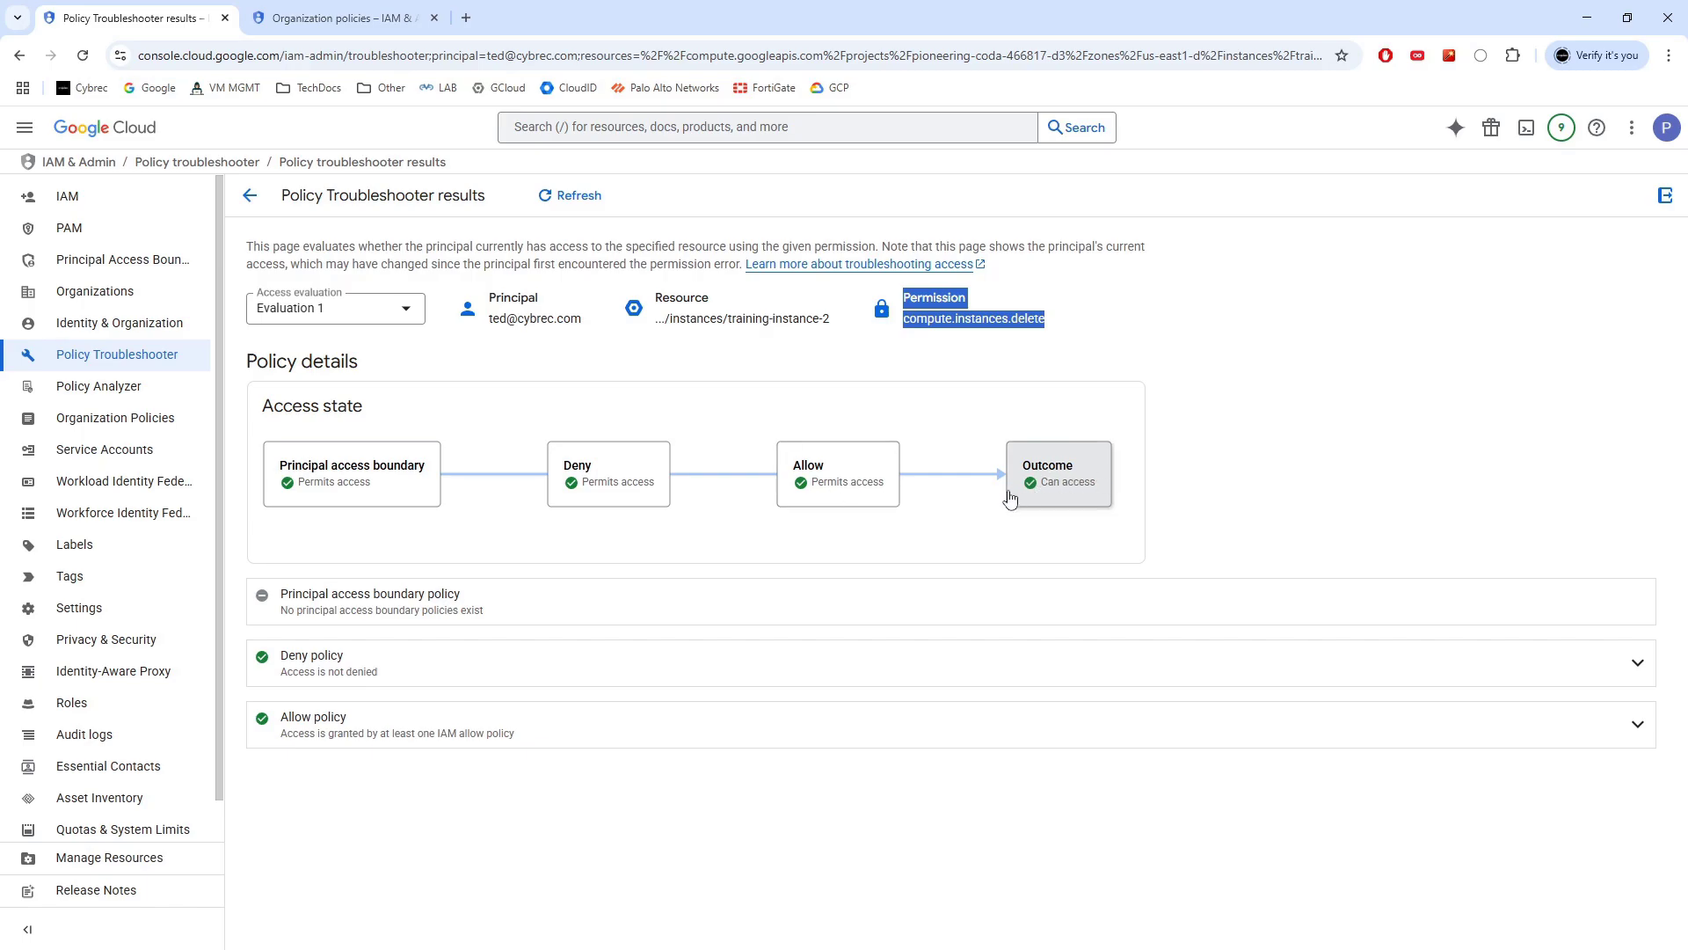
left_click(1637, 665)
Expand the Allow policy details and review the removeStopOnVMs deny rule panel, then close it
scroll(1185, 493, "down", 3)
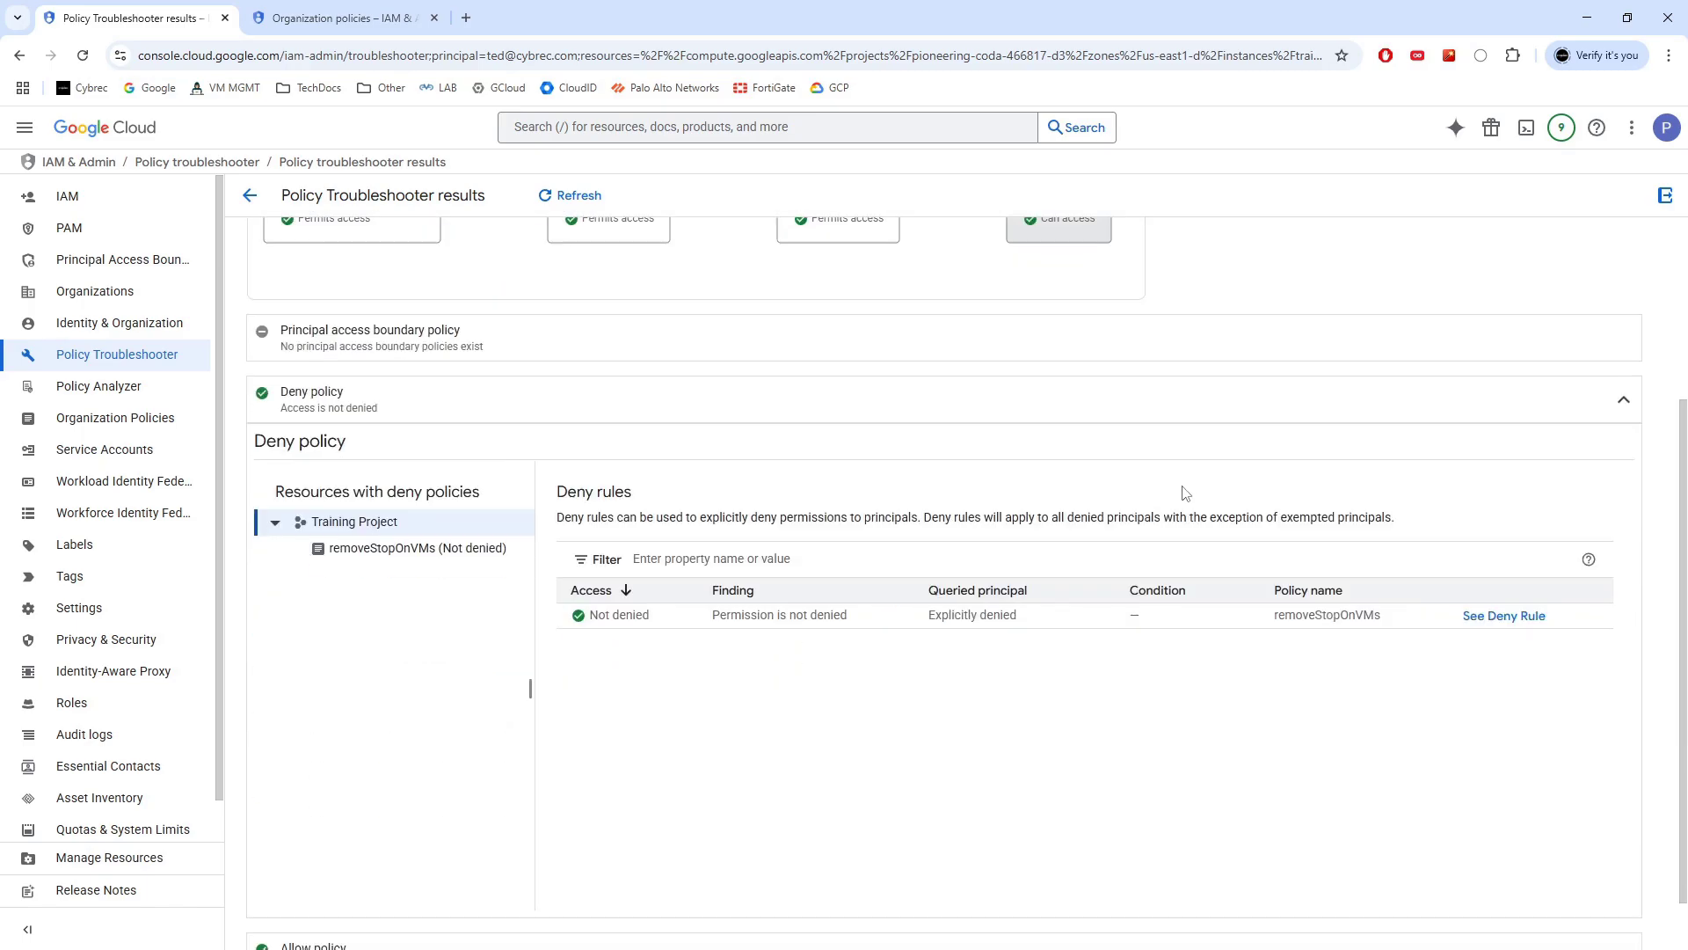
scroll(1172, 414, "down", 1)
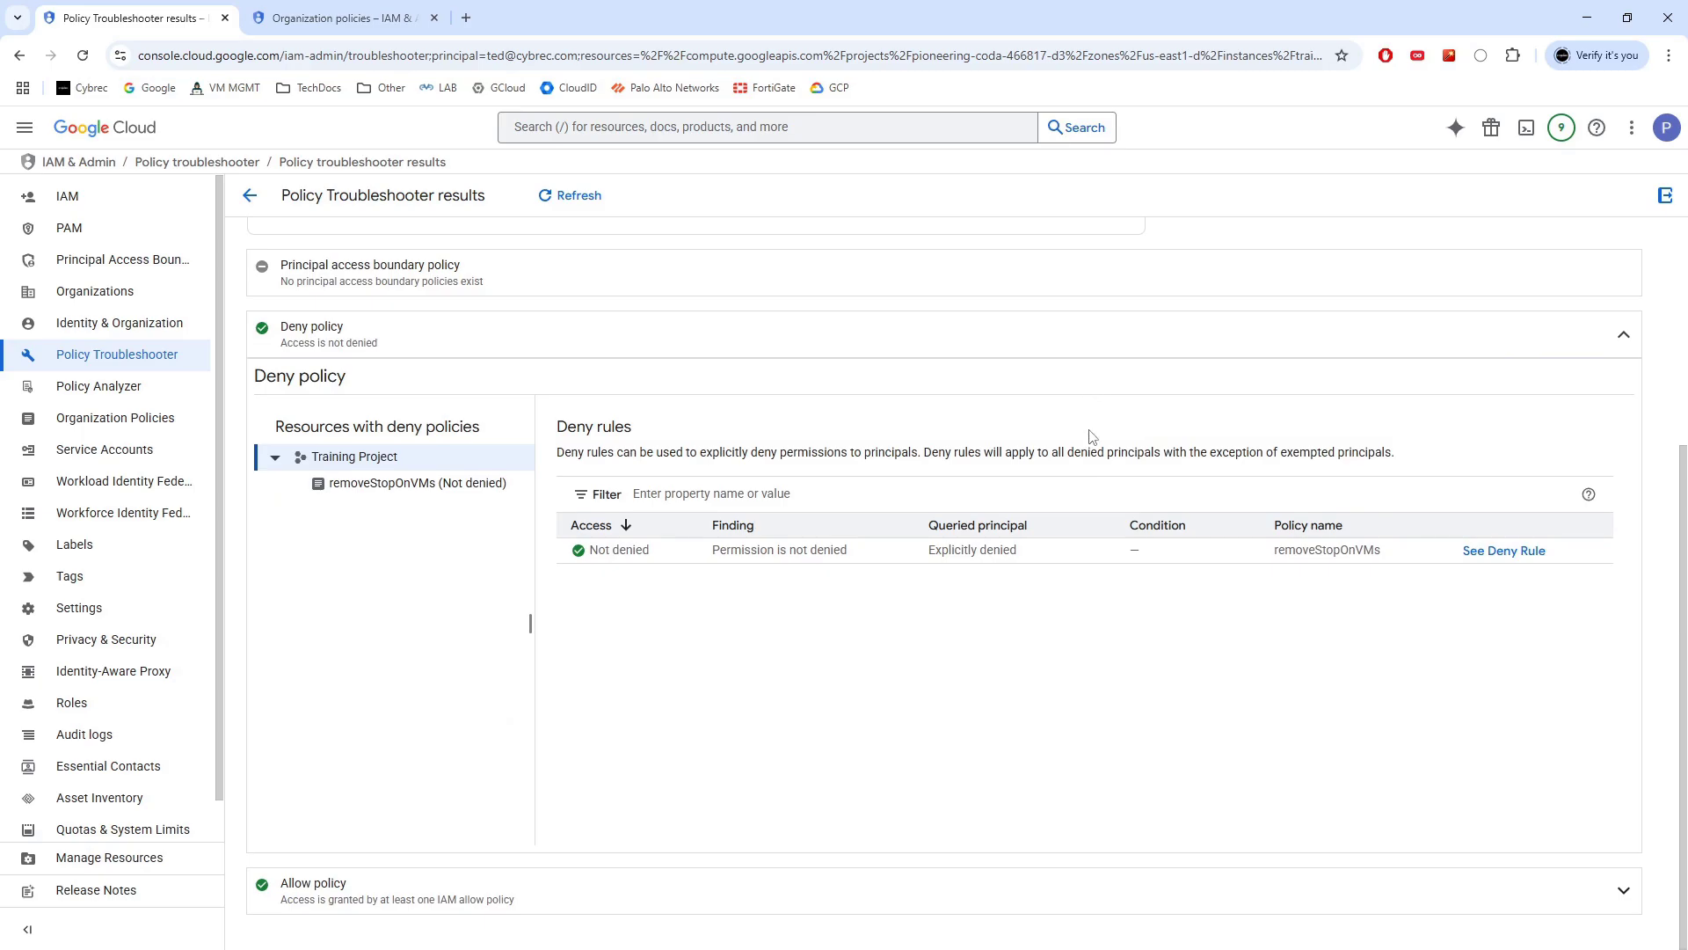
left_click(1189, 884)
scroll(1100, 584, "down", 4)
scroll(1231, 492, "up", 3)
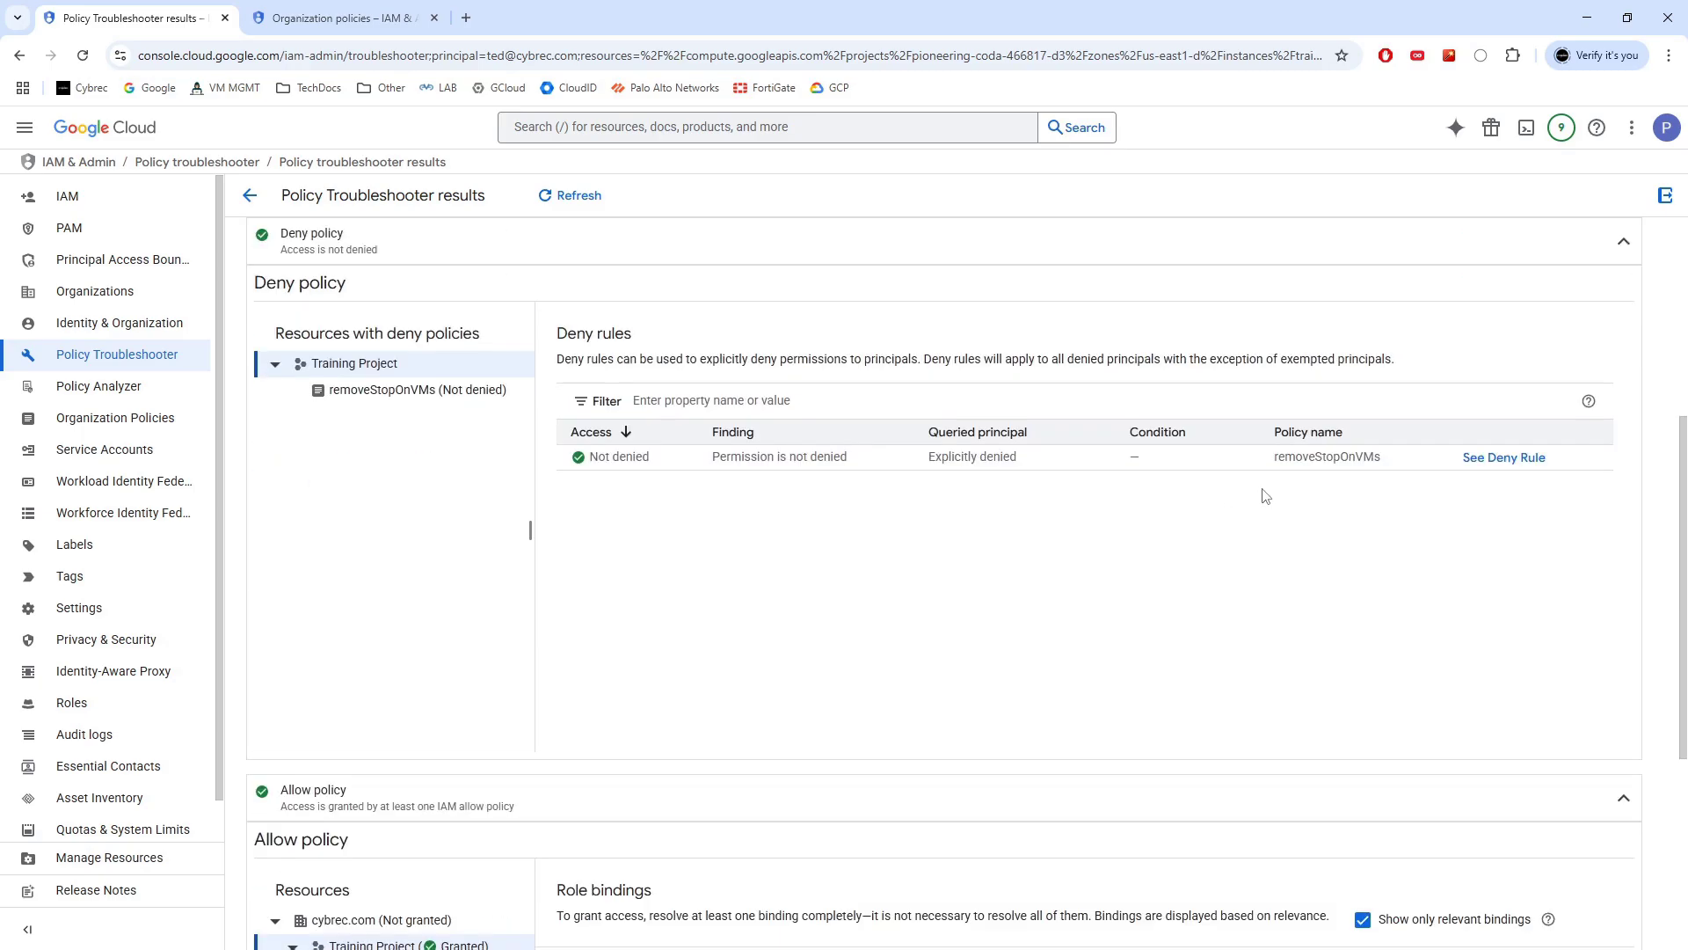
left_click(1505, 459)
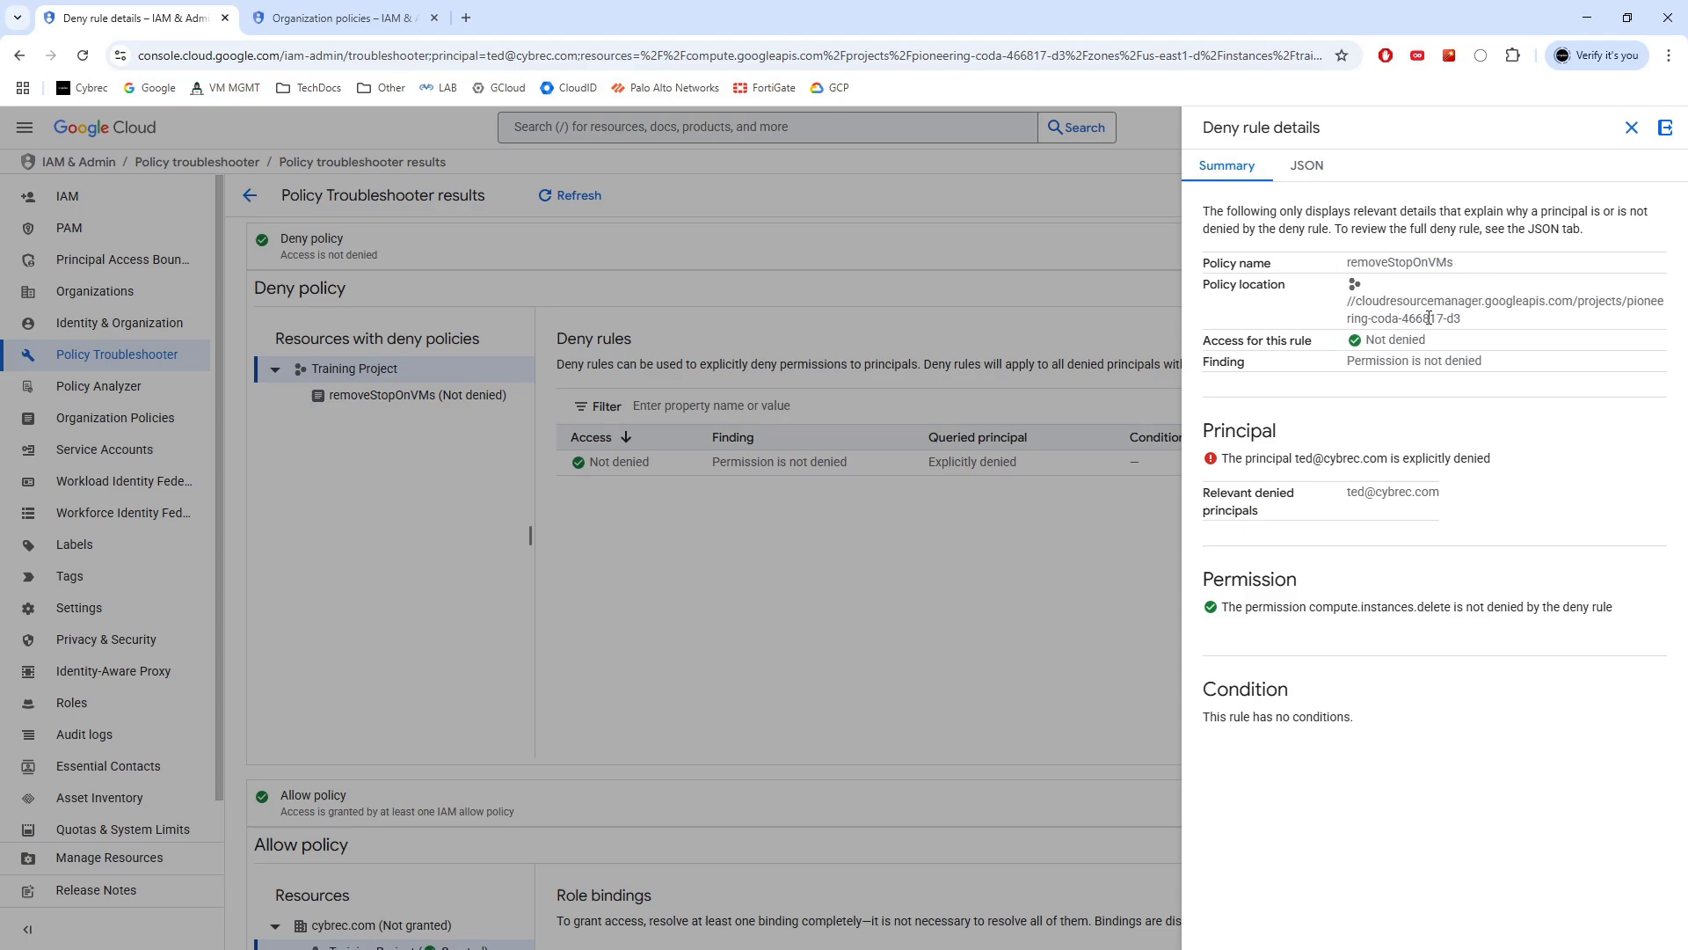
left_click(1631, 128)
scroll(1245, 463, "down", 4)
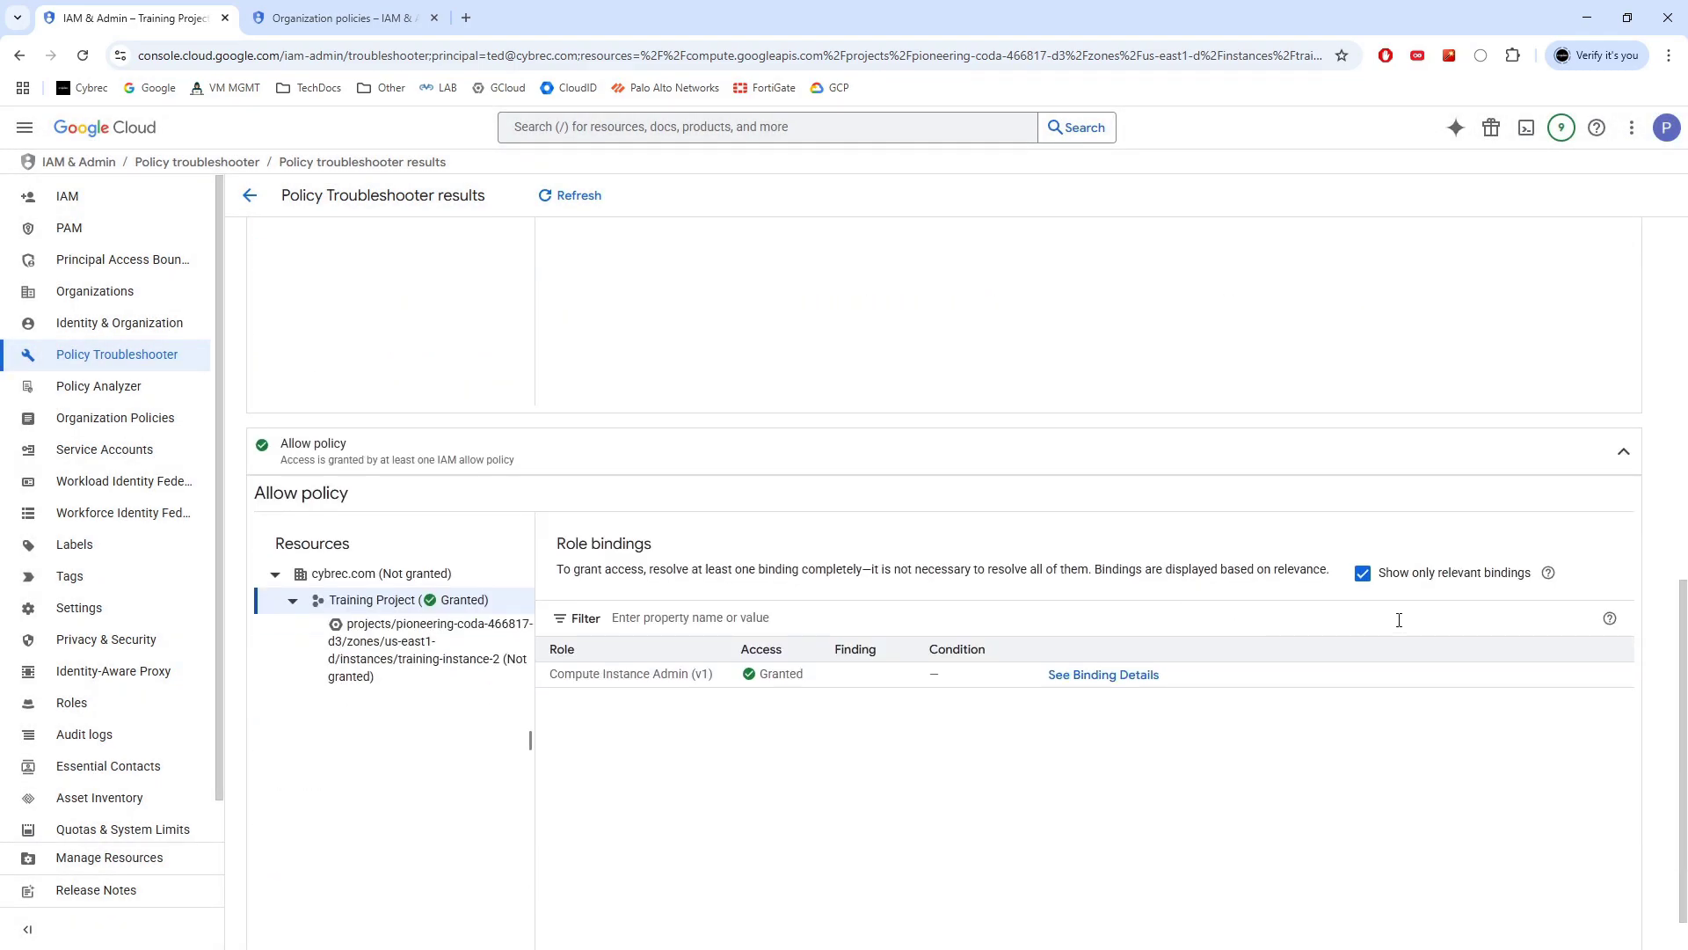
Review the Compute Instance Admin (v1) role binding details and its JSON view
left_click(1106, 677)
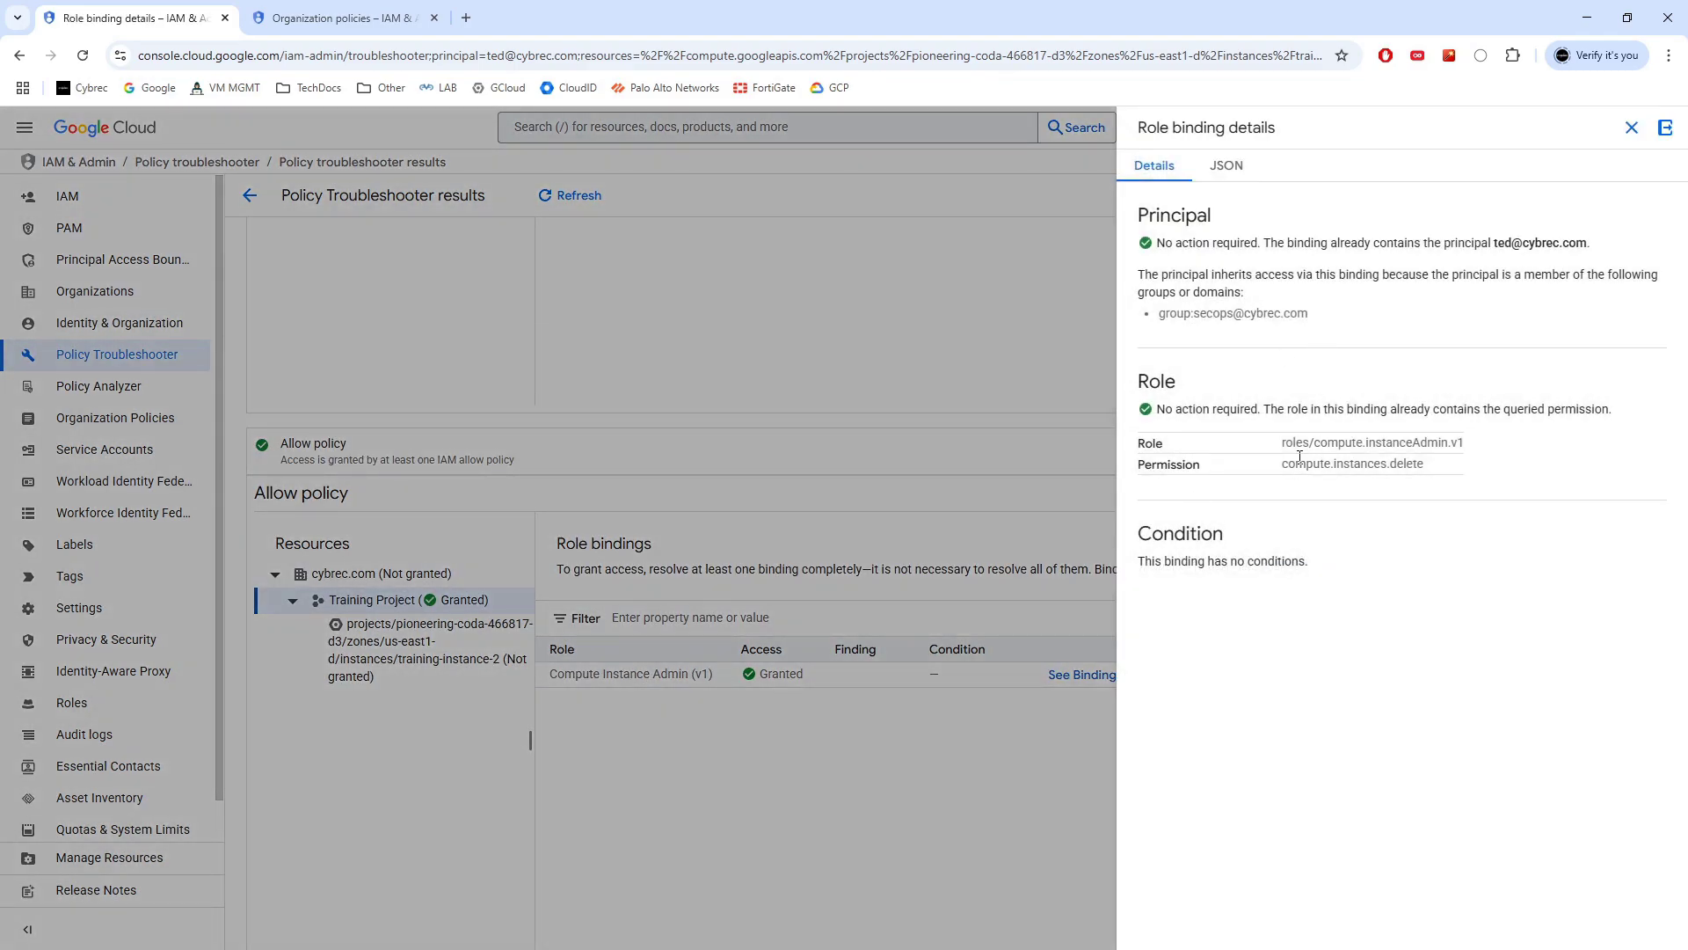
left_click_drag(1283, 447, 1465, 443)
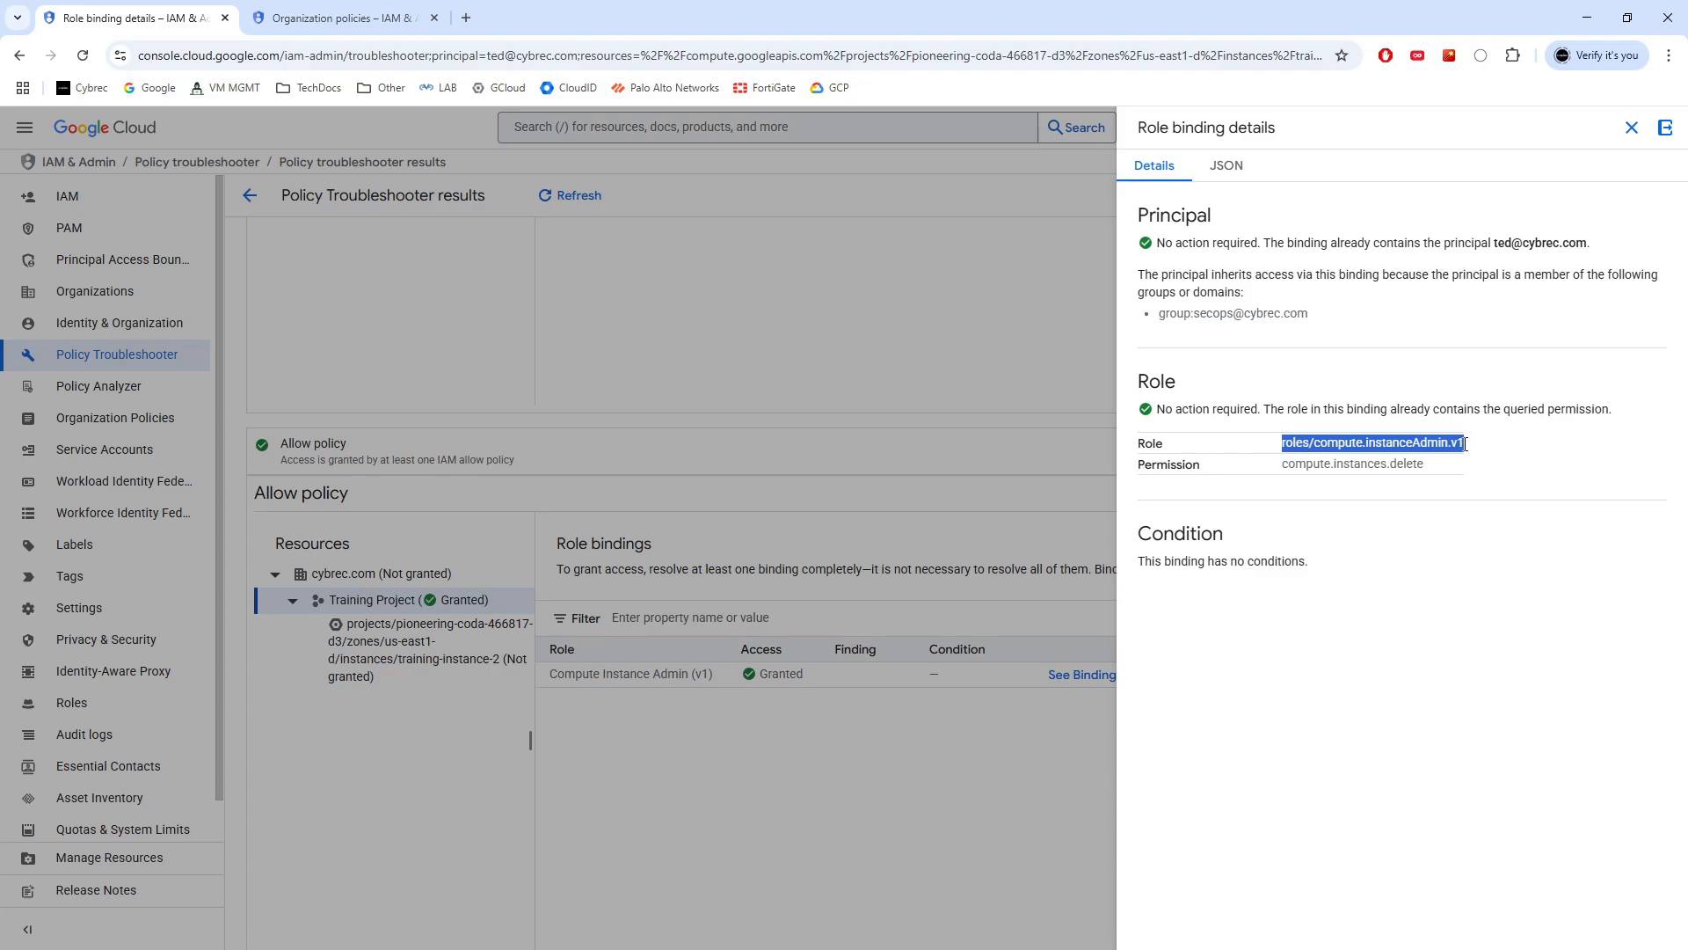
left_click(1227, 167)
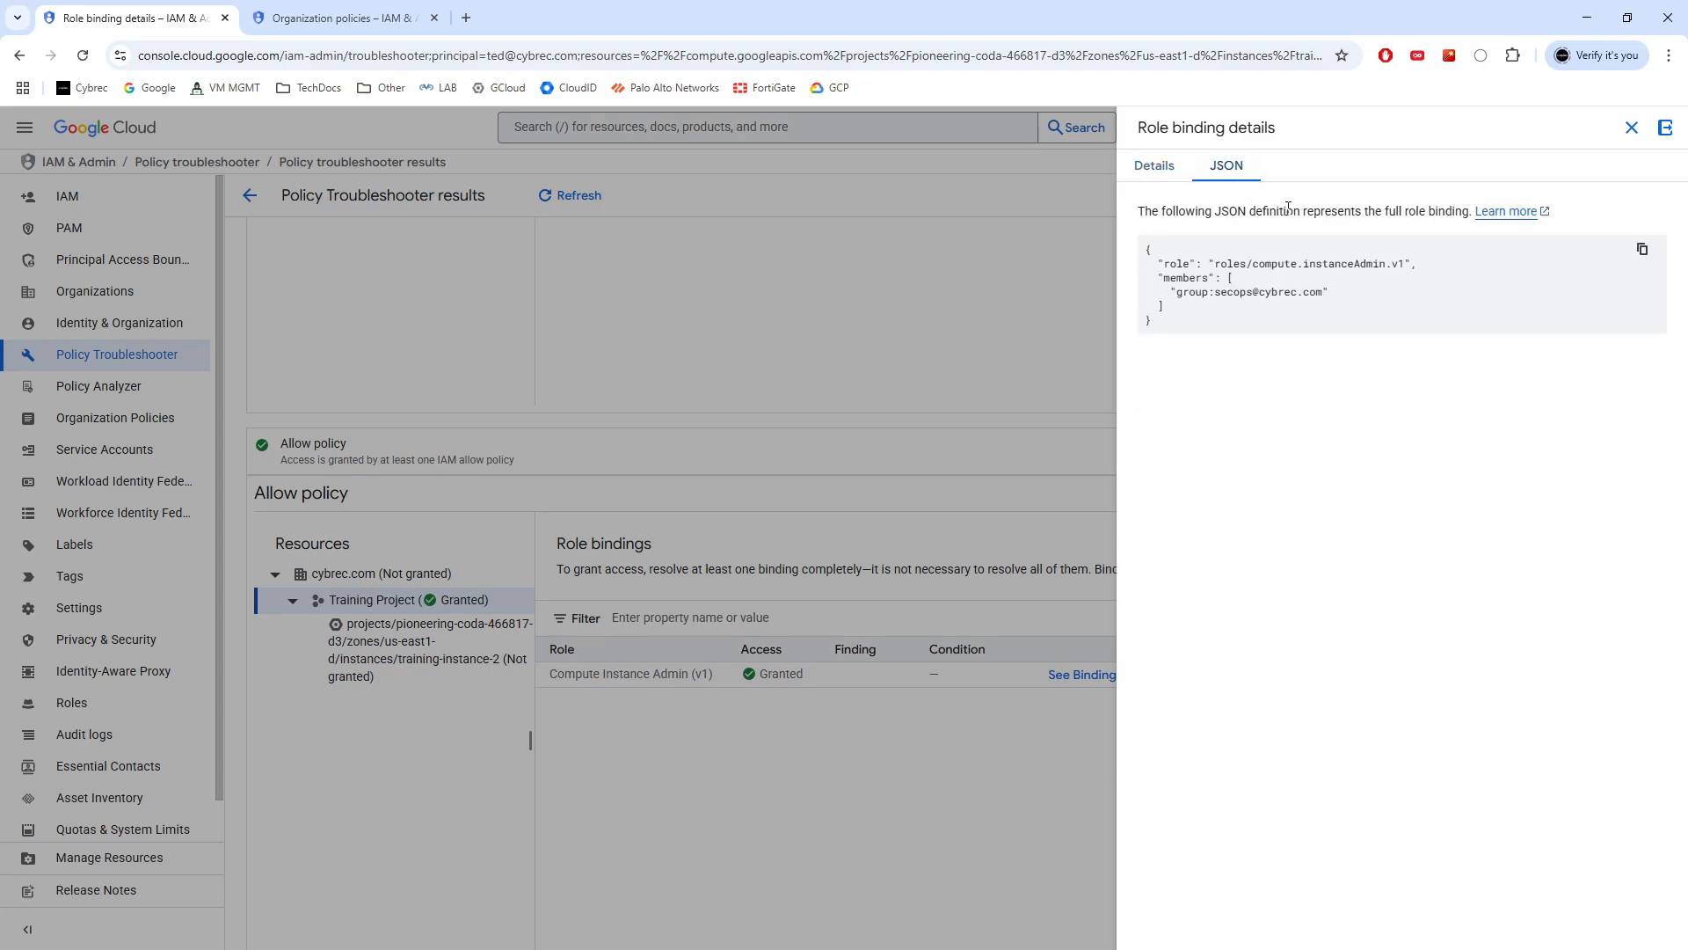
left_click(1632, 128)
Inspect the denyRule block in the removeStopOnVMs deny rule's JSON, then close it
scroll(1517, 448, "up", 3)
left_click(1505, 374)
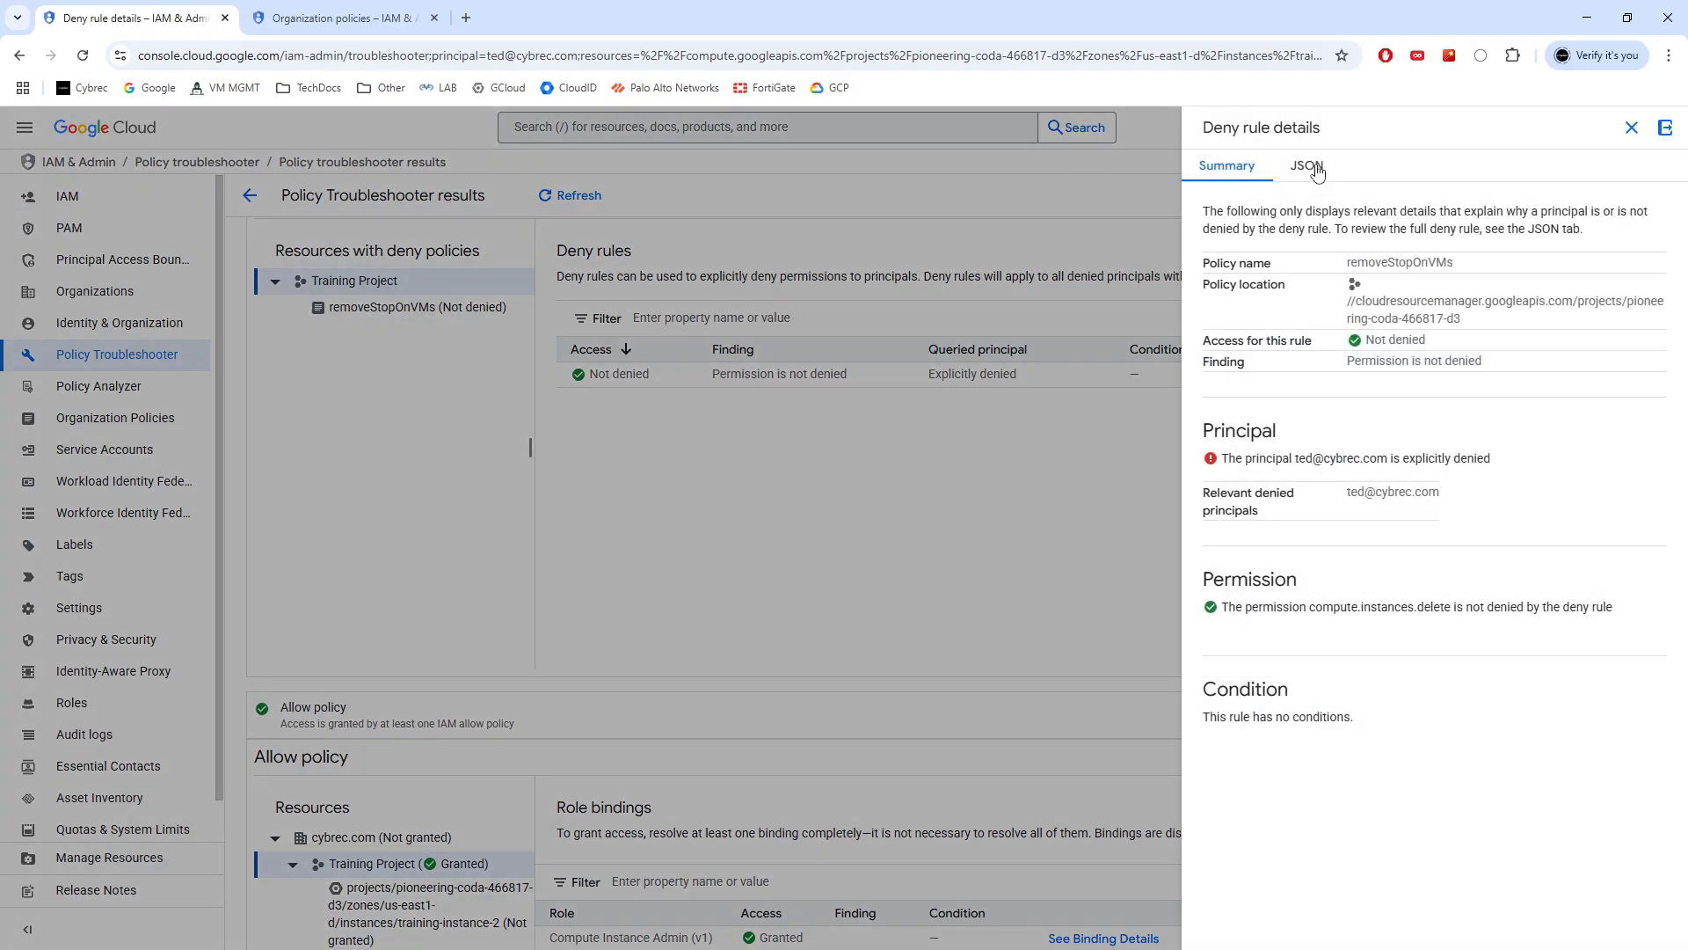
left_click(1306, 167)
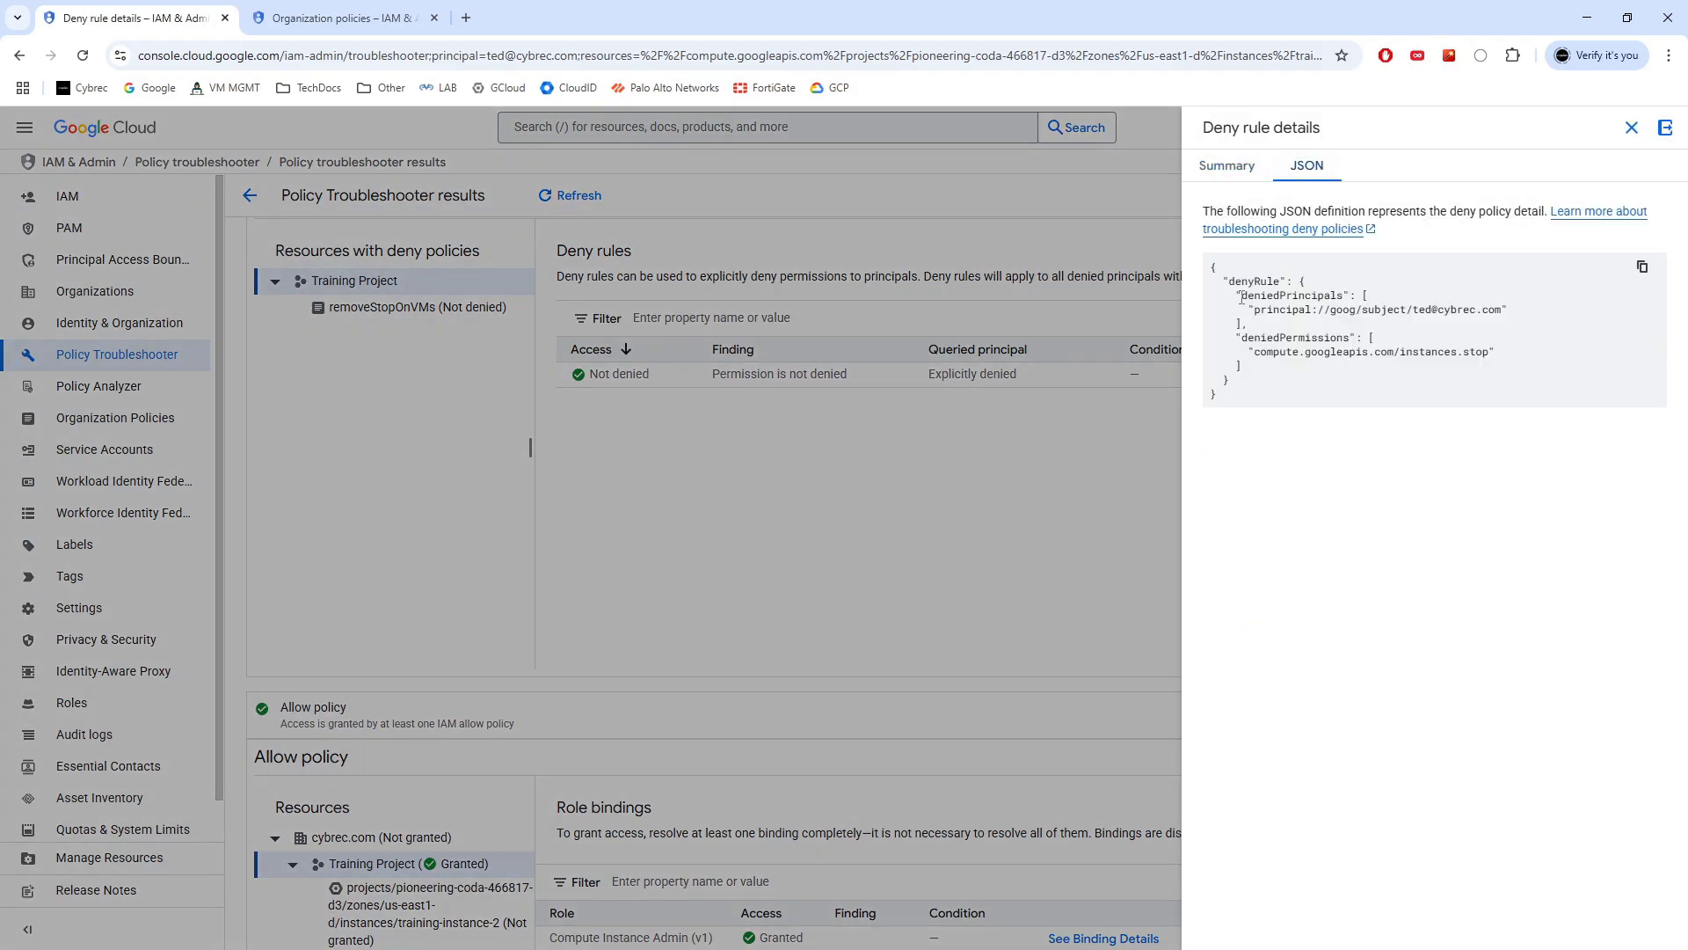
left_click_drag(1230, 282, 1254, 353)
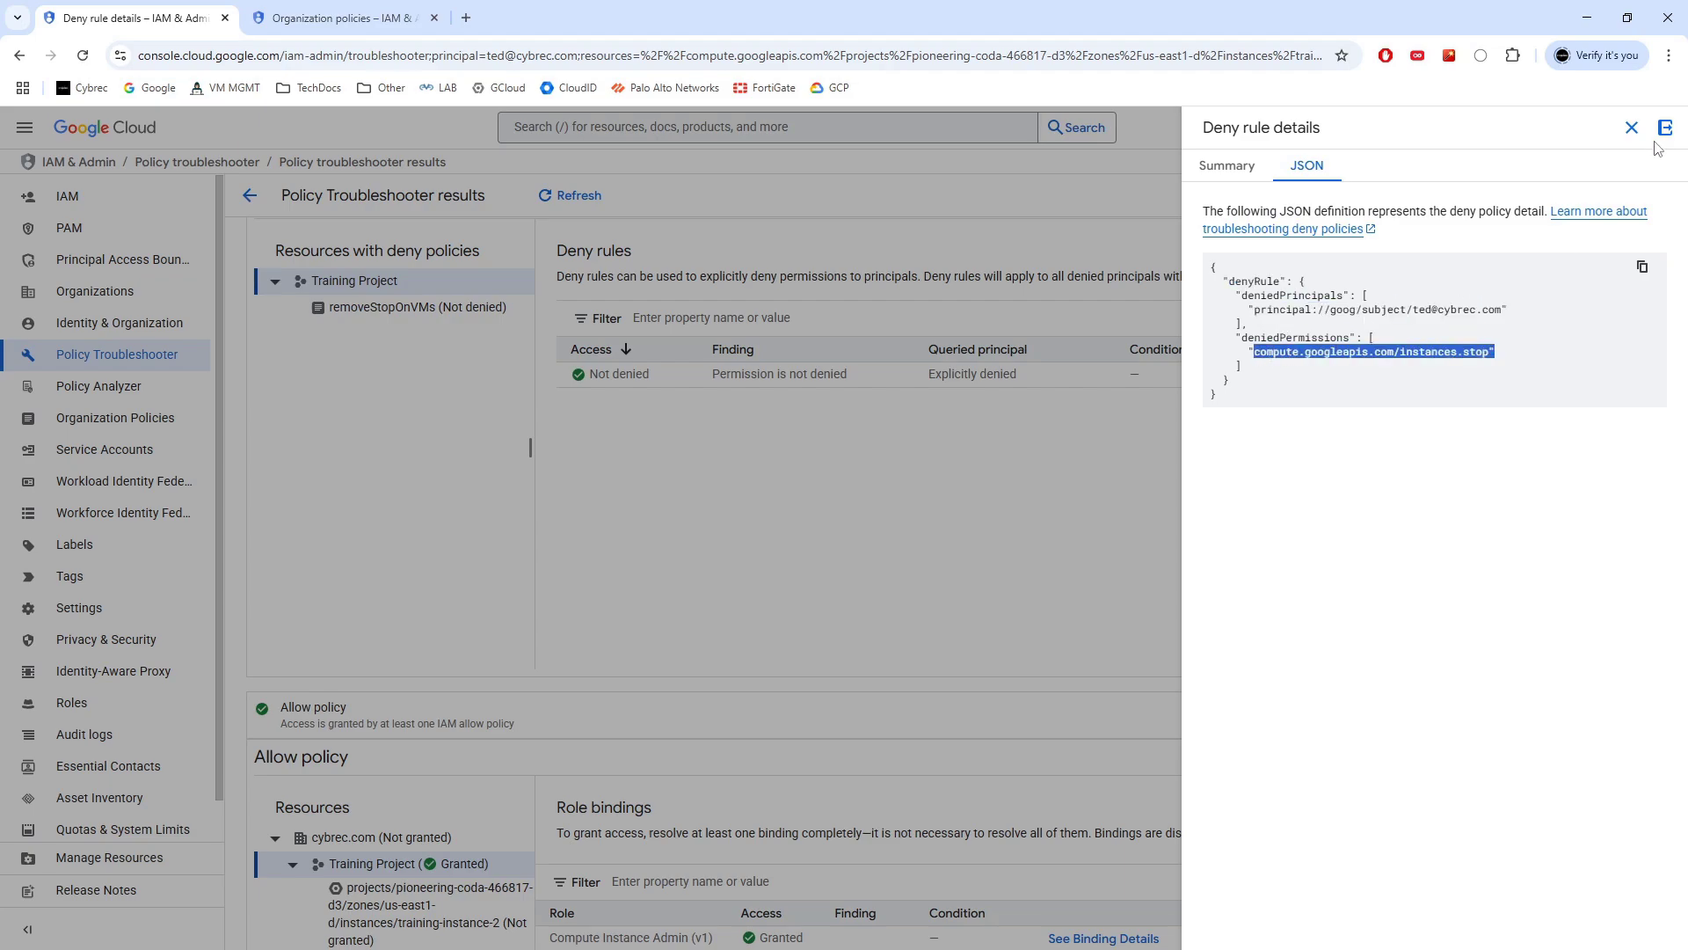
left_click(1631, 128)
Change the permission to compute.instances.stop and recheck access, getting Cannot access
left_click(250, 195)
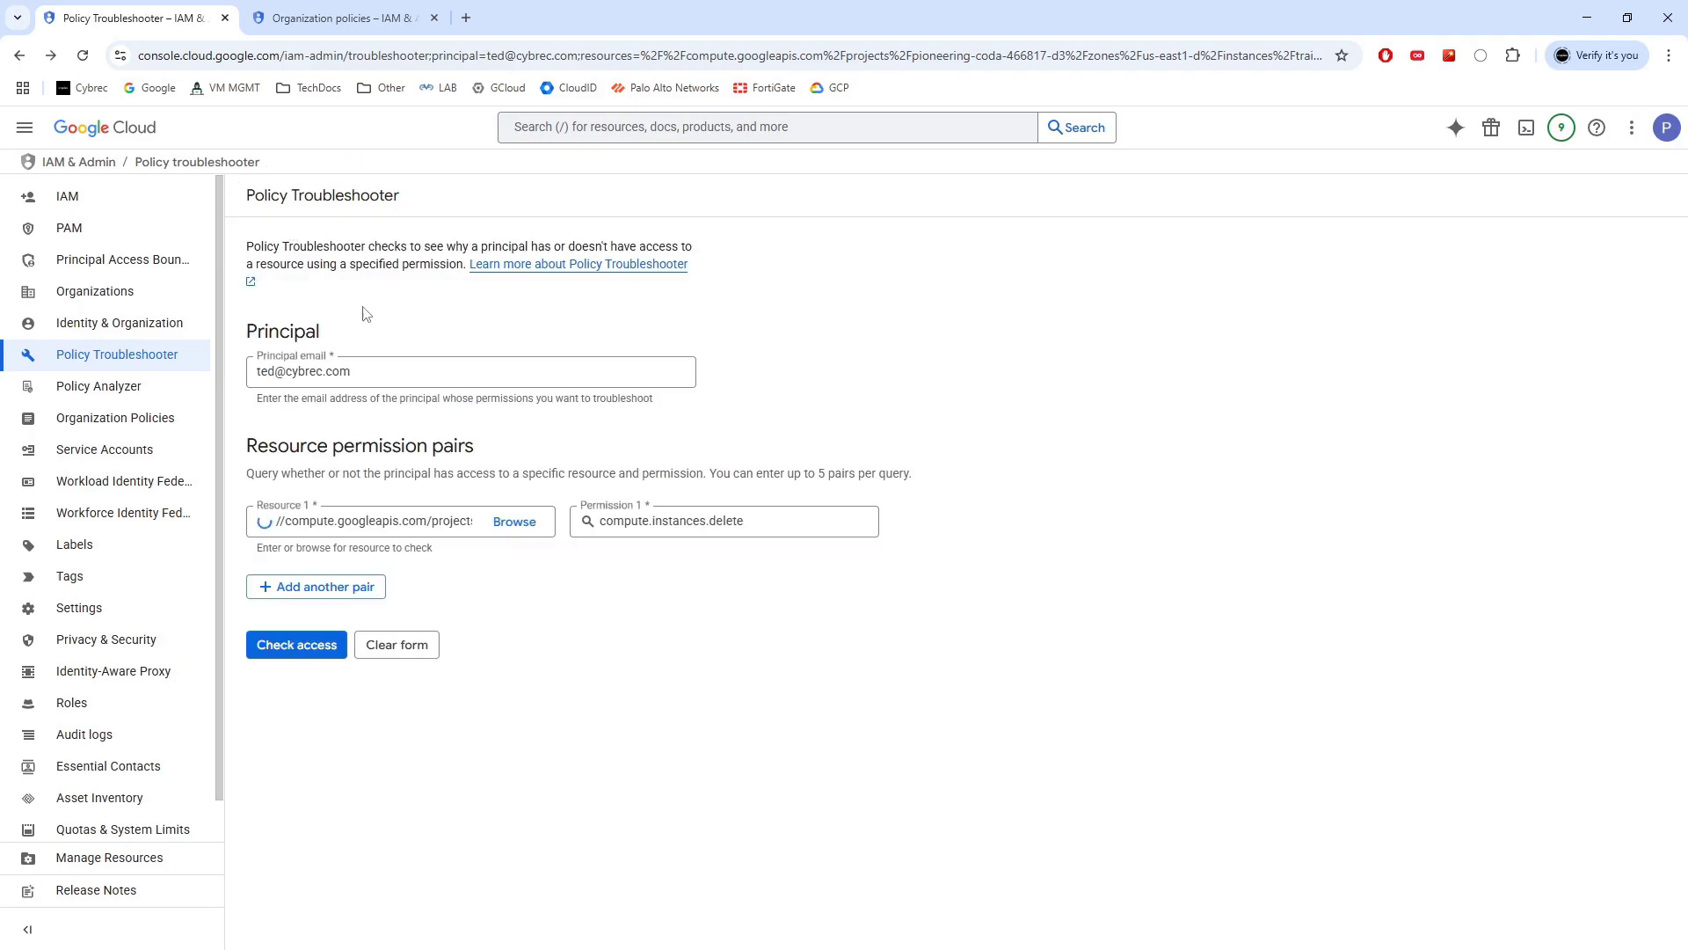
left_click(759, 520)
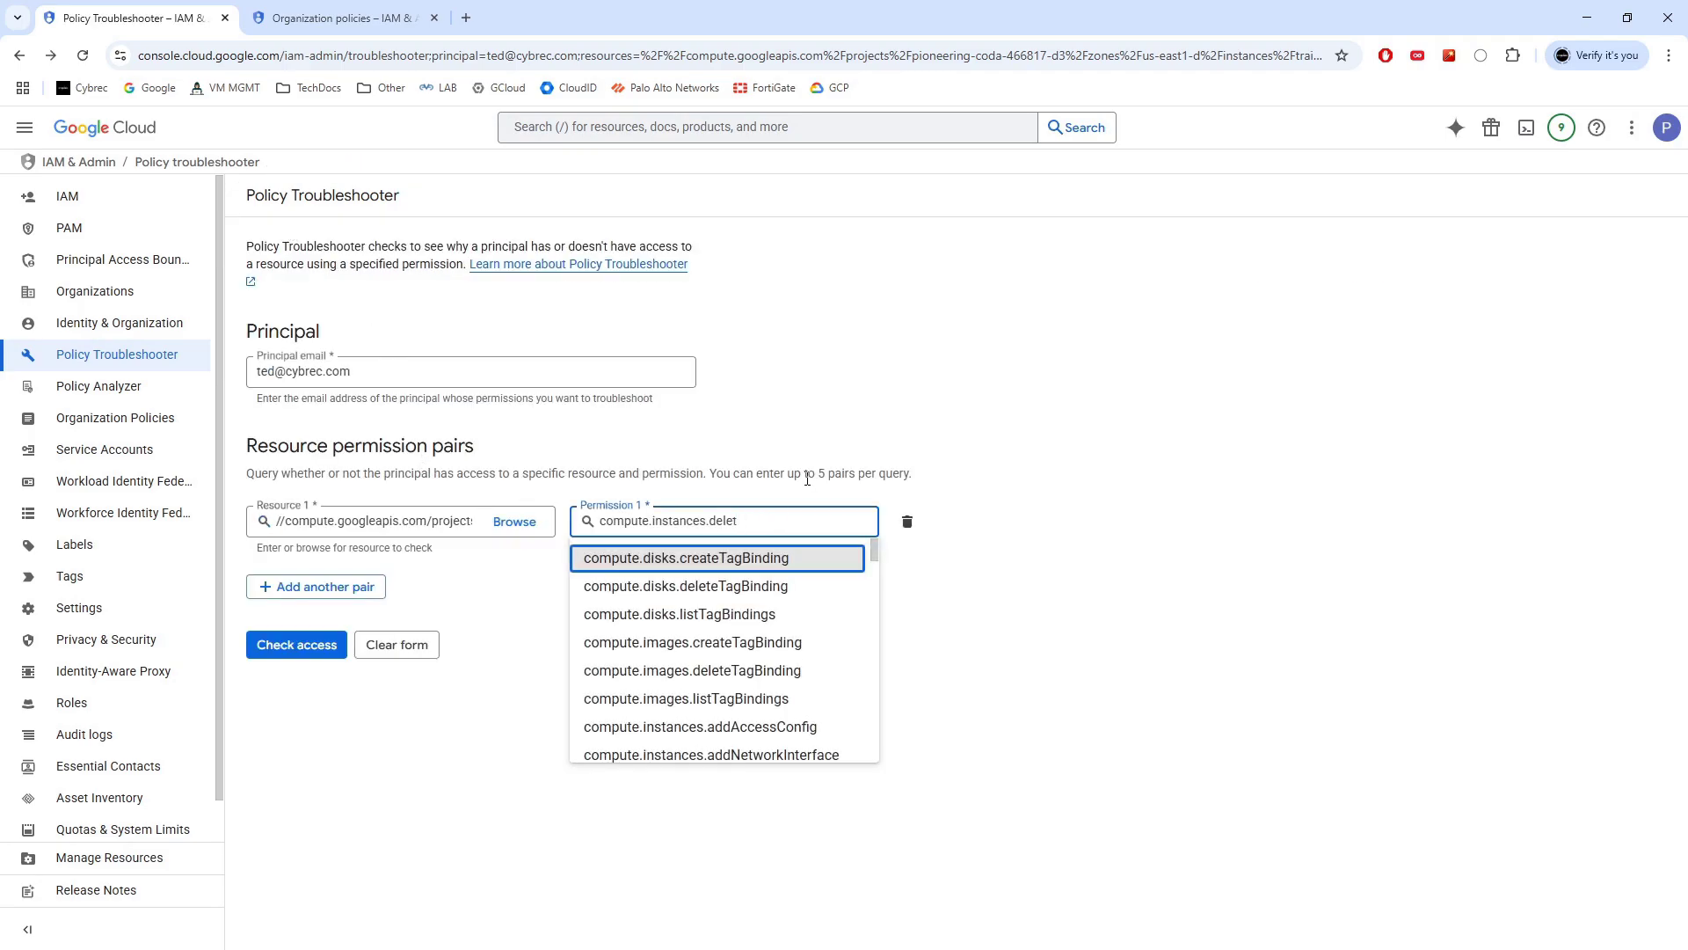
type("top")
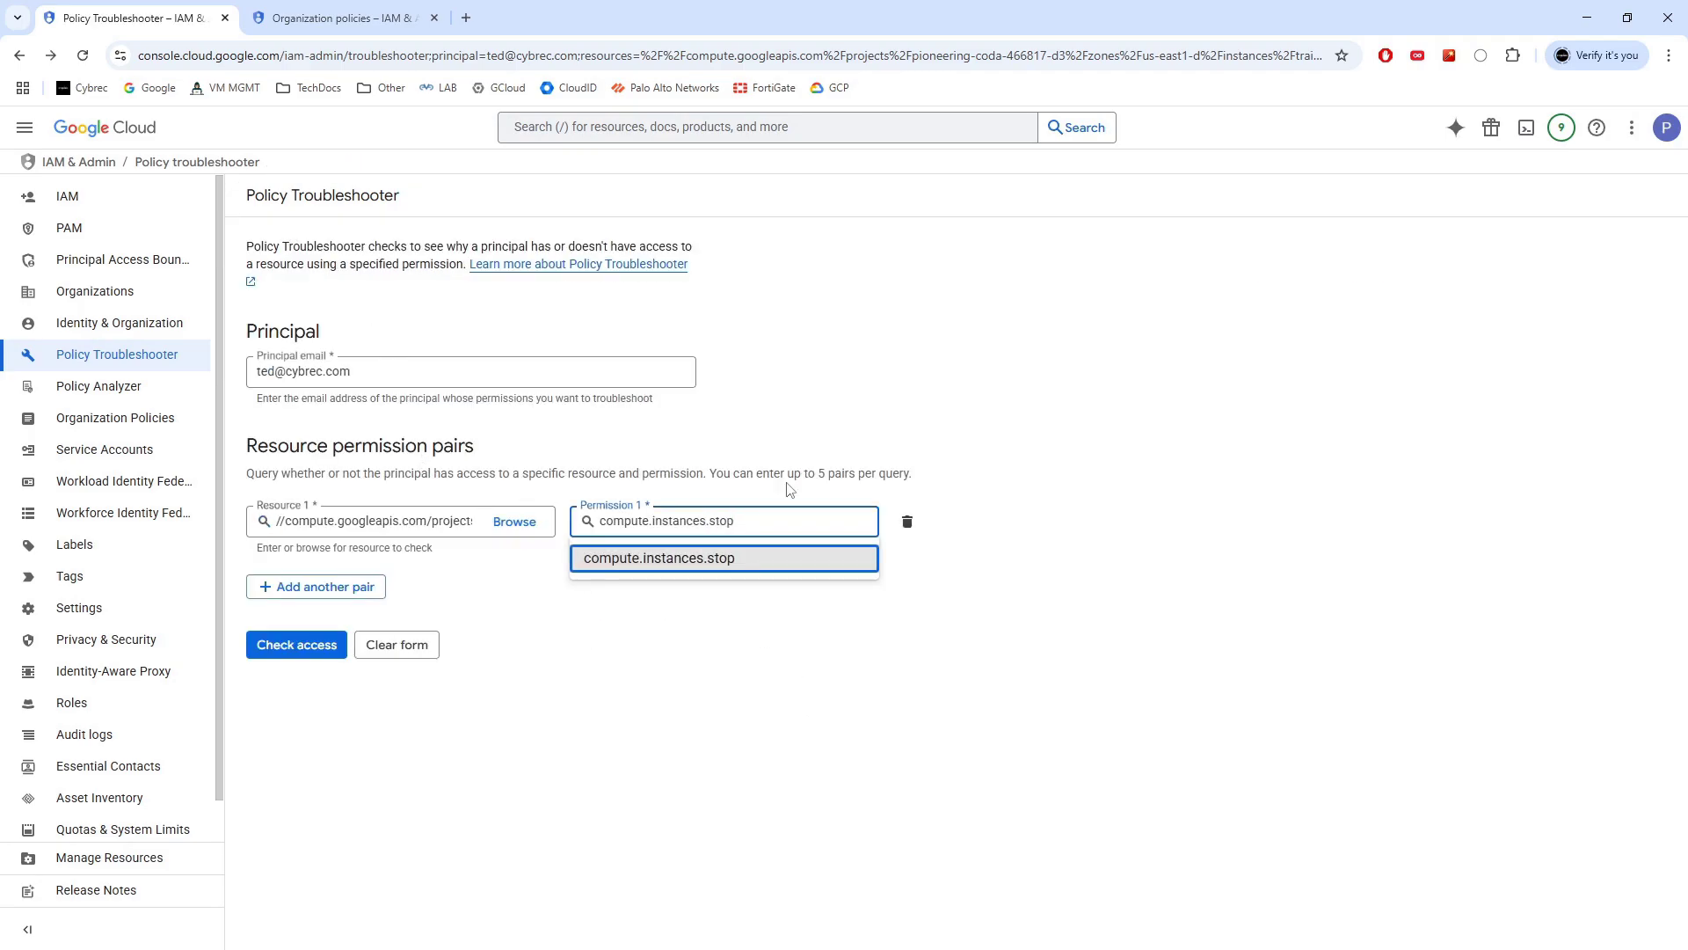
left_click(736, 557)
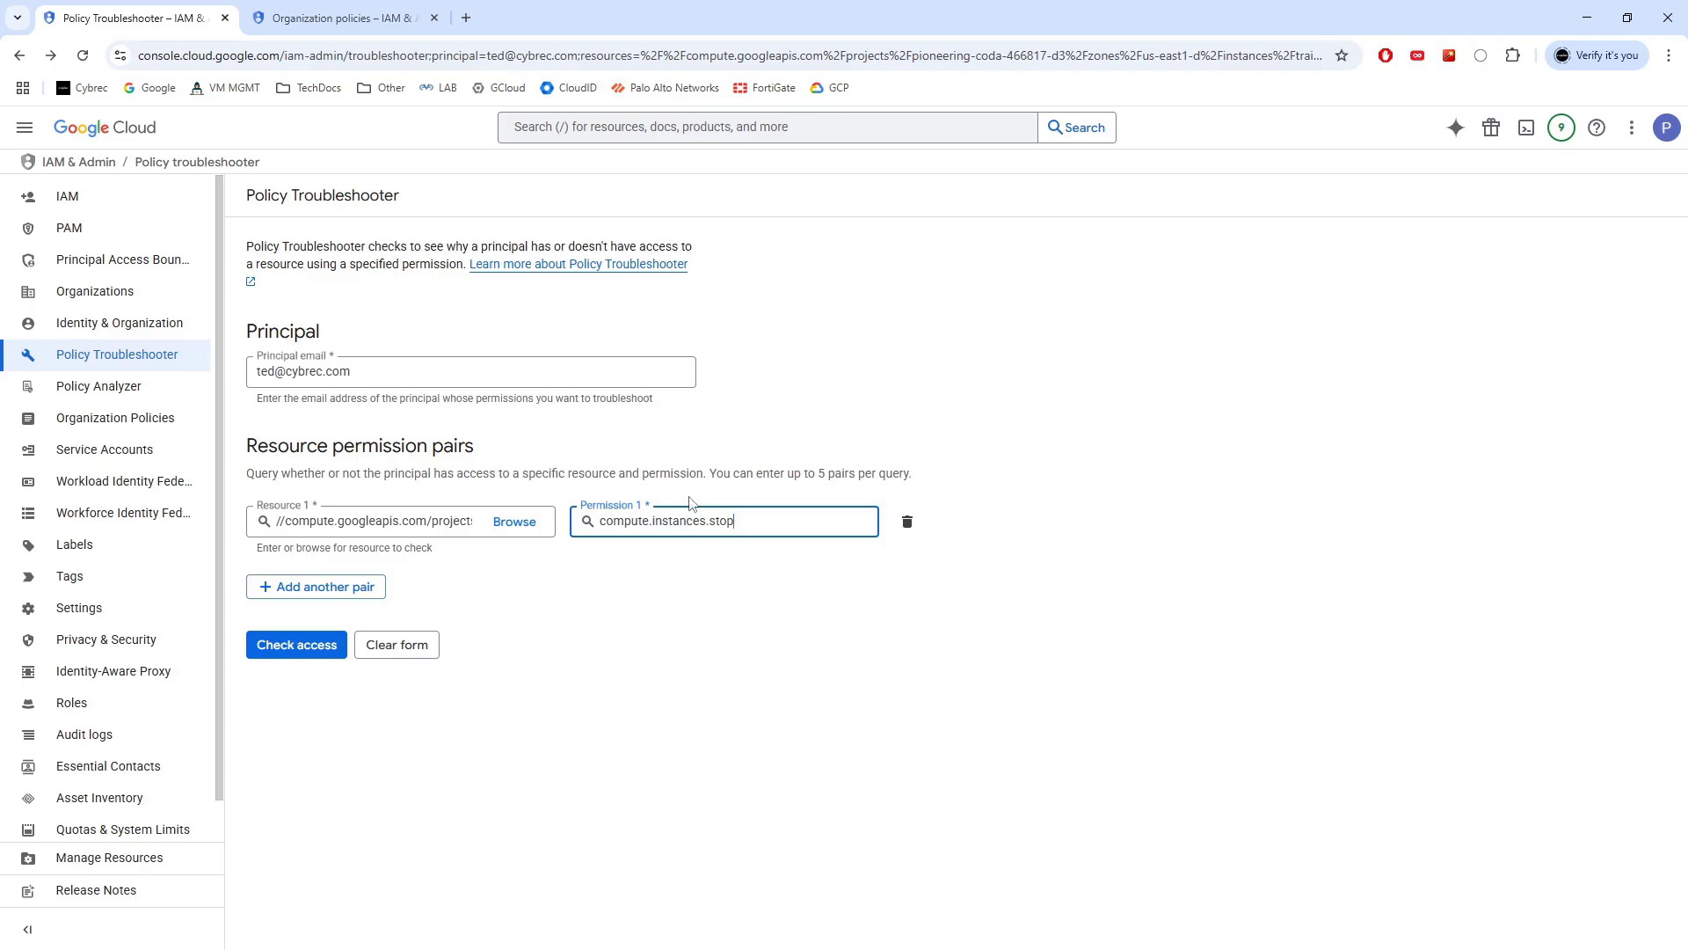
left_click(286, 645)
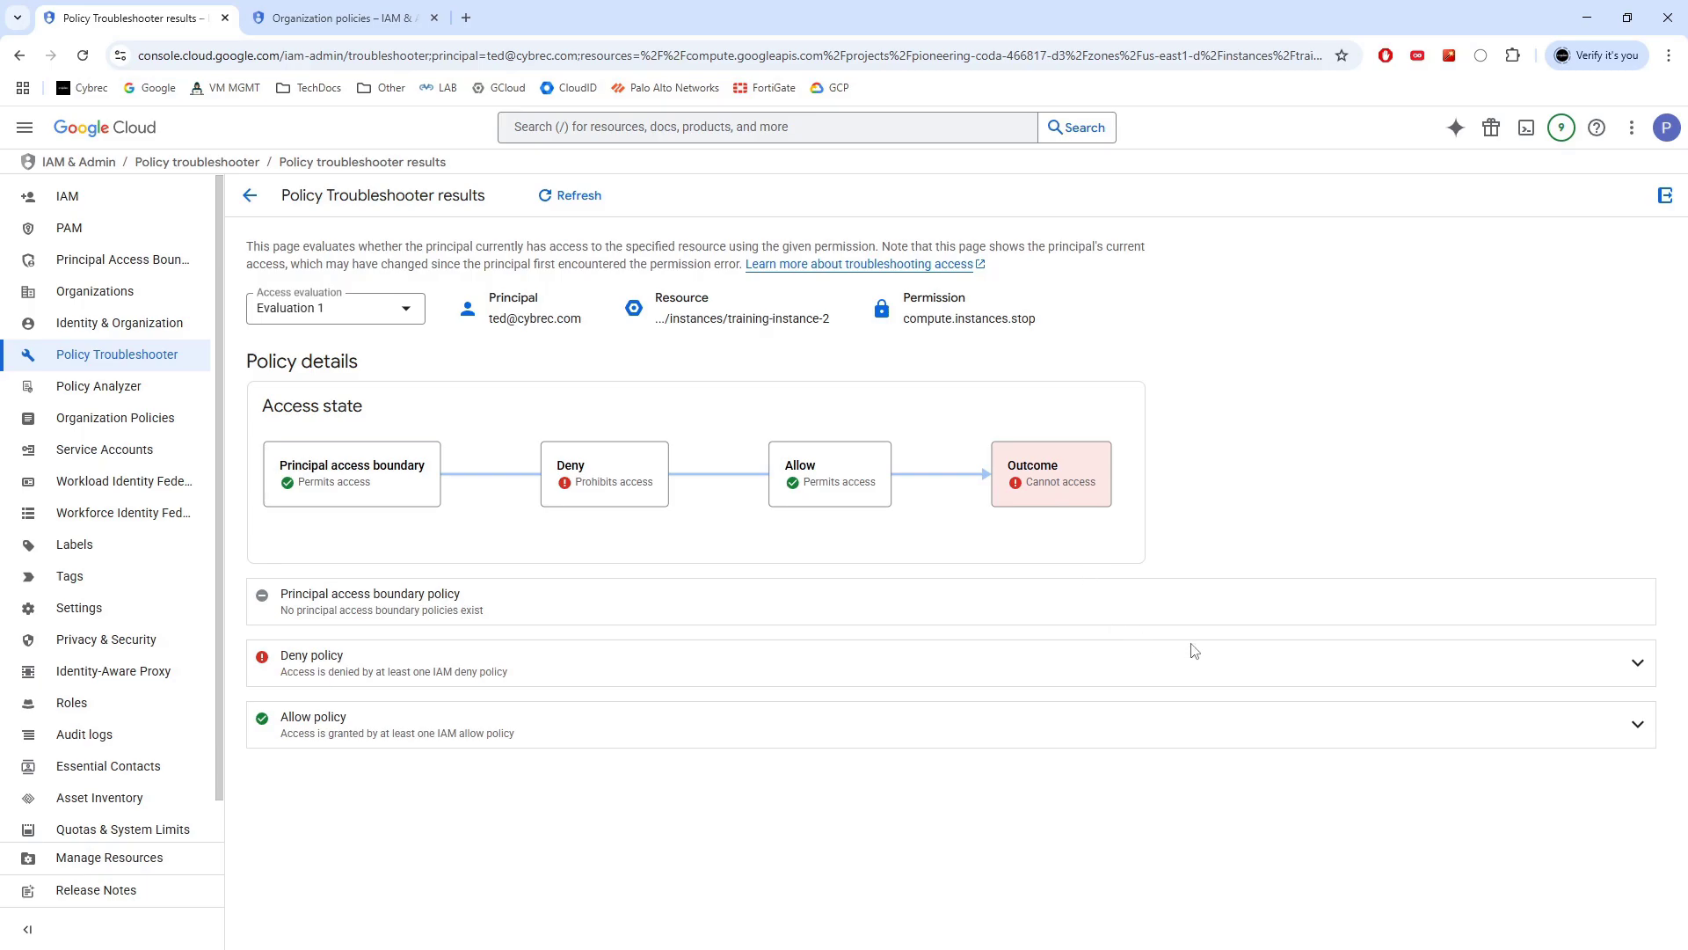
Review the removeStopOnVMs rule's summary and JSON, showing the user denied compute.instances.stop
left_click(1637, 662)
scroll(405, 435, "down", 2)
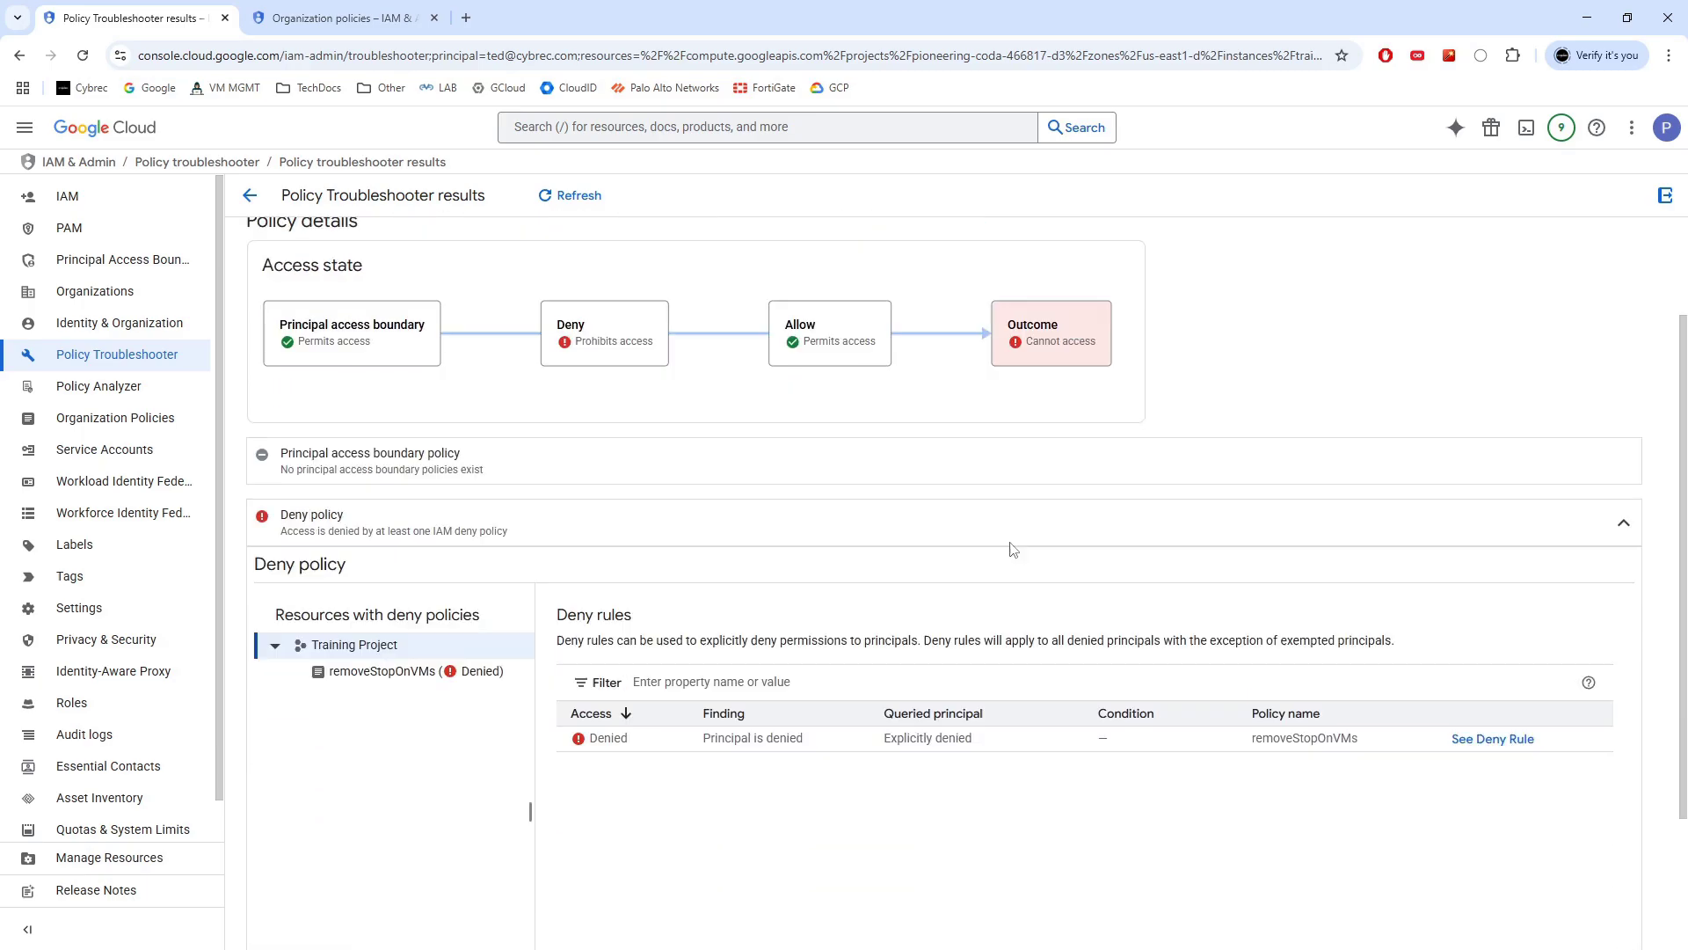
scroll(404, 435, "down", 2)
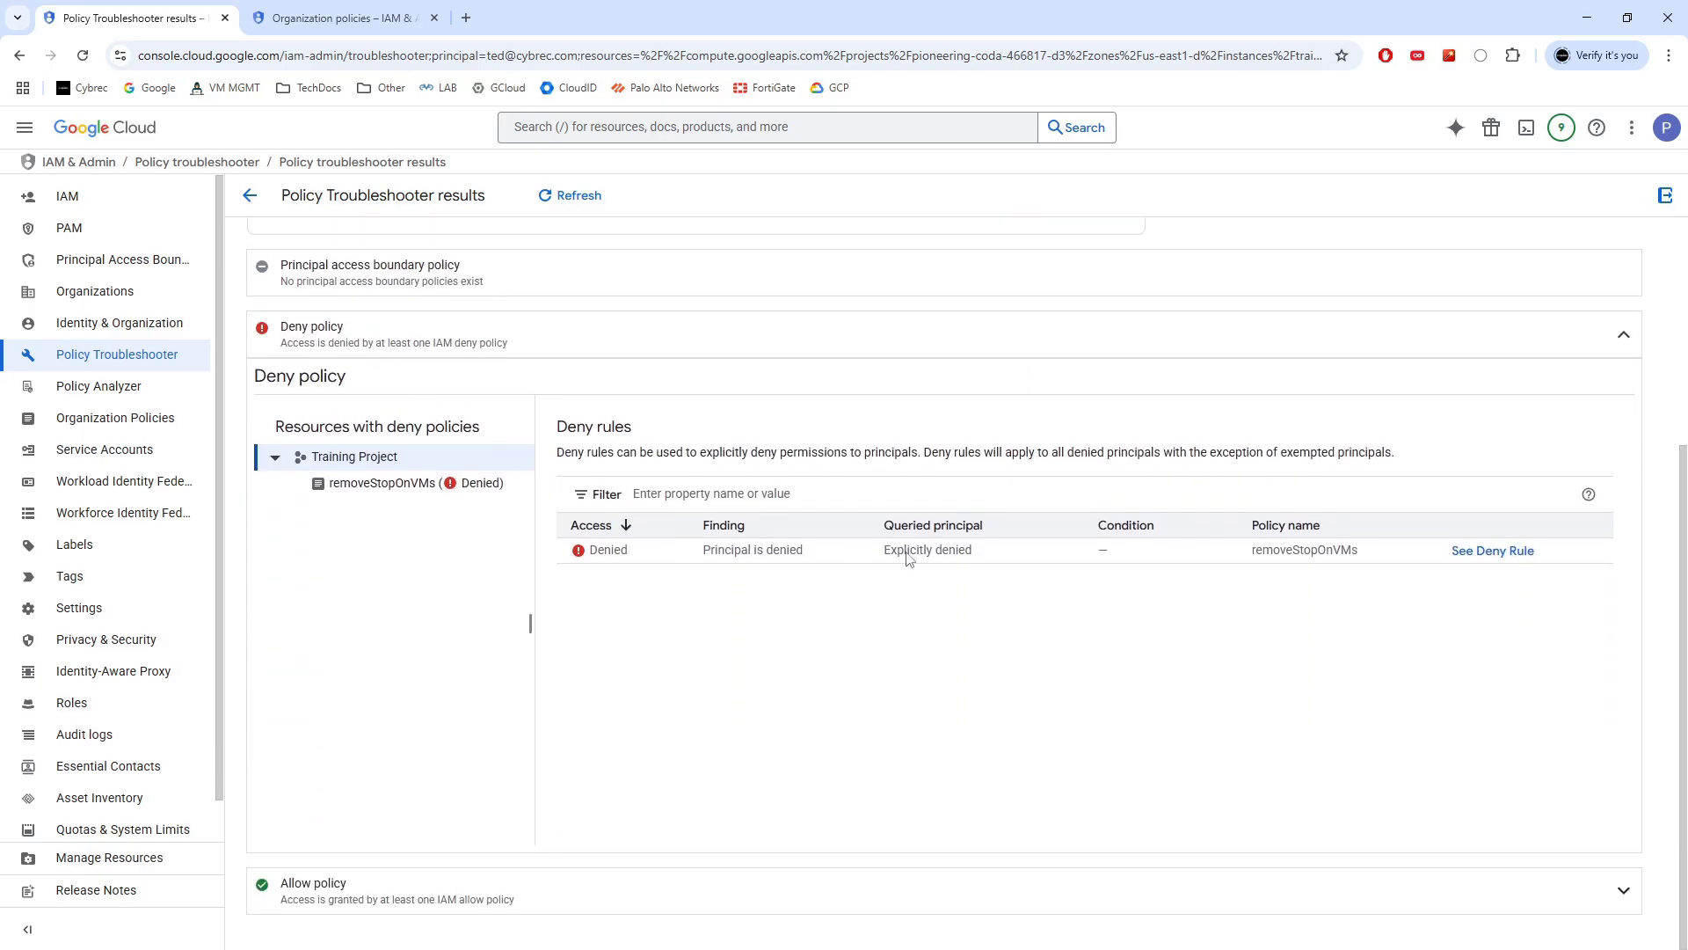
left_click(1485, 554)
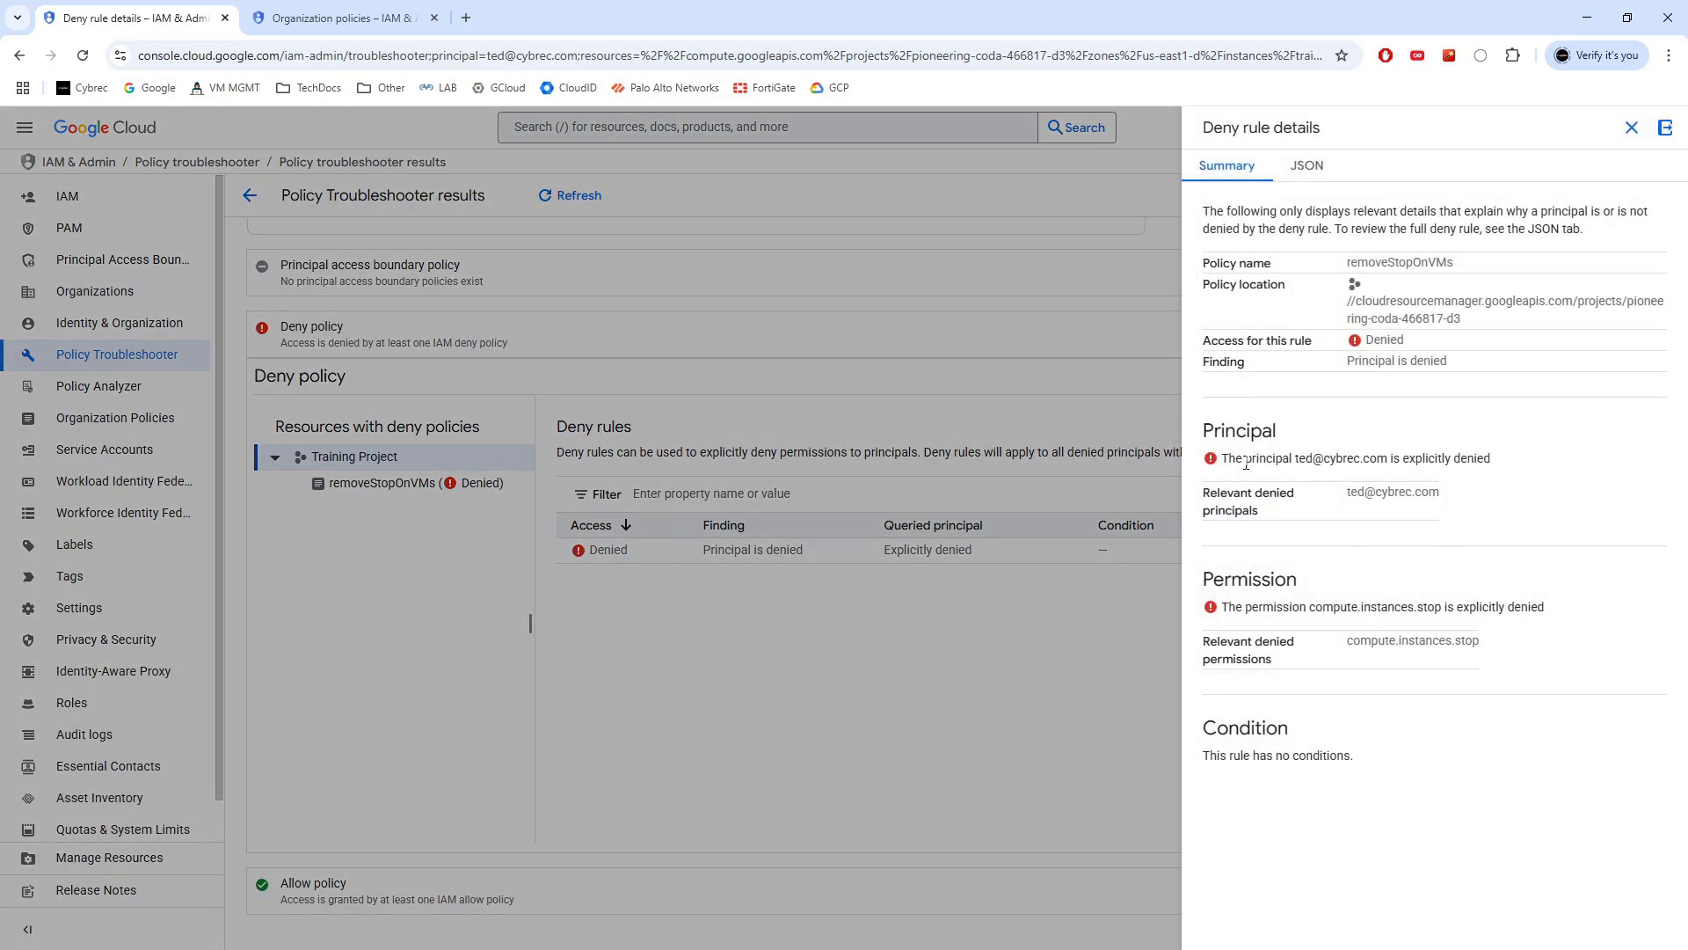
left_click_drag(1240, 457, 1537, 464)
left_click_drag(1558, 613, 1228, 613)
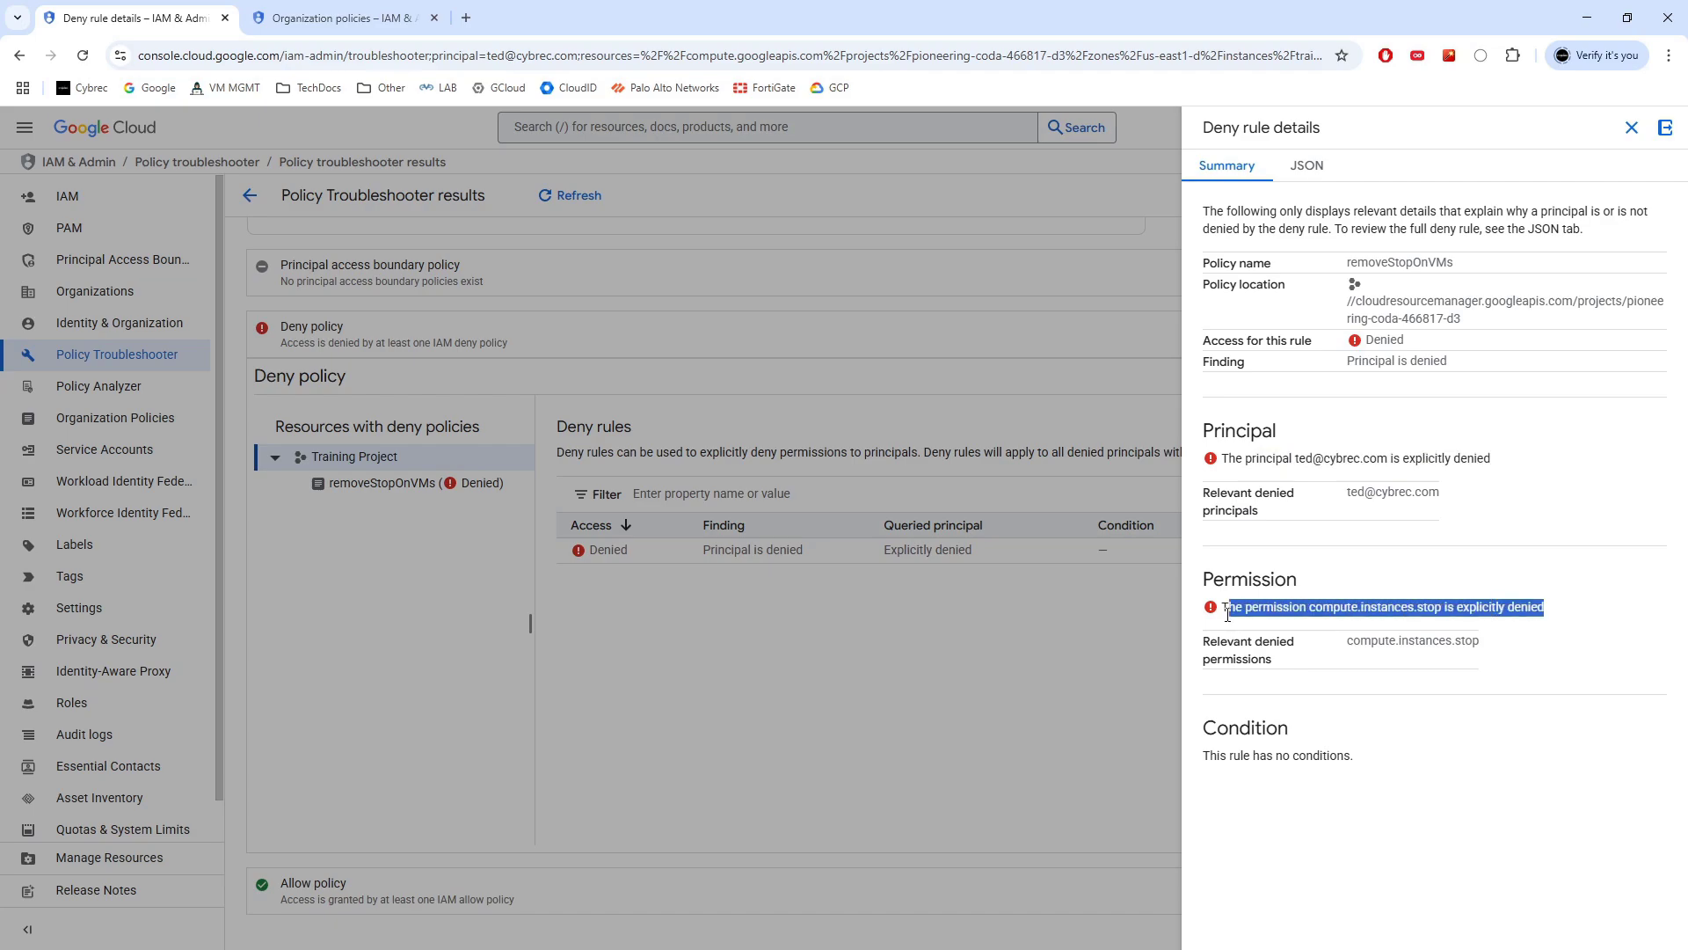
left_click(1307, 168)
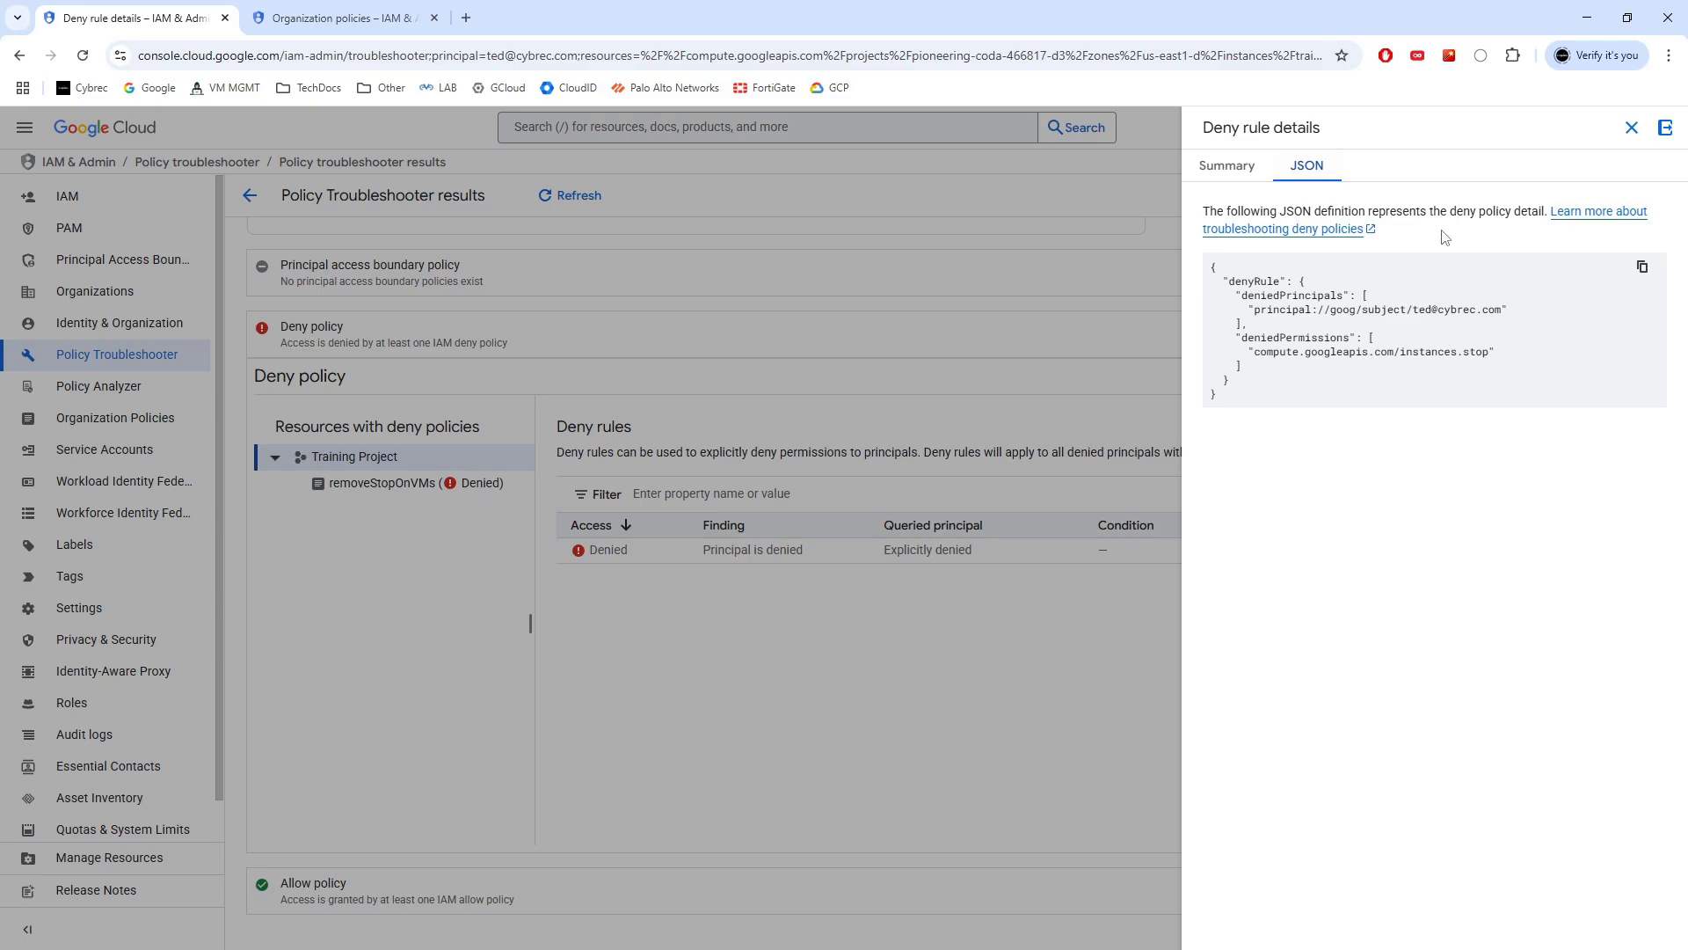
left_click(1632, 127)
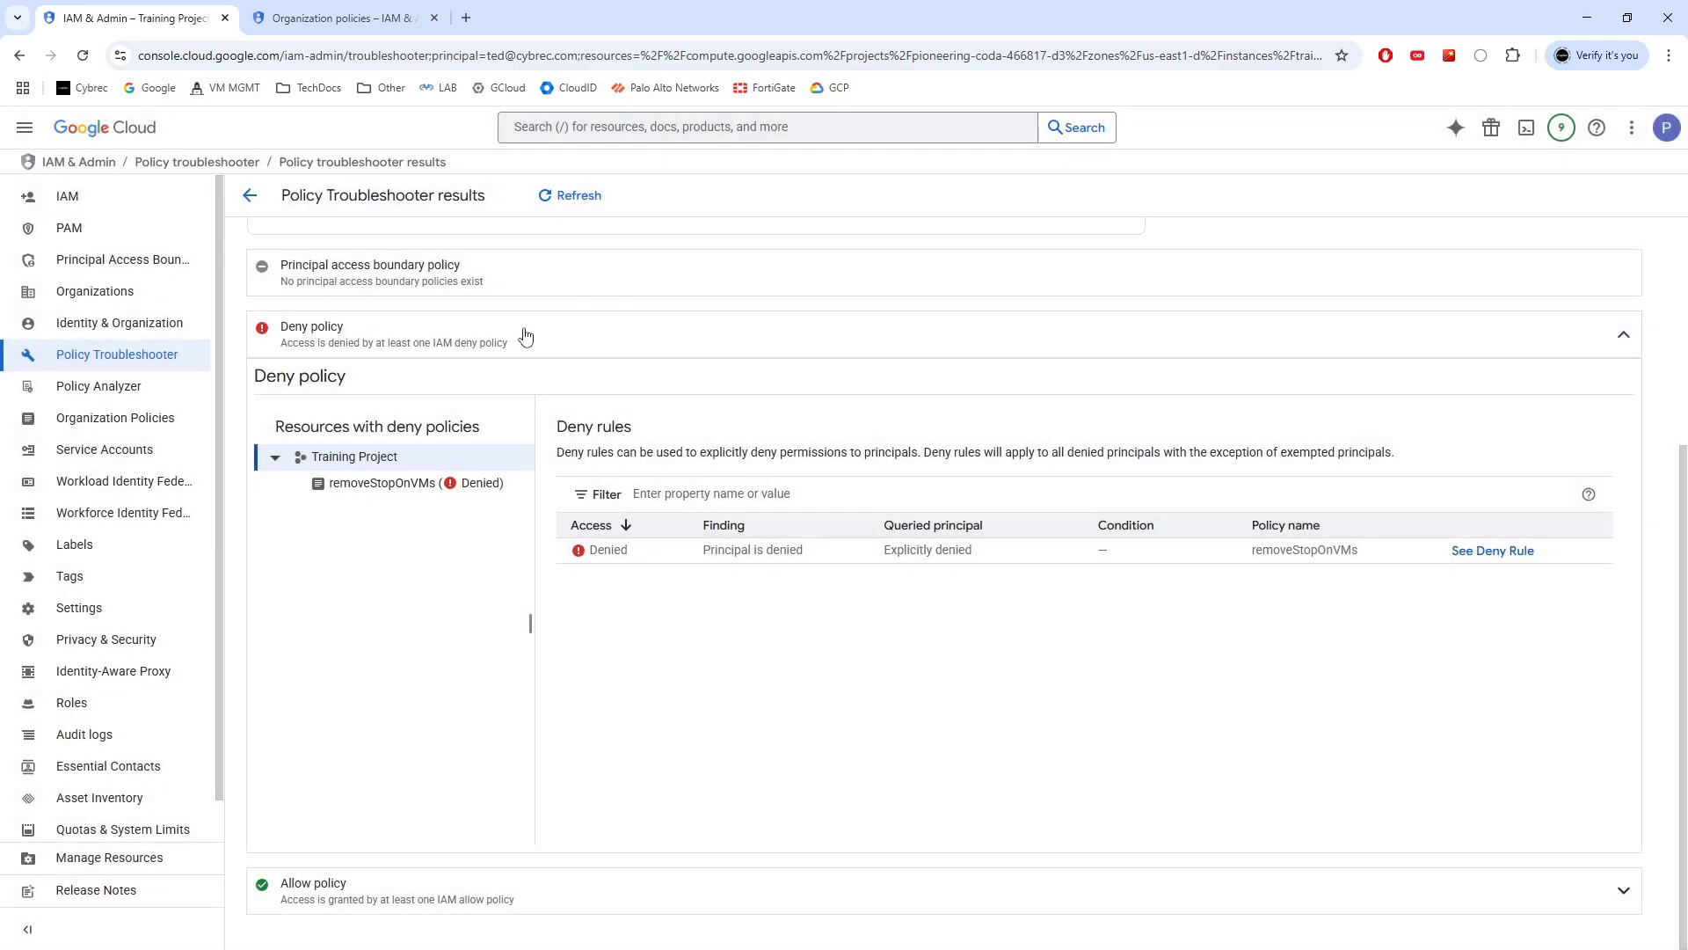